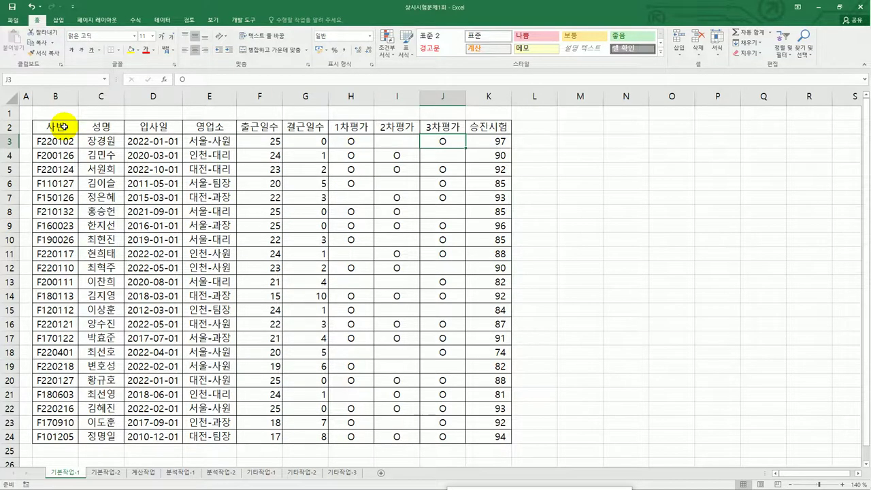
Step: Examine the employee table B2:K24, especially the 1차평가, 2차평가 and 3차평가 columns and the 승진시험 column
{"action": "left_click_drag", "start_coordinate": [62, 127], "coordinate": [102, 140]}
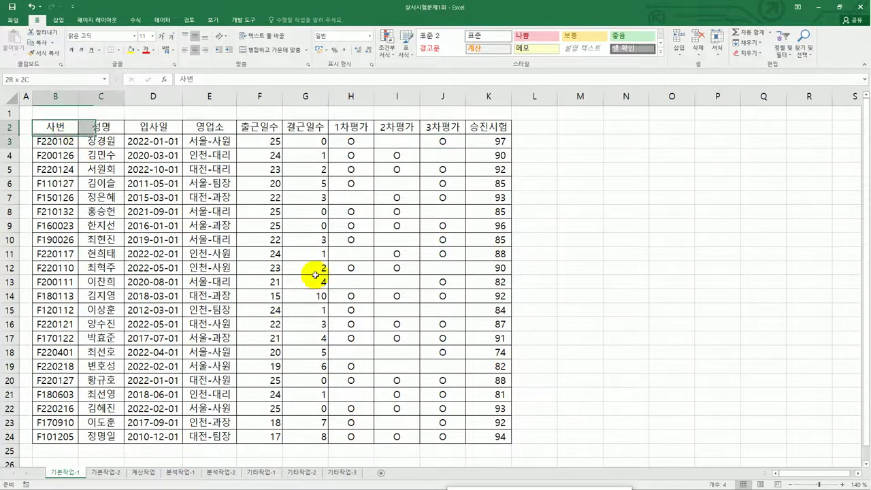
{"action": "left_click_drag", "start_coordinate": [315, 274], "coordinate": [489, 434]}
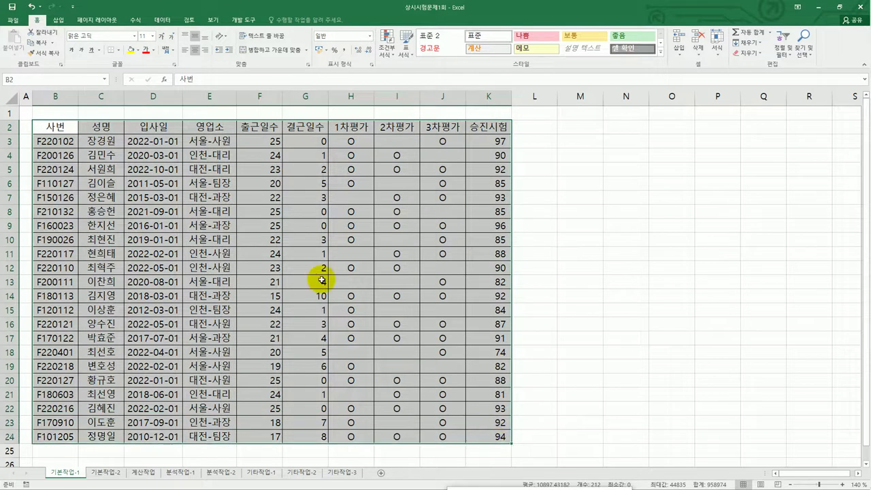
{"action": "left_click_drag", "start_coordinate": [339, 130], "coordinate": [439, 127]}
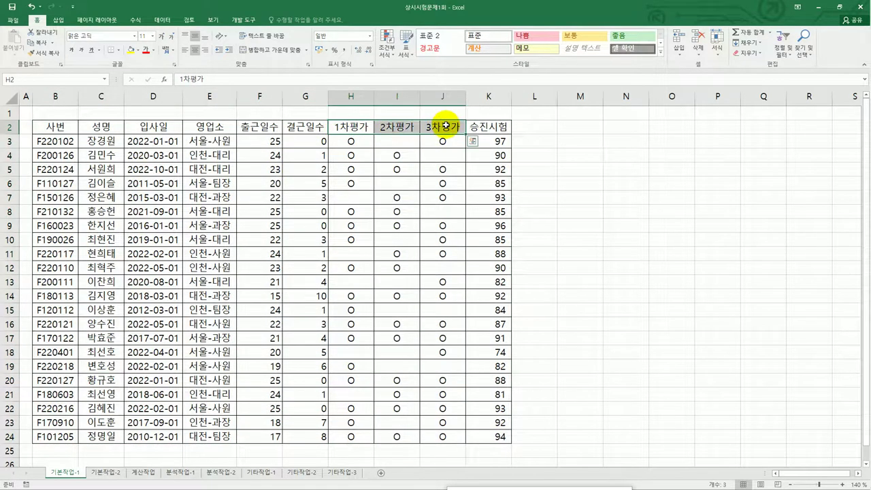
{"action": "left_click", "coordinate": [388, 197]}
{"action": "left_click", "coordinate": [356, 183]}
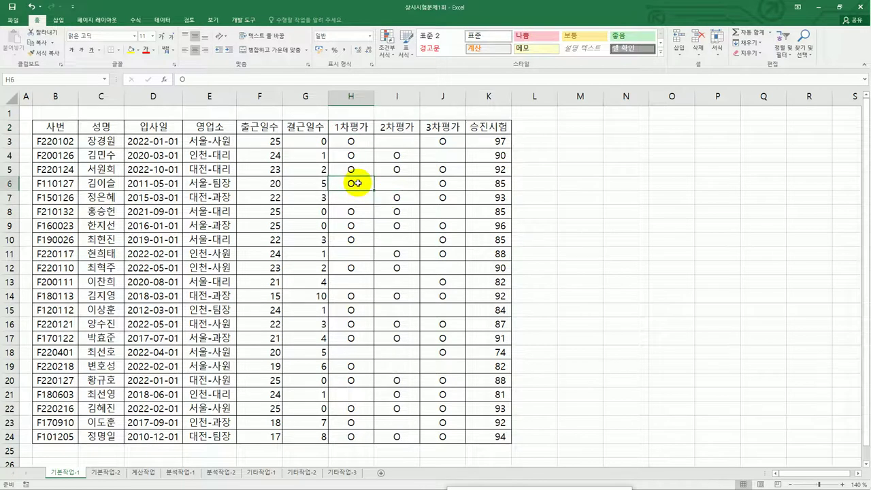
{"action": "left_click", "coordinate": [486, 141]}
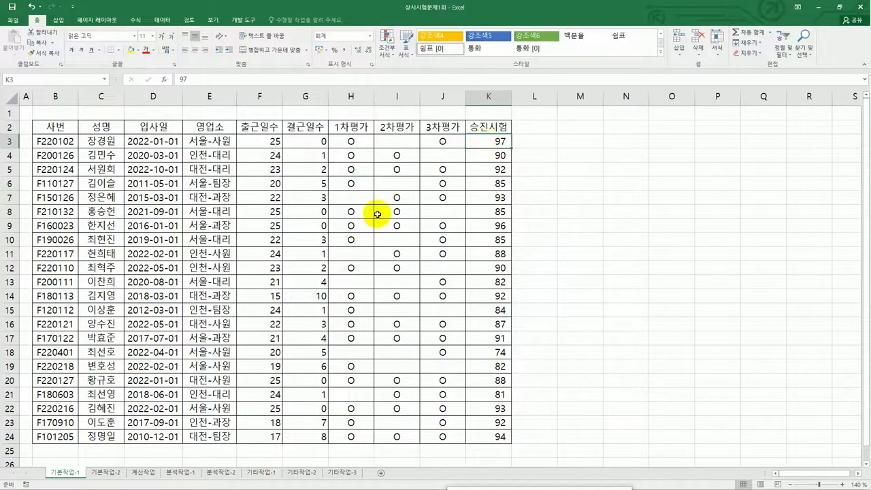
Step: Enter the criteria heading 조건 in cell B26 below the employee table
{"action": "scroll", "coordinate": [207, 272], "scroll_direction": "down", "scroll_amount": 4}
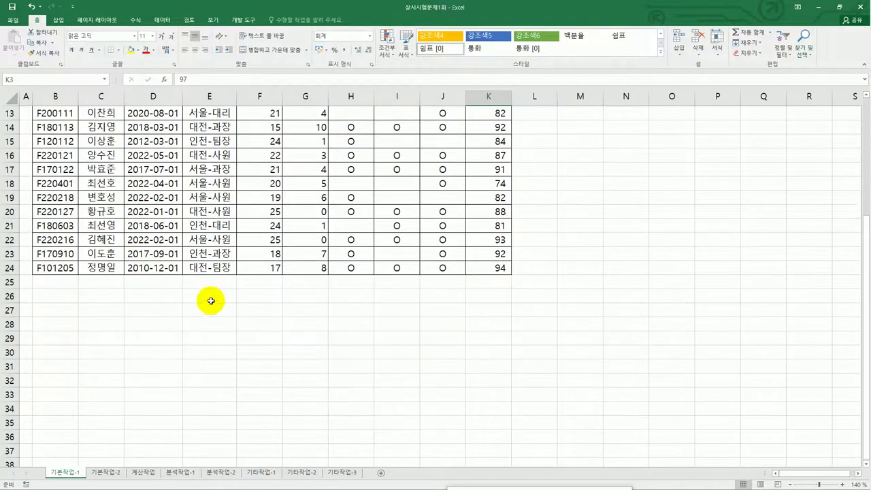
{"action": "left_click", "coordinate": [60, 342]}
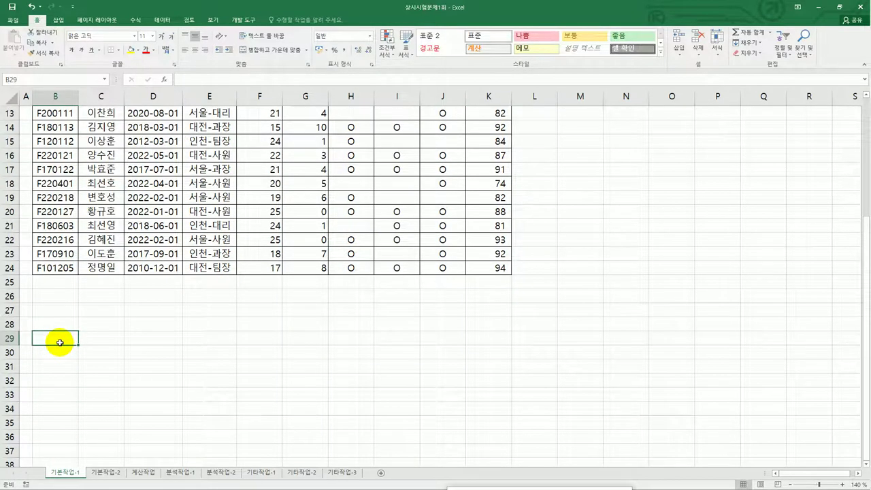
{"action": "left_click", "coordinate": [52, 298]}
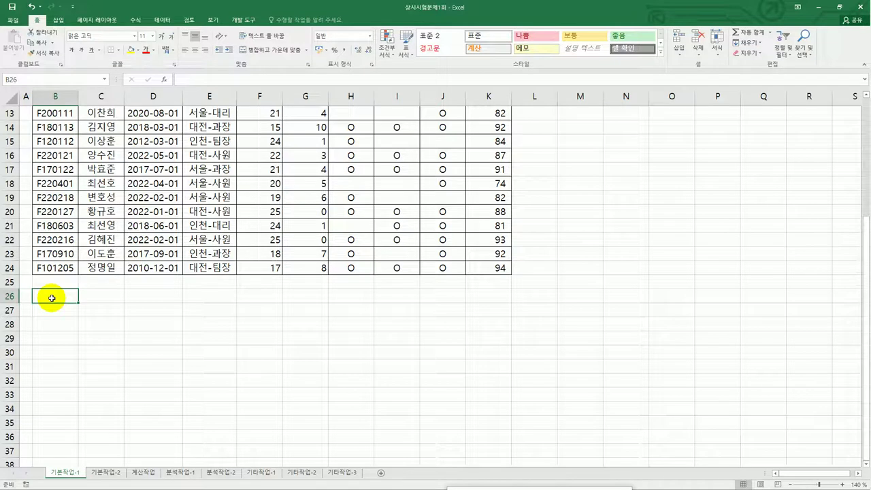
{"action": "double_click", "coordinate": [51, 298]}
{"action": "type", "text": "w"}
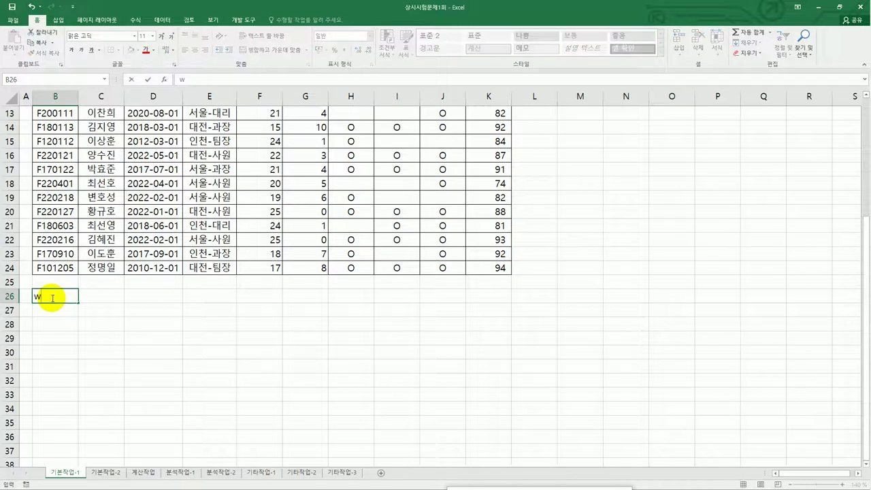
{"action": "key", "text": "BackSpace"}
{"action": "type", "text": "조건"}
{"action": "key", "text": "Return"}
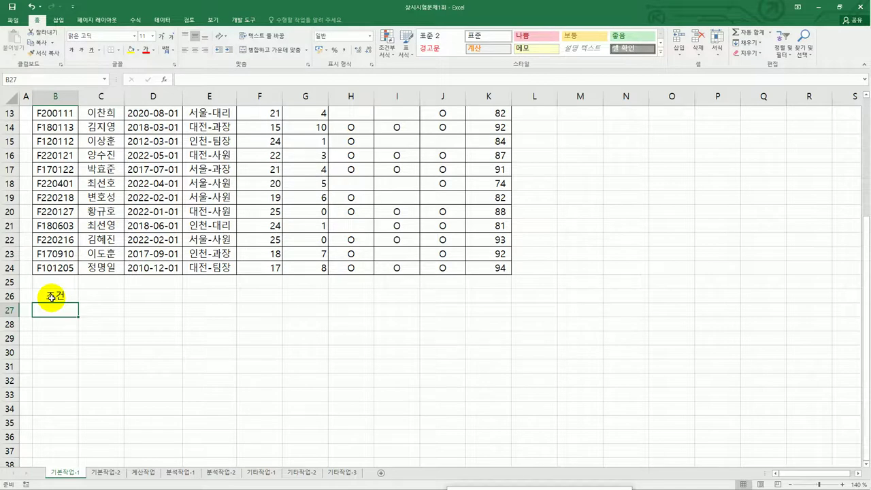
{"action": "scroll", "coordinate": [234, 271], "scroll_direction": "up", "scroll_amount": 4}
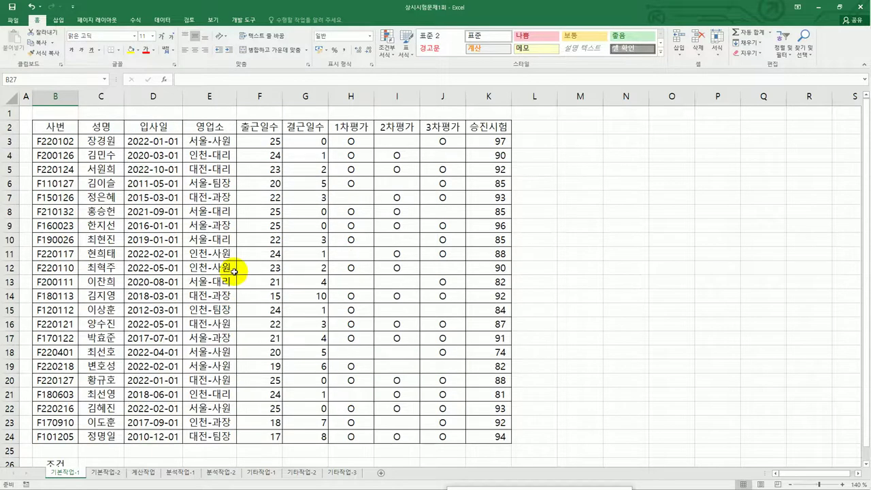
{"action": "scroll", "coordinate": [234, 271], "scroll_direction": "down", "scroll_amount": 4}
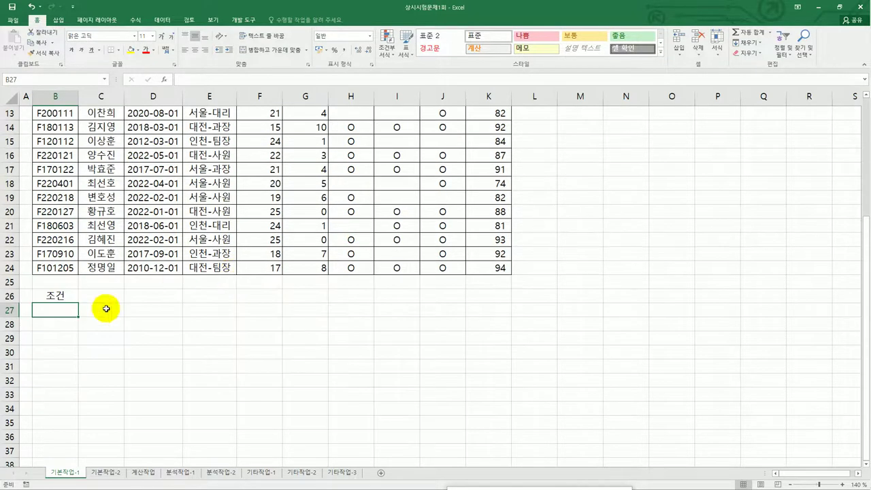
{"action": "left_click", "coordinate": [62, 299]}
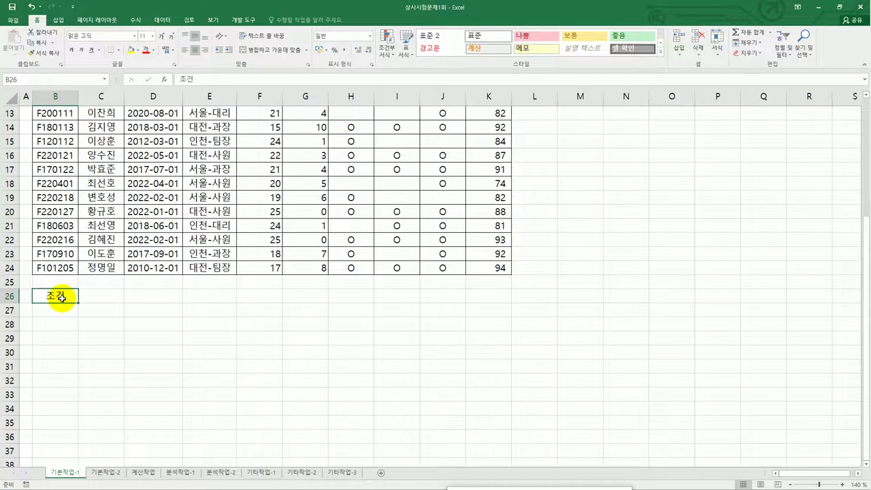
{"action": "left_click", "coordinate": [63, 307]}
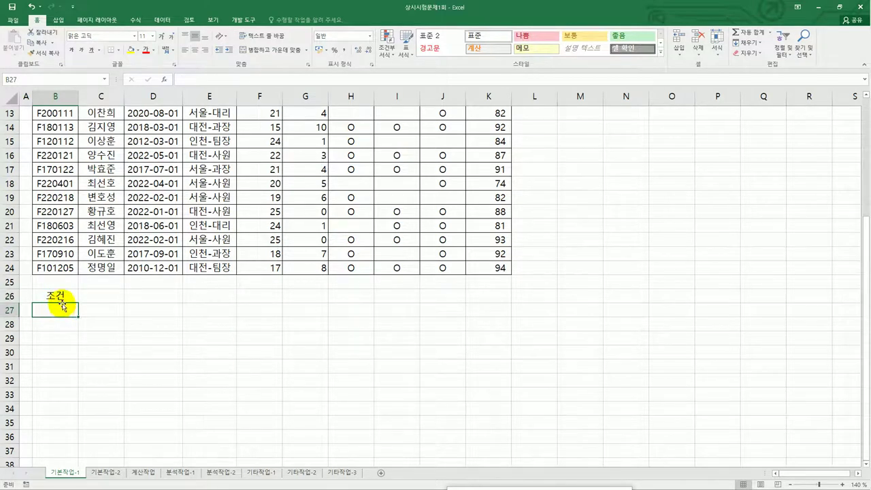
{"action": "left_click", "coordinate": [62, 298]}
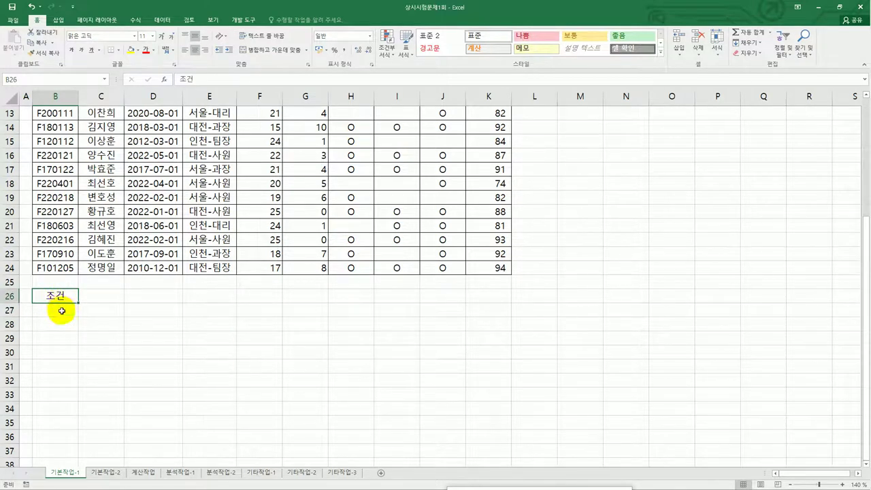
Step: Start a formula with the AND function in cell B27, directly under the 조건 heading
{"action": "left_click", "coordinate": [62, 309]}
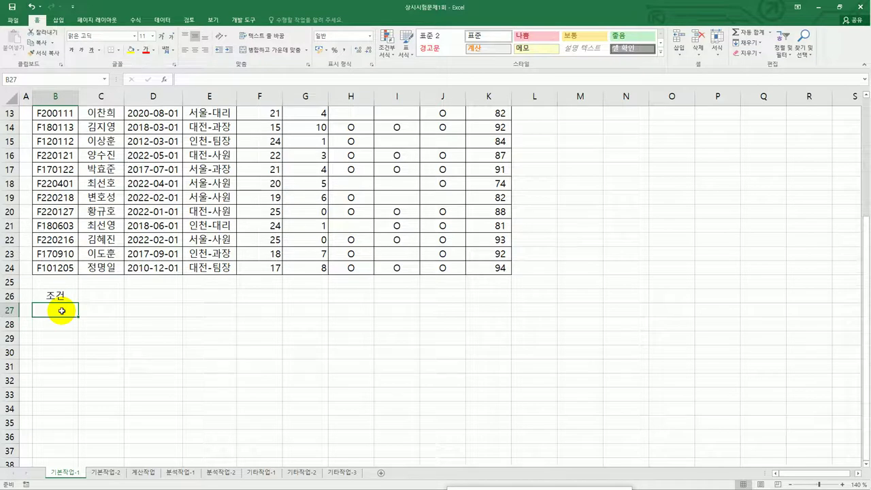
{"action": "type", "text": "=ㅁ"}
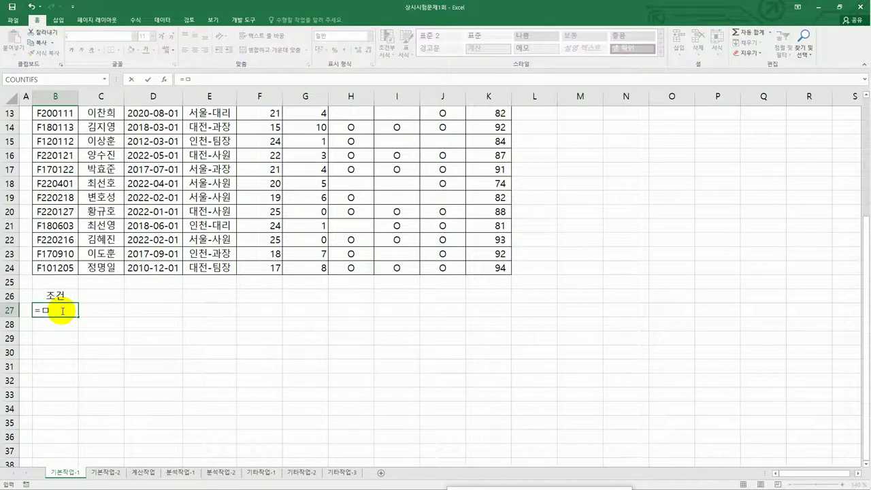
{"action": "key", "text": "BackSpace"}
{"action": "type", "text": "and"}
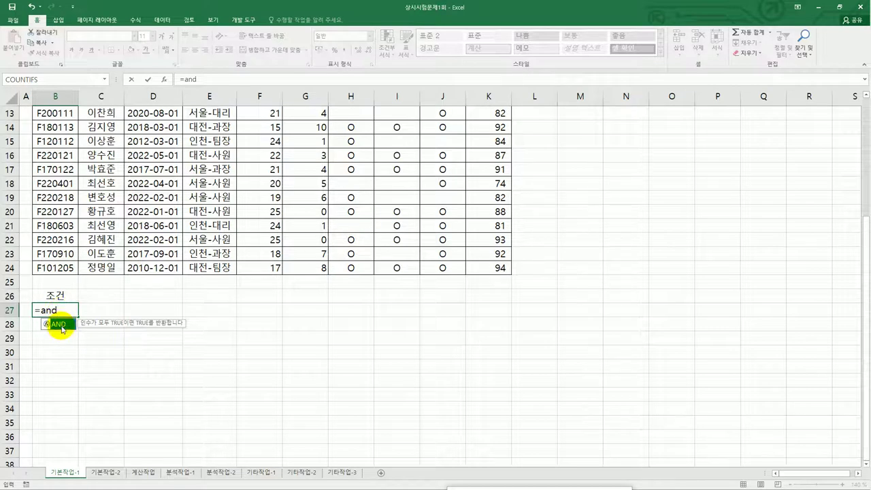
{"action": "double_click", "coordinate": [60, 326]}
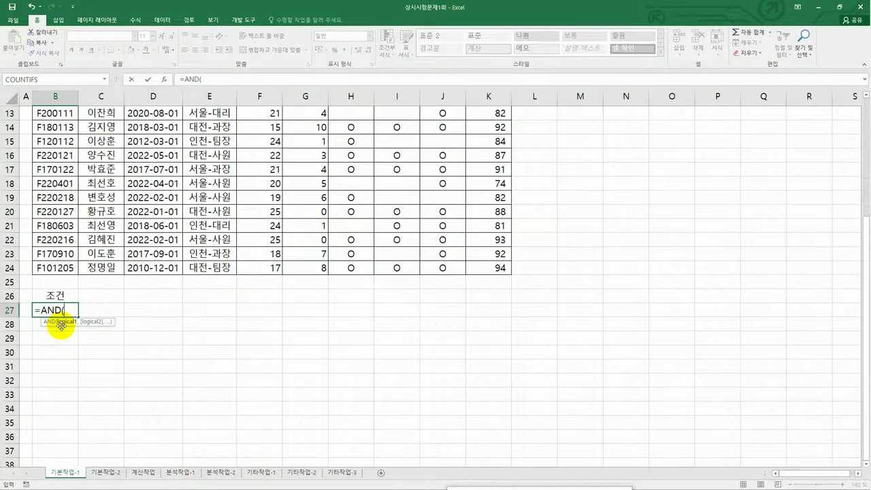
Step: Add COUNTA(H3:J3)=3 as the first AND condition, covering the three evaluation cells of the first employee
{"action": "scroll", "coordinate": [171, 329], "scroll_direction": "up", "scroll_amount": 4}
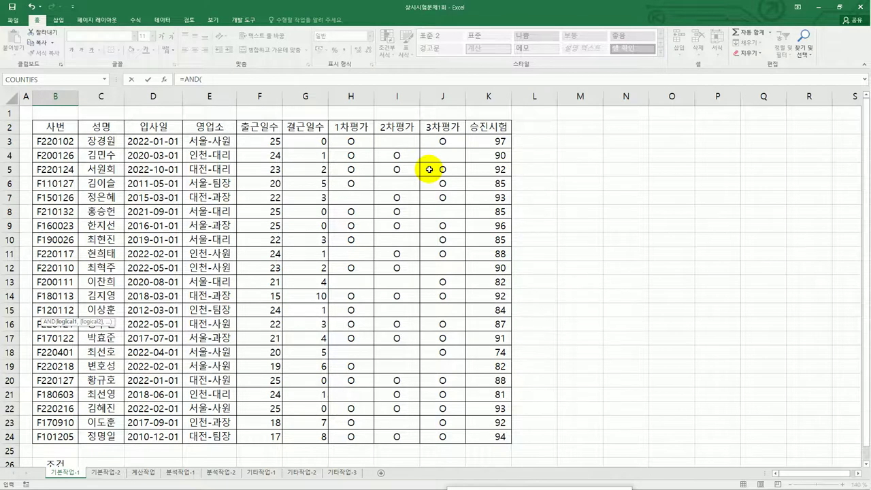
{"action": "scroll", "coordinate": [282, 247], "scroll_direction": "down", "scroll_amount": 6}
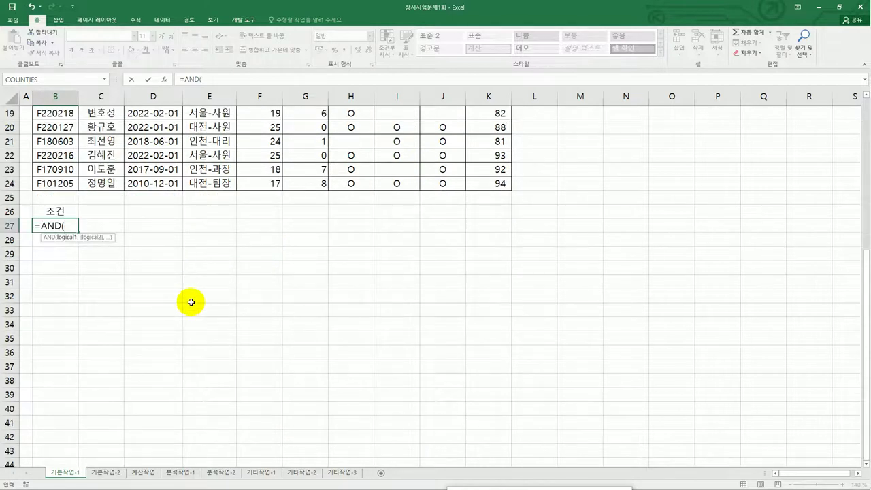
{"action": "type", "text": "coun"}
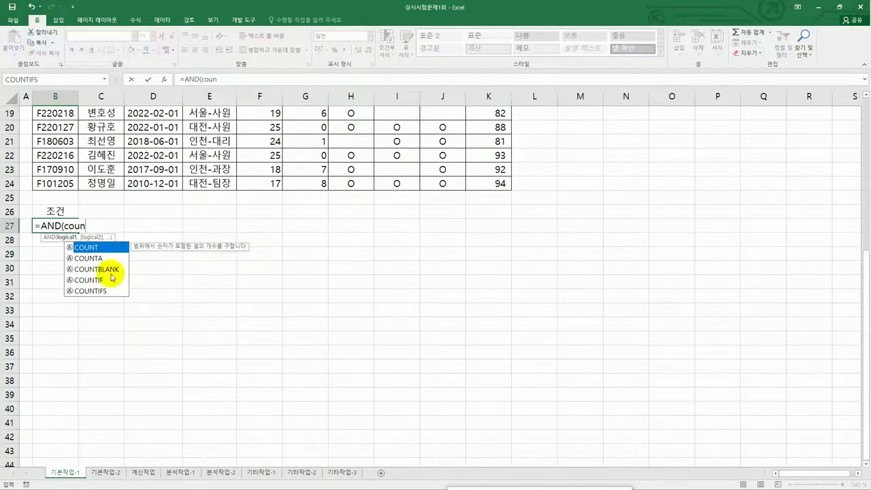
{"action": "left_click", "coordinate": [88, 259]}
{"action": "double_click", "coordinate": [89, 259]}
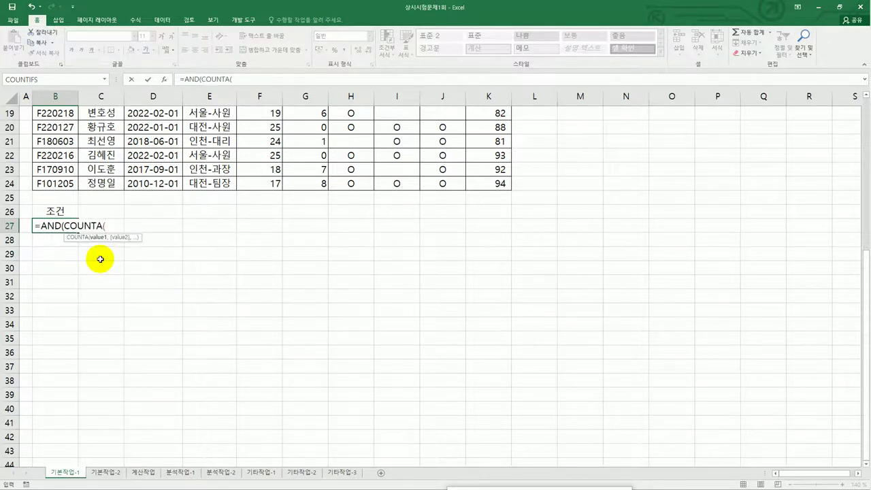
{"action": "scroll", "coordinate": [410, 299], "scroll_direction": "up", "scroll_amount": 4}
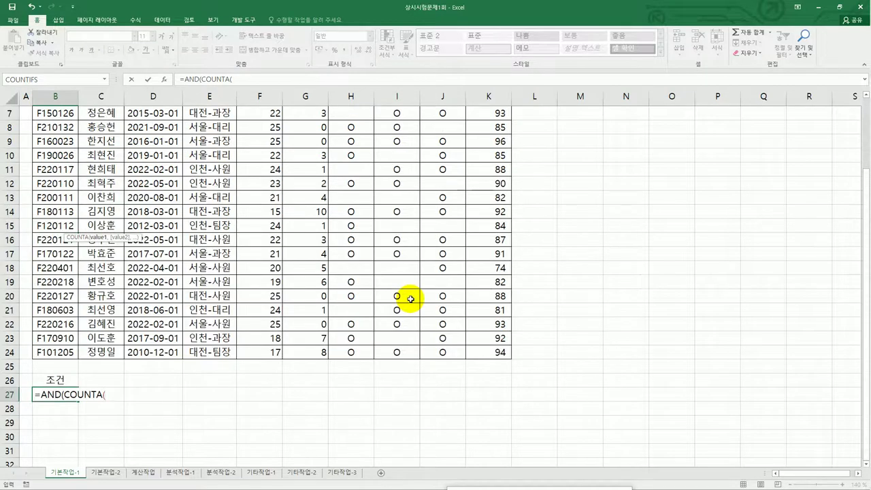
{"action": "scroll", "coordinate": [410, 299], "scroll_direction": "up", "scroll_amount": 2}
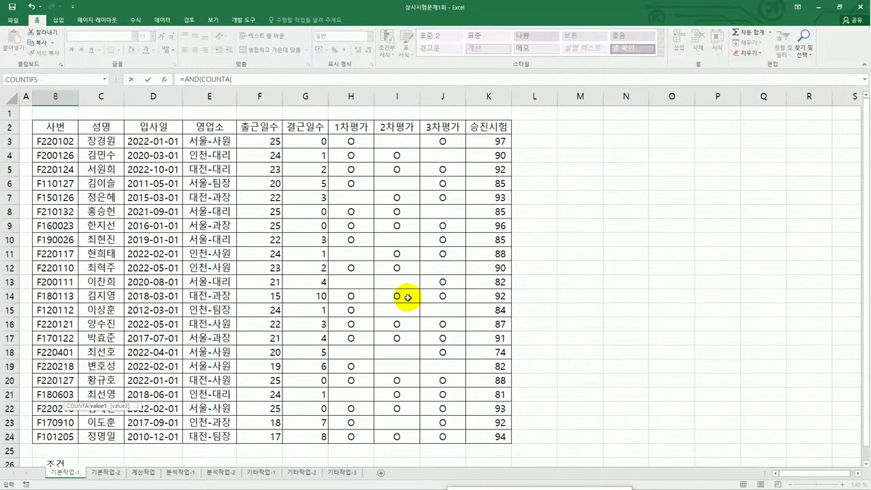
{"action": "left_click_drag", "start_coordinate": [361, 140], "coordinate": [445, 141]}
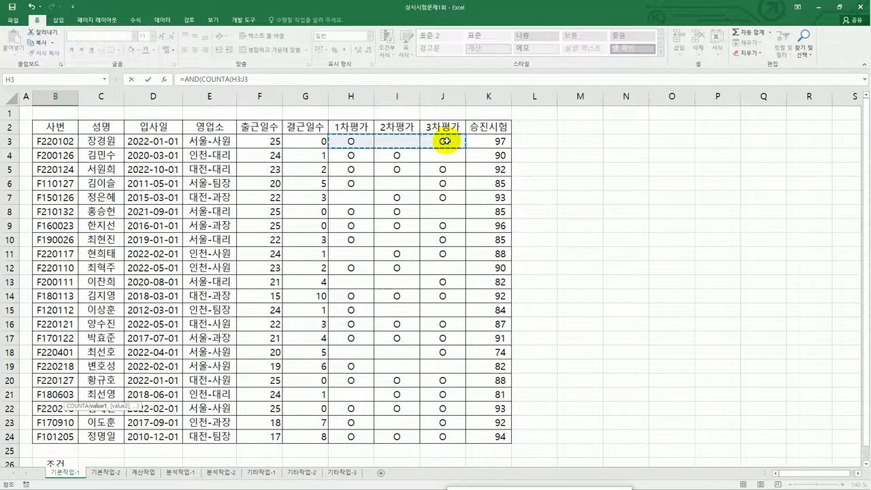
{"action": "type", "text": ")=3"}
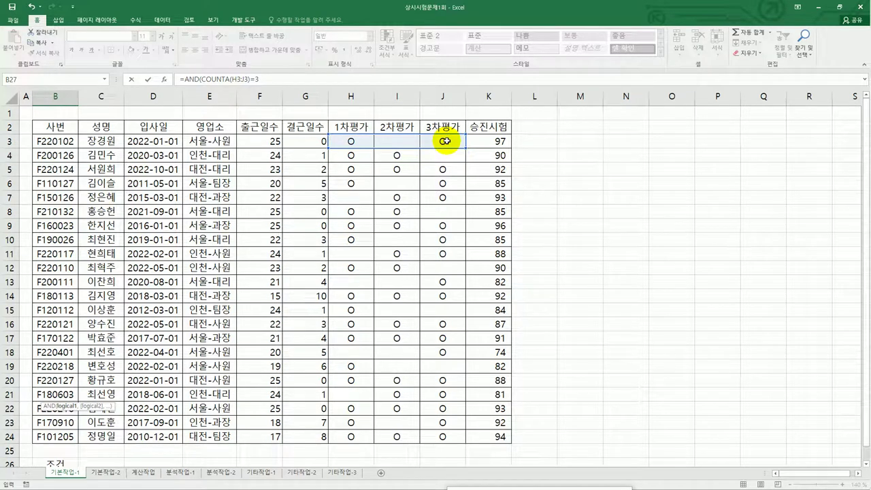
Step: Add K3>=90 as the second AND condition and complete the formula =AND(COUNTA(H3:J3)=3,K3>=90) in cell B27
{"action": "scroll", "coordinate": [388, 247], "scroll_direction": "down", "scroll_amount": 2}
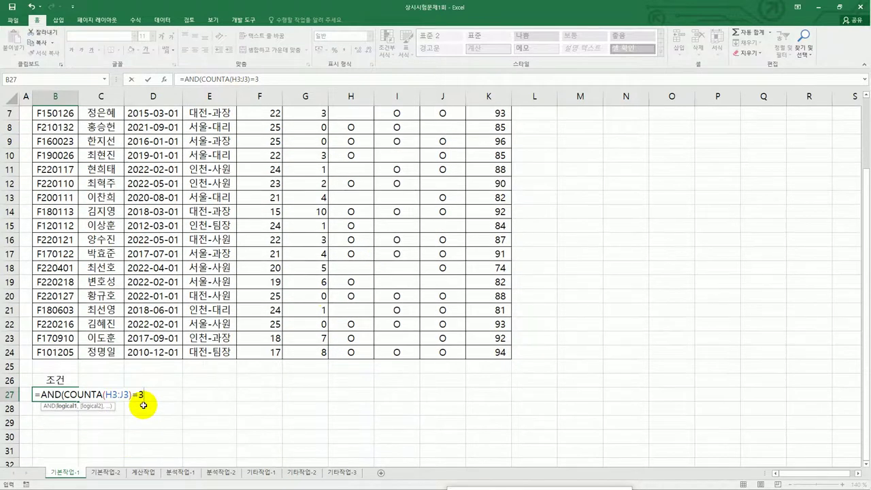
{"action": "type", "text": ","}
{"action": "scroll", "coordinate": [349, 382], "scroll_direction": "up", "scroll_amount": 2}
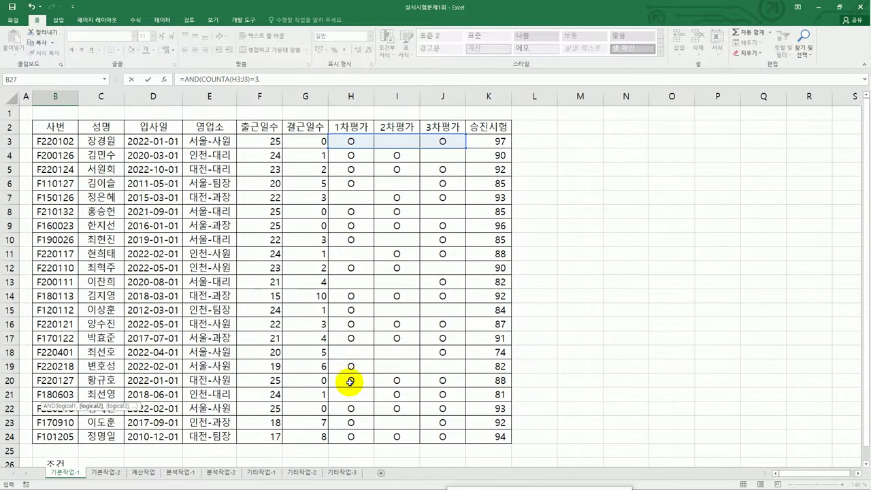
{"action": "left_click", "coordinate": [502, 141]}
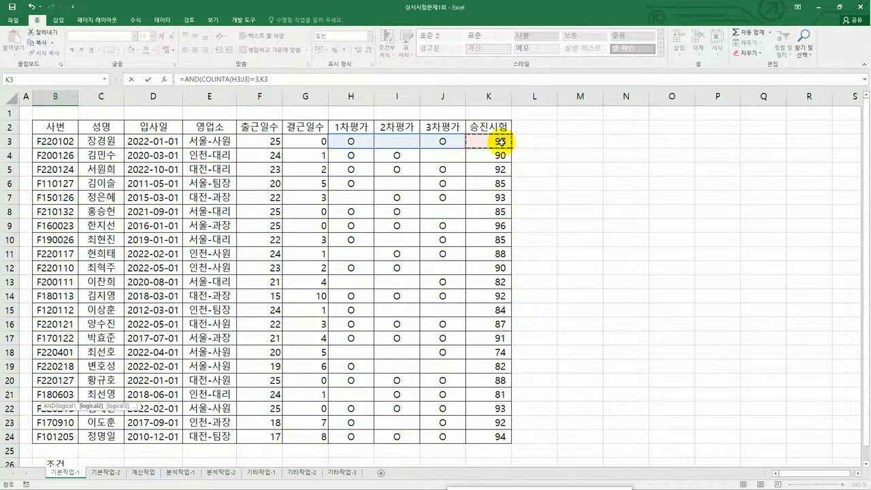
{"action": "type", "text": ">=90"}
{"action": "scroll", "coordinate": [501, 141], "scroll_direction": "down", "scroll_amount": 4}
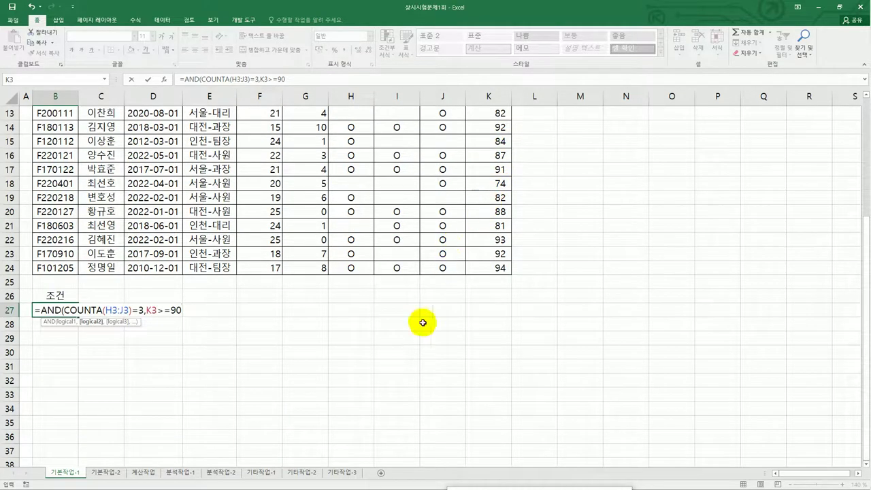
{"action": "type", "text": "=90)"}
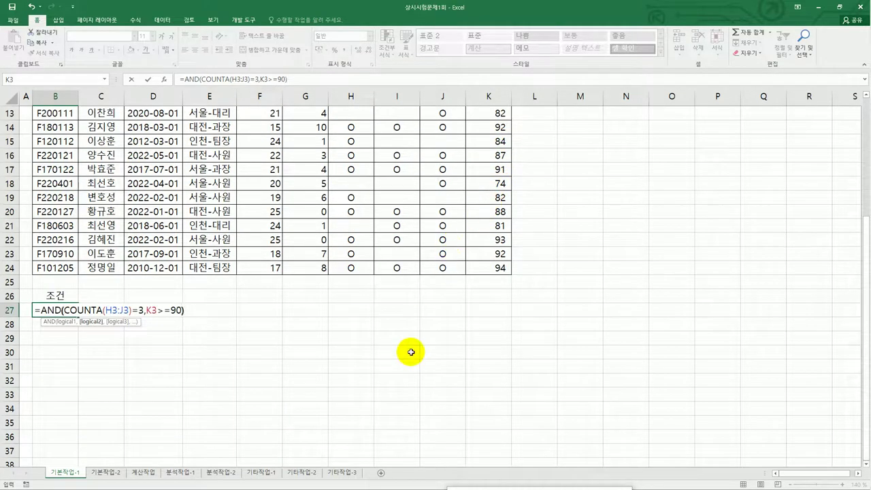
{"action": "key", "text": "ctrl+Return"}
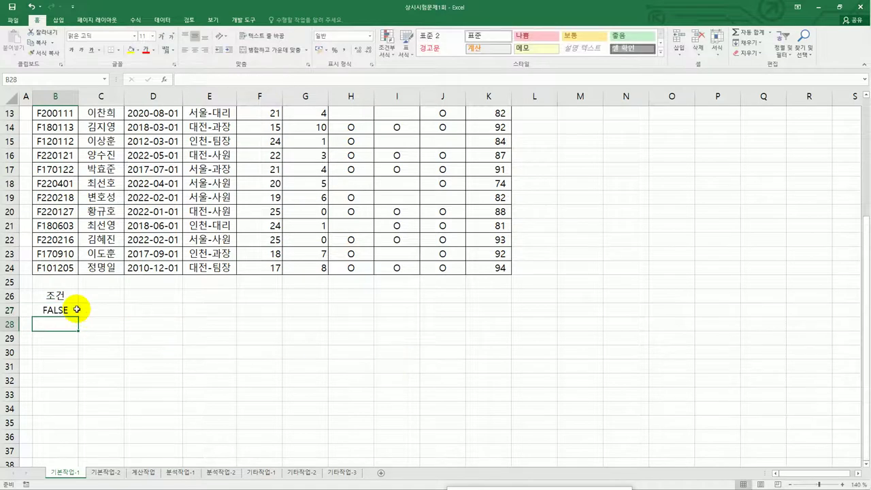
Step: Review the evaluation-count condition and the 승진시험 score condition inside the AND formula in cell B27
{"action": "left_click", "coordinate": [63, 309]}
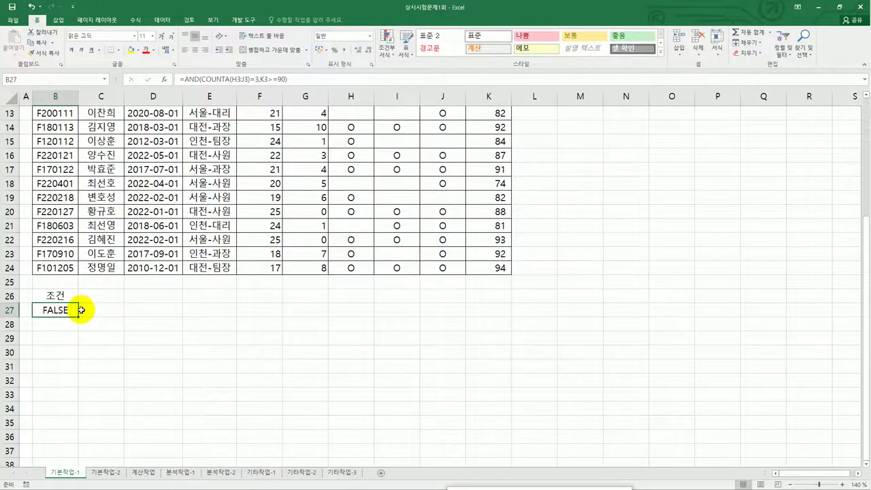
{"action": "double_click", "coordinate": [57, 309]}
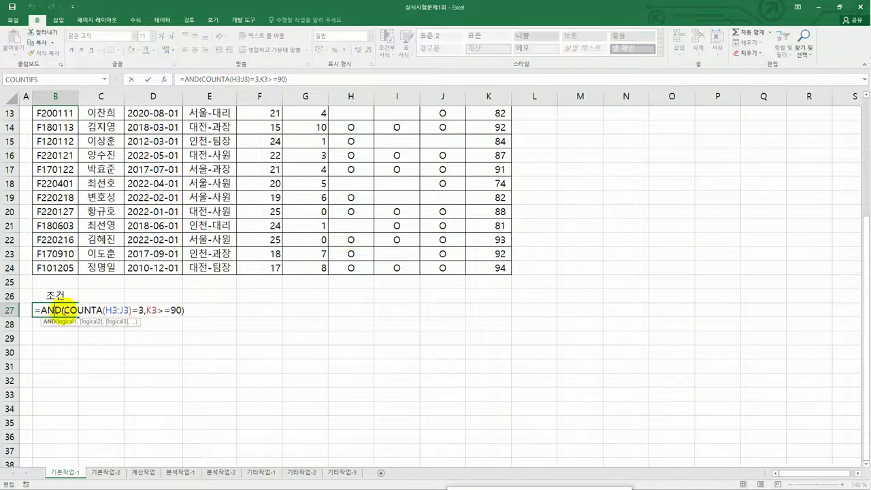
{"action": "left_click", "coordinate": [186, 311]}
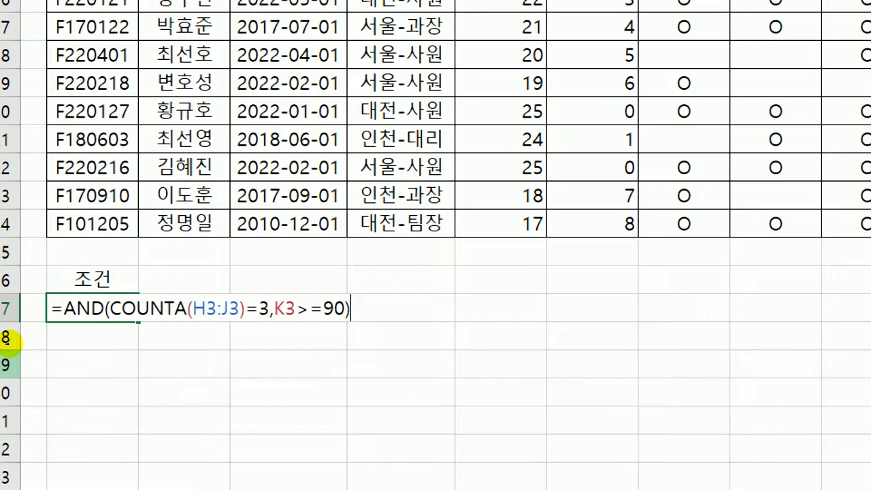
{"action": "key", "text": "Return"}
{"action": "left_click", "coordinate": [63, 311]}
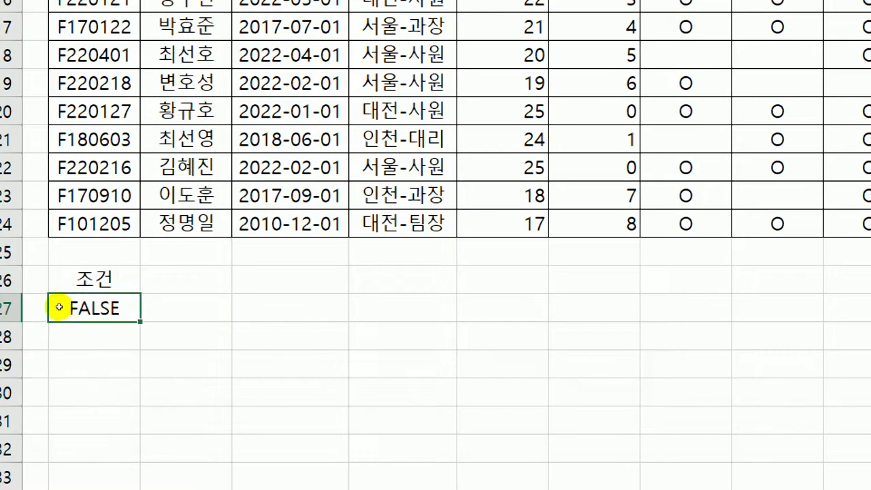
{"action": "double_click", "coordinate": [71, 311]}
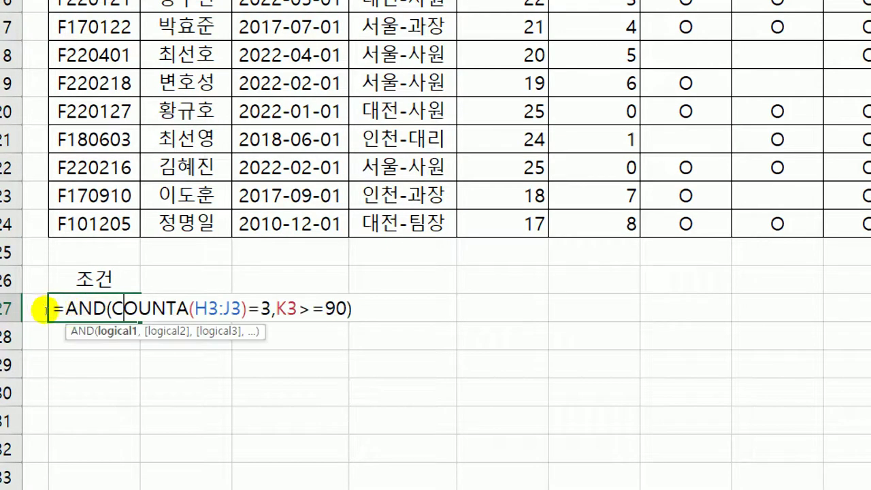
{"action": "double_click", "coordinate": [59, 311]}
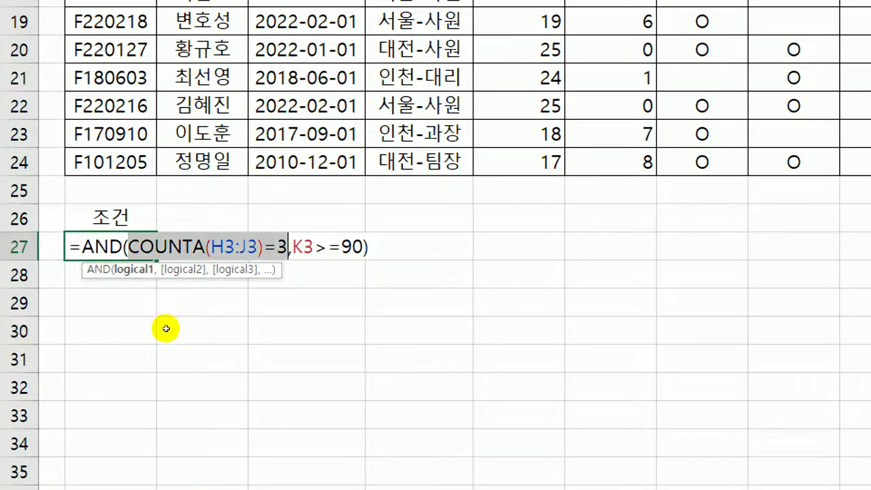
{"action": "key", "text": "shift+Right"}
{"action": "key", "text": "shift+Right"}
{"action": "key", "text": "shift+Right"}
{"action": "key", "text": "shift+Right"}
{"action": "key", "text": "shift+Right"}
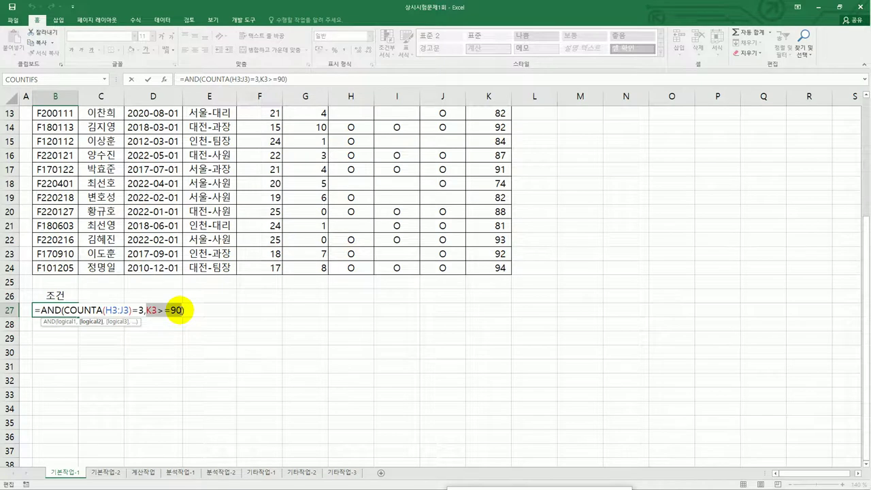
{"action": "key", "text": "ctrl+Return"}
{"action": "left_click", "coordinate": [75, 337]}
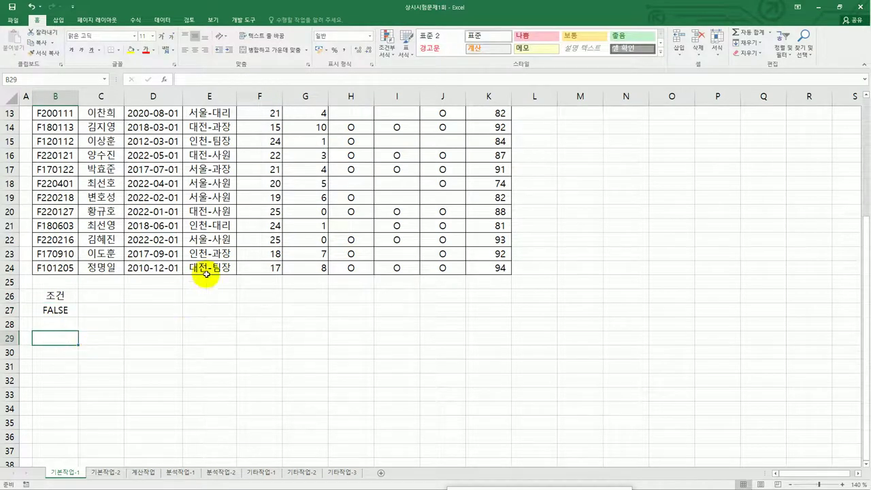
Step: Open an advanced filter on the employee table with list range B2:K24 and criteria range B26:B27
{"action": "scroll", "coordinate": [208, 243], "scroll_direction": "up", "scroll_amount": 4}
{"action": "left_click", "coordinate": [209, 239]}
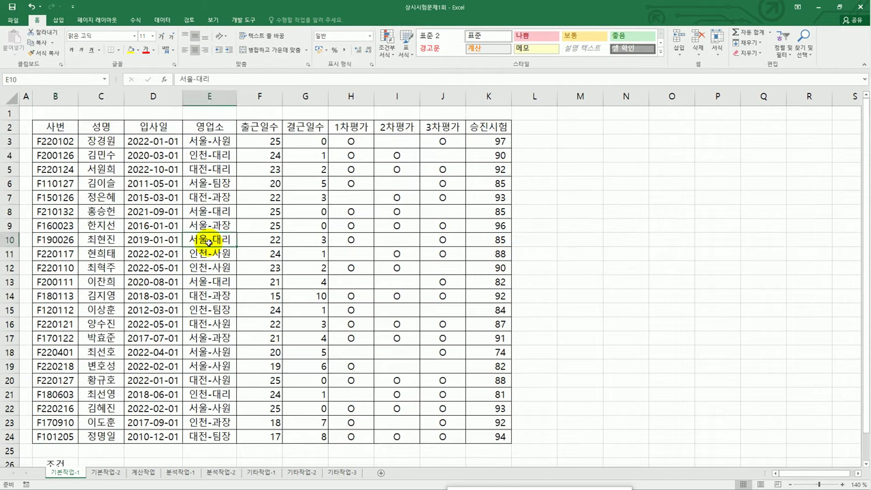
{"action": "left_click", "coordinate": [163, 20]}
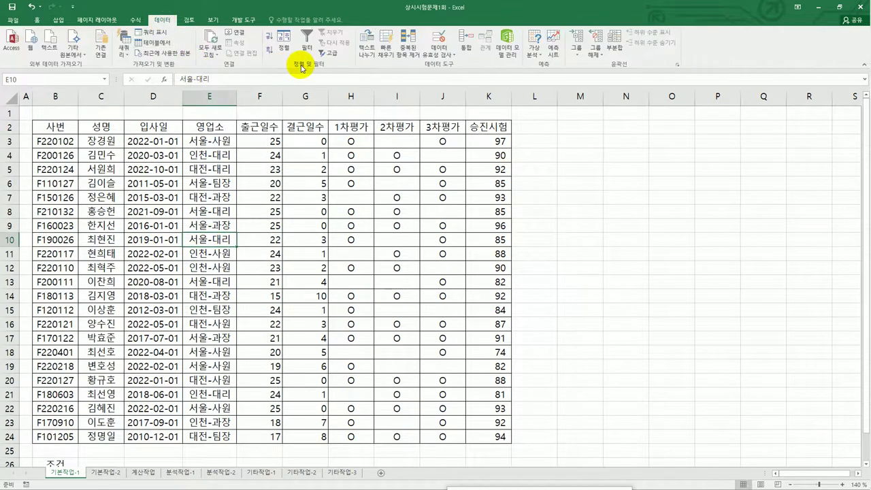
{"action": "left_click", "coordinate": [328, 53]}
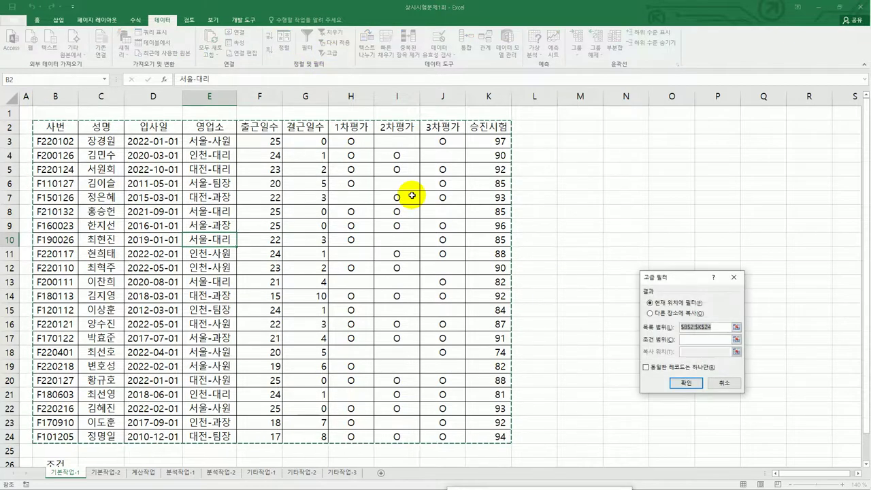
{"action": "left_click_drag", "start_coordinate": [662, 279], "coordinate": [282, 182]}
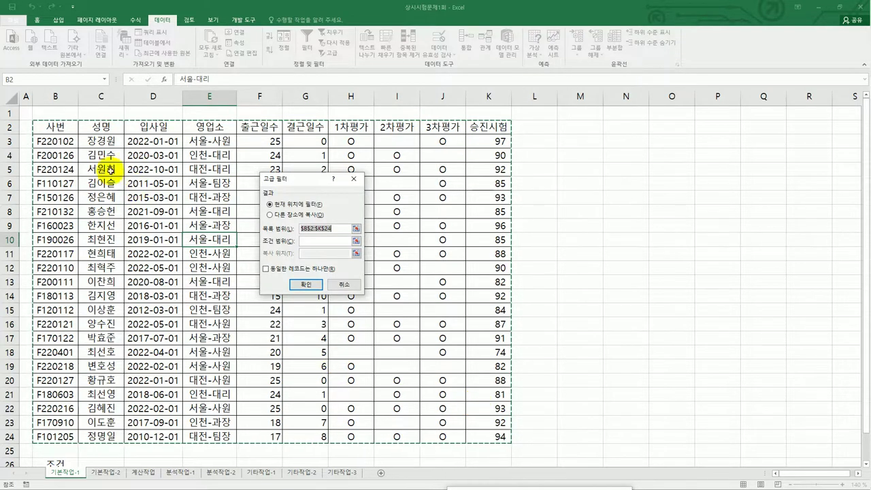
{"action": "left_click_drag", "start_coordinate": [51, 125], "coordinate": [475, 436]}
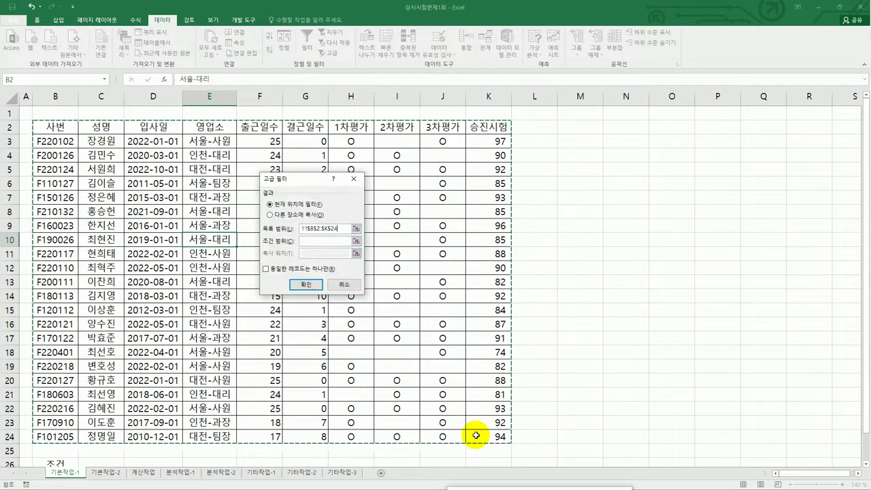
{"action": "left_click", "coordinate": [314, 240]}
{"action": "scroll", "coordinate": [146, 343], "scroll_direction": "down", "scroll_amount": 4}
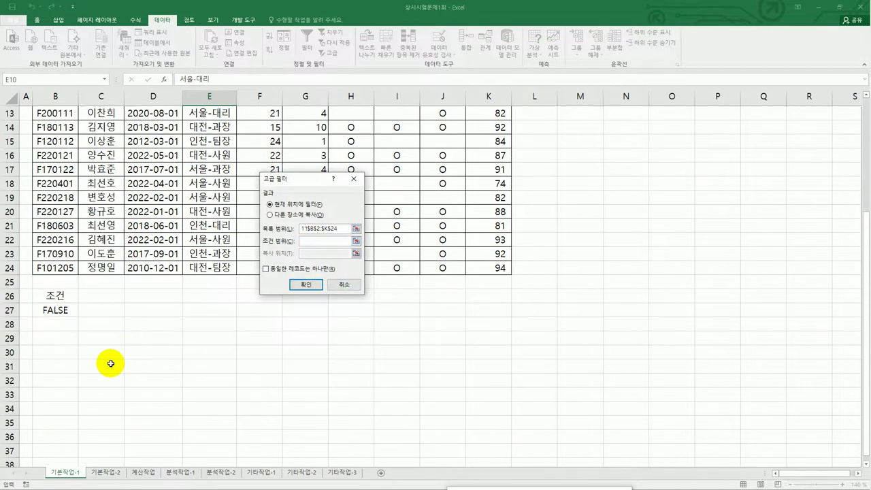
{"action": "left_click_drag", "start_coordinate": [56, 295], "coordinate": [58, 309]}
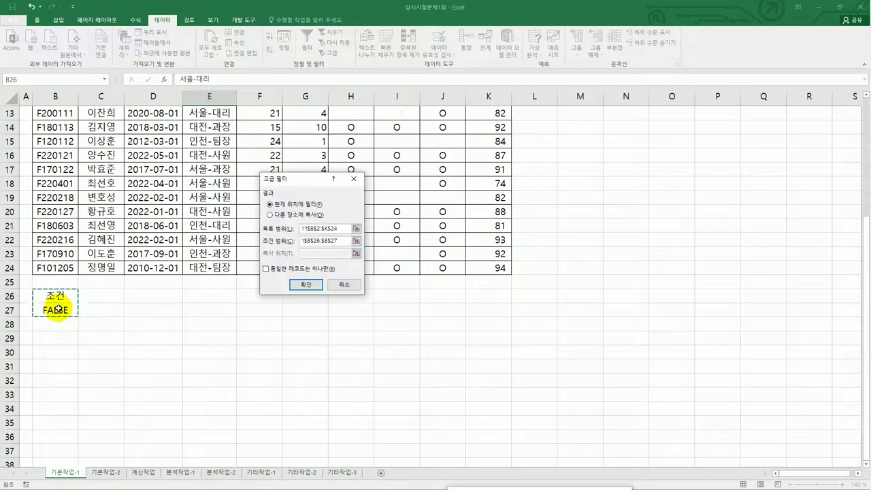
Step: Set the advanced filter to copy its results to another location starting at cell B29, and run it
{"action": "left_click", "coordinate": [271, 215]}
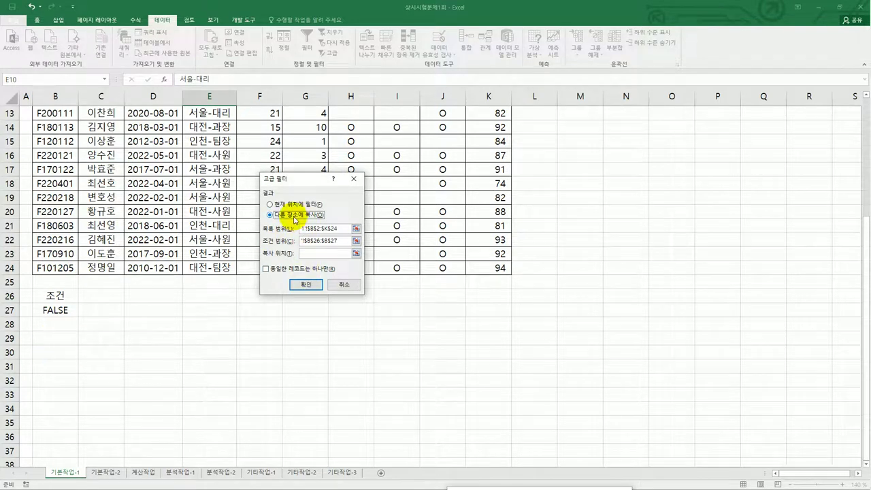
{"action": "left_click", "coordinate": [305, 254]}
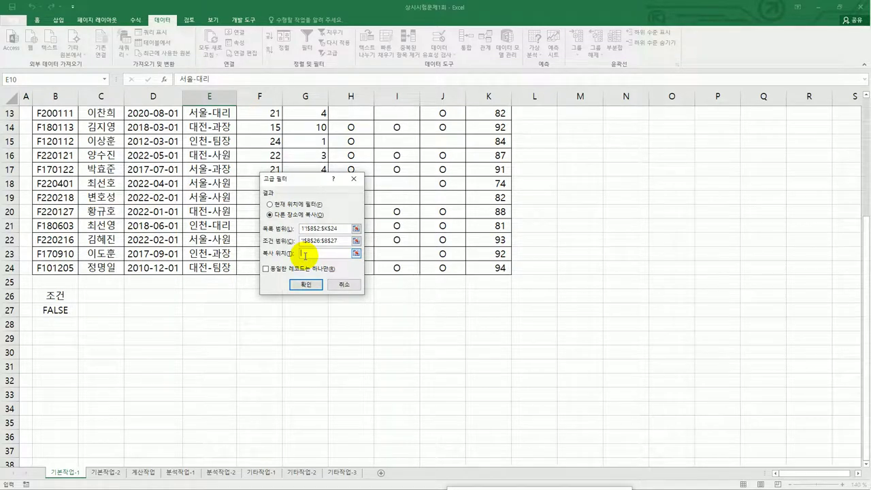
{"action": "left_click", "coordinate": [47, 339]}
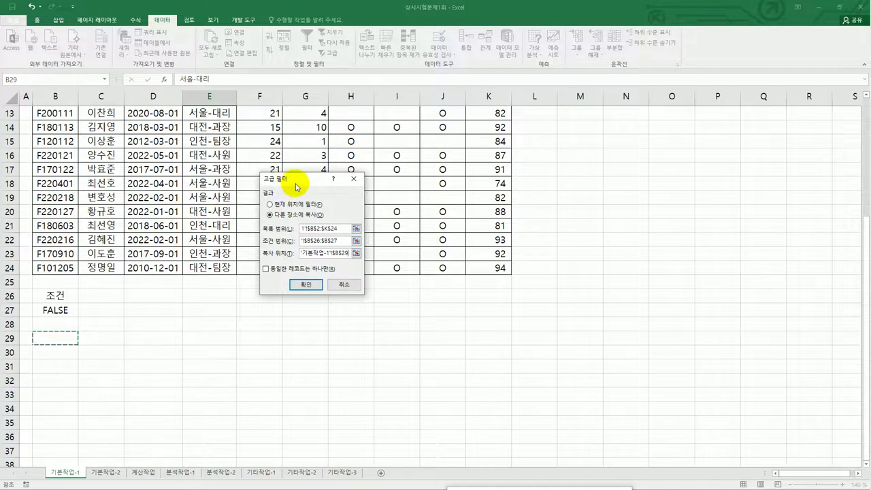
{"action": "left_click_drag", "start_coordinate": [296, 186], "coordinate": [175, 266]}
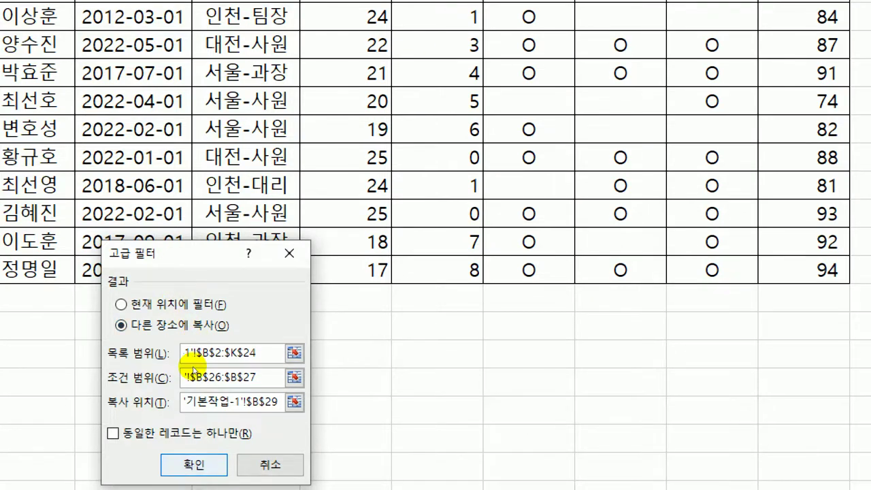
{"action": "key", "text": "Return"}
Step: Check the evaluation marks and 승진시험 scores of the rows extracted below B29 against the filter conditions
{"action": "scroll", "coordinate": [193, 367], "scroll_direction": "up", "scroll_amount": 1}
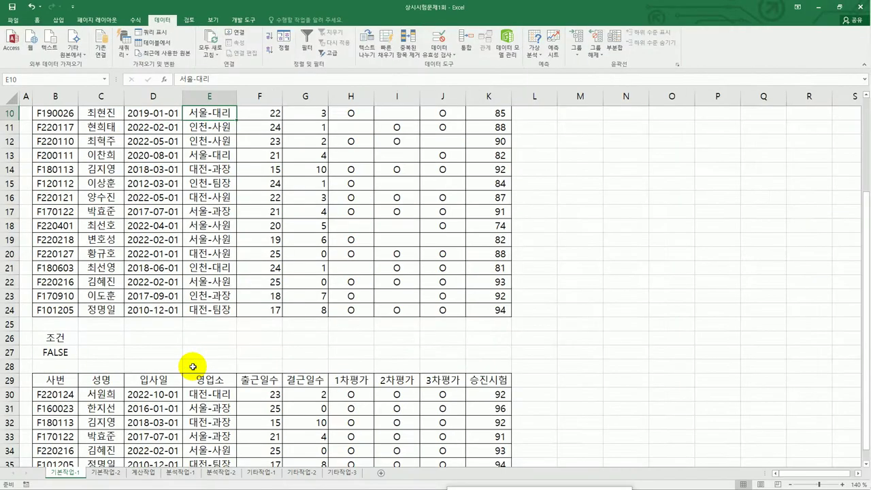
{"action": "scroll", "coordinate": [194, 368], "scroll_direction": "down", "scroll_amount": 2}
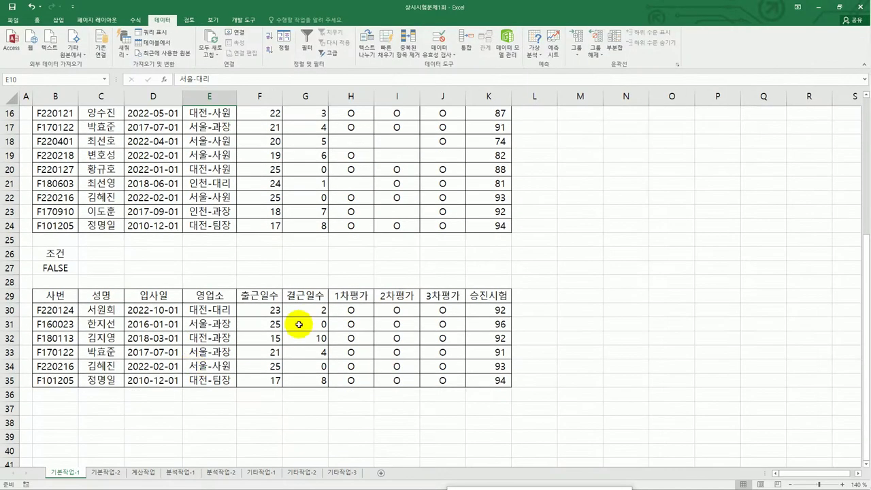
{"action": "left_click", "coordinate": [347, 310]}
{"action": "left_click_drag", "start_coordinate": [403, 309], "coordinate": [437, 310]}
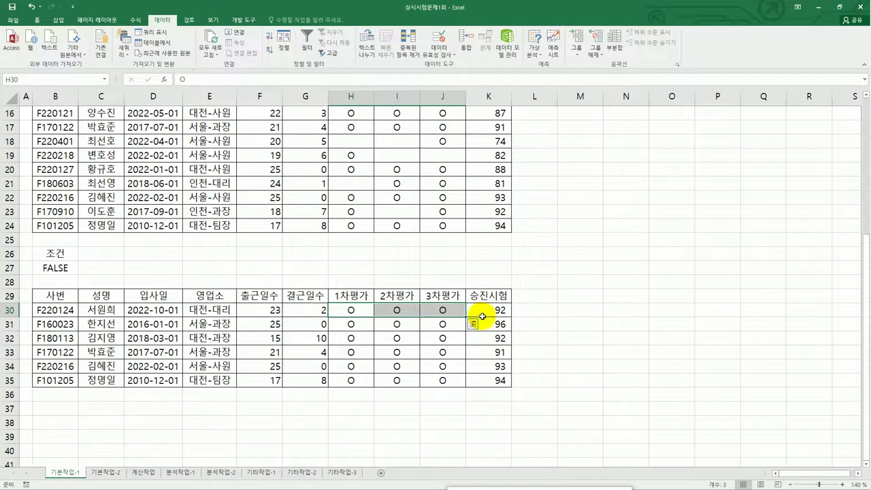
{"action": "left_click_drag", "start_coordinate": [494, 311], "coordinate": [496, 381]}
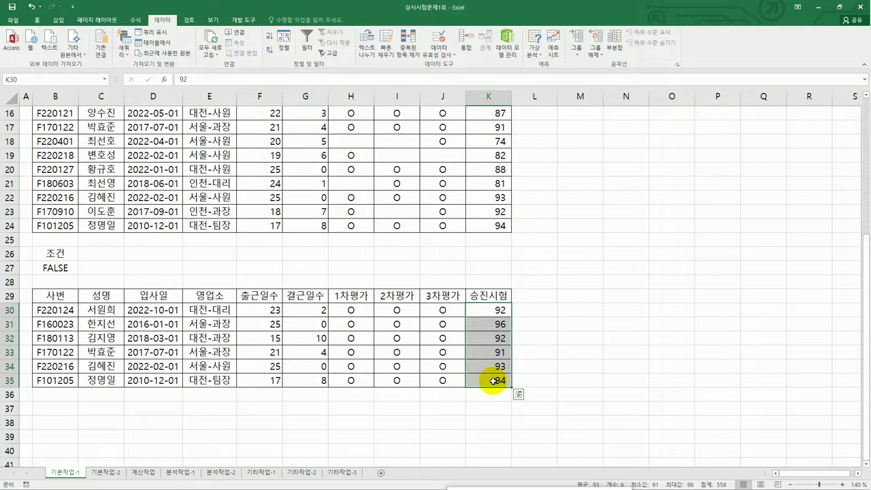
Step: Select all employee records in B3:K24, leaving out the header row
{"action": "scroll", "coordinate": [494, 381], "scroll_direction": "up", "scroll_amount": 5}
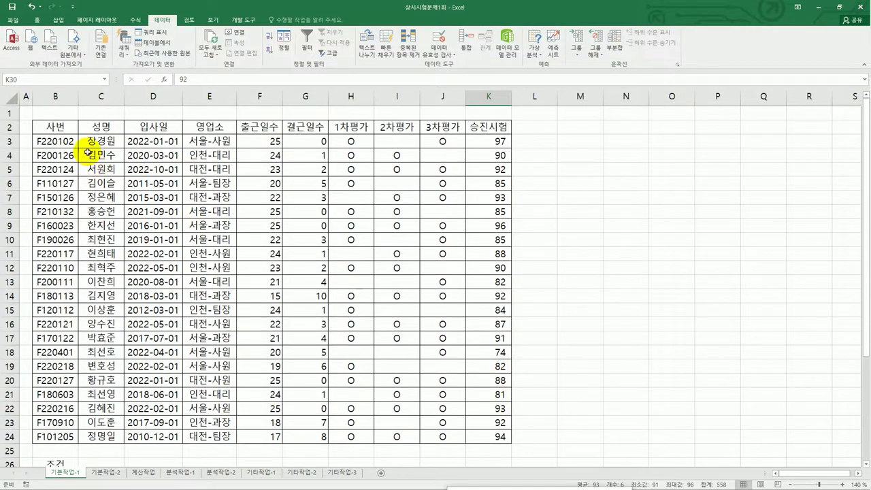
{"action": "left_click", "coordinate": [74, 142]}
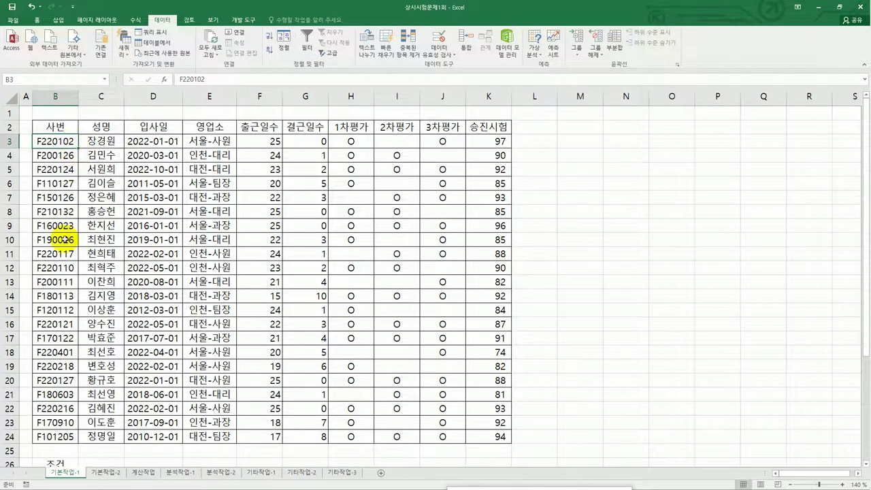
{"action": "left_click_drag", "start_coordinate": [60, 127], "coordinate": [507, 127]}
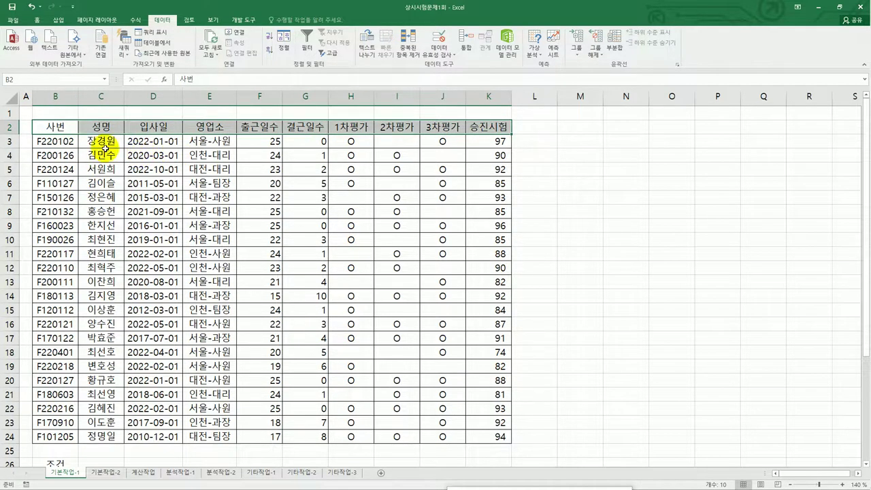
{"action": "mouse_move", "coordinate": [69, 141]}
{"action": "left_mouse_down"}
{"action": "mouse_move", "coordinate": [408, 356]}
{"action": "mouse_move", "coordinate": [460, 441]}
{"action": "mouse_move", "coordinate": [482, 435]}
{"action": "mouse_move", "coordinate": [232, 336]}
{"action": "mouse_move", "coordinate": [68, 156]}
{"action": "mouse_move", "coordinate": [68, 144]}
{"action": "left_mouse_up"}
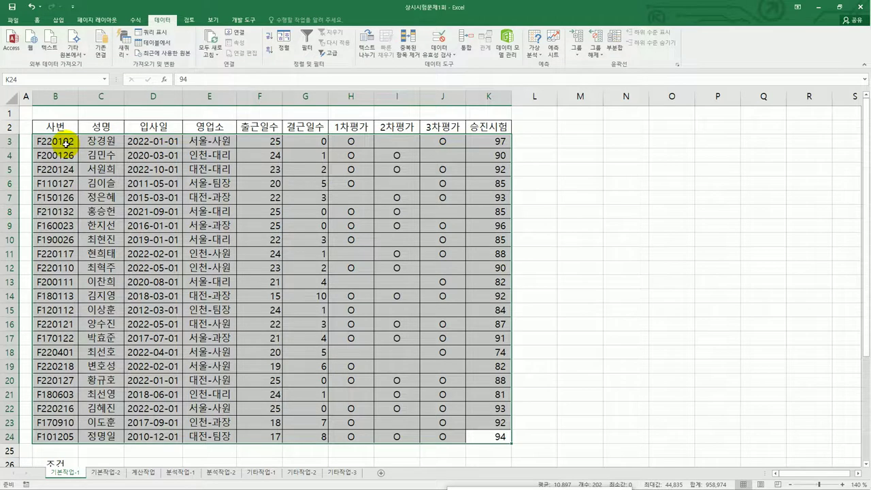
{"action": "left_click", "coordinate": [64, 142]}
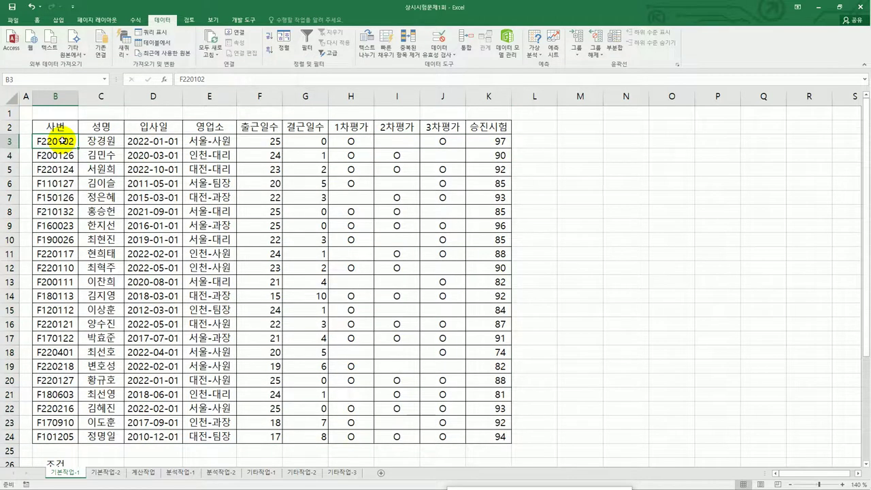
{"action": "left_click_drag", "start_coordinate": [62, 141], "coordinate": [496, 434]}
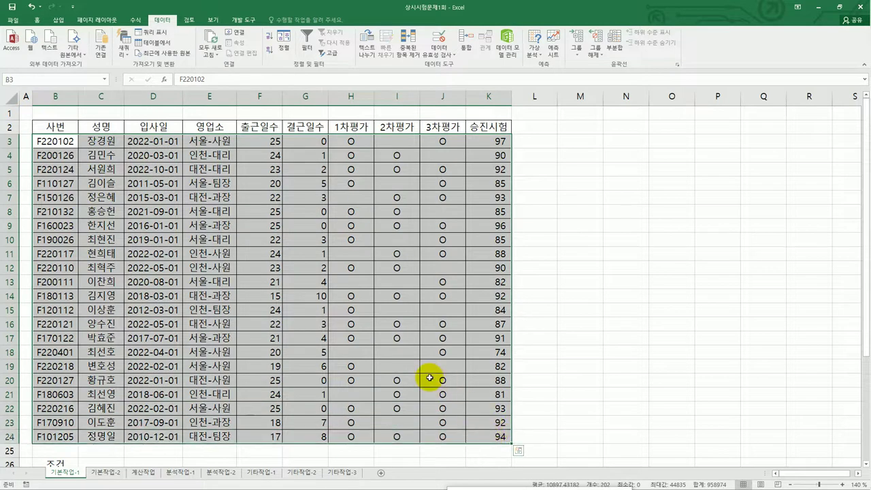
Step: Start a new conditional formatting rule for the selected records, using the rule type that determines cells by a formula
{"action": "left_click", "coordinate": [39, 21]}
{"action": "left_click", "coordinate": [395, 53]}
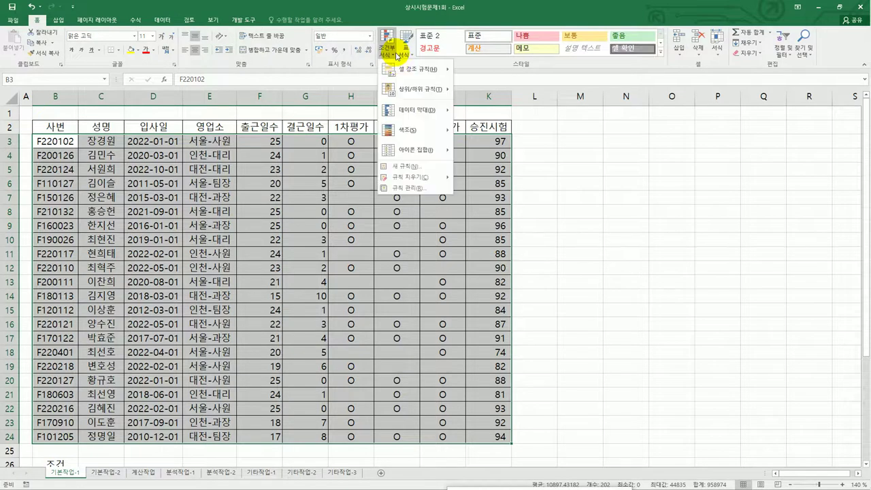
{"action": "left_click", "coordinate": [408, 166]}
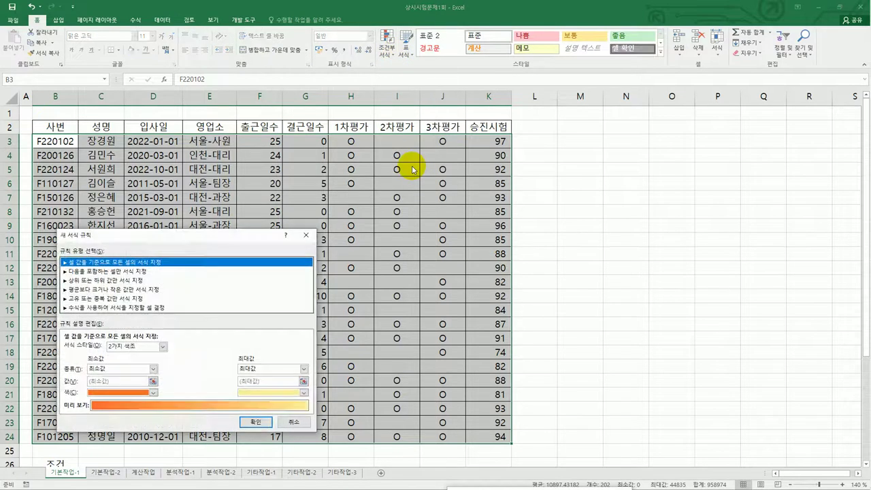
{"action": "left_click_drag", "start_coordinate": [270, 238], "coordinate": [558, 168]}
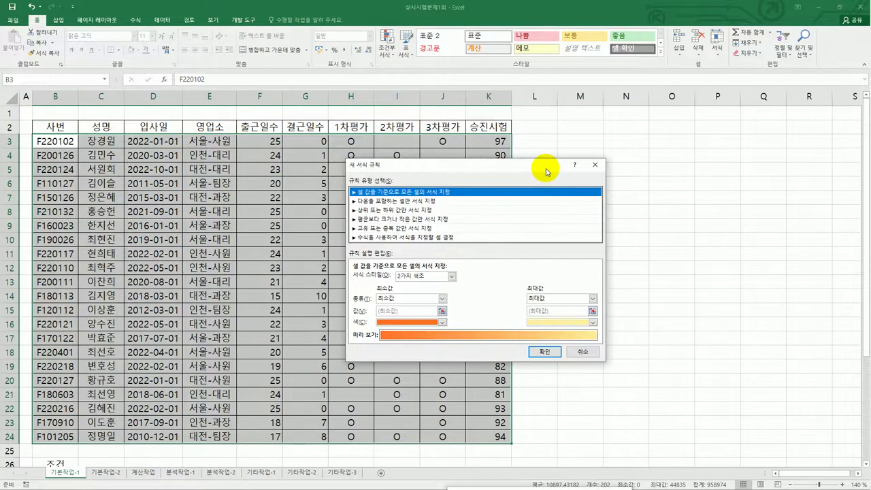
{"action": "left_click", "coordinate": [449, 237]}
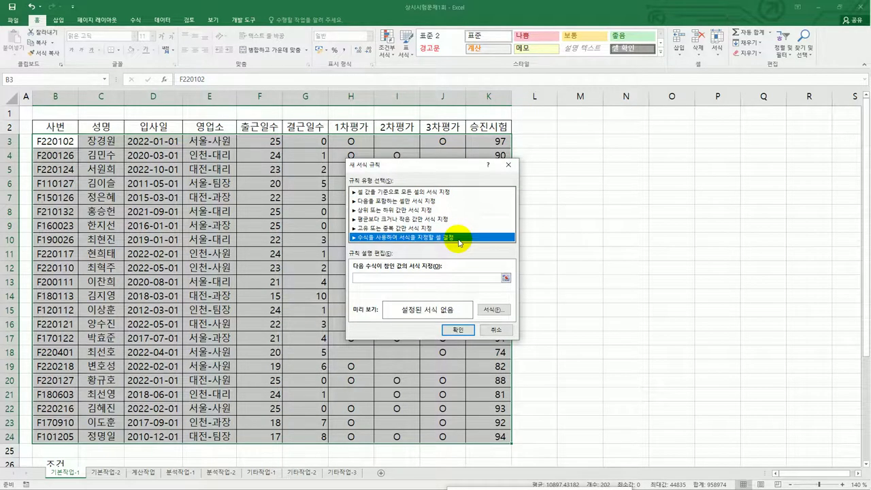
{"action": "left_click", "coordinate": [378, 279]}
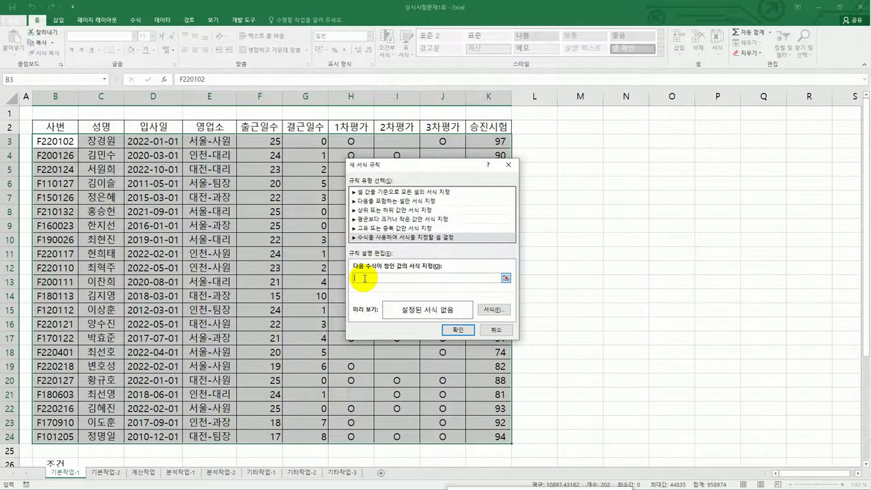
Step: Begin the rule formula with an AND whose first condition tests for an even 사번 ending: =and(mod(right($B3,2),2)=0
{"action": "type", "text": "=and("}
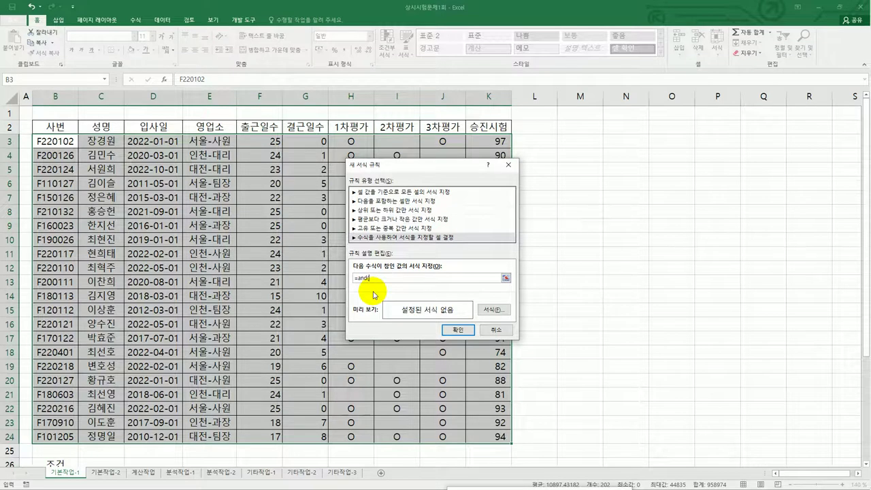
{"action": "type", "text": "mod(r"}
{"action": "type", "text": "ight("}
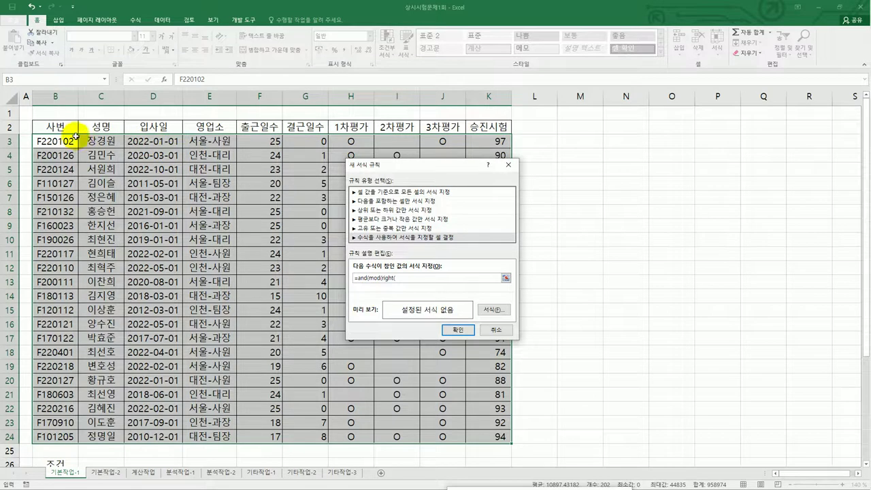
{"action": "left_click", "coordinate": [42, 141]}
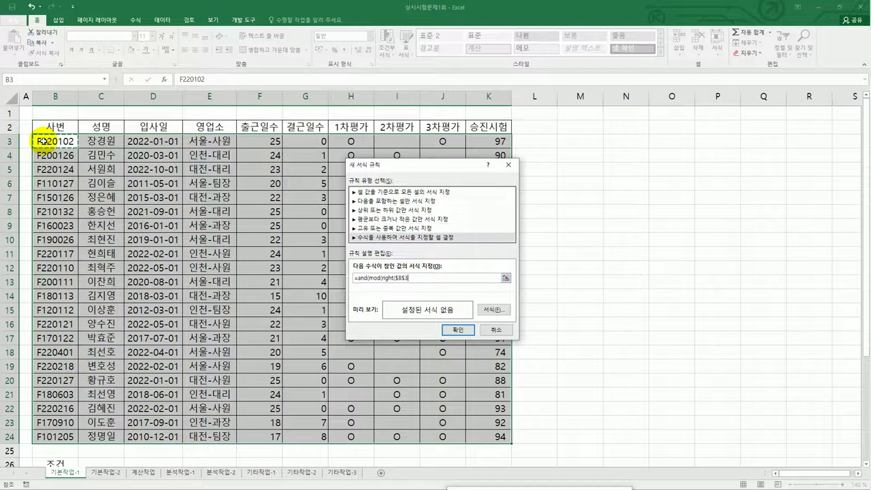
{"action": "key", "text": "F4"}
{"action": "type", "text": ",2),2)=0"}
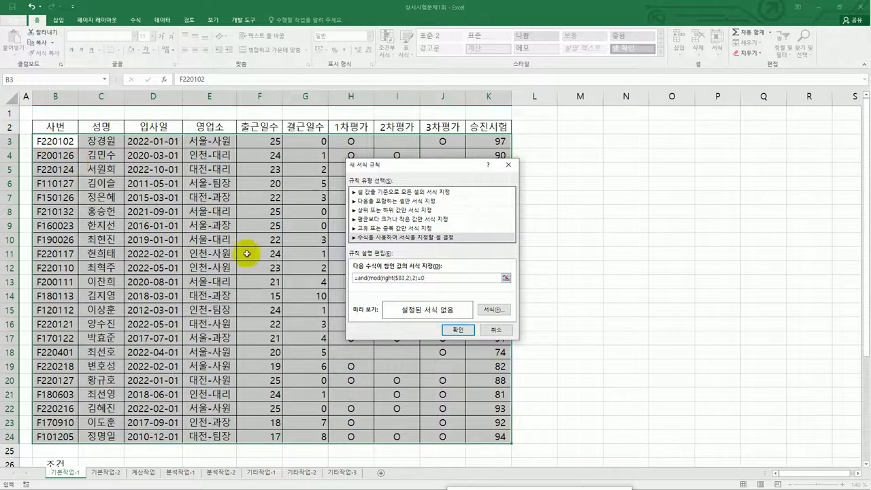
{"action": "left_click_drag", "start_coordinate": [368, 278], "coordinate": [428, 279]}
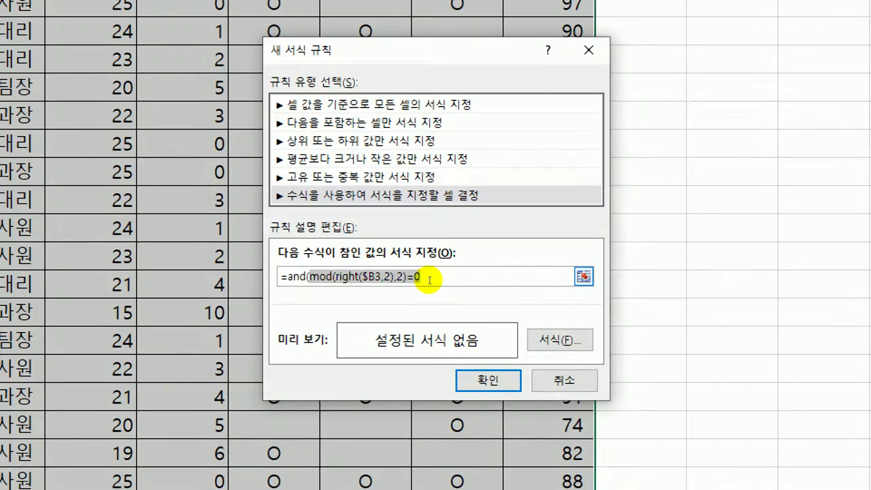
{"action": "left_click", "coordinate": [430, 280]}
Step: Complete the AND formula with a second condition on the 입사일 year: year($D3)=2022, keeping only the column absolute
{"action": "type", "text": ","}
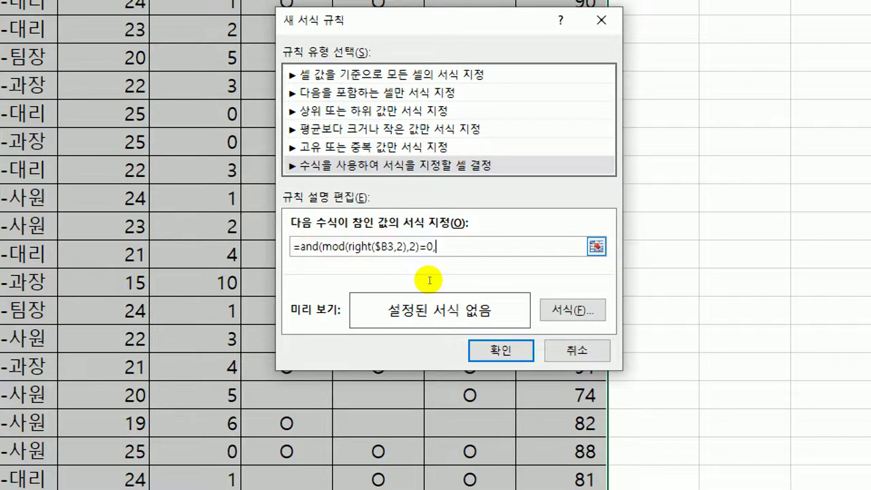
{"action": "type", "text": "year"}
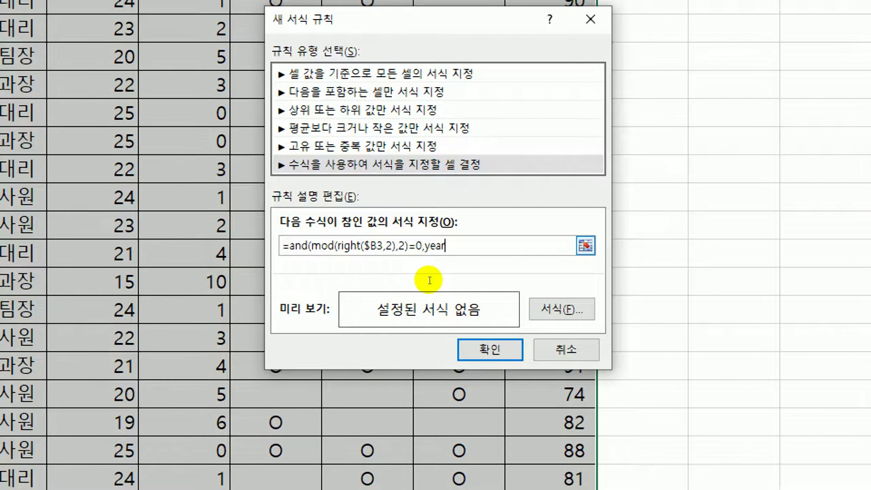
{"action": "type", "text": "("}
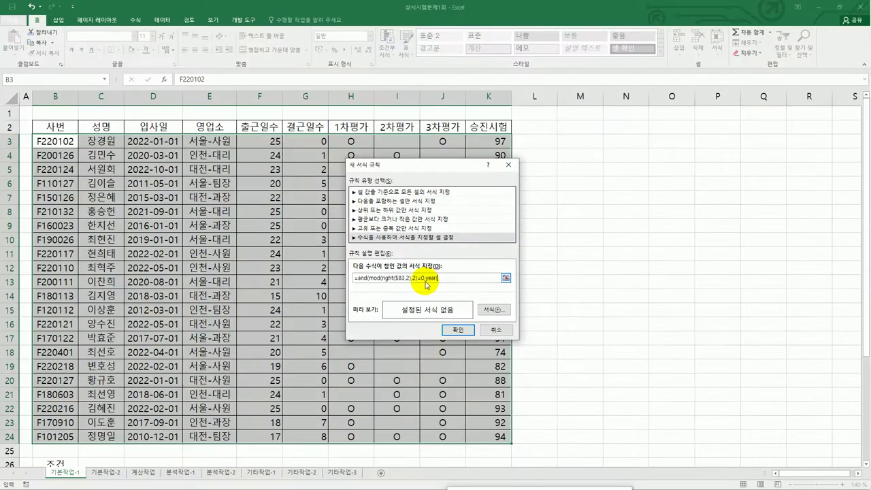
{"action": "left_click", "coordinate": [163, 138]}
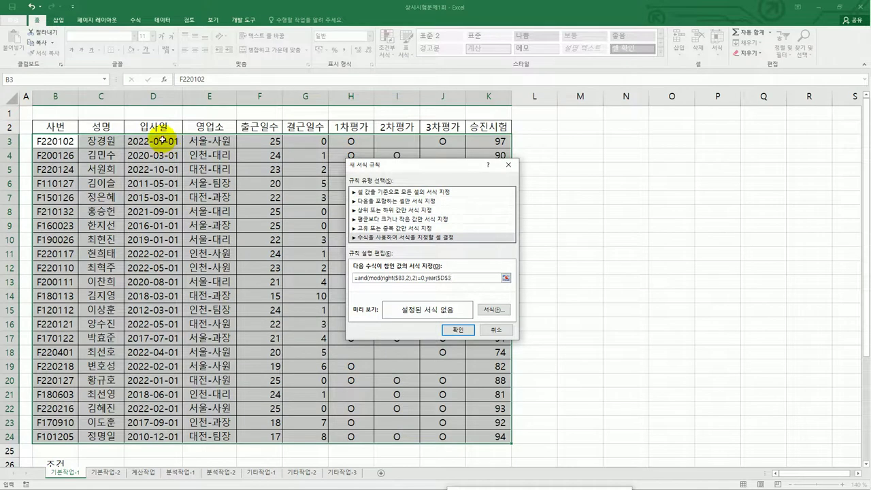
{"action": "key", "text": "F4"}
{"action": "key", "text": "F4"}
{"action": "type", "text": ")=2022)"}
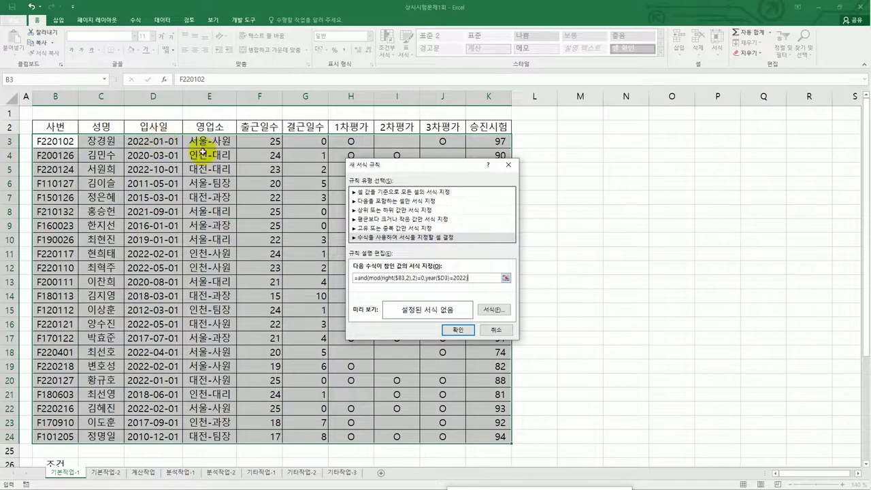
Step: Give the rule a bold italic (굵은 기울임꼴) font style in standard green and apply it to the records
{"action": "left_click", "coordinate": [494, 309]}
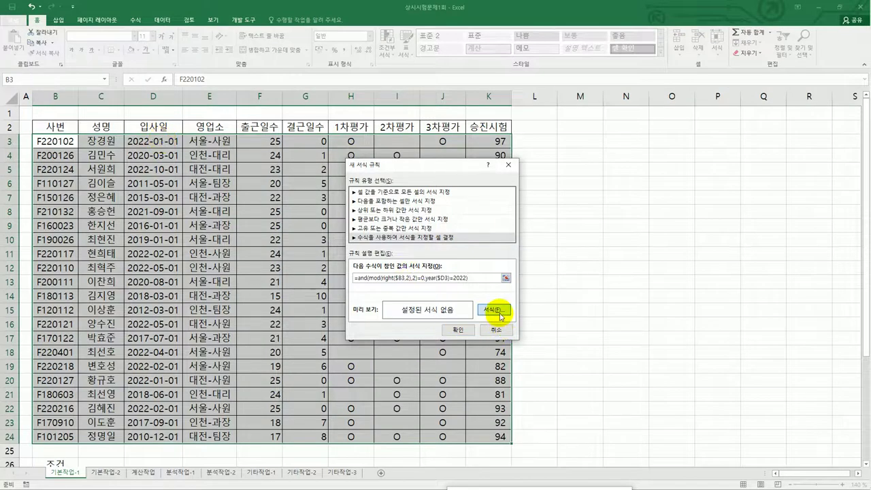
{"action": "left_click_drag", "start_coordinate": [230, 191], "coordinate": [254, 133]}
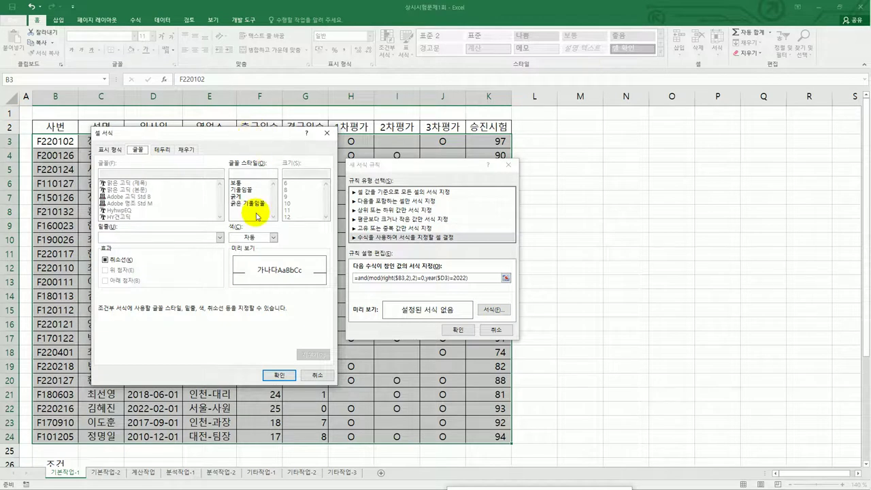
{"action": "left_click", "coordinate": [256, 204]}
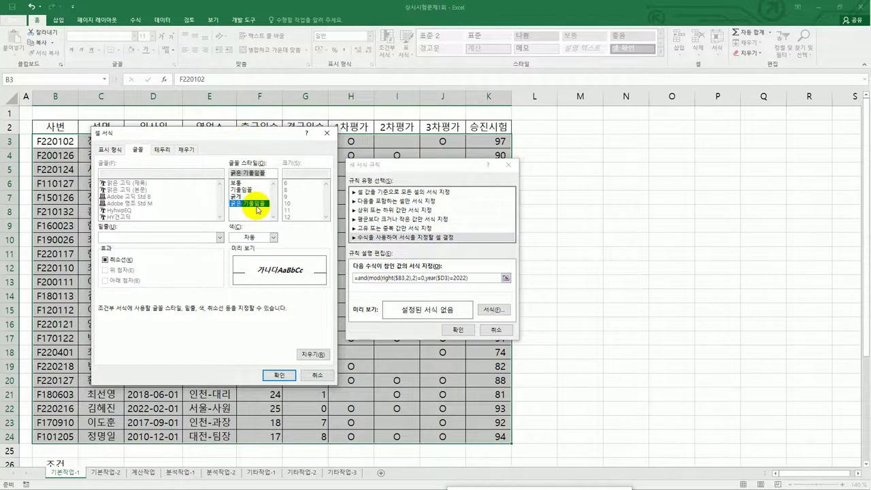
{"action": "left_click", "coordinate": [272, 236]}
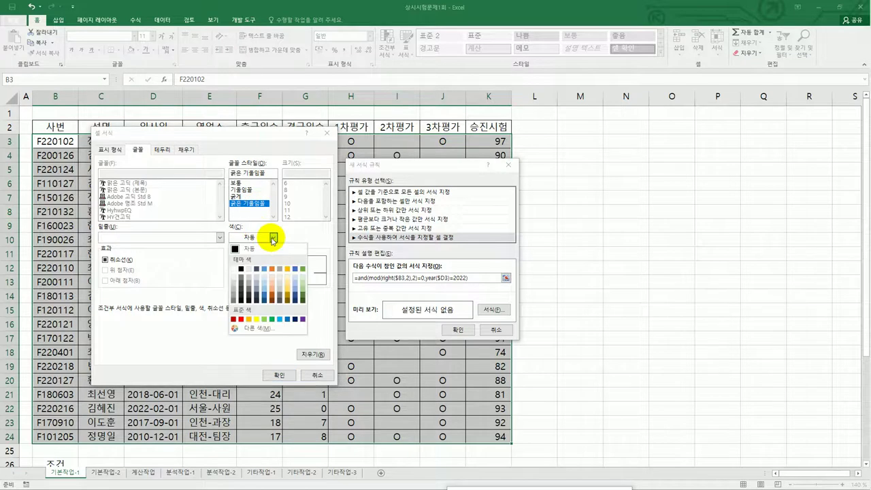
{"action": "left_click", "coordinate": [275, 320]}
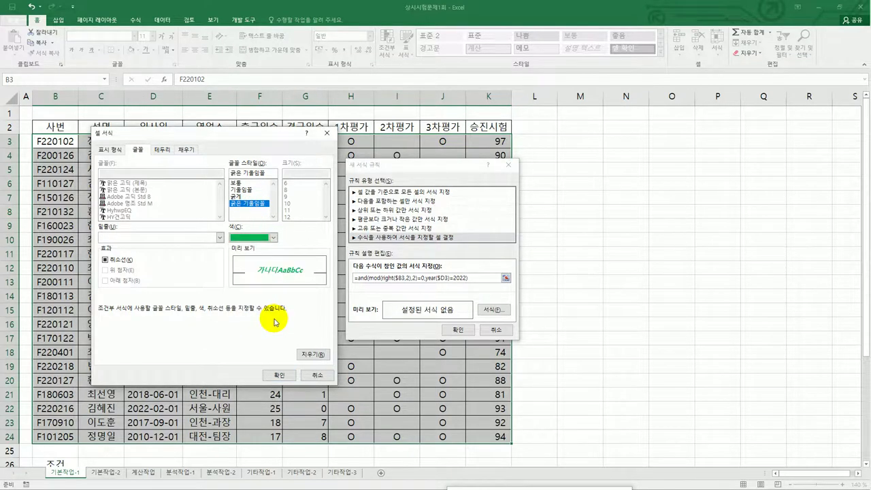
{"action": "left_click", "coordinate": [279, 375]}
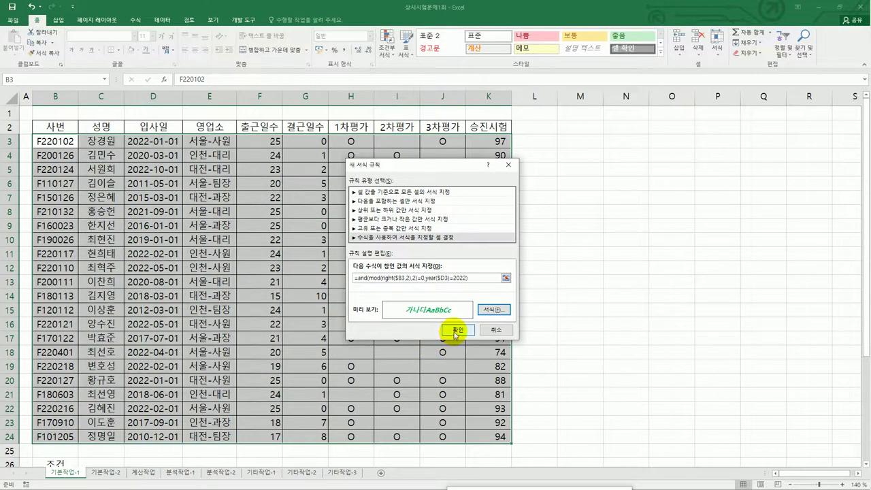
{"action": "left_click", "coordinate": [455, 330]}
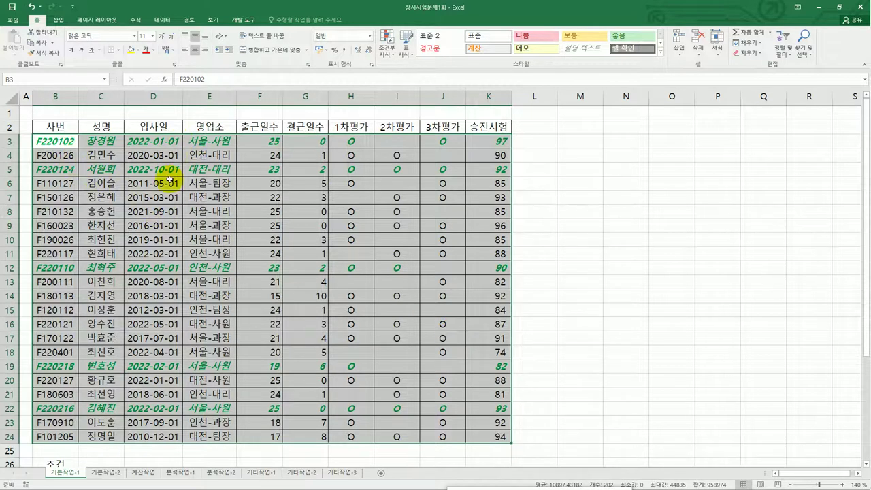
{"action": "left_click", "coordinate": [166, 270]}
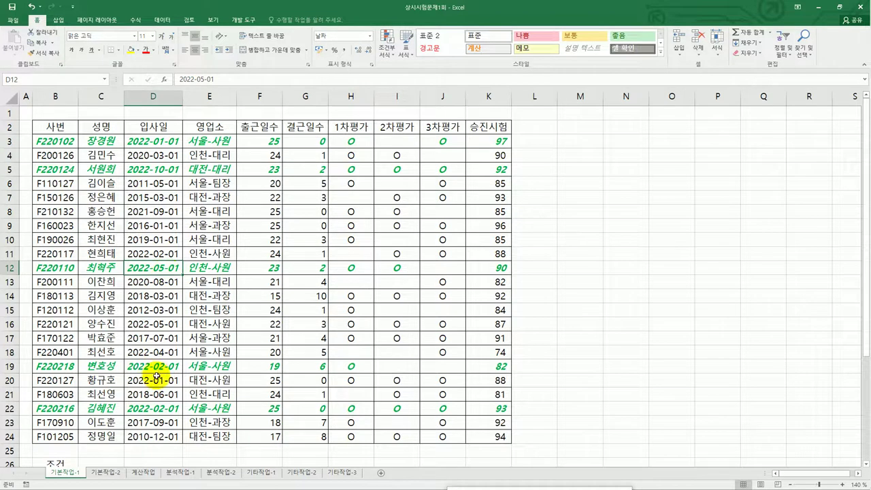
Step: Switch to sheet 기본작업-2 and set its page orientation to landscape
{"action": "left_click", "coordinate": [117, 469]}
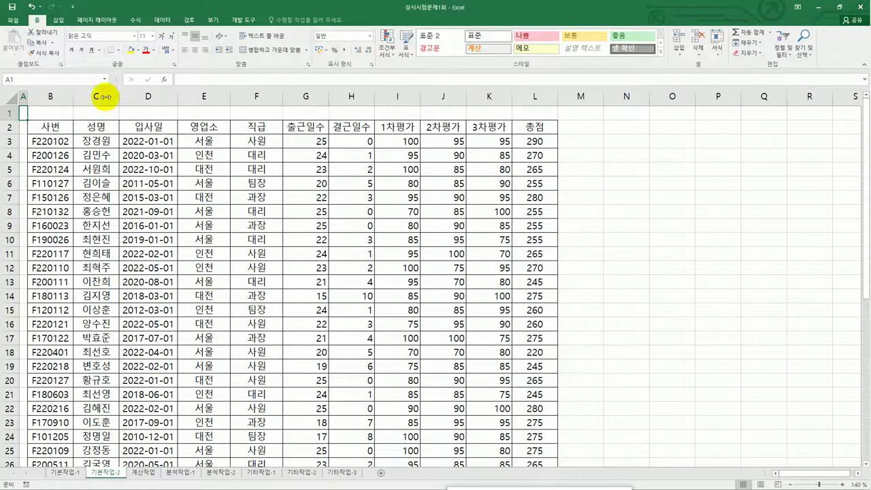
{"action": "left_click", "coordinate": [115, 22]}
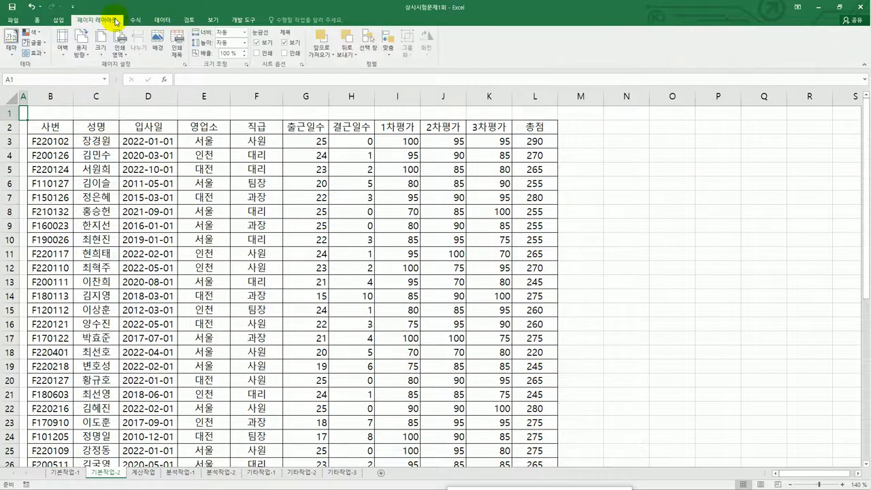
{"action": "left_click", "coordinate": [81, 46]}
{"action": "left_click", "coordinate": [88, 91]}
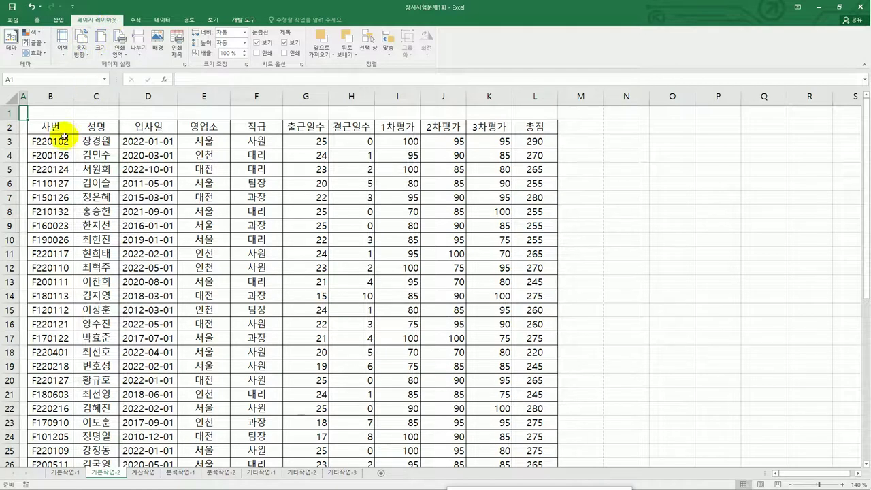
Step: Set the whole table B2:L45, including its header row, as the print area
{"action": "mouse_move", "coordinate": [64, 129]}
{"action": "left_mouse_down"}
{"action": "mouse_move", "coordinate": [476, 262]}
{"action": "mouse_move", "coordinate": [509, 365]}
{"action": "mouse_move", "coordinate": [520, 469]}
{"action": "mouse_move", "coordinate": [519, 440]}
{"action": "left_mouse_up"}
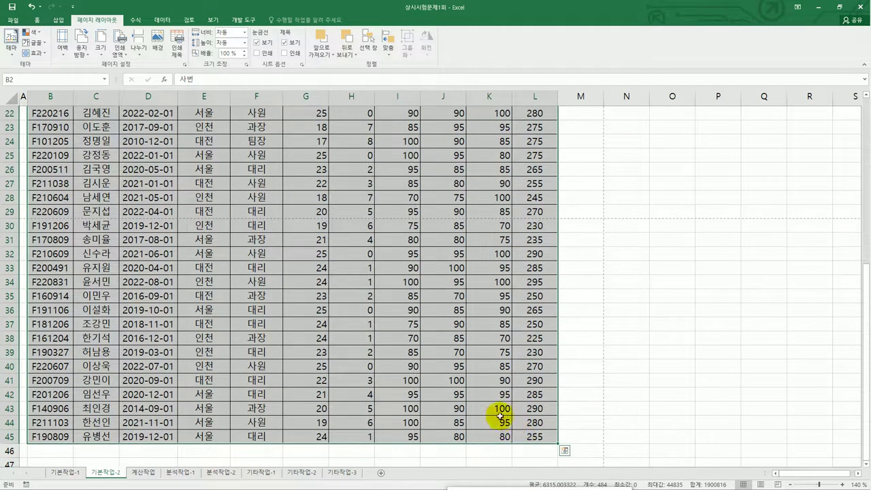
{"action": "left_click", "coordinate": [120, 49]}
{"action": "left_click", "coordinate": [134, 65]}
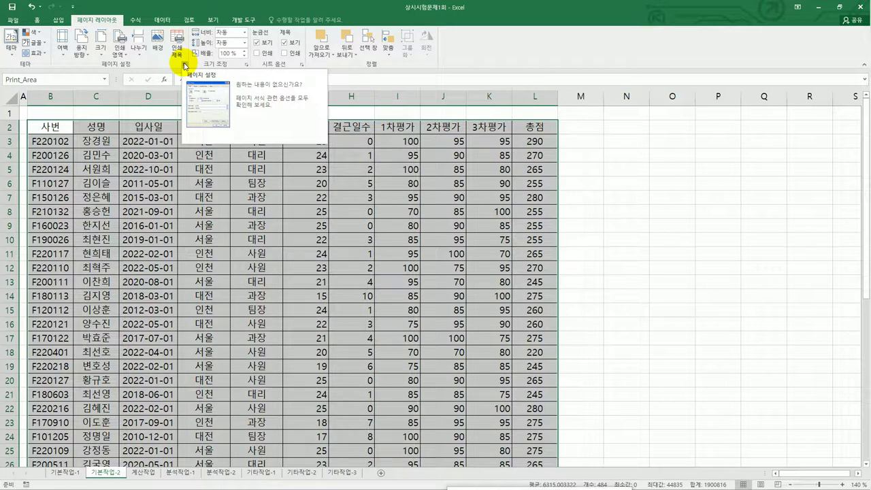
Step: Add a custom footer whose right section holds the page number code followed by a space and 페이지
{"action": "left_click", "coordinate": [184, 66]}
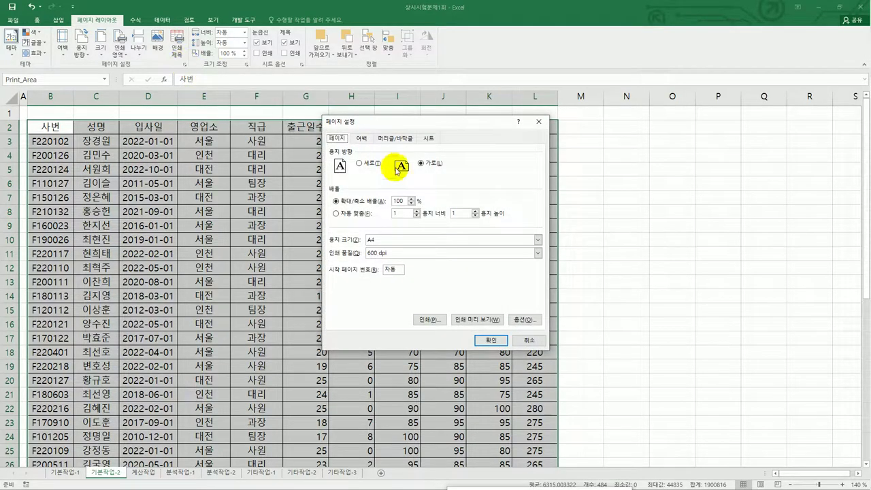
{"action": "left_click", "coordinate": [397, 141]}
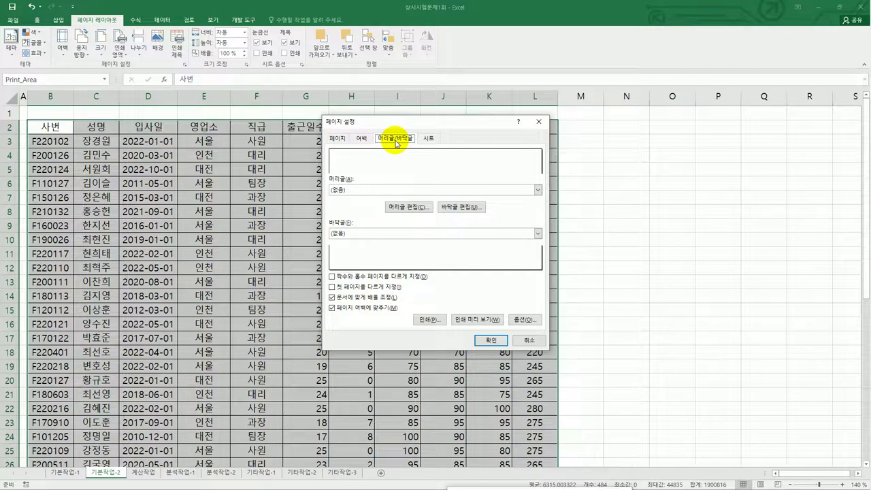
{"action": "left_click", "coordinate": [450, 211]}
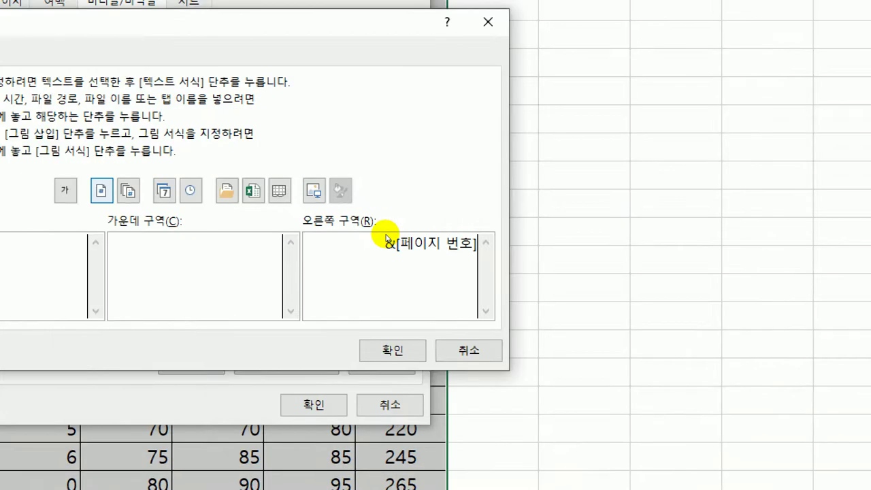
{"action": "type", "text": "vp"}
{"action": "key", "text": "BackSpace"}
{"action": "key", "text": "BackSpace"}
{"action": "key", "text": "BackSpace"}
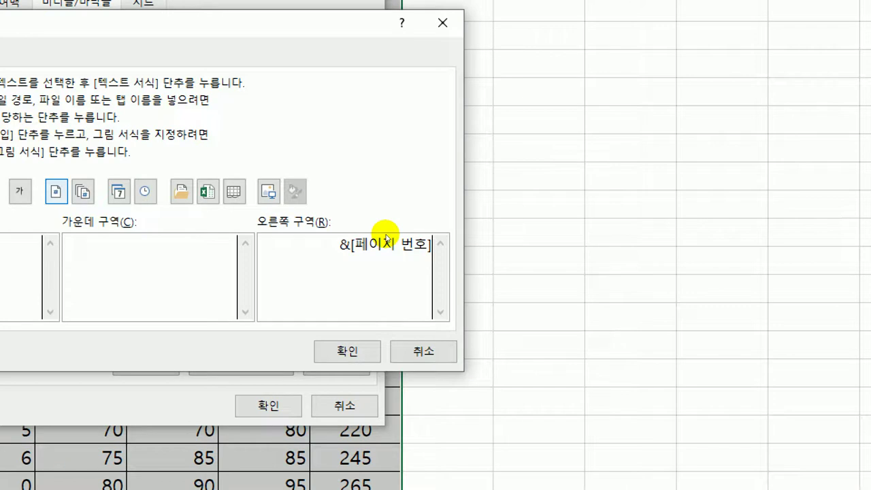
{"action": "type", "text": "페이지"}
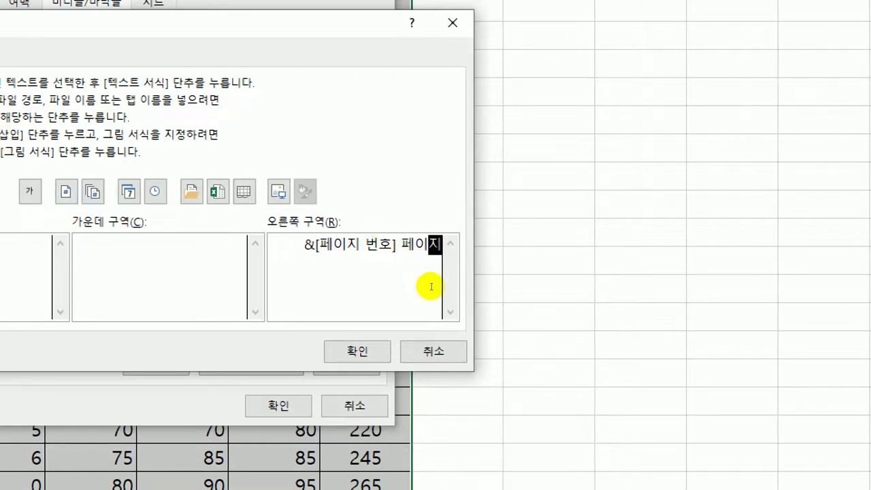
{"action": "key", "text": "Return"}
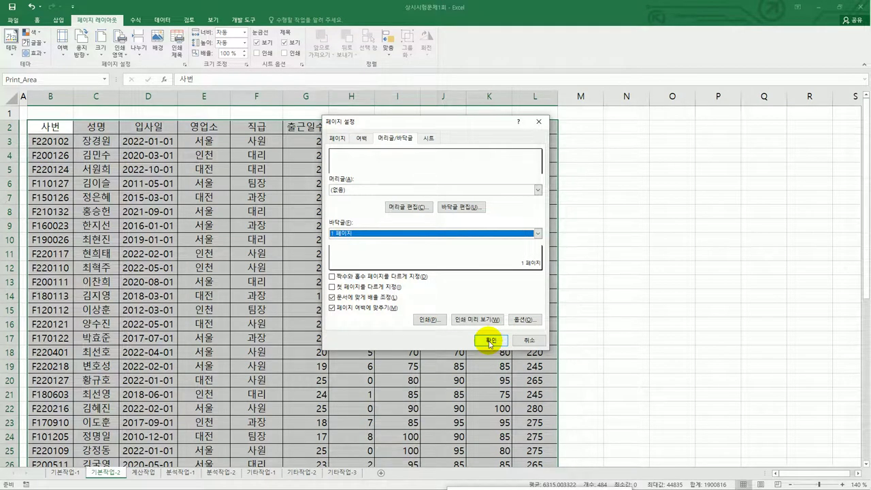
Step: Set header row 2 ($2:$2) as the print title row repeated on every page and apply the page setup
{"action": "left_click", "coordinate": [427, 139]}
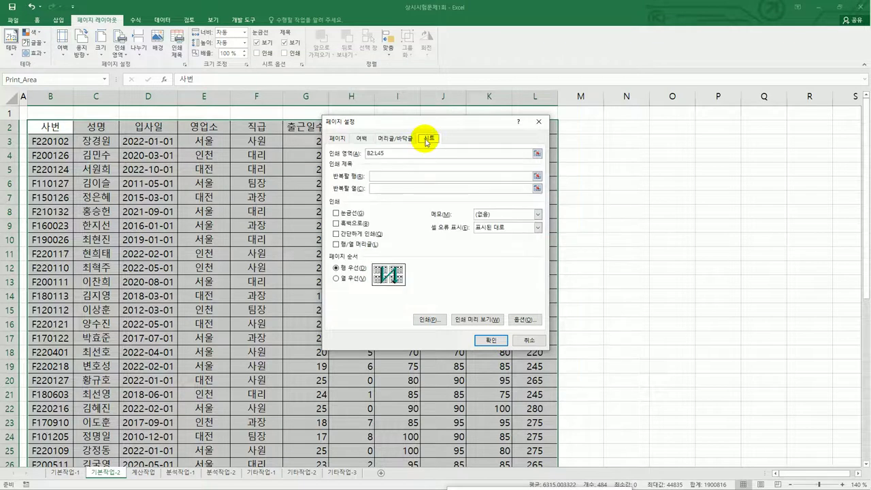
{"action": "left_click", "coordinate": [399, 177]}
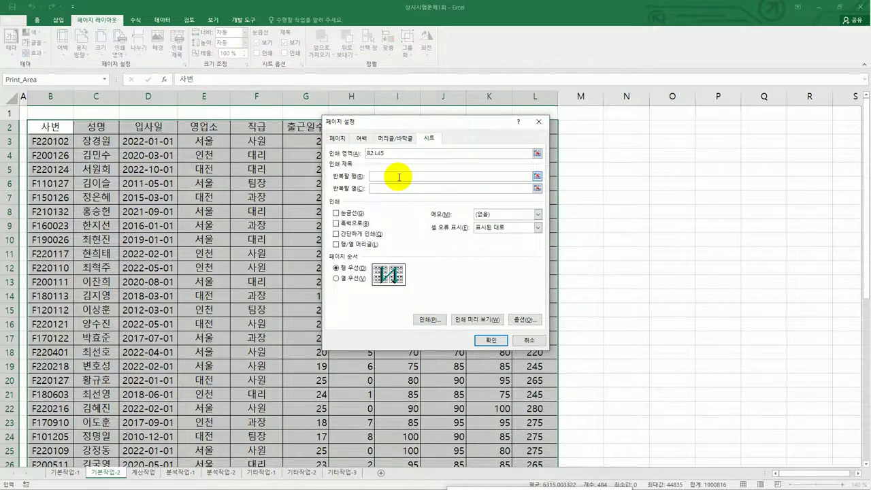
{"action": "left_click", "coordinate": [9, 126]}
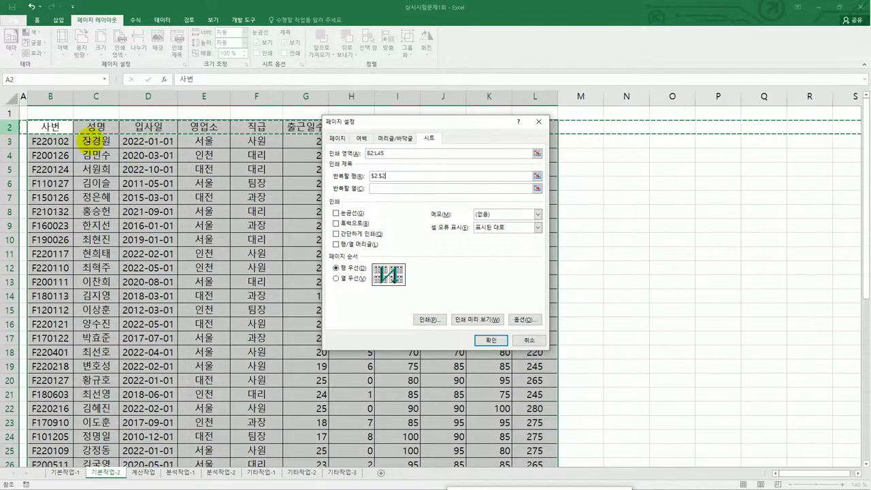
{"action": "left_click", "coordinate": [494, 341]}
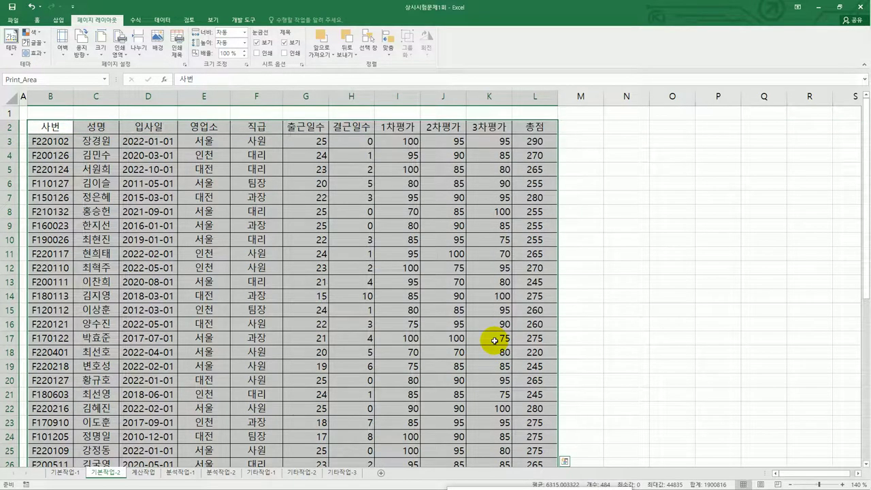
Step: Insert a page break at cell B15 so that a new printed page starts from row 15
{"action": "scroll", "coordinate": [345, 321], "scroll_direction": "down", "scroll_amount": 4}
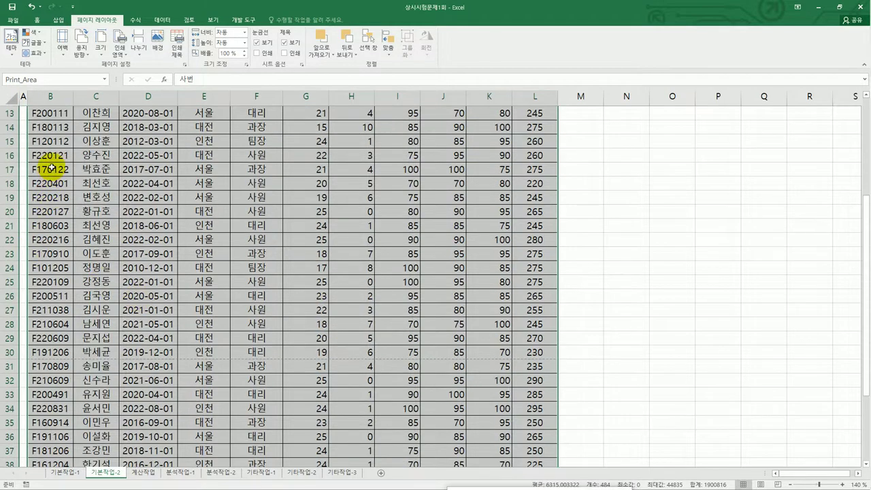
{"action": "left_click", "coordinate": [50, 141]}
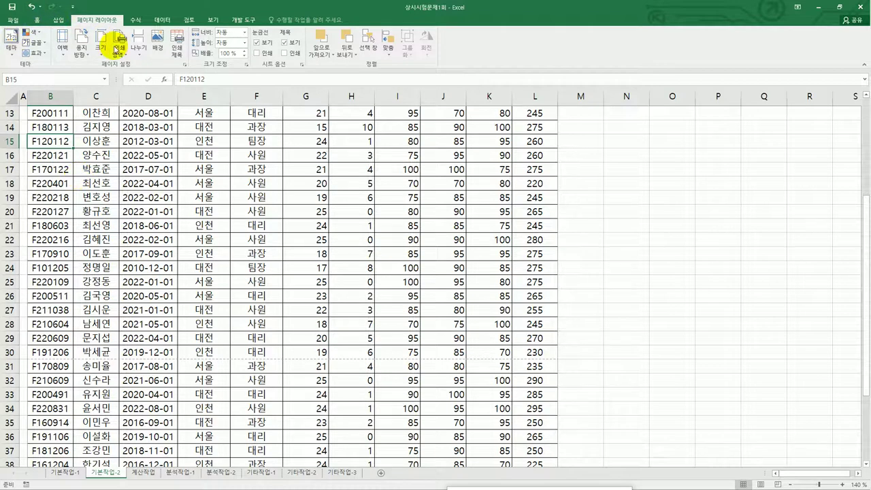
{"action": "left_click", "coordinate": [131, 54]}
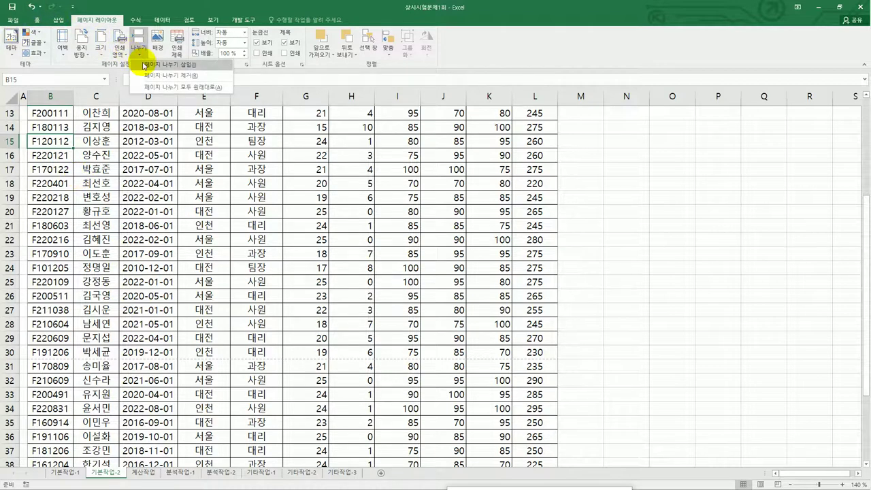
{"action": "left_click", "coordinate": [143, 65]}
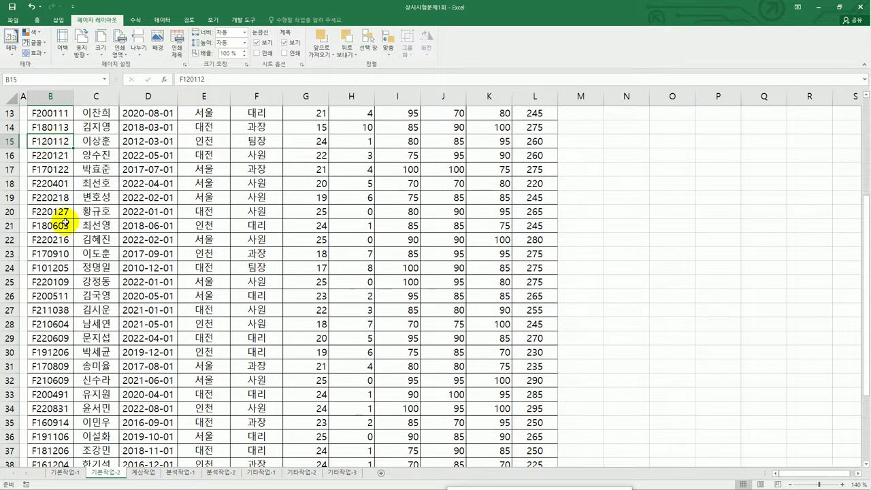
Step: Insert another page break at cell B35 so that the following printed page starts from row 35
{"action": "scroll", "coordinate": [65, 250], "scroll_direction": "down", "scroll_amount": 2}
{"action": "left_click", "coordinate": [60, 340]}
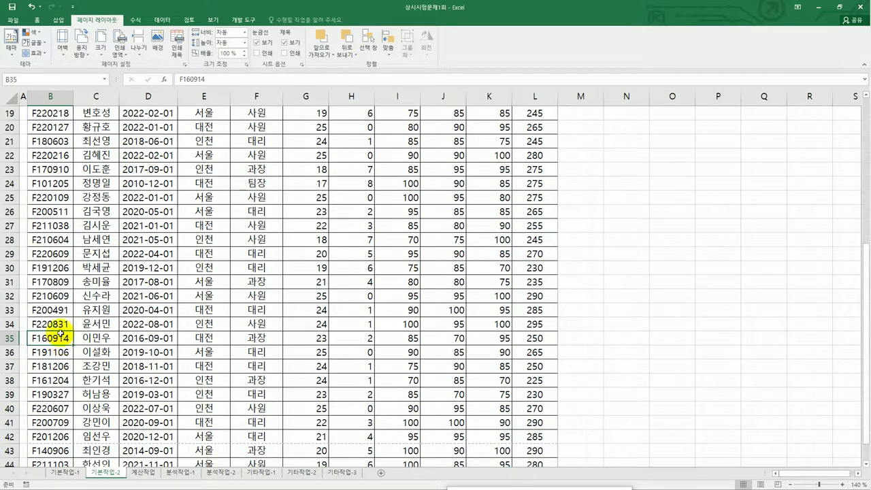
{"action": "left_click", "coordinate": [139, 51]}
{"action": "left_click", "coordinate": [146, 65]}
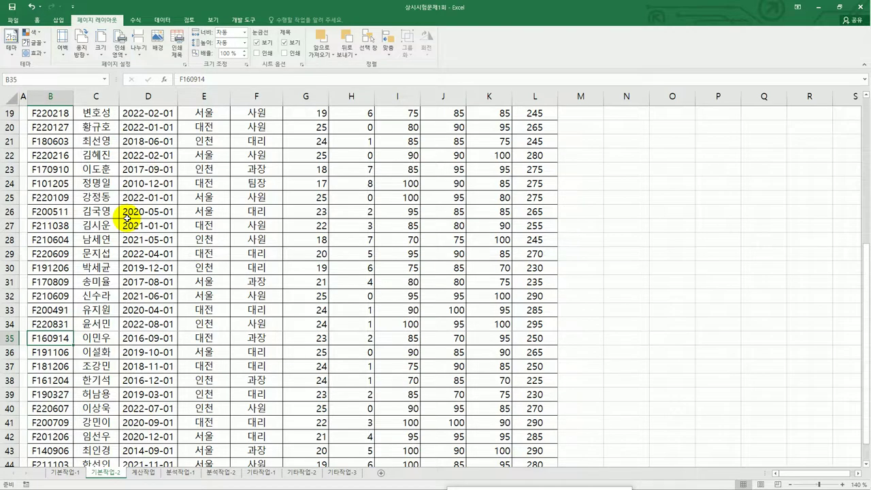
Step: Check the repeated header row, page breaks and footer on each page of the print preview, and return to the sheet
{"action": "scroll", "coordinate": [126, 216], "scroll_direction": "up", "scroll_amount": 6}
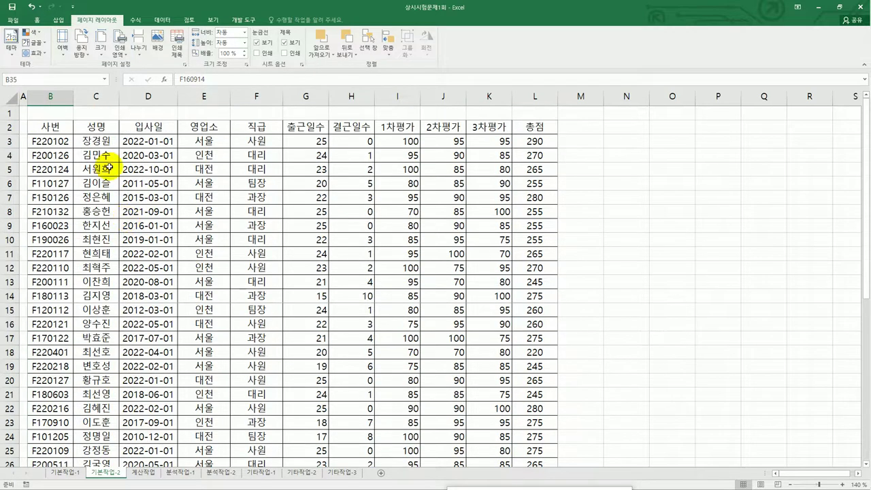
{"action": "left_click", "coordinate": [29, 112]}
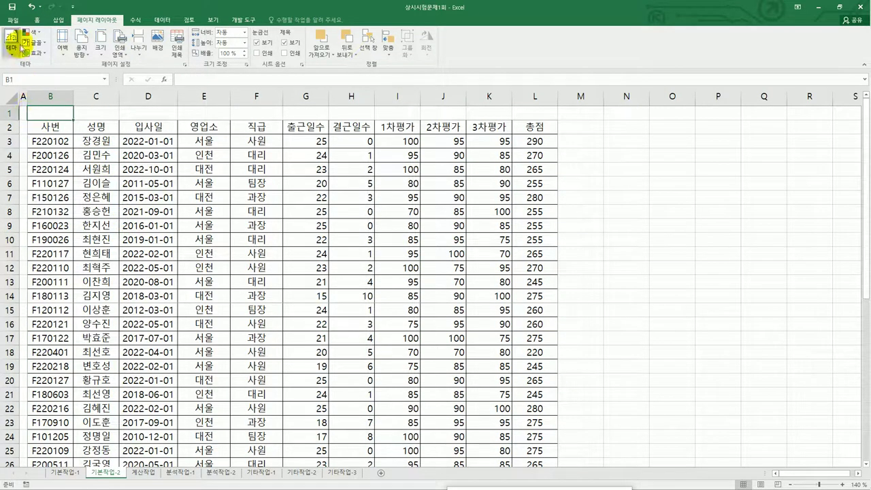
{"action": "left_click", "coordinate": [12, 19]}
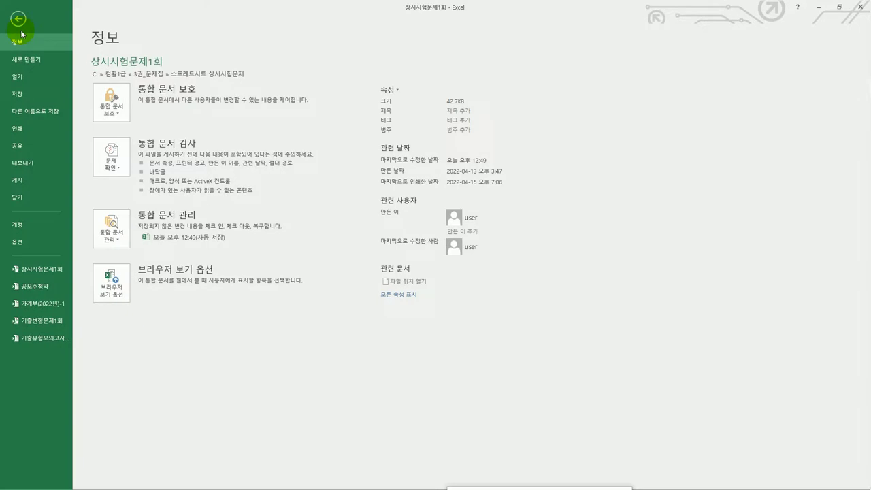
{"action": "left_click", "coordinate": [45, 133]}
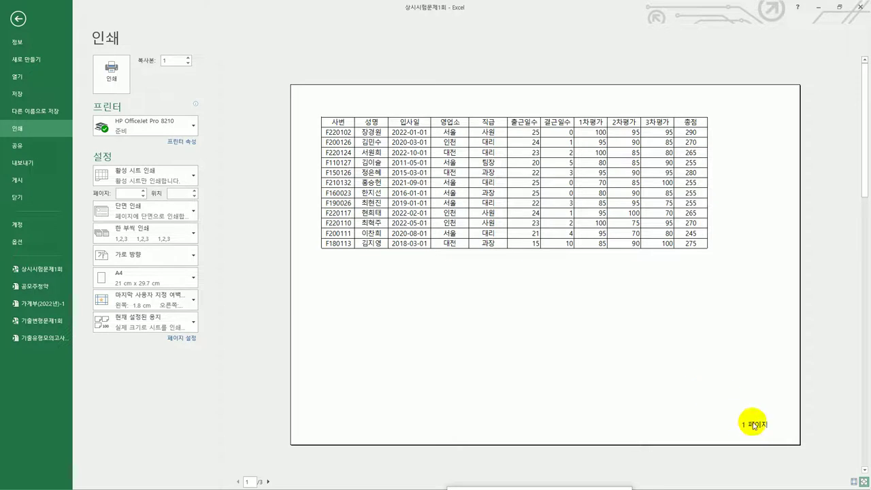
{"action": "left_click", "coordinate": [269, 481]}
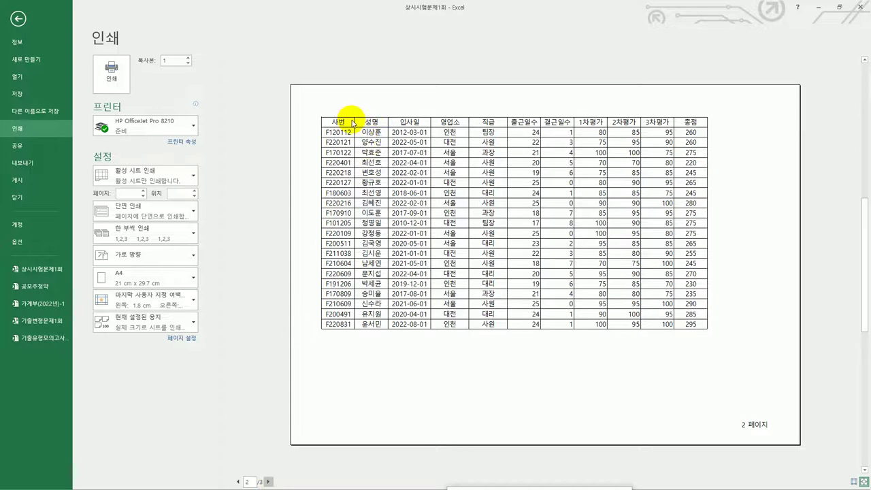
{"action": "left_click", "coordinate": [269, 482]}
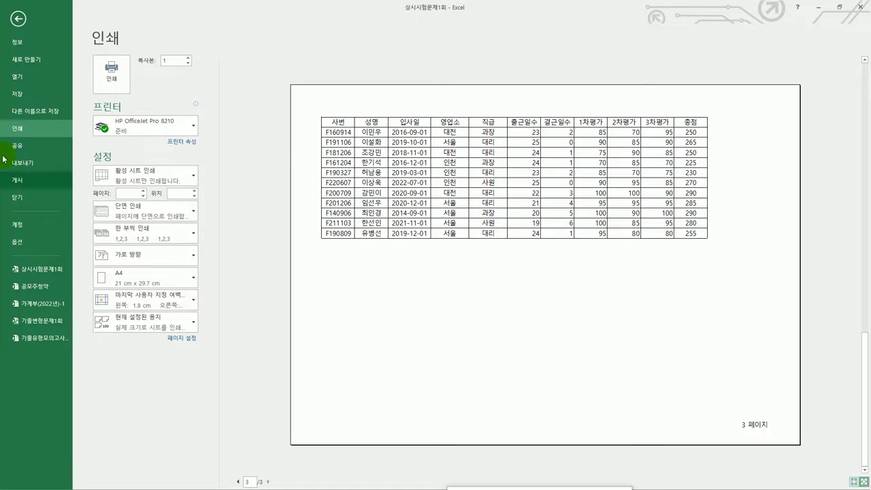
{"action": "left_click", "coordinate": [21, 19]}
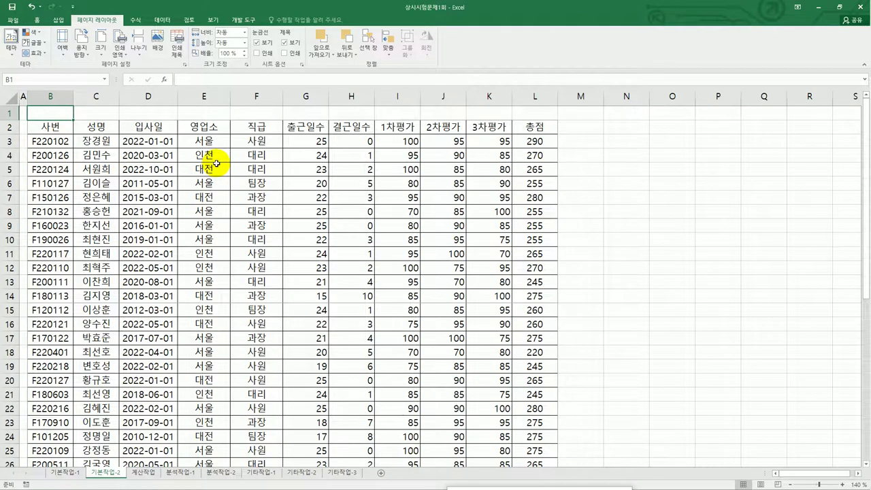
Step: Switch to sheet 계산작업 and examine the 출근일수 and 1차평가 to 3차평가 cells in row 3 that 근무평가 depends on
{"action": "left_click", "coordinate": [151, 474]}
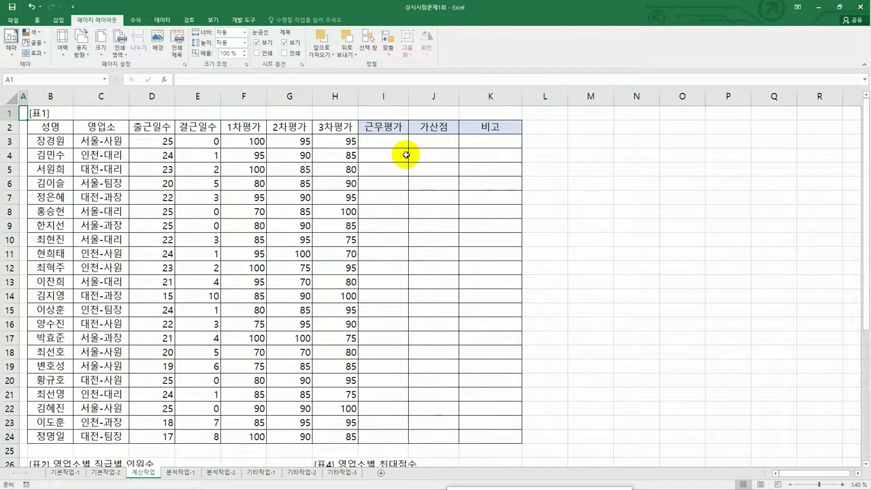
{"action": "left_click", "coordinate": [388, 141]}
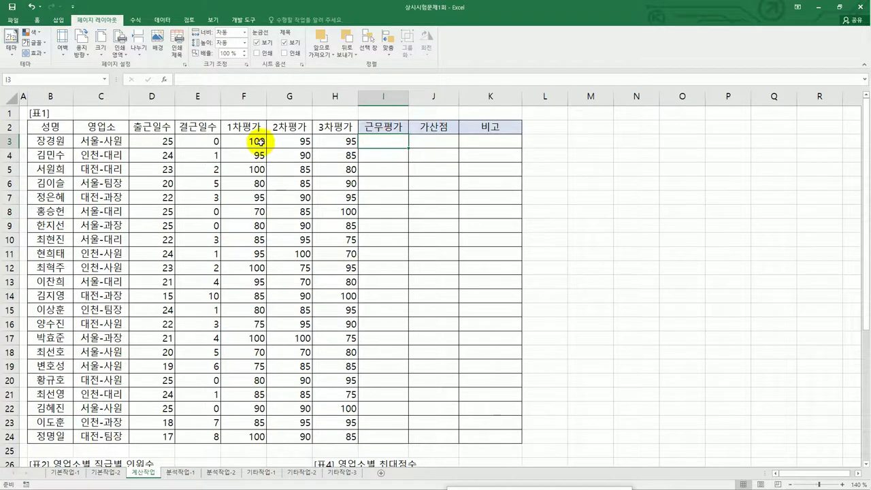
{"action": "left_click", "coordinate": [167, 141]}
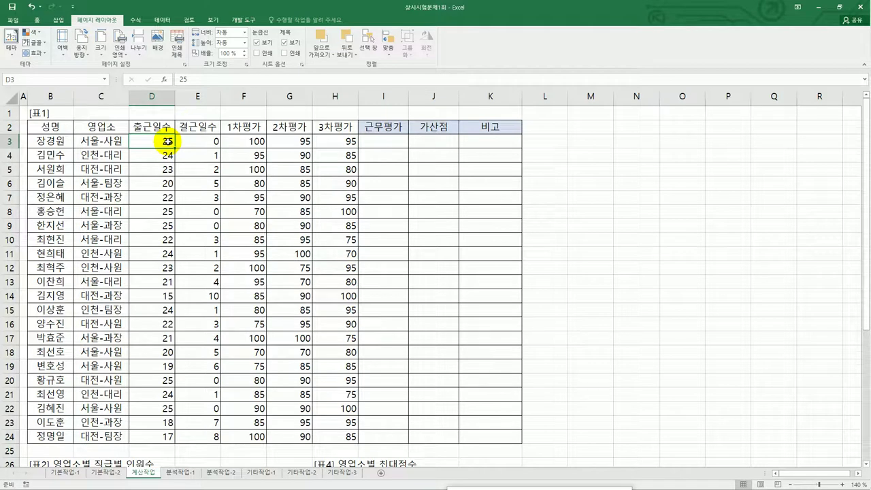
{"action": "left_click", "coordinate": [235, 141]}
{"action": "left_click", "coordinate": [292, 141]}
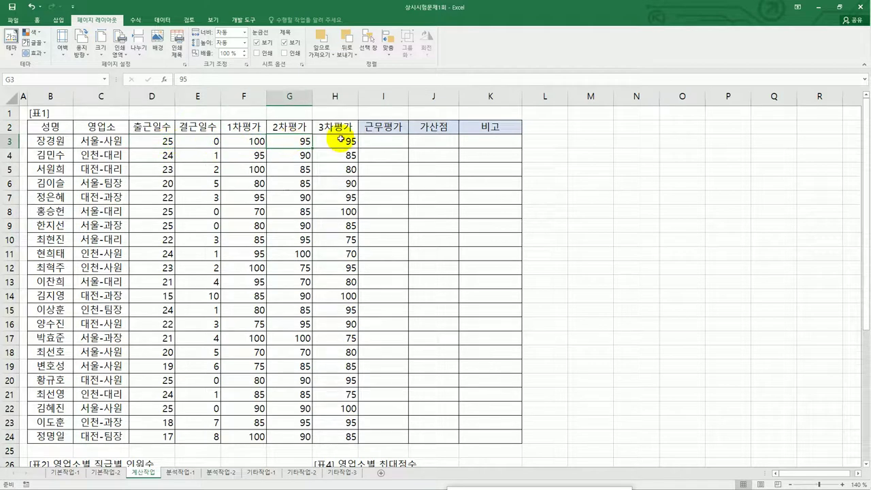
{"action": "left_click", "coordinate": [341, 139]}
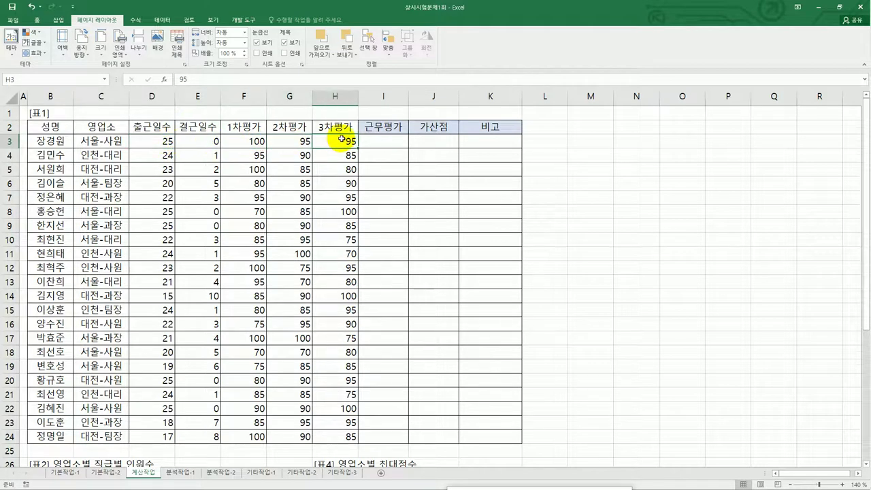
{"action": "left_click", "coordinate": [385, 145]}
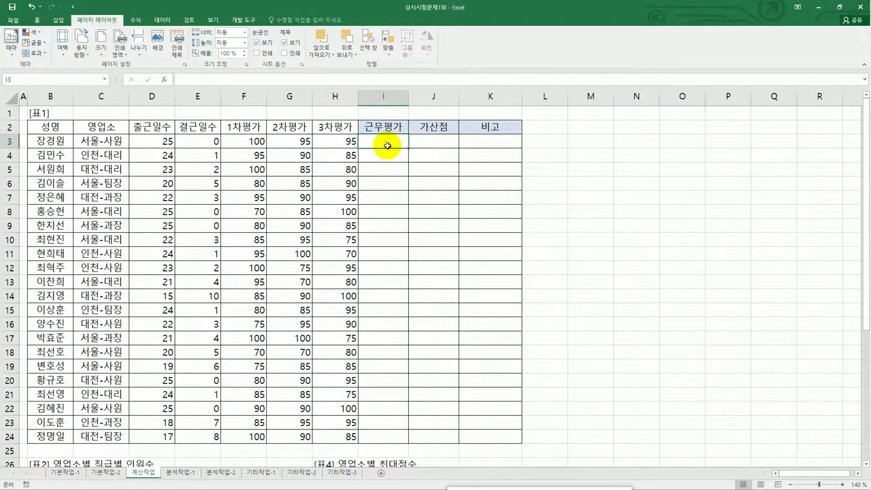
{"action": "left_click", "coordinate": [148, 143]}
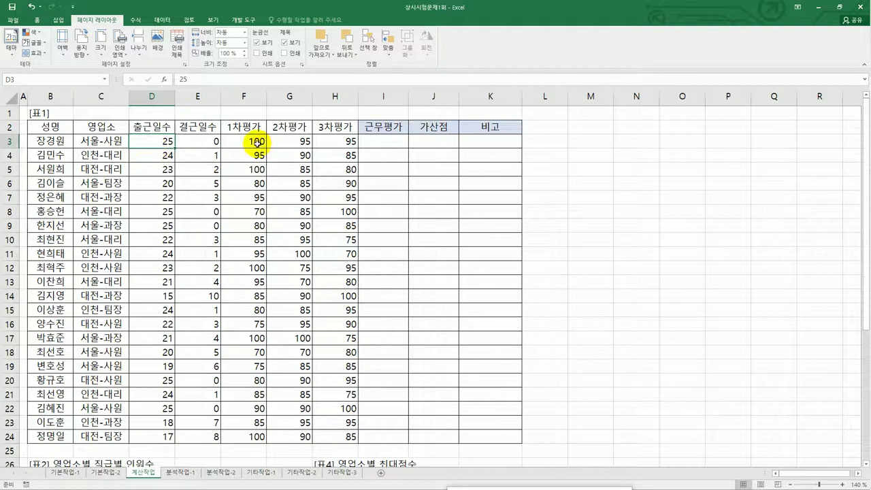
{"action": "left_click_drag", "start_coordinate": [261, 142], "coordinate": [327, 140]}
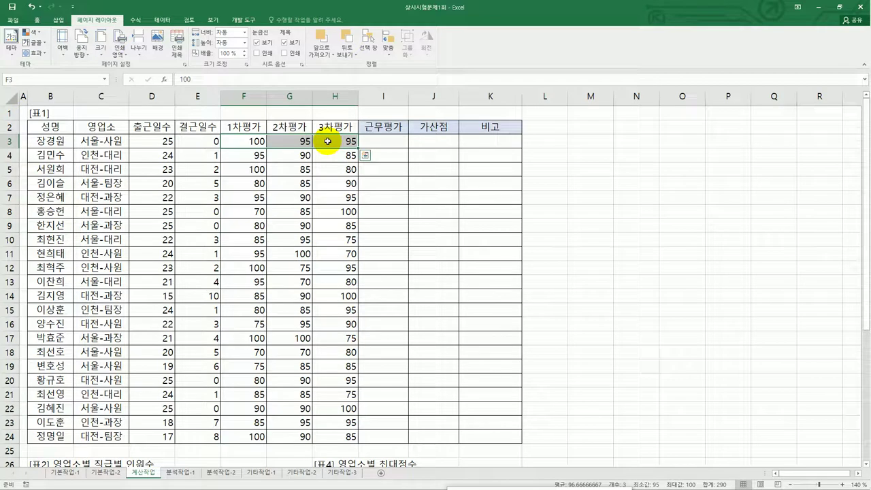
Step: Begin the 근무평가 formula in I3 with an IF whose AND test first requires D3>=23
{"action": "left_click", "coordinate": [385, 141]}
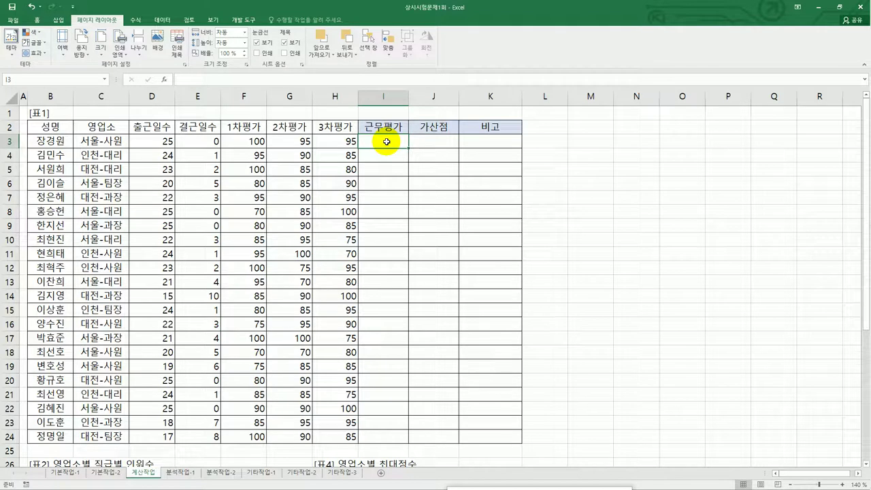
{"action": "type", "text": "="}
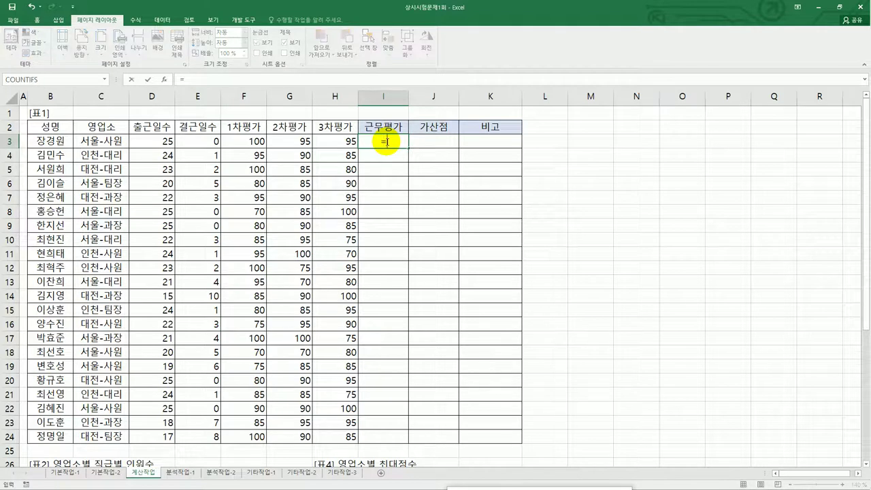
{"action": "type", "text": "if("}
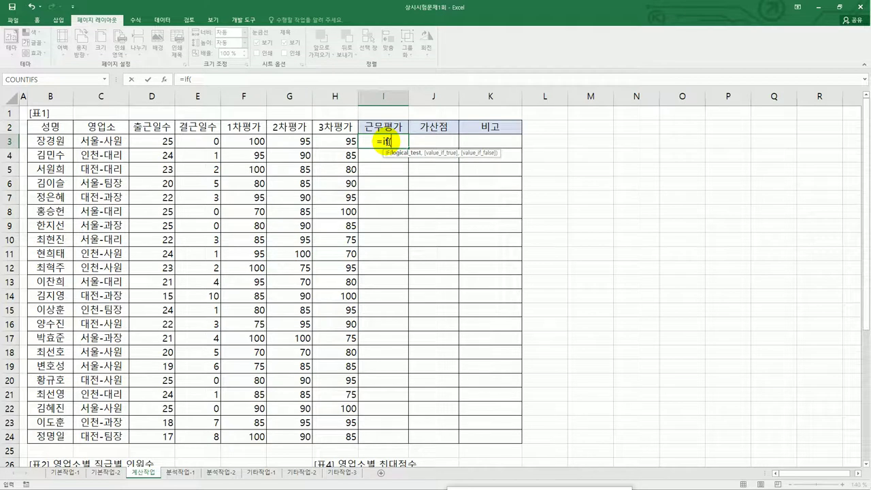
{"action": "type", "text": "and"}
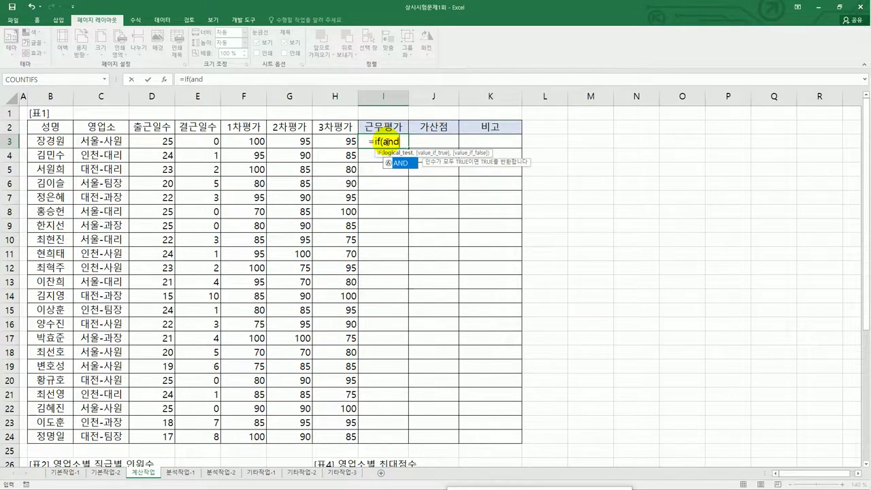
{"action": "key", "text": "Tab"}
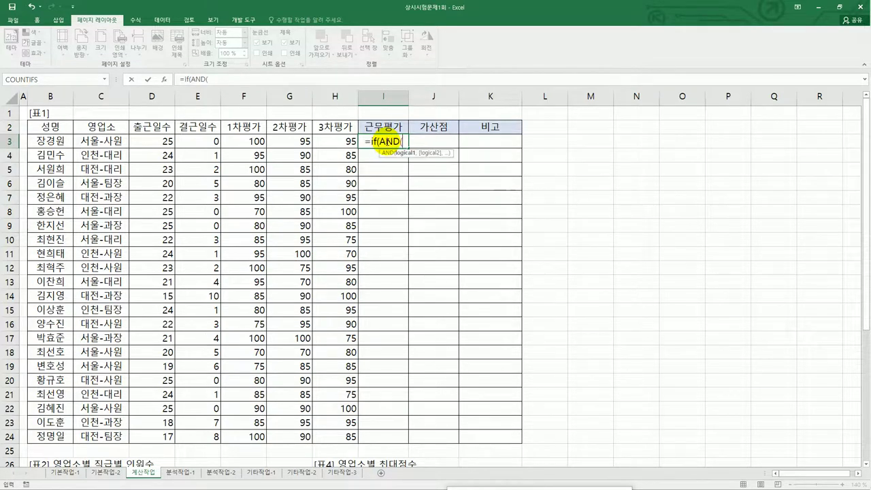
{"action": "left_click", "coordinate": [164, 143]}
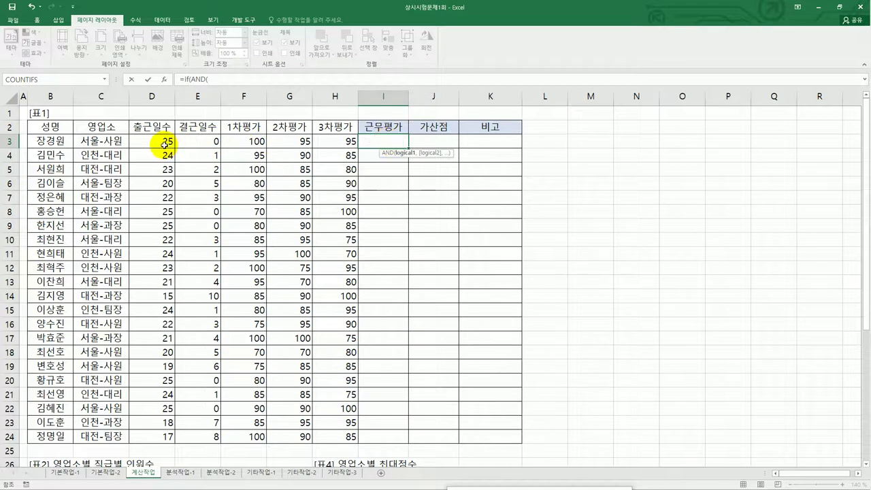
{"action": "left_click", "coordinate": [164, 144]}
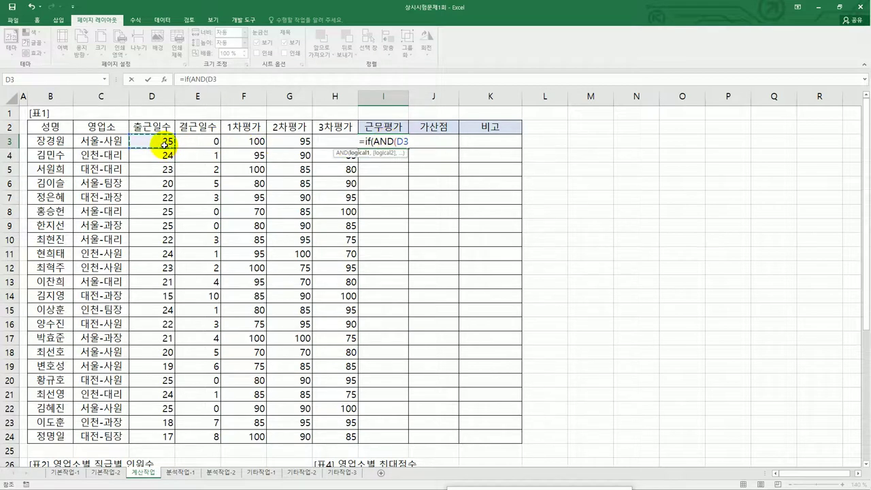
{"action": "type", "text": ">=23"}
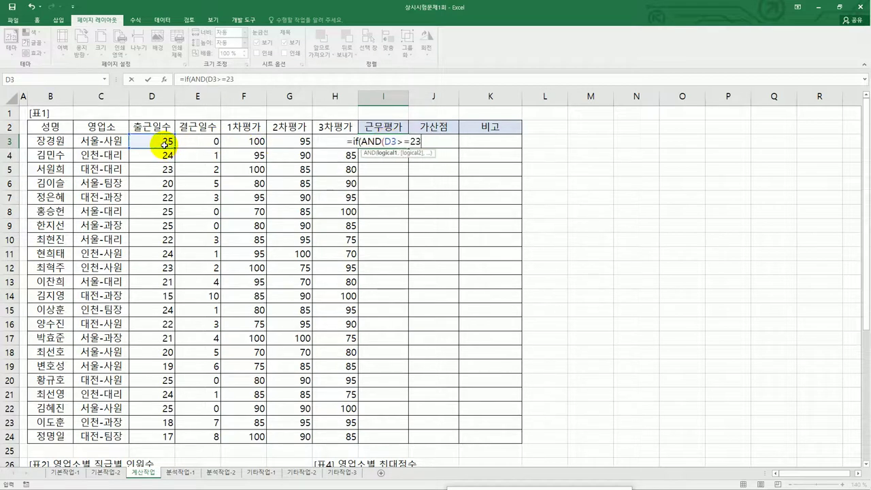
{"action": "type", "text": ","}
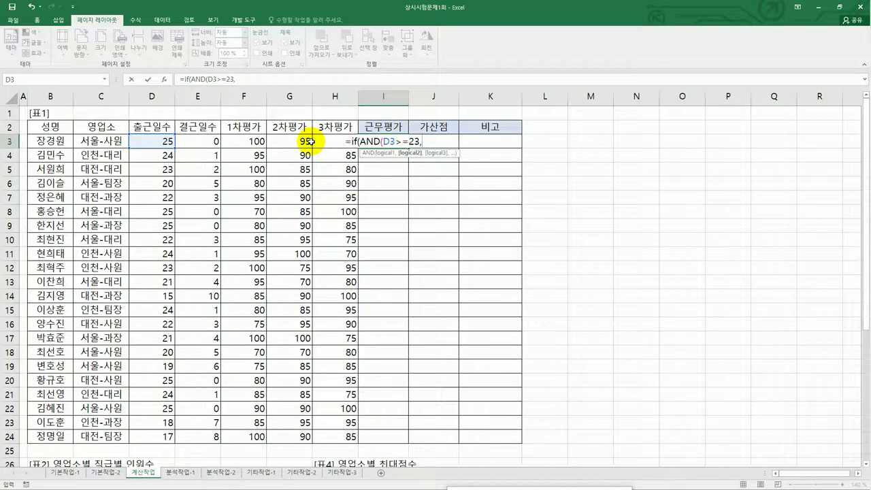
Step: Add COUNTIF(F3:H3,">=90")=3 as the second AND condition in the I3 formula and close the AND
{"action": "type", "text": "cou"}
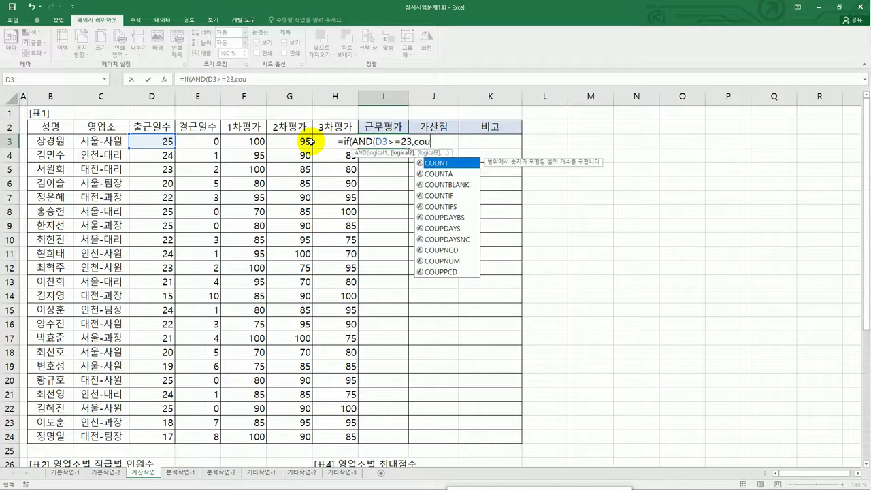
{"action": "type", "text": "n"}
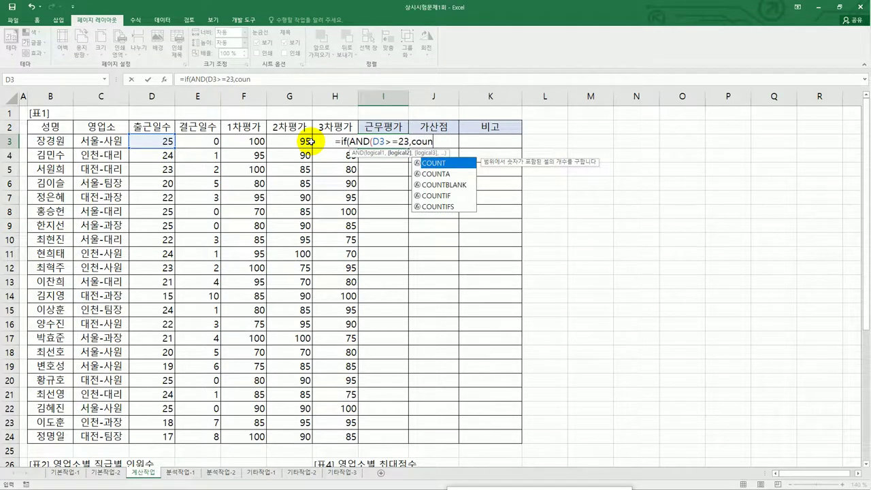
{"action": "double_click", "coordinate": [451, 198]}
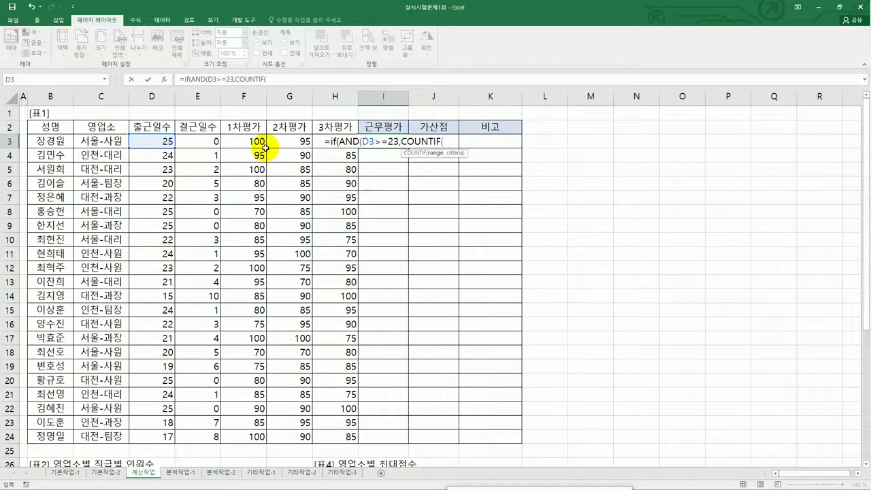
{"action": "left_click_drag", "start_coordinate": [257, 141], "coordinate": [326, 145]}
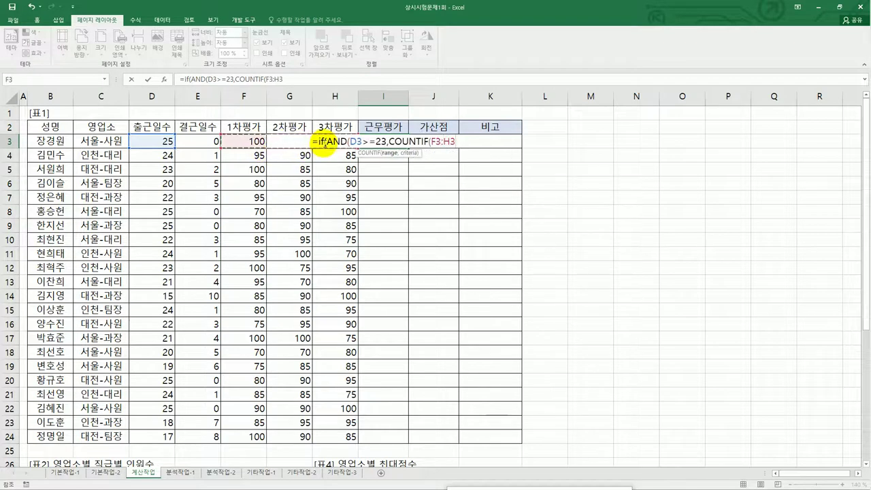
{"action": "type", "text": ","}
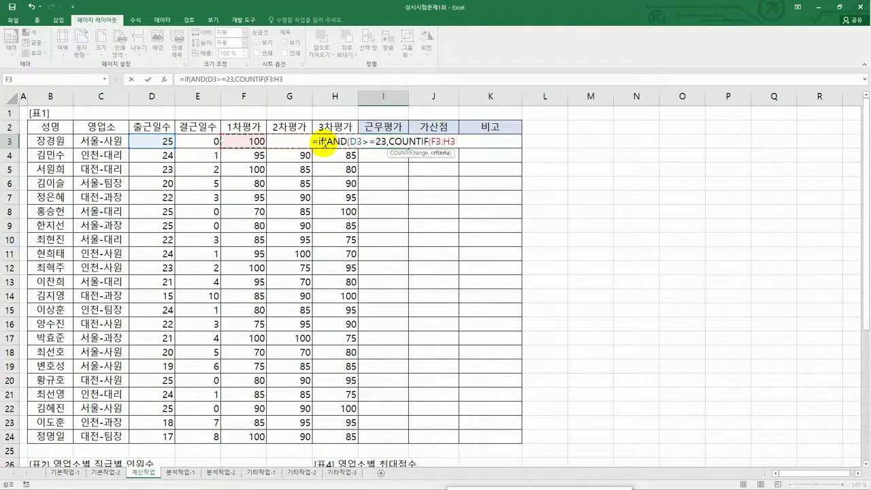
{"action": "type", "text": ","}
{"action": "type", "text": "\">="}
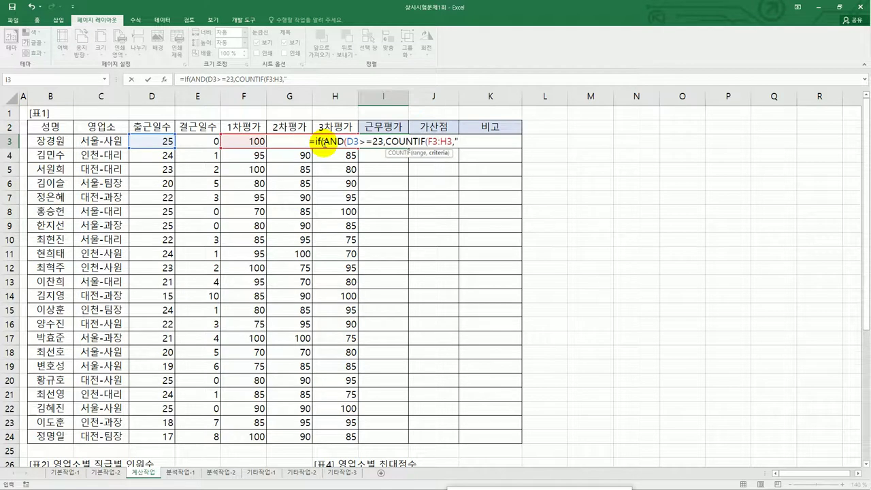
{"action": "type", "text": "90"}
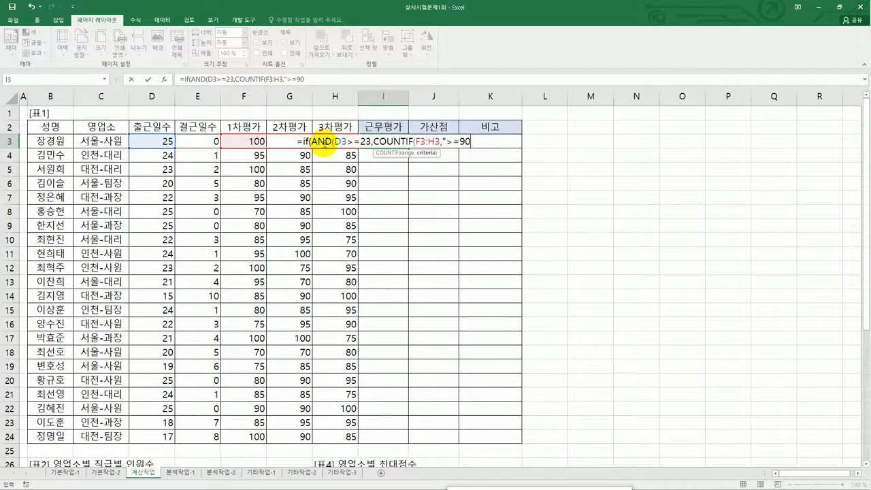
{"action": "type", "text": "\""}
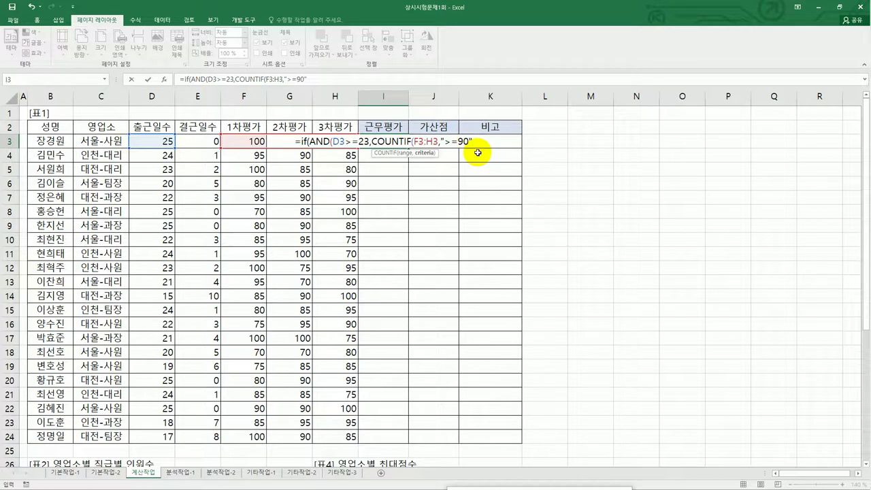
{"action": "type", "text": ")"}
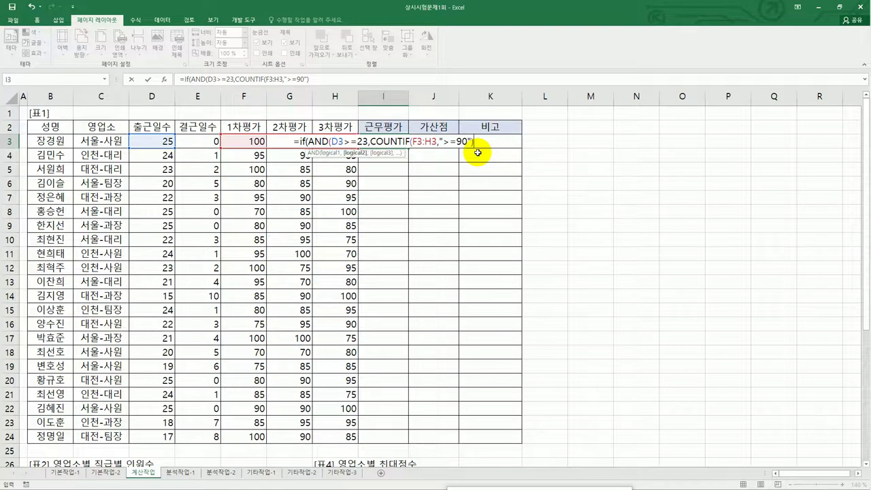
{"action": "type", "text": "=3"}
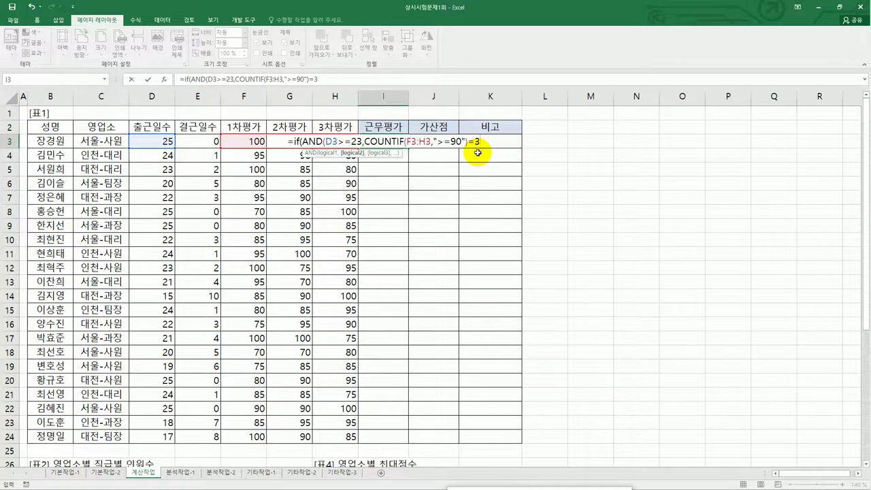
{"action": "type", "text": ")"}
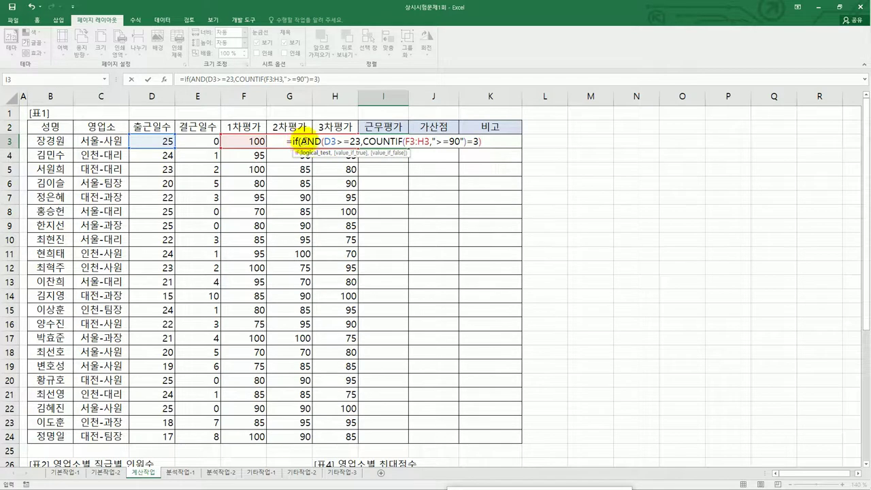
Step: Review the completed AND test in I3, and return "S" when it is true
{"action": "left_click", "coordinate": [461, 143]}
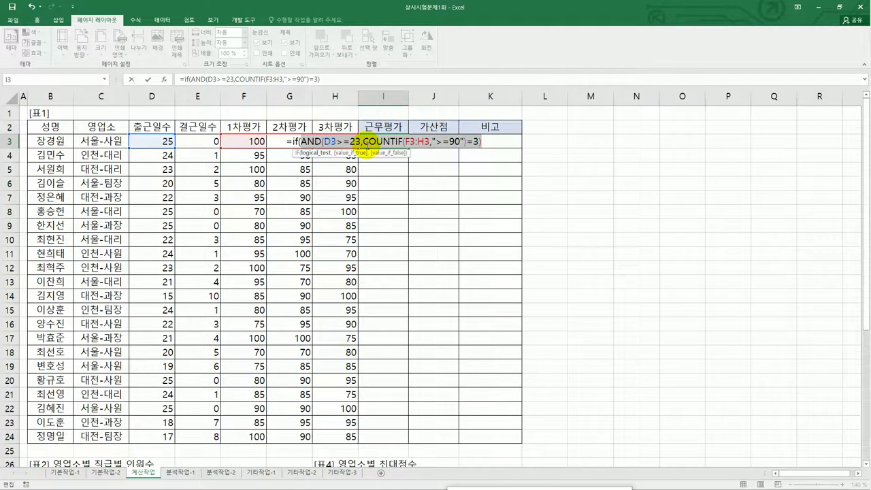
{"action": "double_click", "coordinate": [418, 142]}
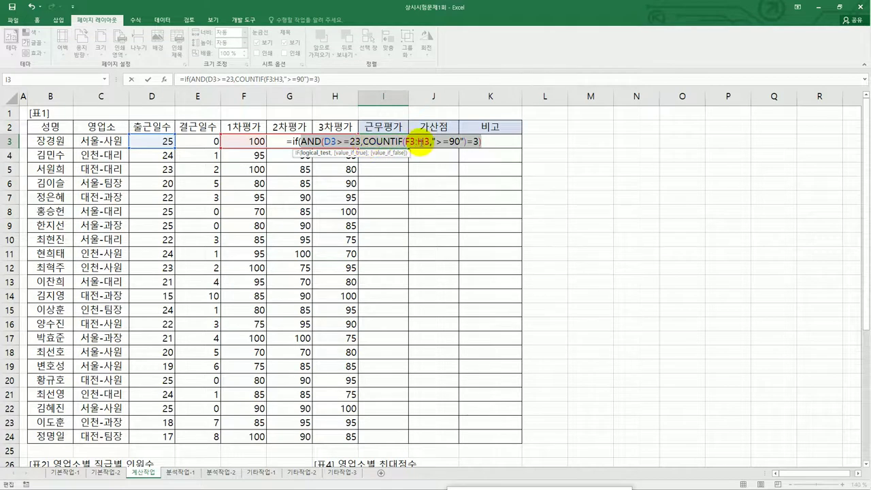
{"action": "left_click", "coordinate": [484, 143]}
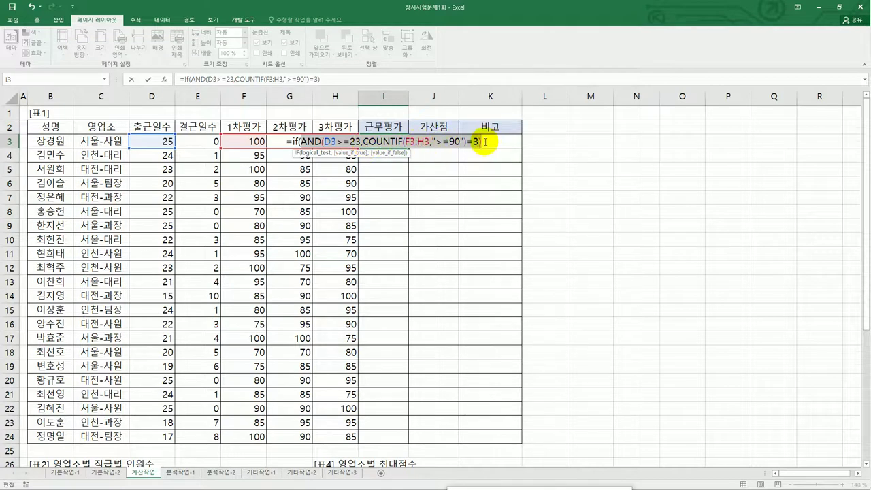
{"action": "key", "text": "BackSpace"}
{"action": "type", "text": ","}
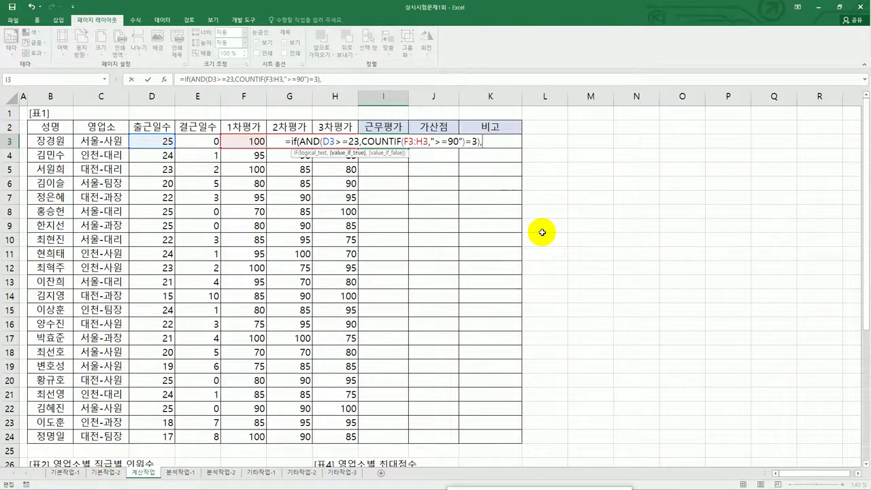
{"action": "type", "text": "\"S\""}
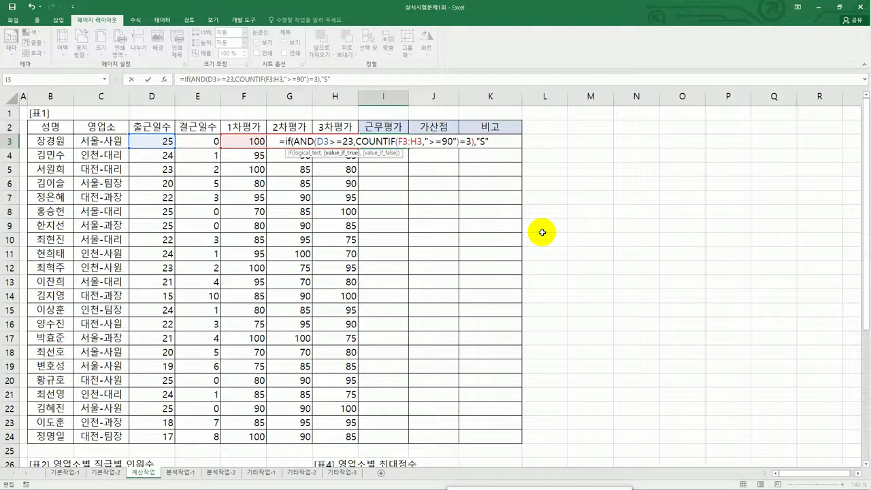
{"action": "type", "text": ","}
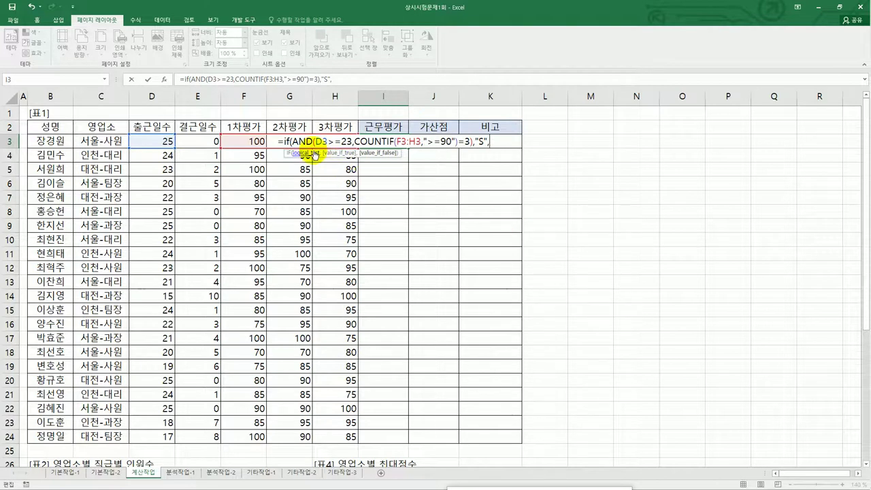
Step: Duplicate the whole IF expression after the equals sign in I3 as the nested value-if-false argument
{"action": "left_click_drag", "start_coordinate": [282, 141], "coordinate": [495, 139]}
{"action": "key", "text": "ctrl+c"}
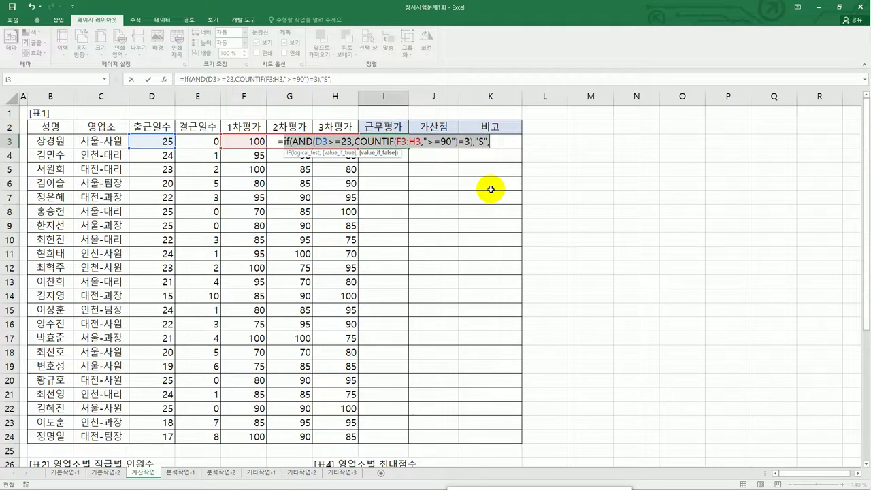
{"action": "left_click", "coordinate": [491, 141]}
{"action": "key", "text": "ctrl+v"}
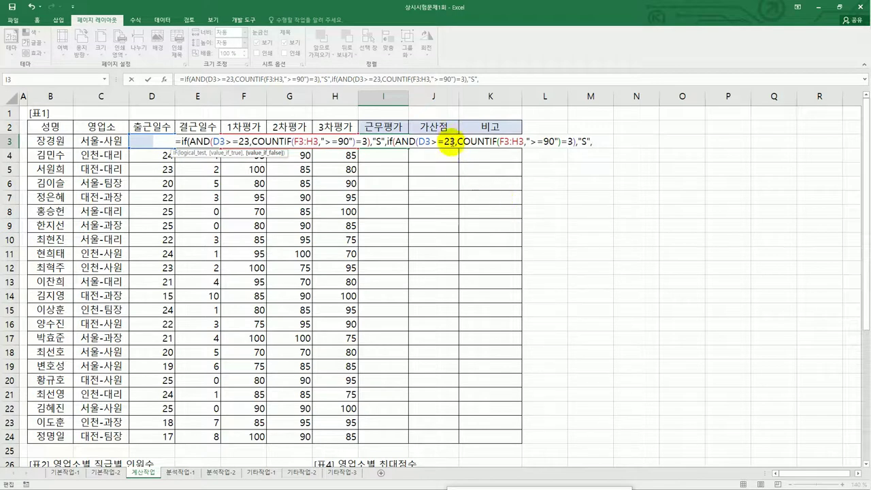
Step: Change the nested IF in I3 to require D3>=20 and scores ">=80", returning "A"
{"action": "double_click", "coordinate": [450, 141]}
{"action": "type", "text": "20"}
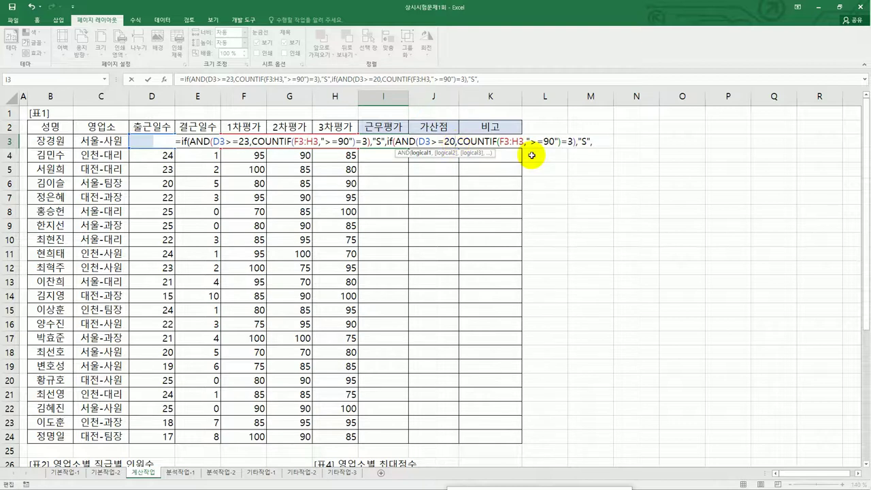
{"action": "left_click_drag", "start_coordinate": [542, 141], "coordinate": [548, 141]}
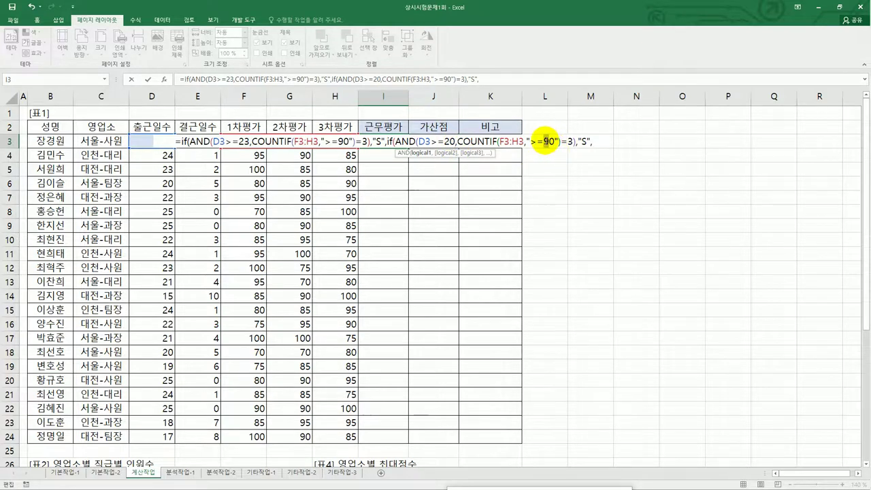
{"action": "type", "text": "8"}
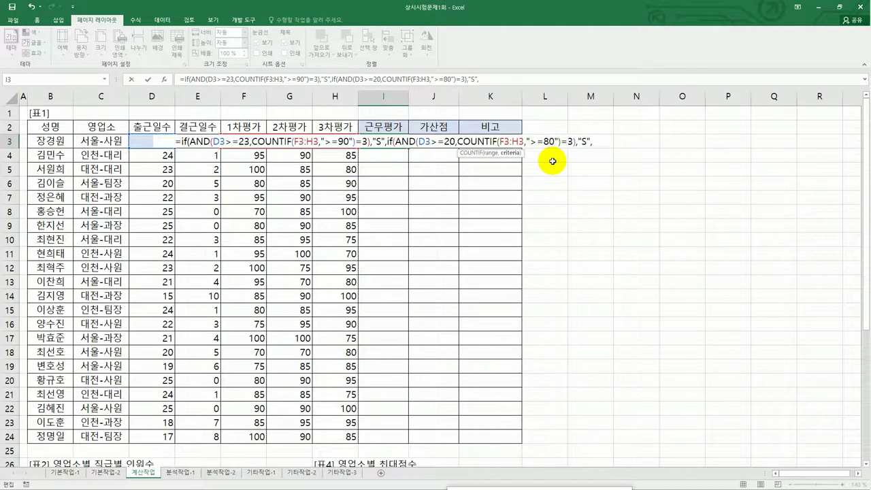
{"action": "left_click_drag", "start_coordinate": [588, 141], "coordinate": [582, 141]}
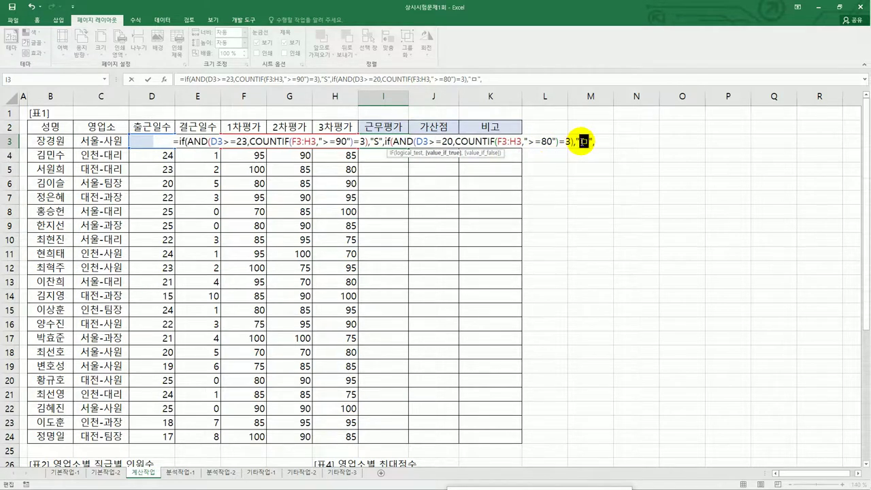
{"action": "key", "text": "BackSpace"}
{"action": "type", "text": "A"}
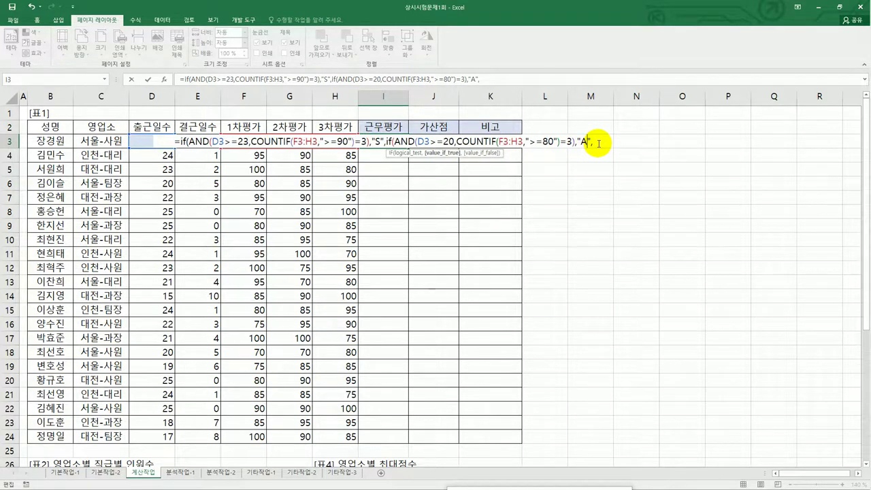
Step: Return "B" when the nested IF in I3 is false, close both IF functions and enter the formula
{"action": "left_click", "coordinate": [598, 142]}
{"action": "type", "text": "\"B"}
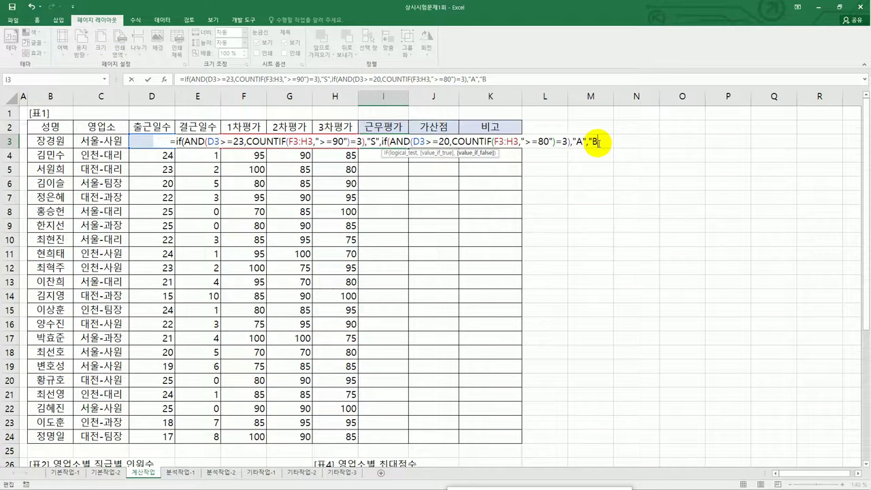
{"action": "type", "text": "\""}
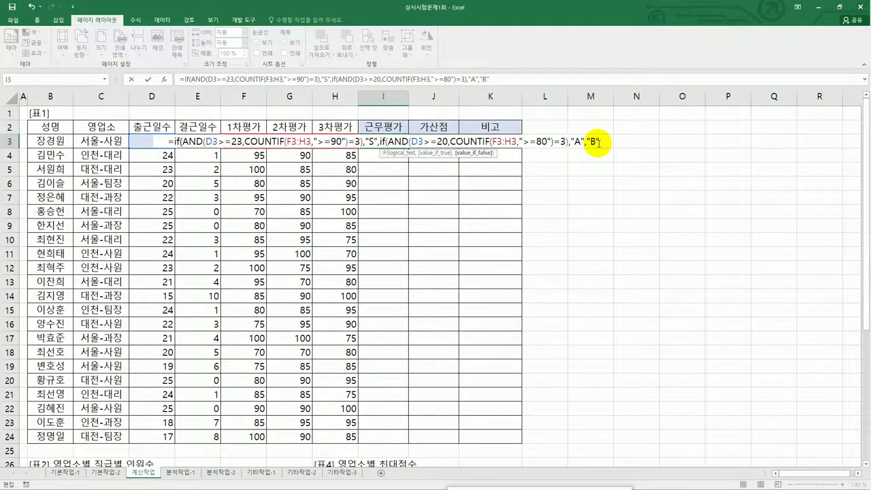
{"action": "type", "text": "))"}
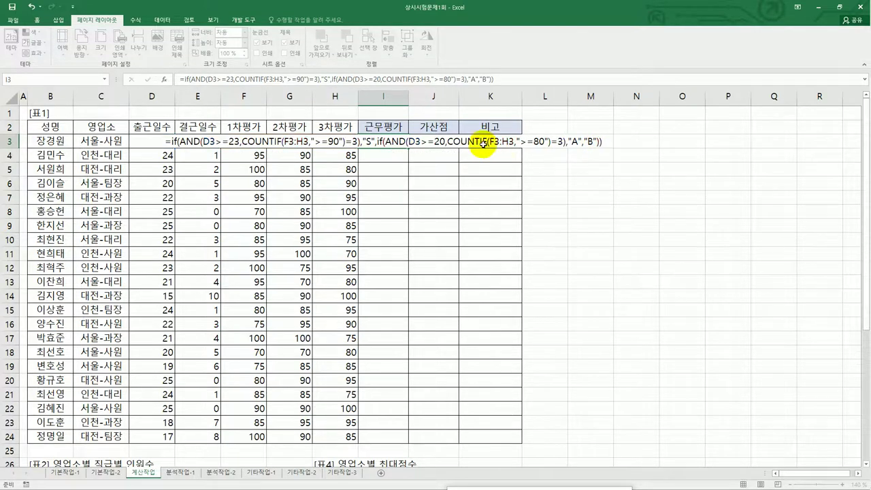
{"action": "key", "text": "Return"}
Step: Fill the 근무평가 formula from I3 down through I24
{"action": "left_click", "coordinate": [402, 142]}
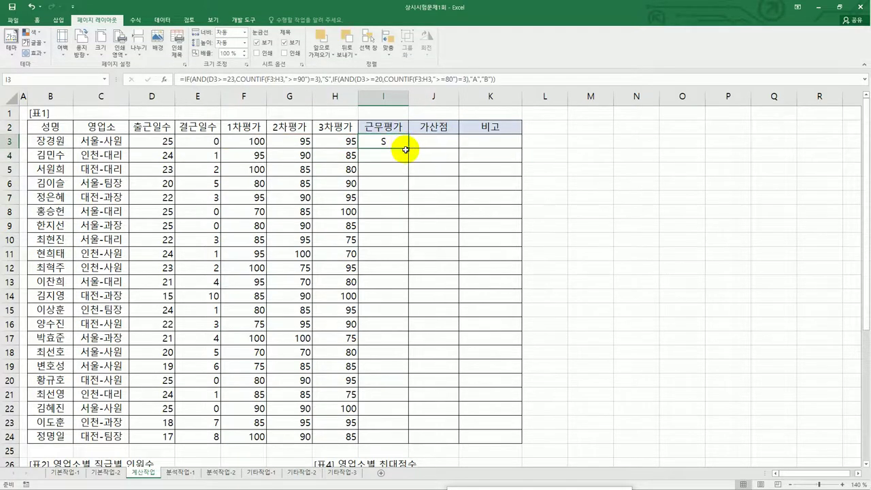
{"action": "left_click_drag", "start_coordinate": [408, 147], "coordinate": [394, 448]}
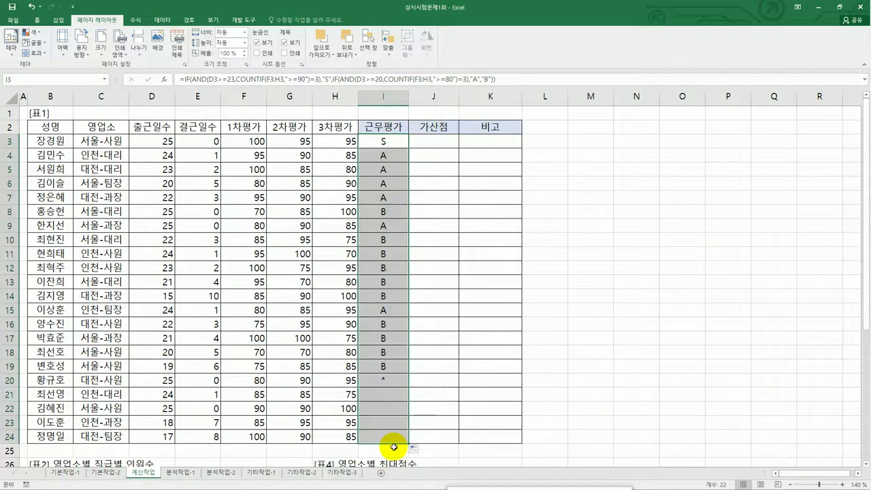
{"action": "left_click", "coordinate": [395, 140]}
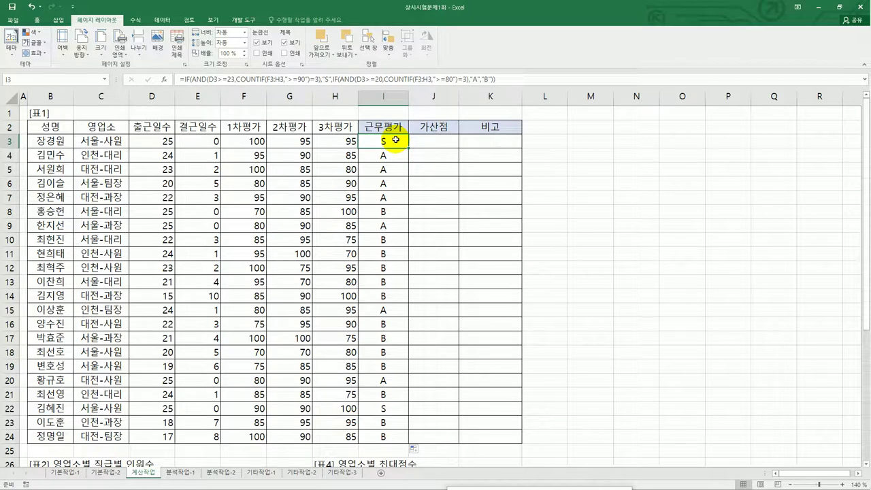
Step: Examine the first row's 1차평가 to 3차평가 scores and the average-to-bonus brackets in [표3] for the 가산점 calculation
{"action": "left_click", "coordinate": [439, 139]}
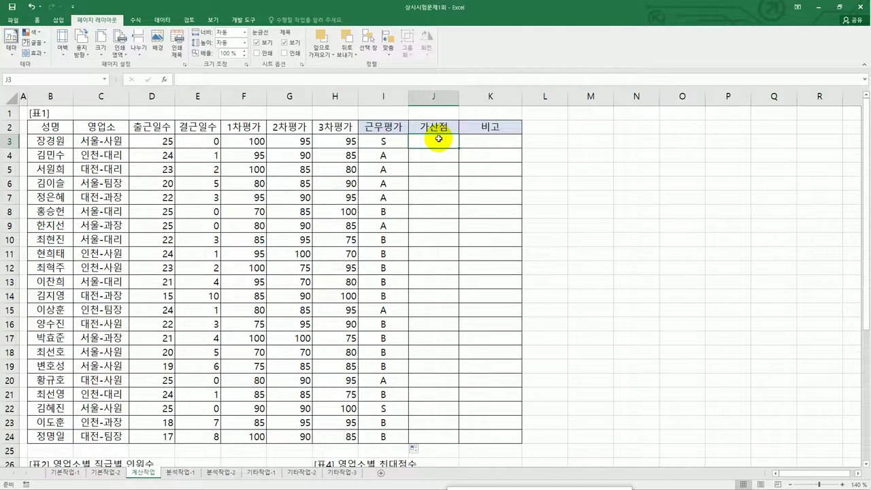
{"action": "left_click_drag", "start_coordinate": [253, 143], "coordinate": [329, 148]}
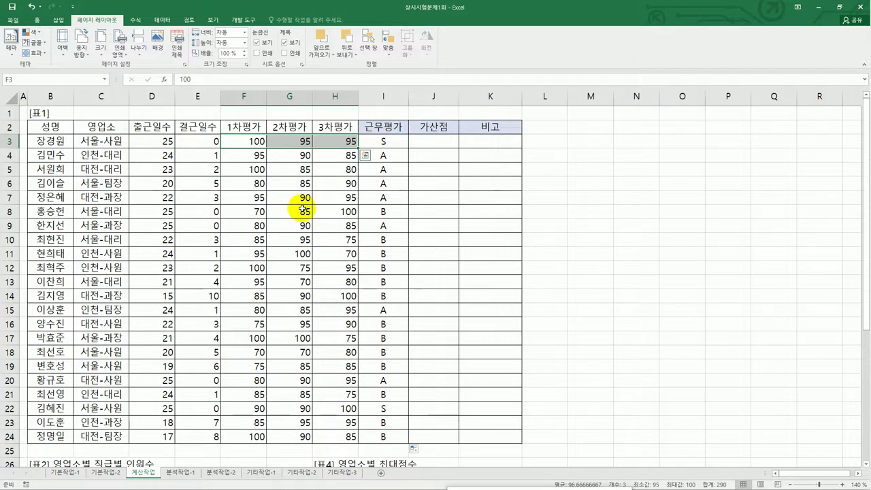
{"action": "scroll", "coordinate": [299, 232], "scroll_direction": "down", "scroll_amount": 2}
{"action": "scroll", "coordinate": [367, 412], "scroll_direction": "down", "scroll_amount": 4}
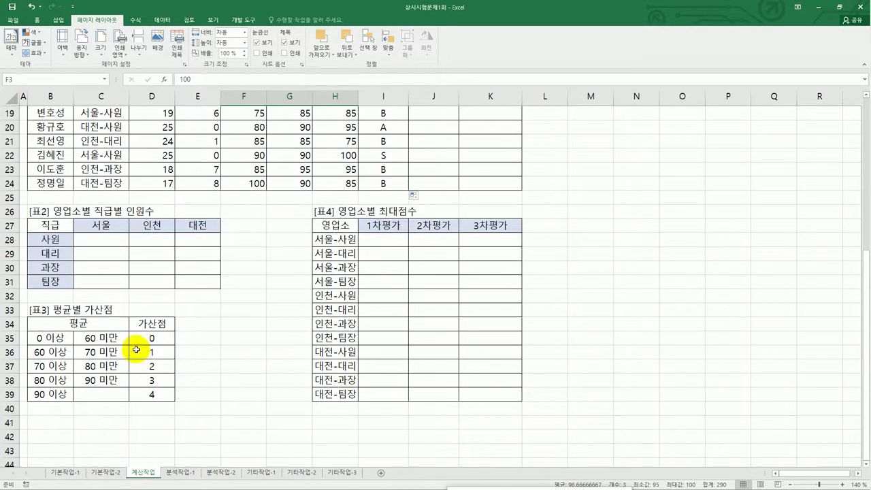
{"action": "left_click", "coordinate": [63, 327]}
{"action": "left_click_drag", "start_coordinate": [63, 327], "coordinate": [151, 393]}
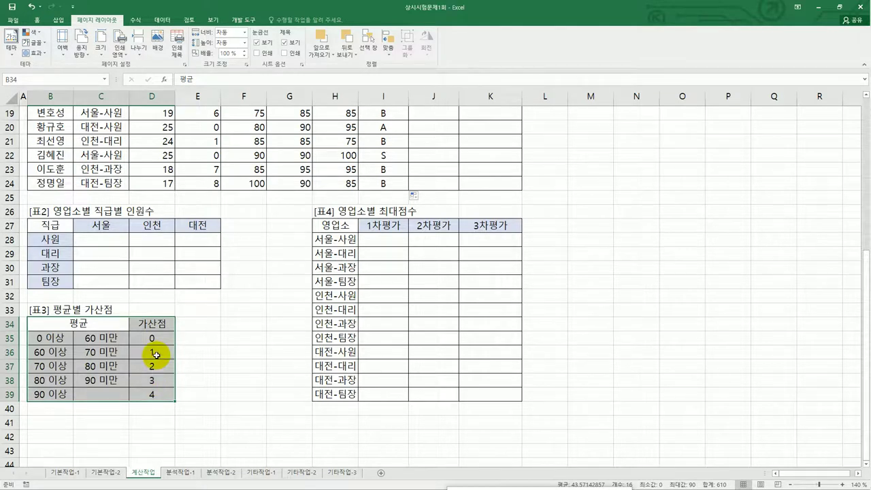
{"action": "left_click", "coordinate": [156, 354]}
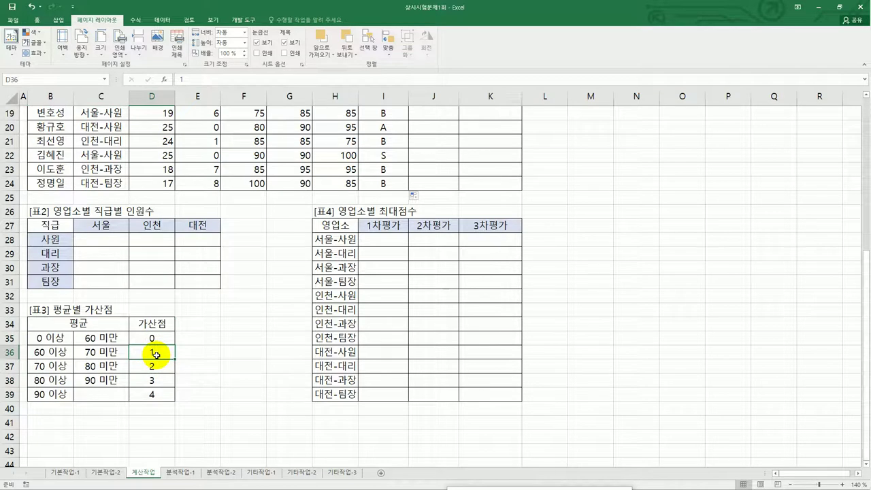
{"action": "scroll", "coordinate": [153, 354], "scroll_direction": "up", "scroll_amount": 6}
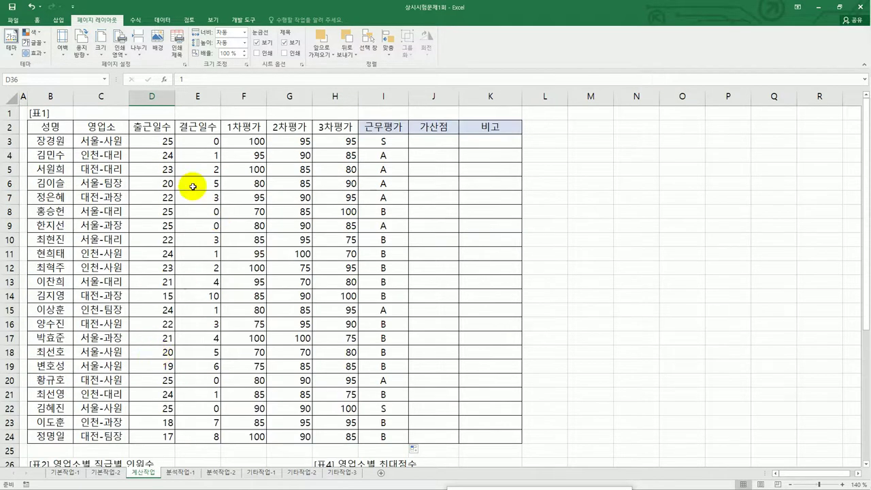
{"action": "left_click", "coordinate": [201, 144]}
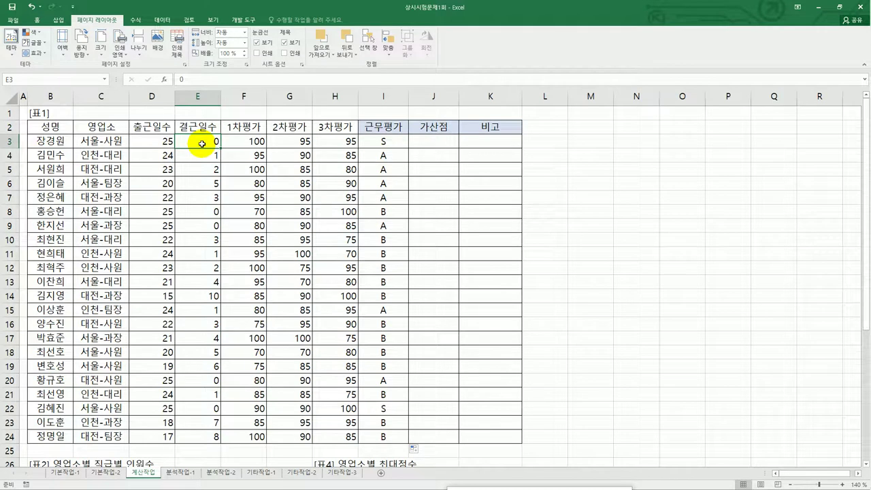
Step: Enter =AVERAGE(F3:H3) in the first 가산점 cell, J3
{"action": "left_click", "coordinate": [427, 143]}
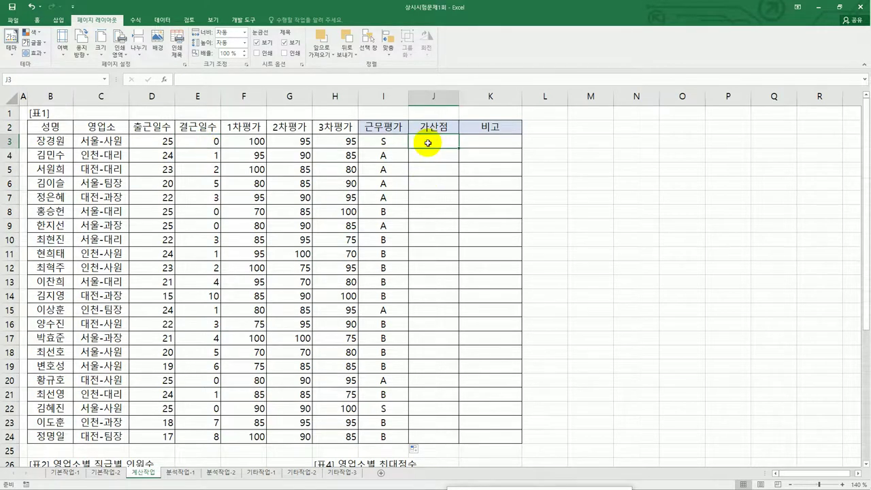
{"action": "type", "text": "=av"}
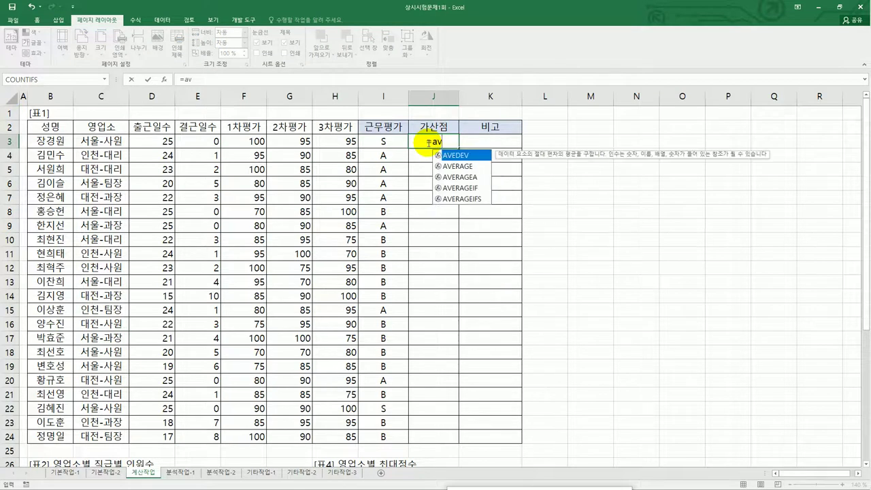
{"action": "left_click", "coordinate": [454, 166]}
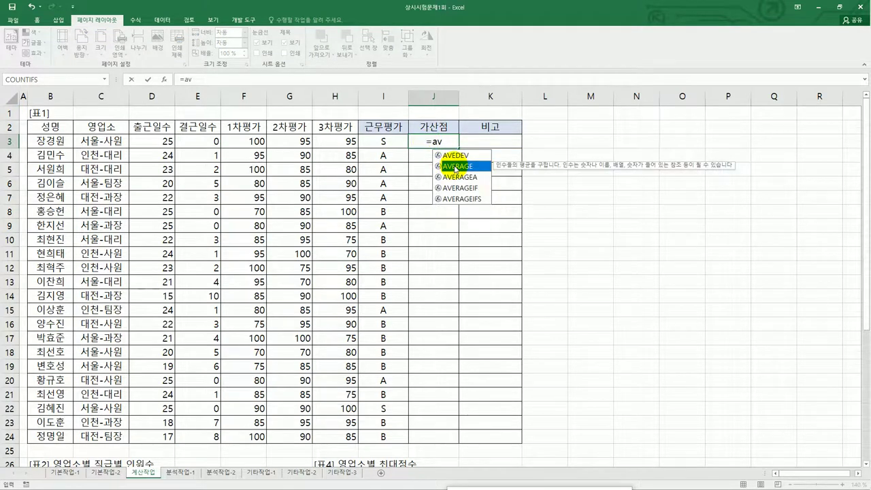
{"action": "double_click", "coordinate": [454, 167]}
{"action": "left_click_drag", "start_coordinate": [247, 143], "coordinate": [330, 143]}
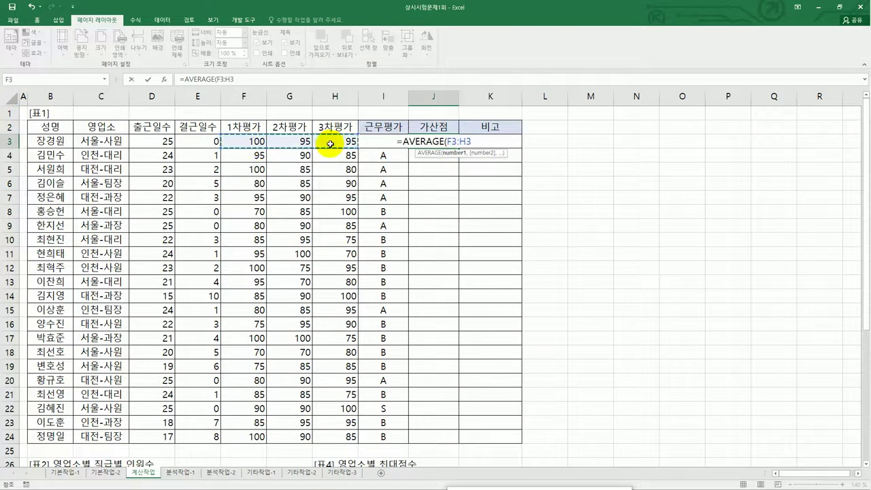
{"action": "type", "text": ")"}
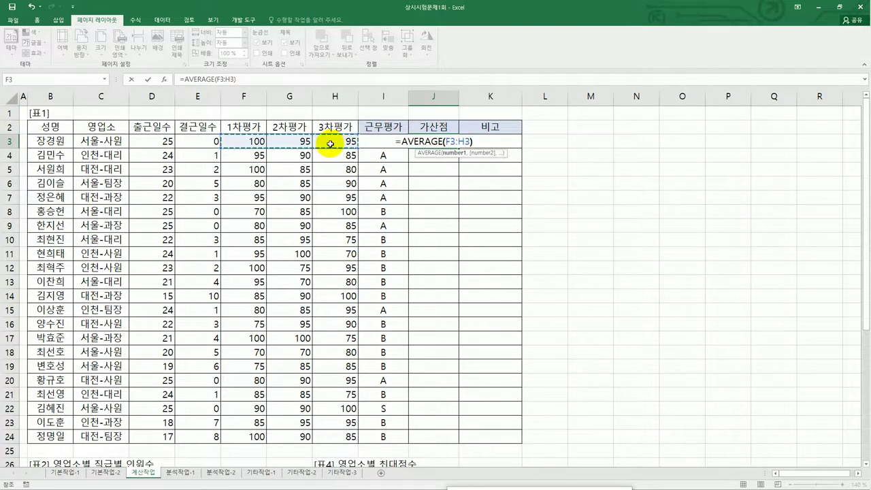
{"action": "key", "text": "ctrl+Return"}
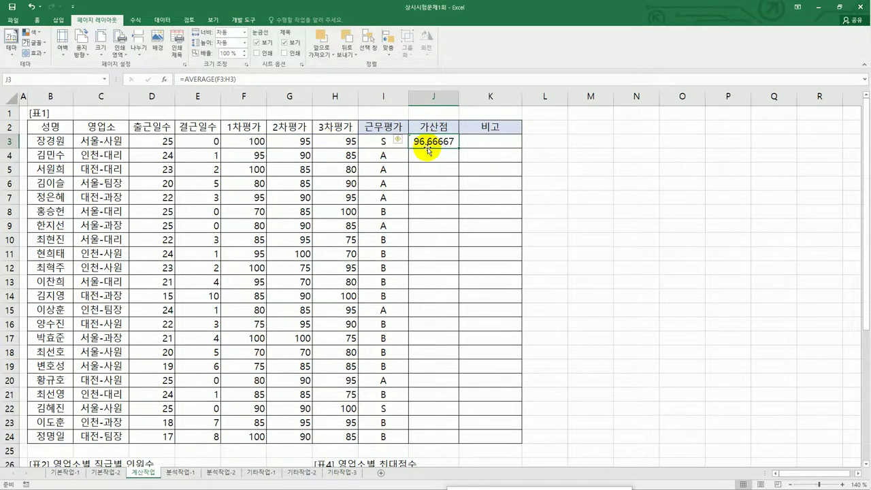
Step: Put VLOOKUP( in front of AVERAGE(F3:H3) in J3 so the average becomes its lookup value
{"action": "scroll", "coordinate": [256, 269], "scroll_direction": "down", "scroll_amount": 6}
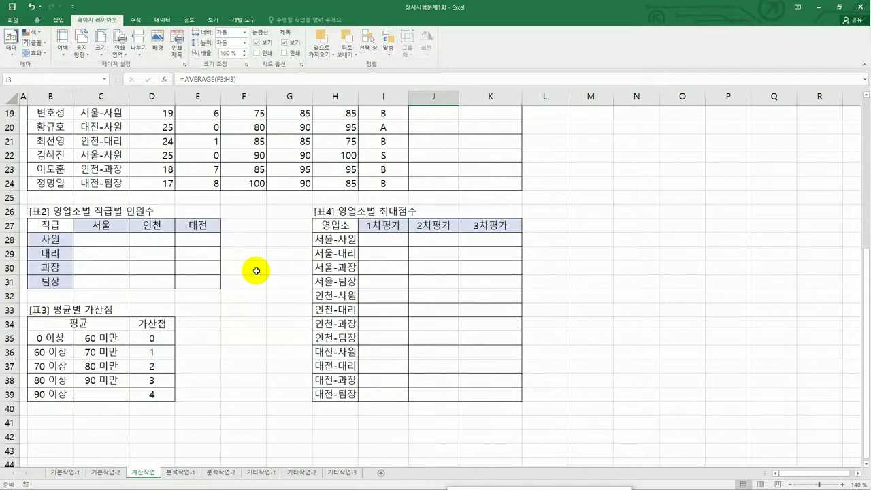
{"action": "scroll", "coordinate": [256, 270], "scroll_direction": "up", "scroll_amount": 6}
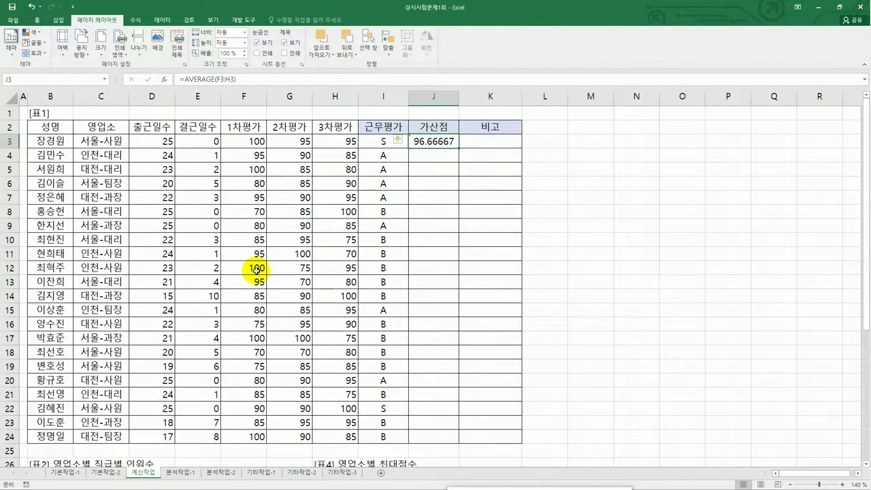
{"action": "double_click", "coordinate": [433, 141]}
{"action": "left_click", "coordinate": [402, 141]}
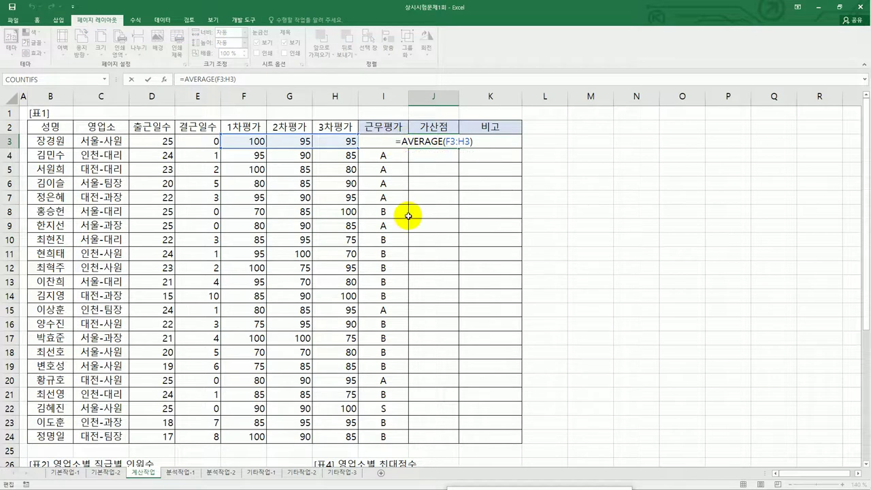
{"action": "type", "text": "vl"}
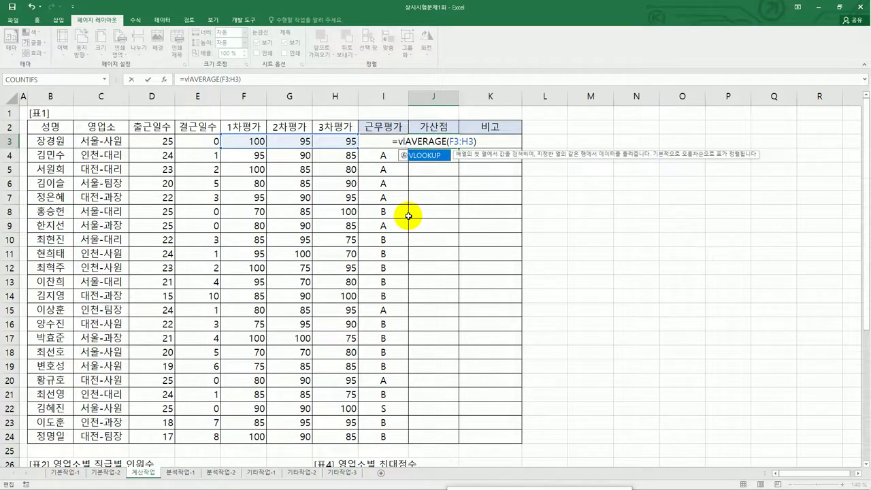
{"action": "double_click", "coordinate": [420, 155]}
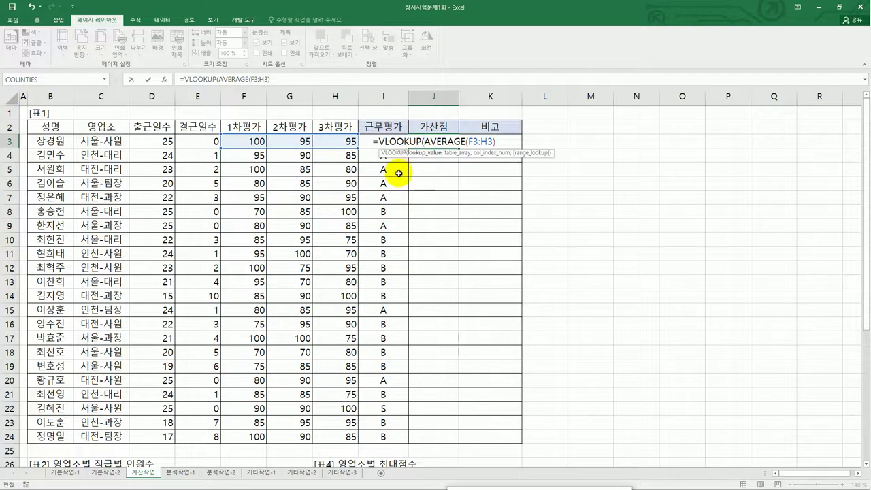
Step: Open the function arguments for VLOOKUP in J3 and set Table_array to B35:D39 from [표3]
{"action": "left_click", "coordinate": [396, 140]}
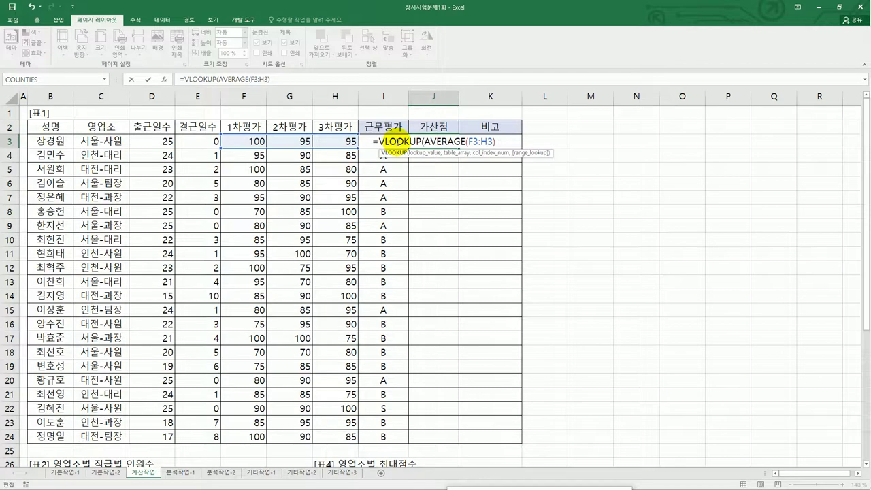
{"action": "left_click", "coordinate": [162, 78]}
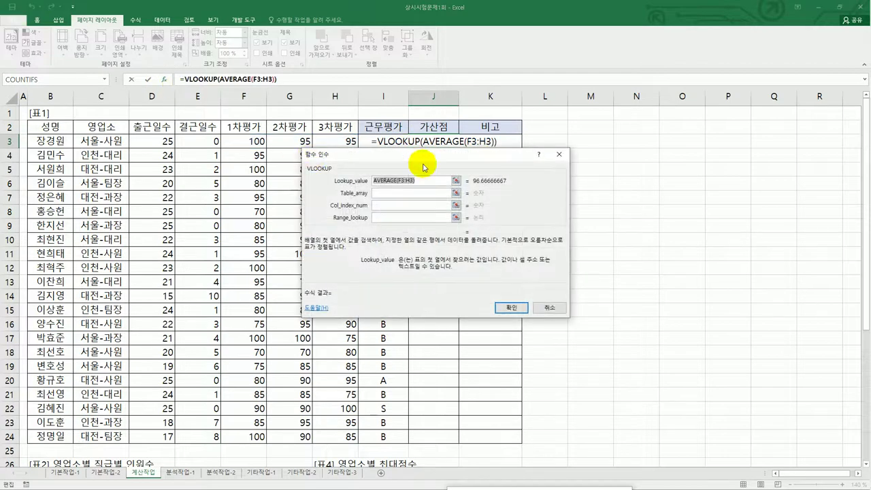
{"action": "left_click_drag", "start_coordinate": [417, 155], "coordinate": [651, 154]}
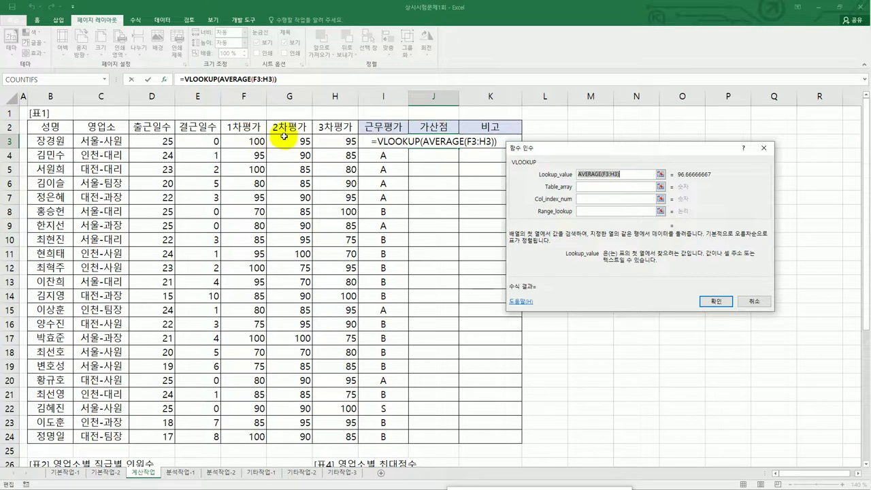
{"action": "left_click", "coordinate": [610, 187]}
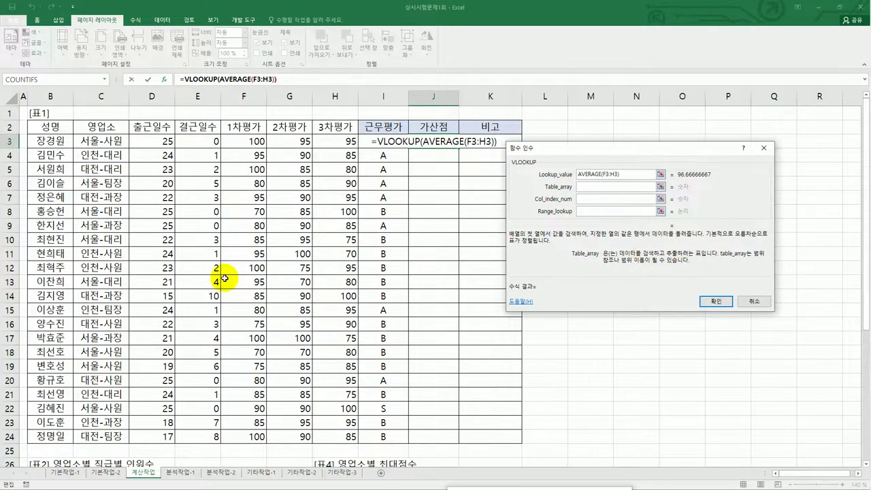
{"action": "scroll", "coordinate": [218, 282], "scroll_direction": "down", "scroll_amount": 6}
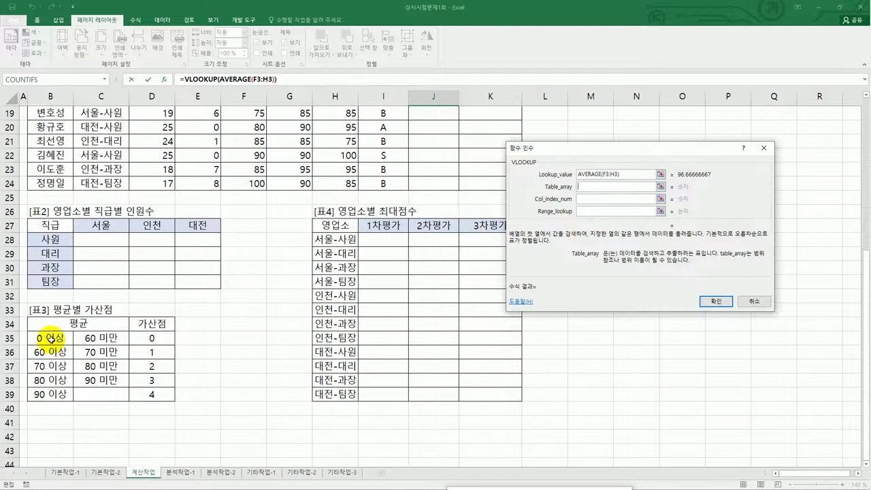
{"action": "left_click_drag", "start_coordinate": [51, 338], "coordinate": [154, 394]}
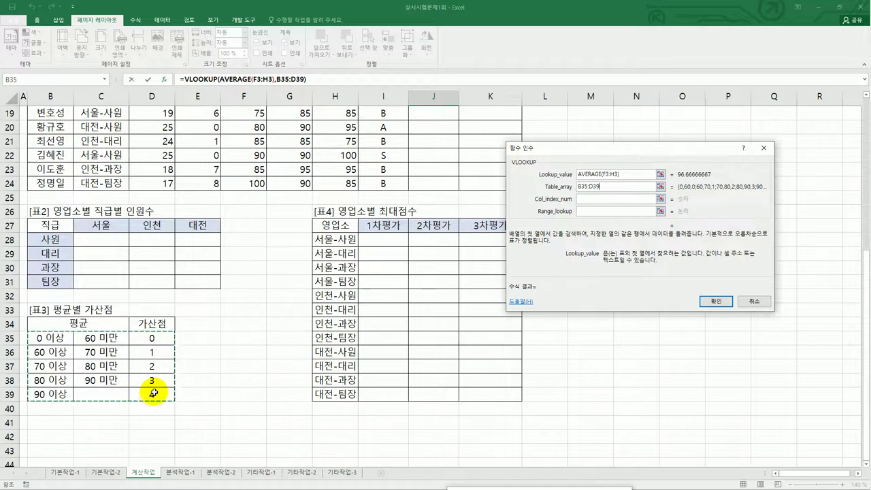
{"action": "left_click", "coordinate": [601, 199]}
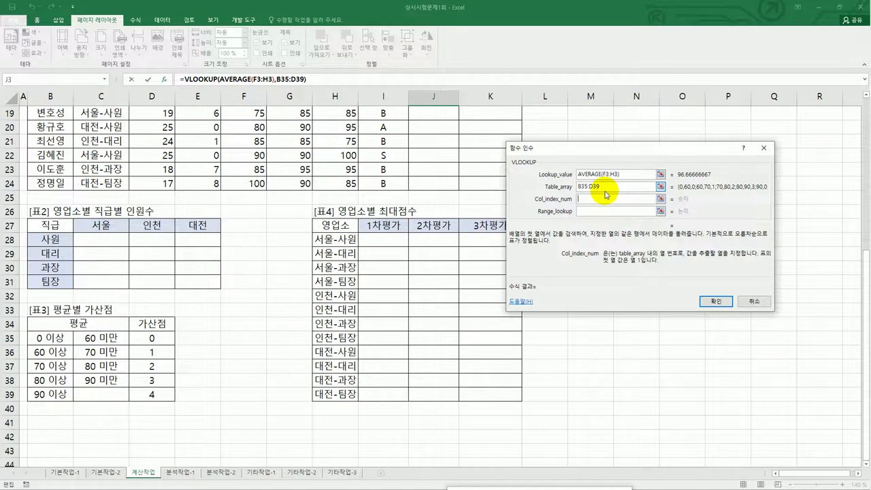
{"action": "left_click", "coordinate": [605, 188]}
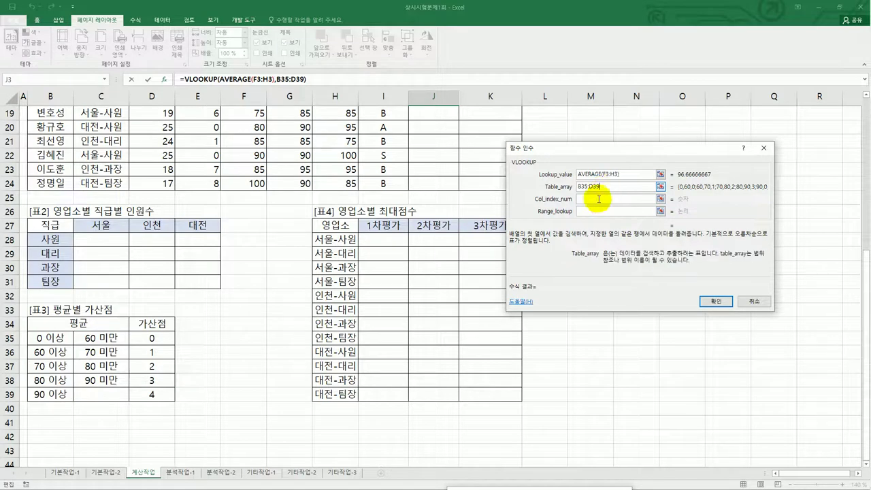
{"action": "key", "text": "F4"}
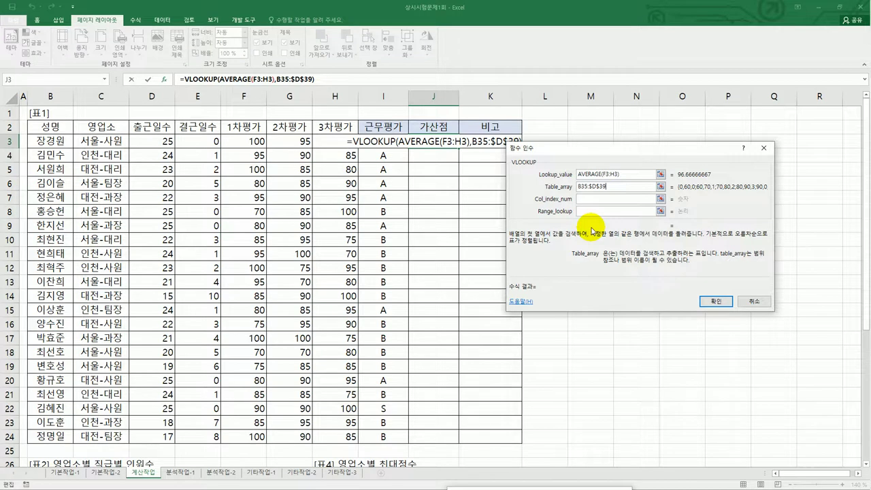
{"action": "key", "text": "F4"}
{"action": "key", "text": "F4"}
{"action": "key", "text": "F4"}
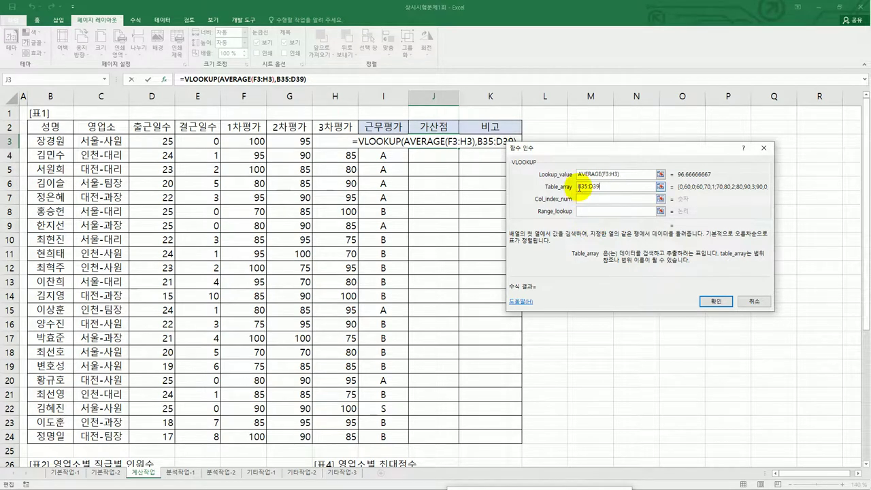
Step: Make the VLOOKUP Table_array absolute as $B$35:$D$39, set Col_index_num to 3, leave Range_lookup empty and apply the function to J3
{"action": "left_click_drag", "start_coordinate": [579, 186], "coordinate": [603, 187]}
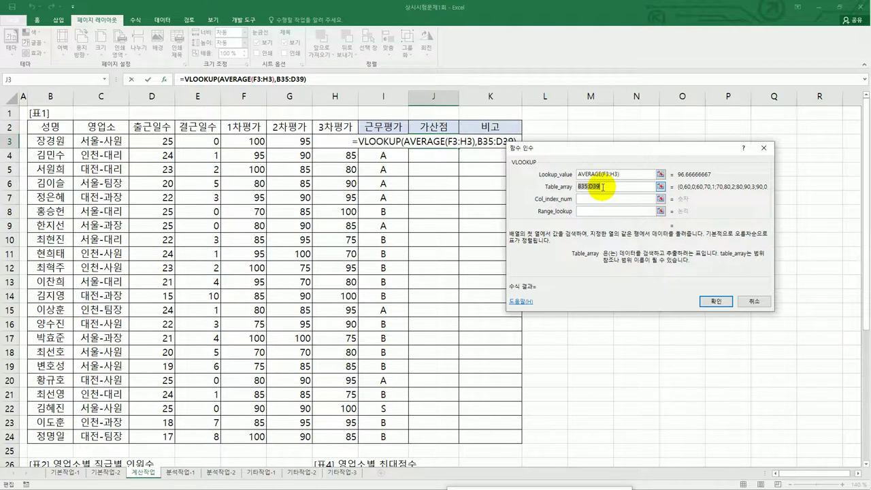
{"action": "key", "text": "F4"}
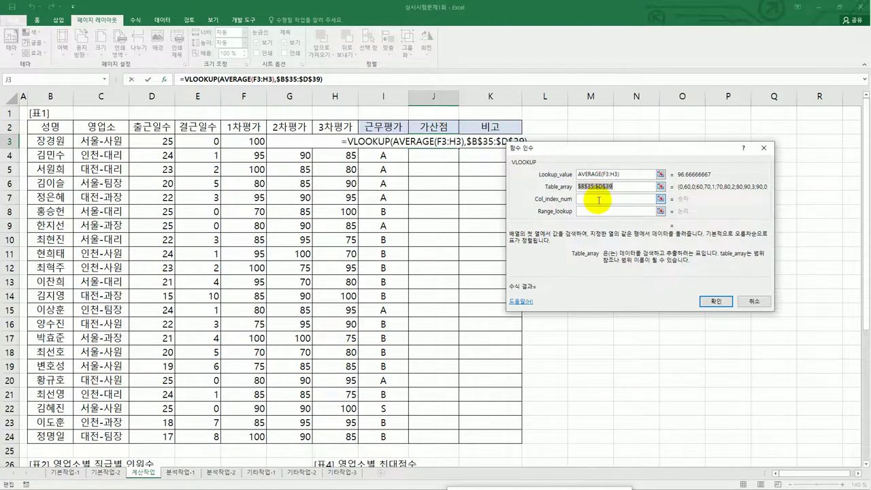
{"action": "left_click", "coordinate": [599, 199]}
{"action": "scroll", "coordinate": [305, 341], "scroll_direction": "down", "scroll_amount": 4}
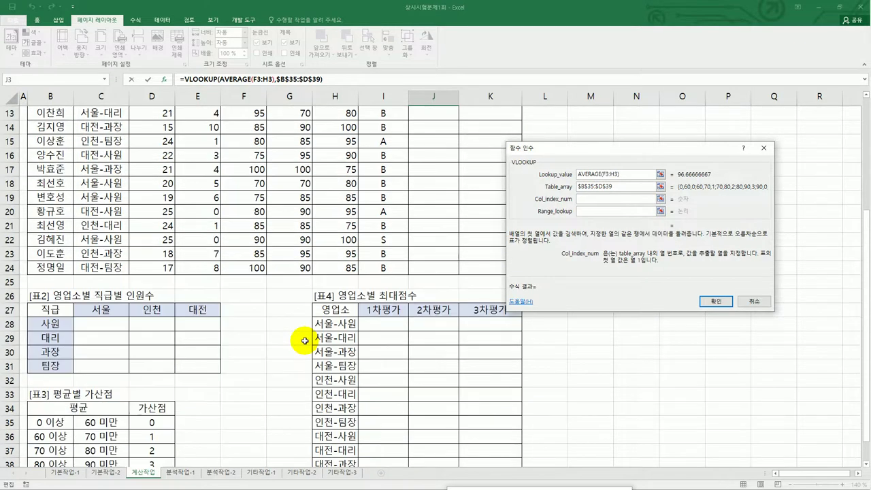
{"action": "scroll", "coordinate": [305, 341], "scroll_direction": "down", "scroll_amount": 4}
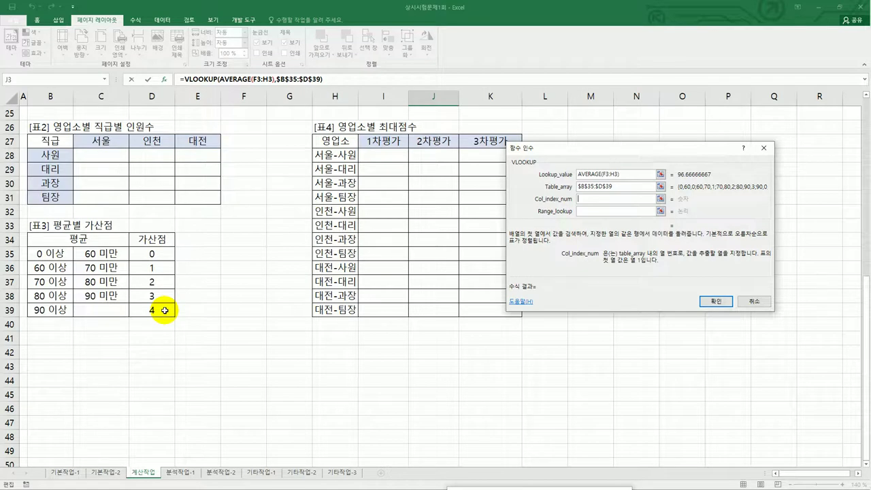
{"action": "type", "text": "3"}
{"action": "left_click", "coordinate": [584, 213]}
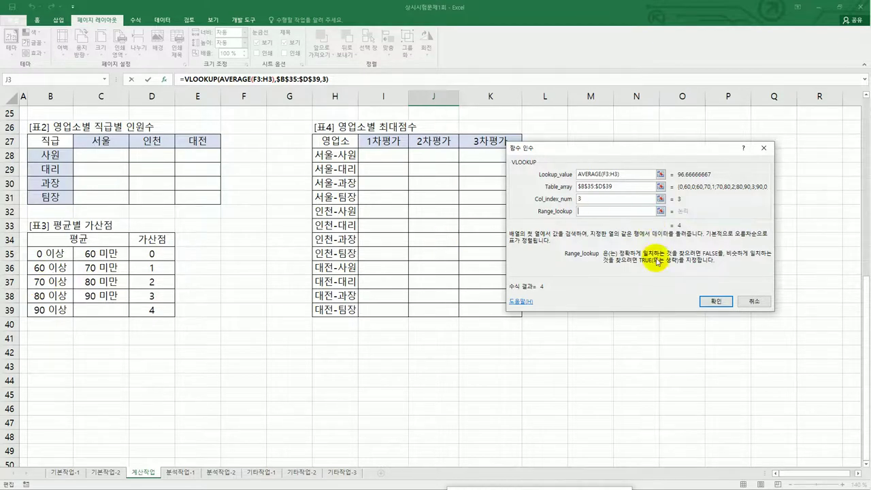
{"action": "left_click", "coordinate": [712, 303]}
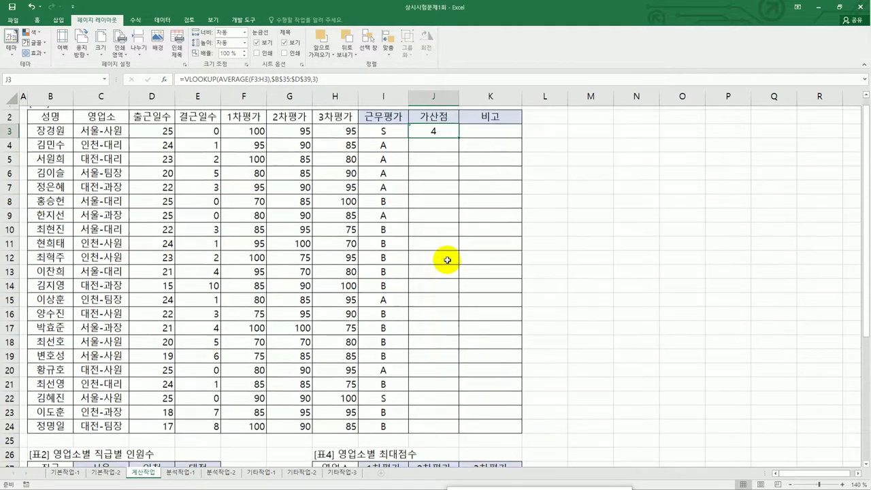
Step: Fill the VLOOKUP formula from J3 down to J24 and compare it with the brackets in [표3]
{"action": "left_click_drag", "start_coordinate": [459, 153], "coordinate": [445, 427]}
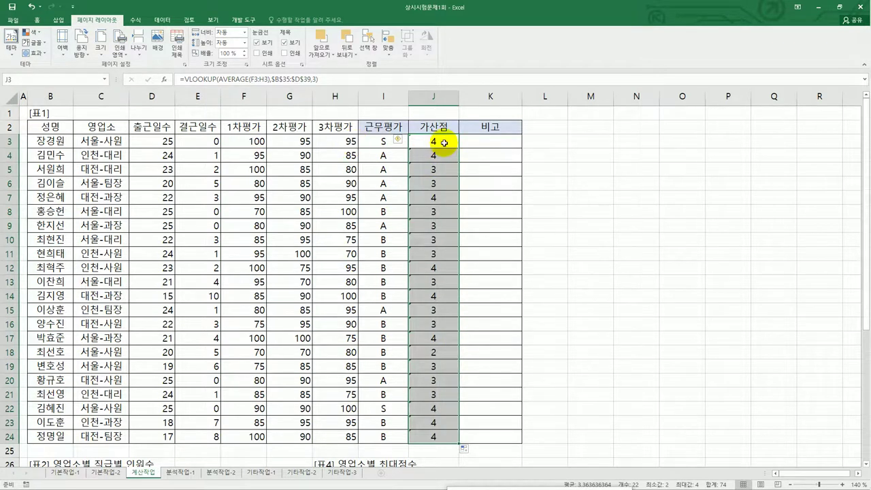
{"action": "scroll", "coordinate": [444, 143], "scroll_direction": "down", "scroll_amount": 6}
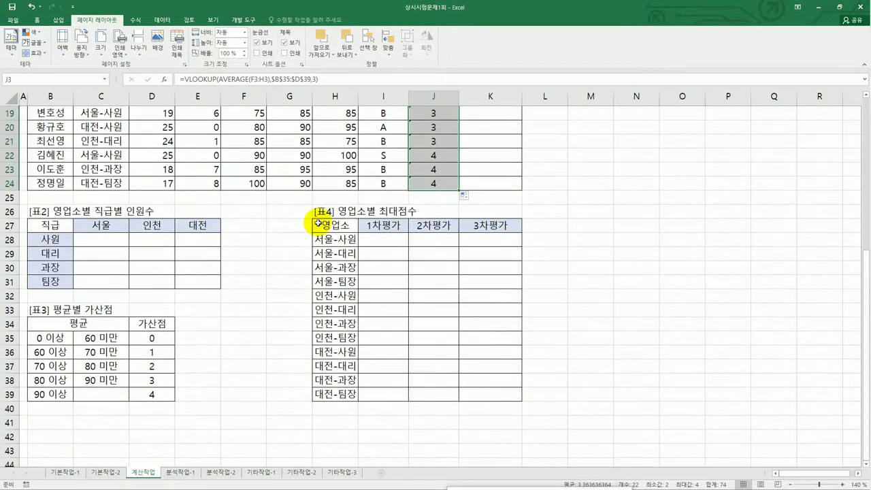
{"action": "scroll", "coordinate": [223, 313], "scroll_direction": "up", "scroll_amount": 6}
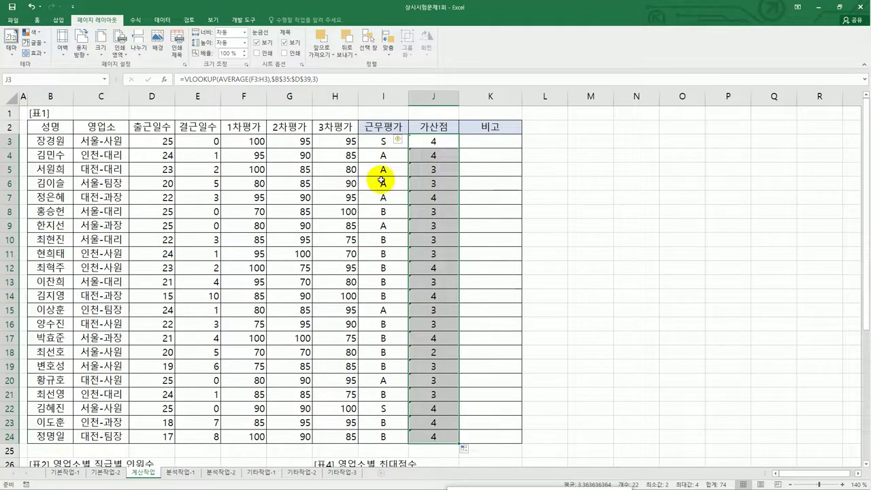
Step: Reopen the 가산점 formula in J3 and append +IF( after the closing parenthesis of VLOOKUP
{"action": "left_click", "coordinate": [433, 142]}
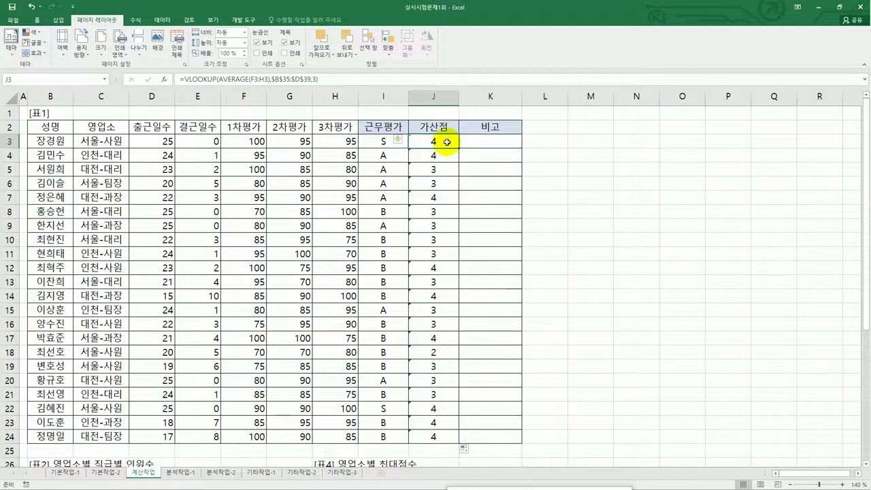
{"action": "left_click", "coordinate": [344, 83]}
{"action": "type", "text": ")"}
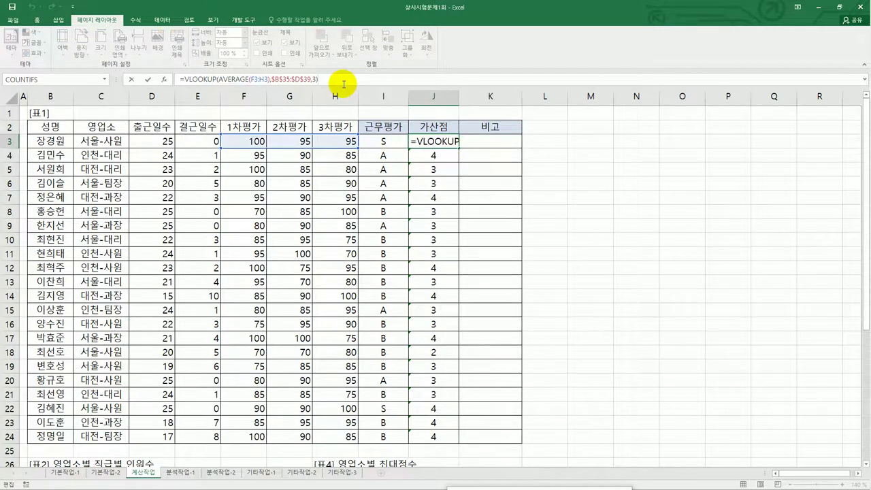
{"action": "type", "text": "="}
{"action": "left_click", "coordinate": [454, 141]}
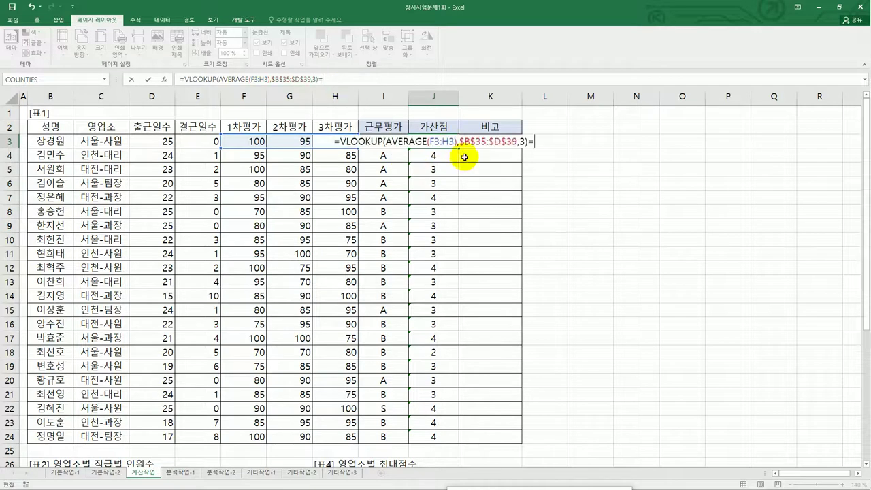
{"action": "key", "text": "BackSpace"}
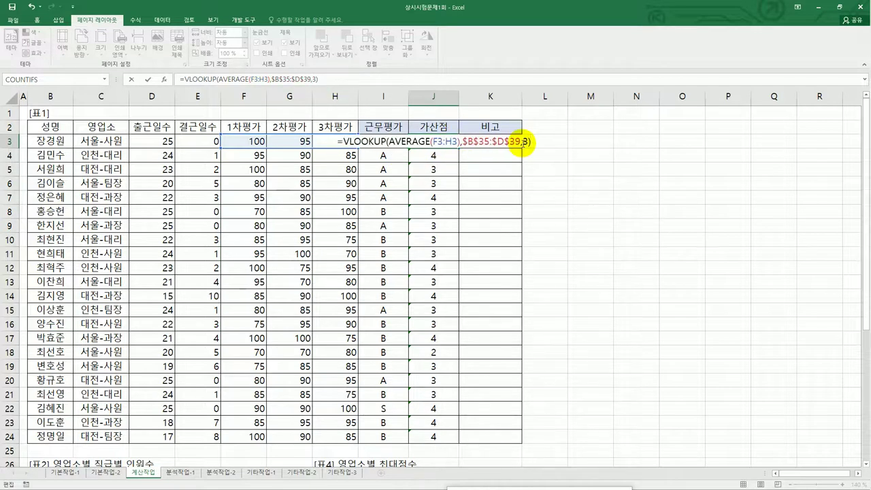
{"action": "type", "text": "+if"}
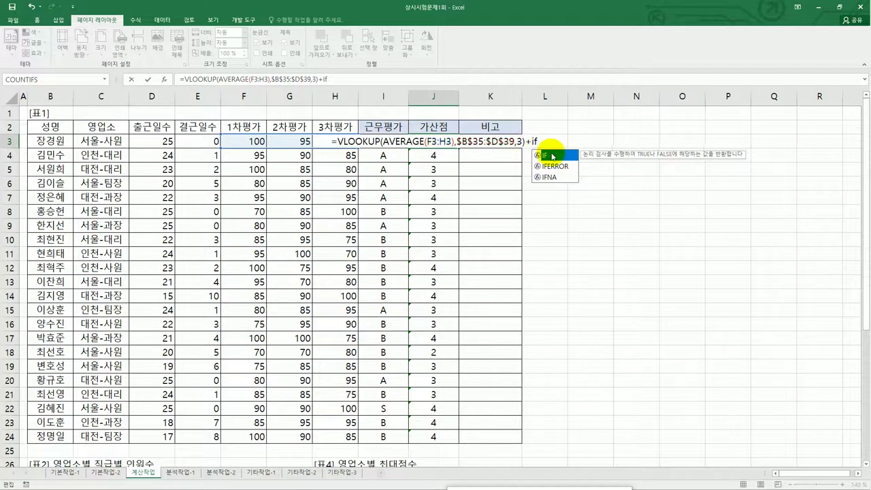
{"action": "double_click", "coordinate": [536, 156]}
Step: Complete the IF in J3 as IF(E3=0,1,0) so zero 결근일수 adds 1 point
{"action": "left_click", "coordinate": [195, 141]}
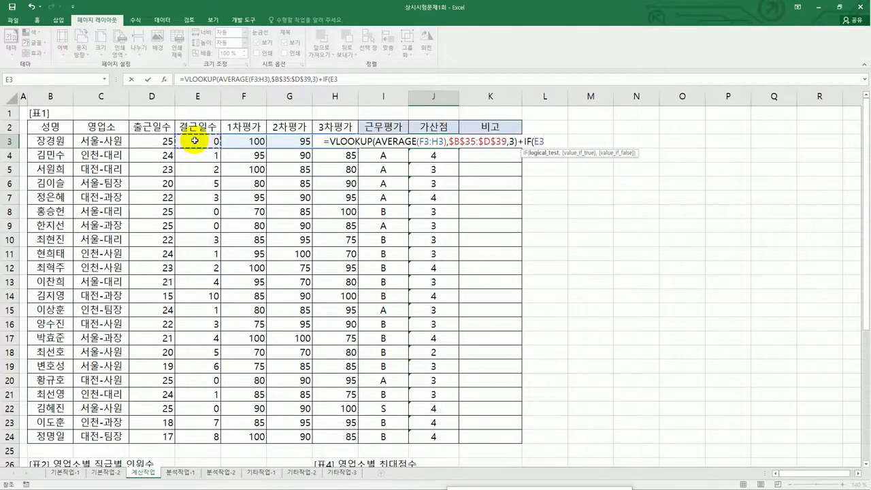
{"action": "type", "text": "=0"}
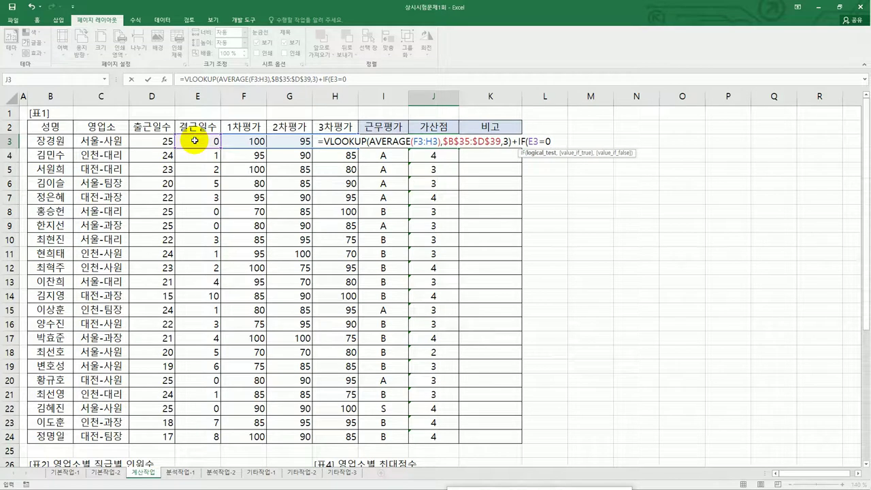
{"action": "type", "text": ","}
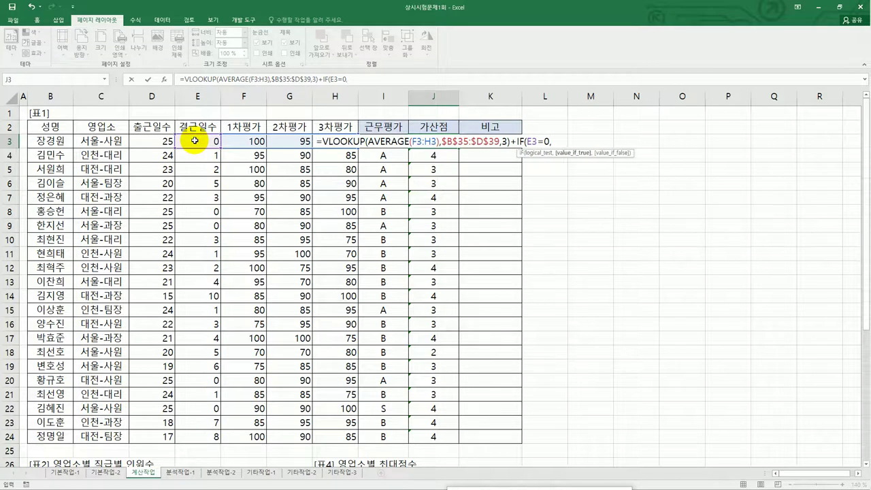
{"action": "type", "text": "1"}
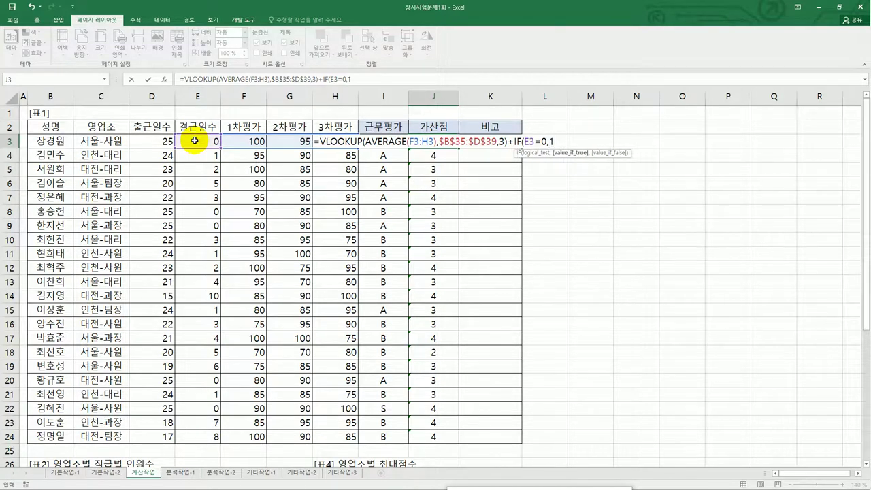
{"action": "type", "text": ",0"}
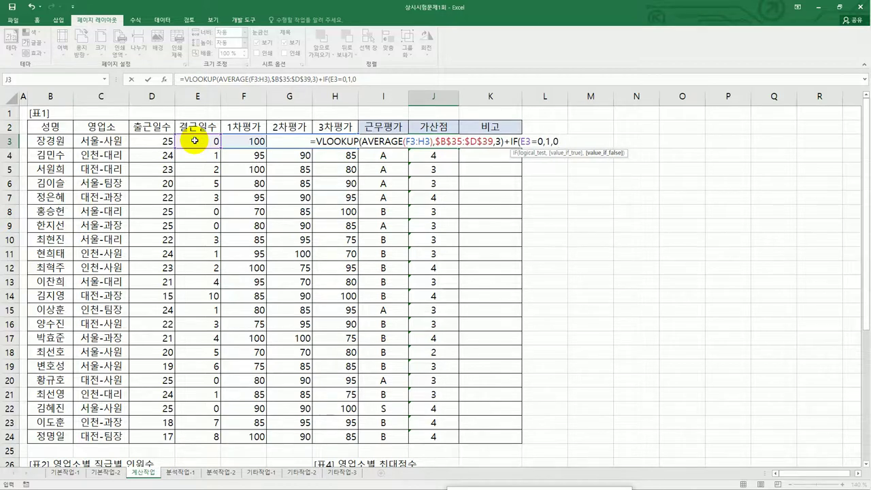
{"action": "type", "text": ")"}
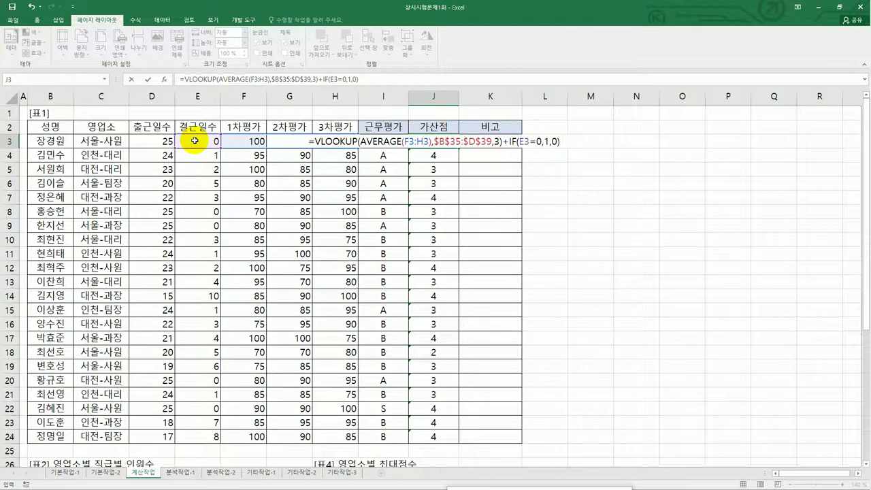
Step: Append &"점" to the end of the J3 formula and commit it
{"action": "type", "text": "&"}
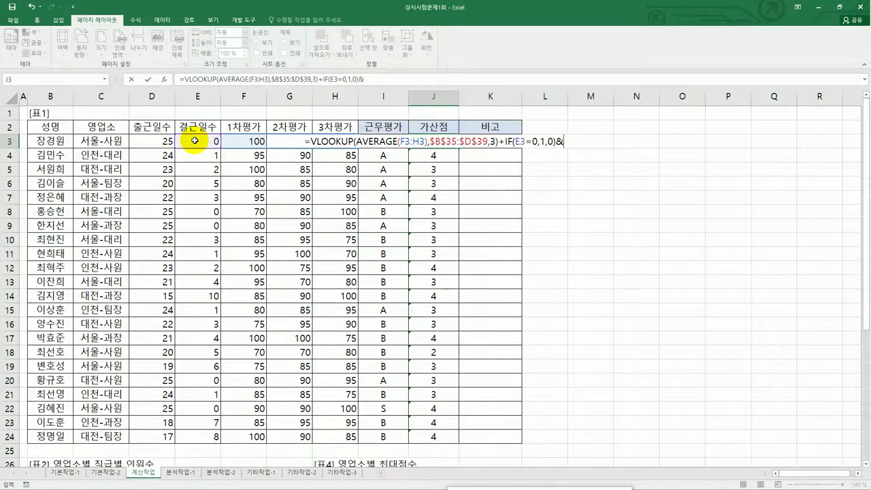
{"action": "type", "text": "\""}
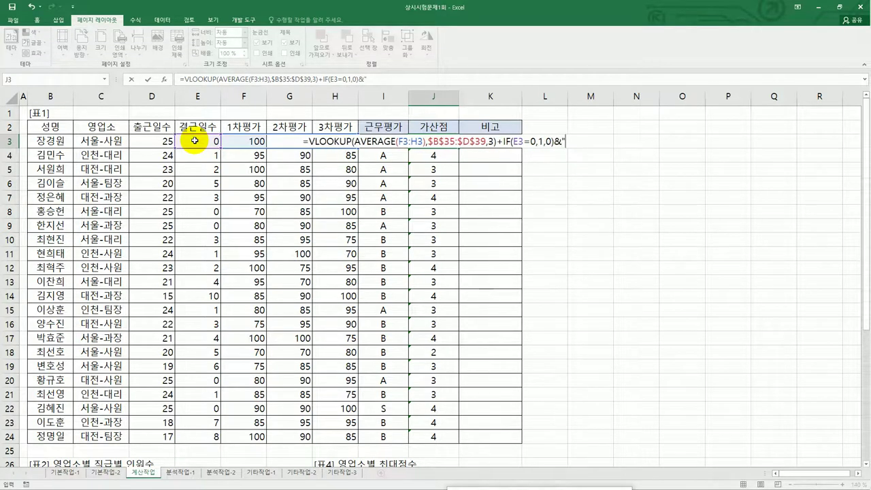
{"action": "type", "text": "점\""}
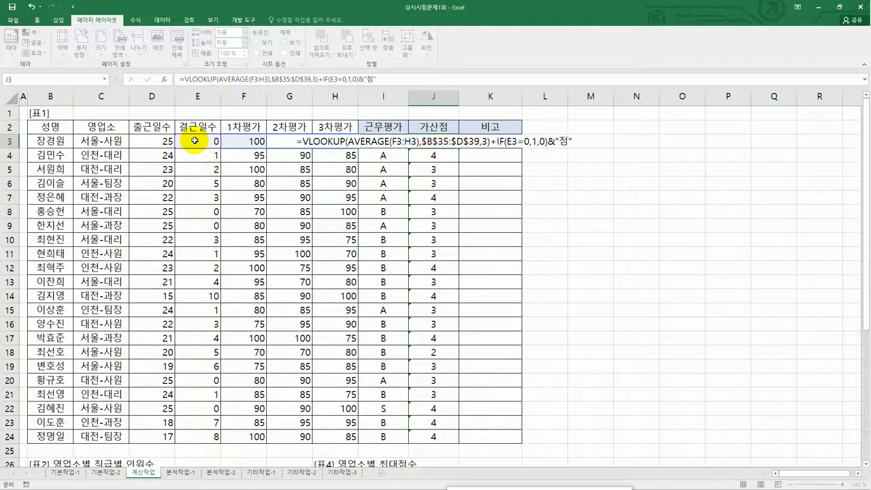
{"action": "key", "text": "Return"}
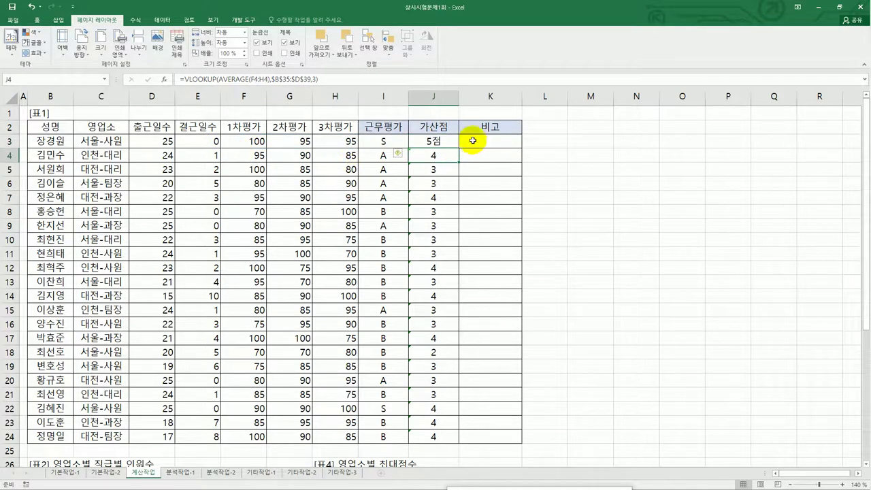
Step: Fill the finished 가산점 formula from J3 down to J24
{"action": "left_click", "coordinate": [438, 142]}
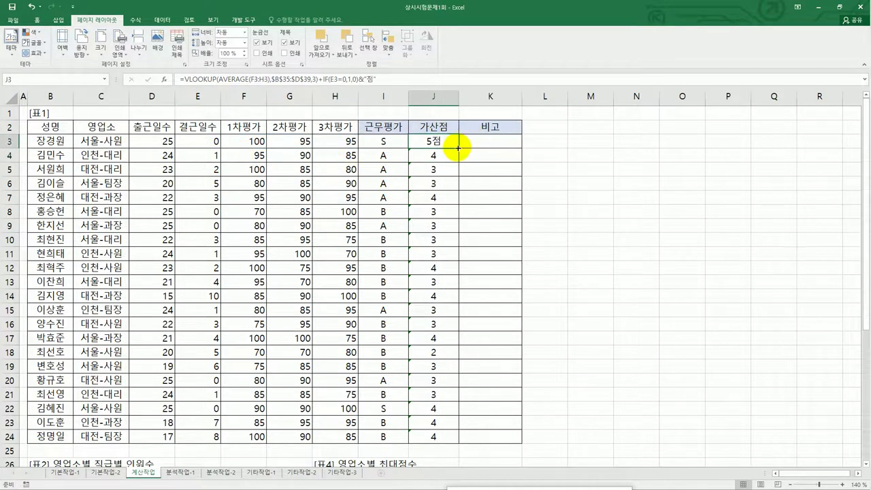
{"action": "left_click_drag", "start_coordinate": [458, 147], "coordinate": [420, 446]}
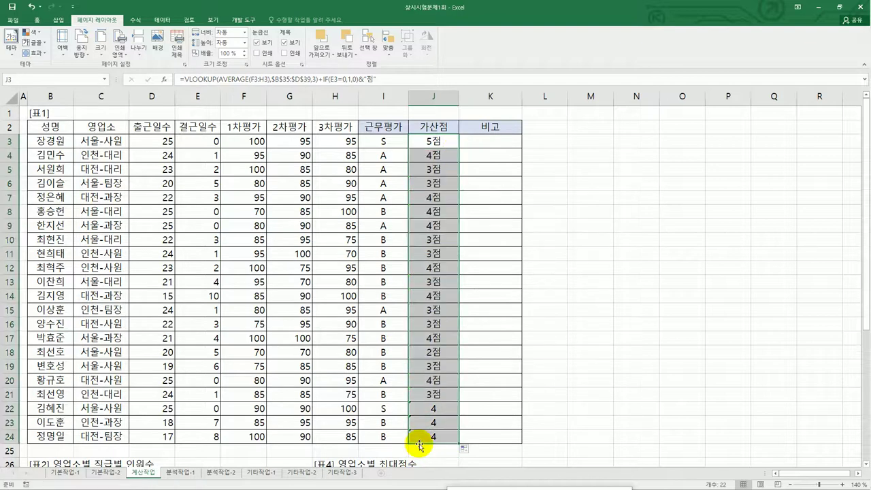
{"action": "left_click", "coordinate": [434, 143]}
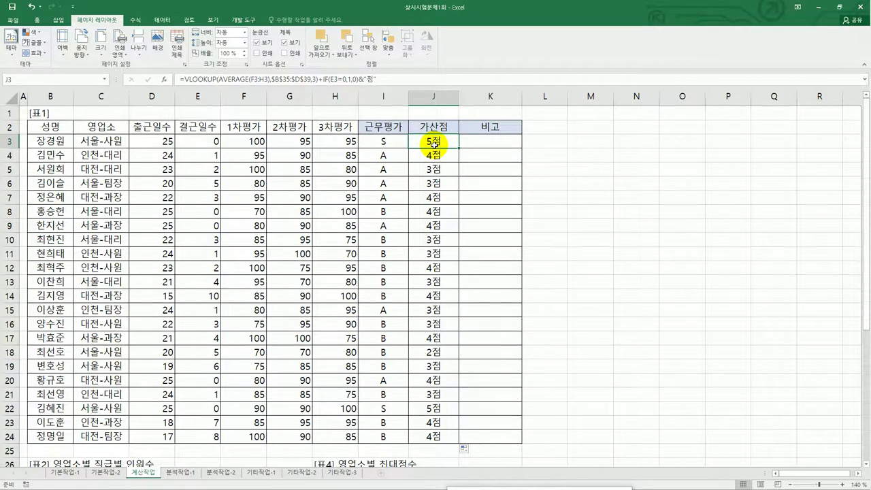
Step: Select the first 비고 cell, K3, open the Visual Basic editor over the sheet and insert a new module
{"action": "left_click", "coordinate": [477, 140]}
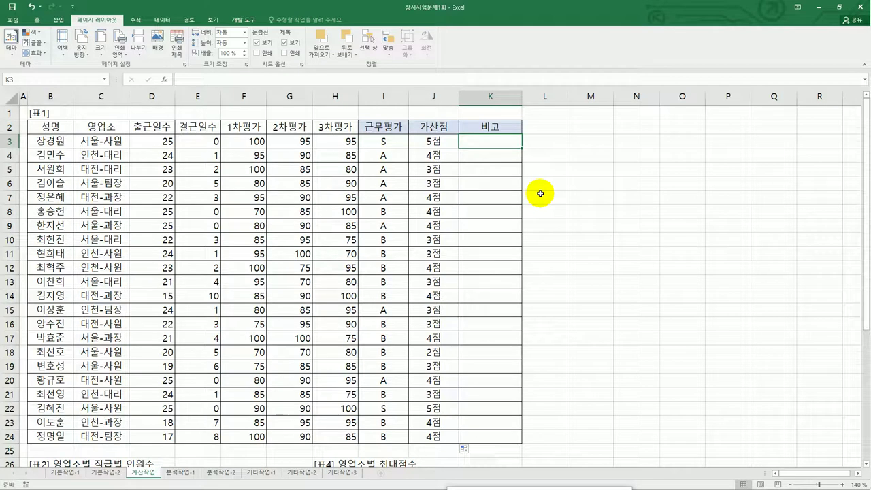
{"action": "left_click", "coordinate": [240, 22]}
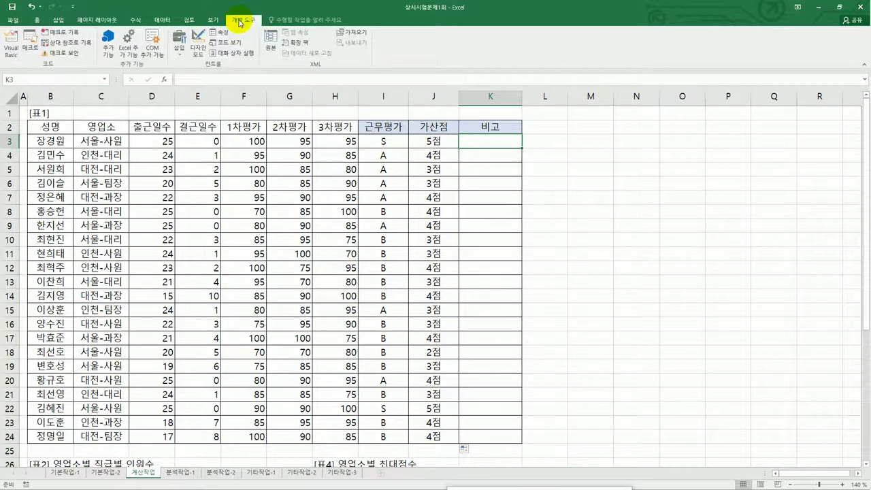
{"action": "left_click", "coordinate": [10, 49]}
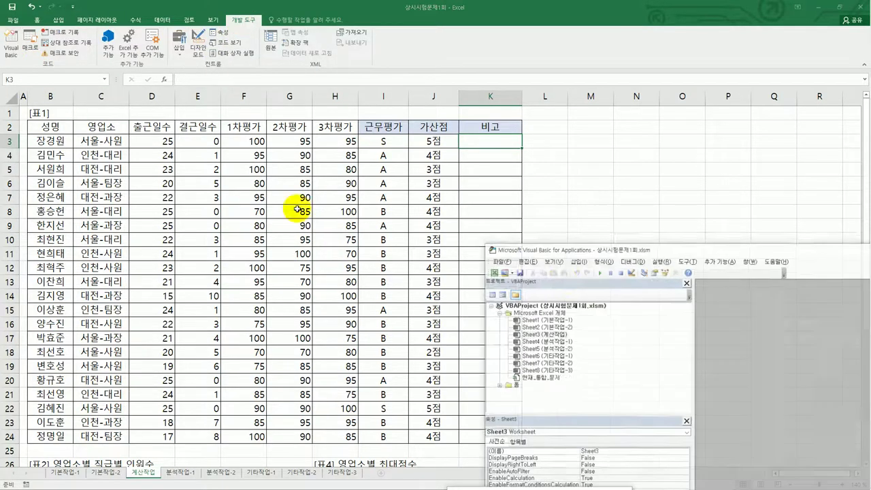
{"action": "left_click_drag", "start_coordinate": [574, 251], "coordinate": [264, 119]}
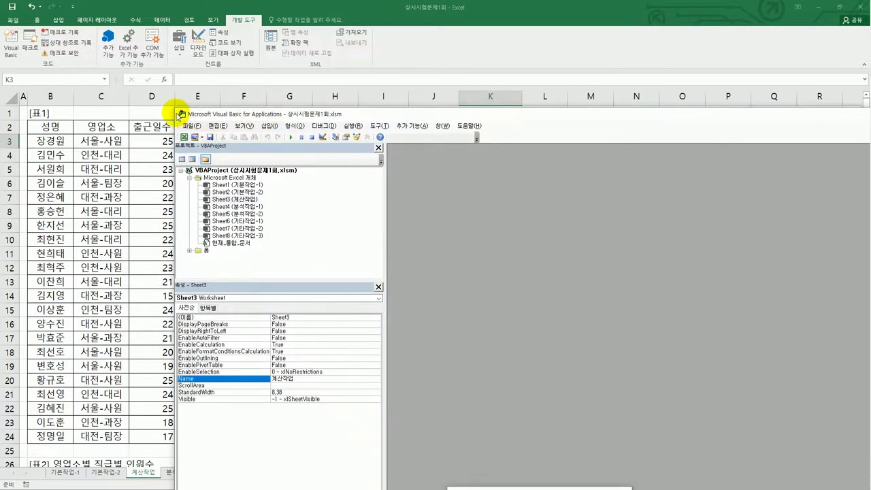
{"action": "left_click_drag", "start_coordinate": [178, 116], "coordinate": [152, 49]}
{"action": "left_click", "coordinate": [188, 61]}
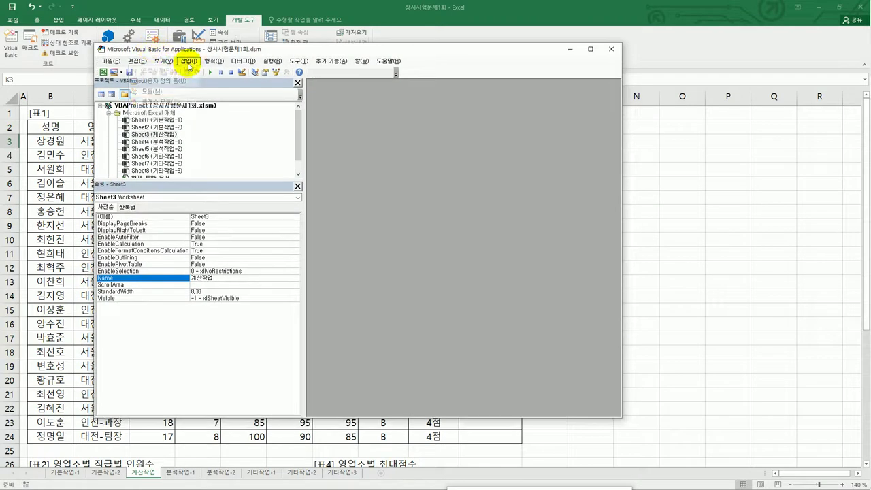
{"action": "left_click", "coordinate": [185, 91]}
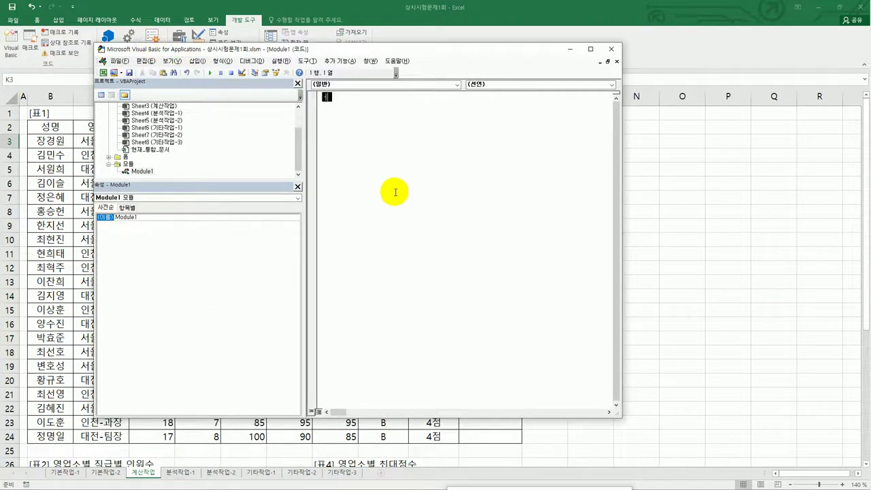
Step: Write the declaration public function fn비고(출근일수,결근일수) in Module1
{"action": "type", "text": "public function fn비고("}
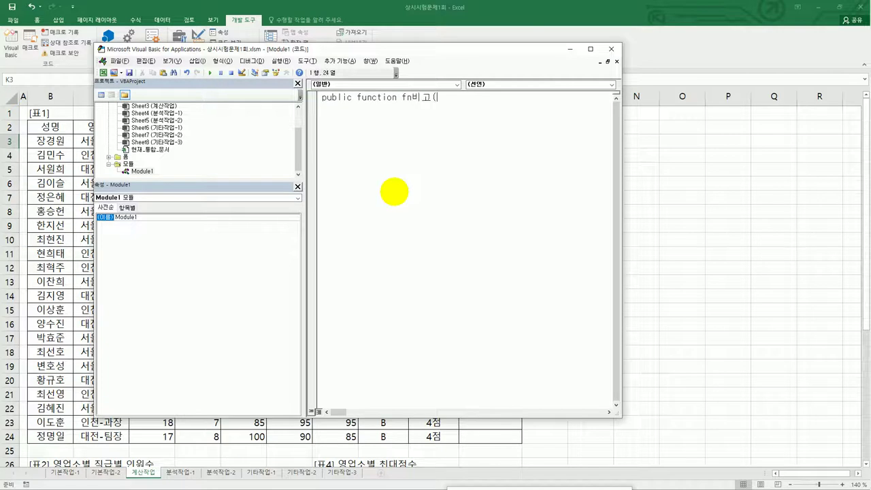
{"action": "type", "text": "출근일수"}
{"action": "type", "text": ","}
{"action": "type", "text": "결근일수)"}
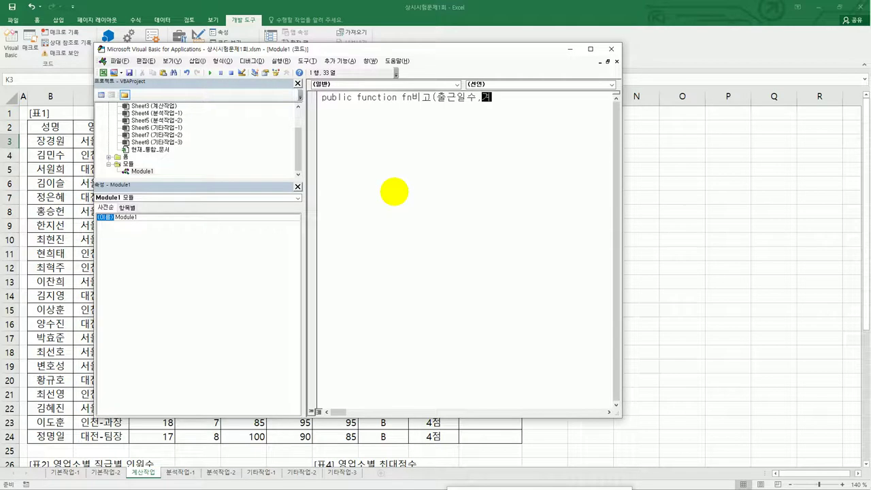
Step: Complete the fn비고 declaration and write 출근일수 / (출근일수 + 결근일수) in its body, removing the initial fn비고 = assignment
{"action": "key", "text": "Return"}
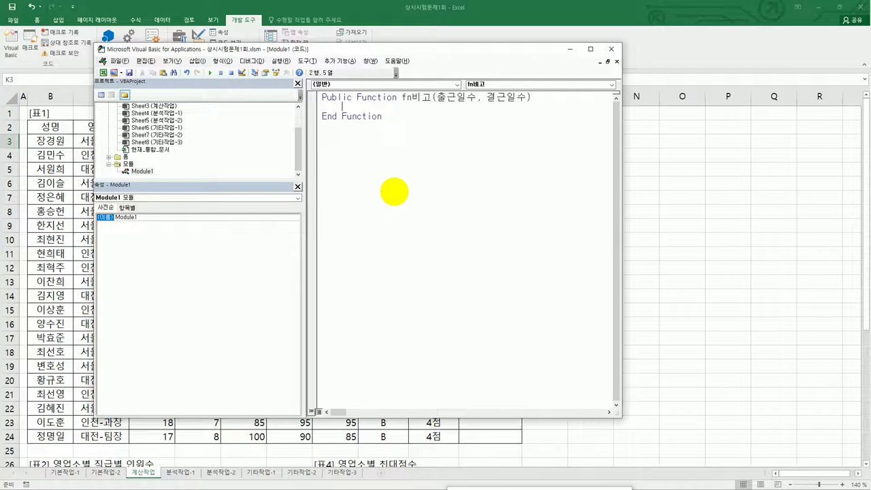
{"action": "type", "text": "fn비고 = "}
{"action": "type", "text": "출근일수 "}
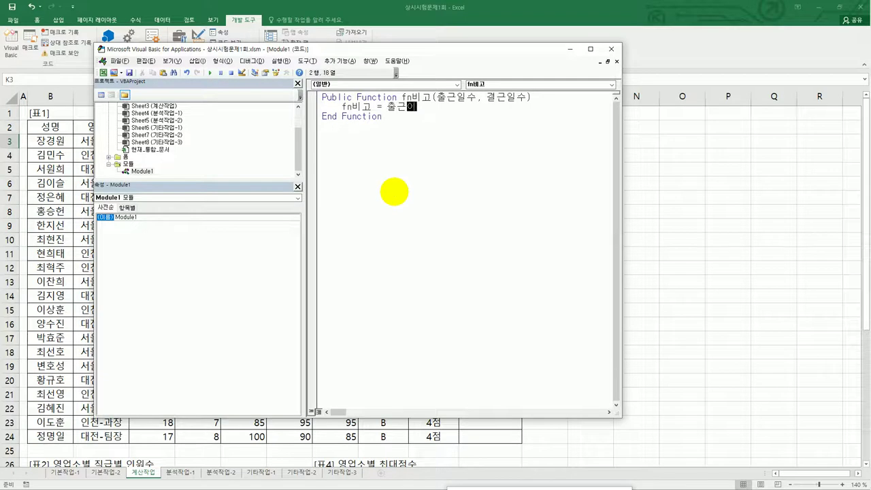
{"action": "type", "text": "/ (출근일수 +결근일"}
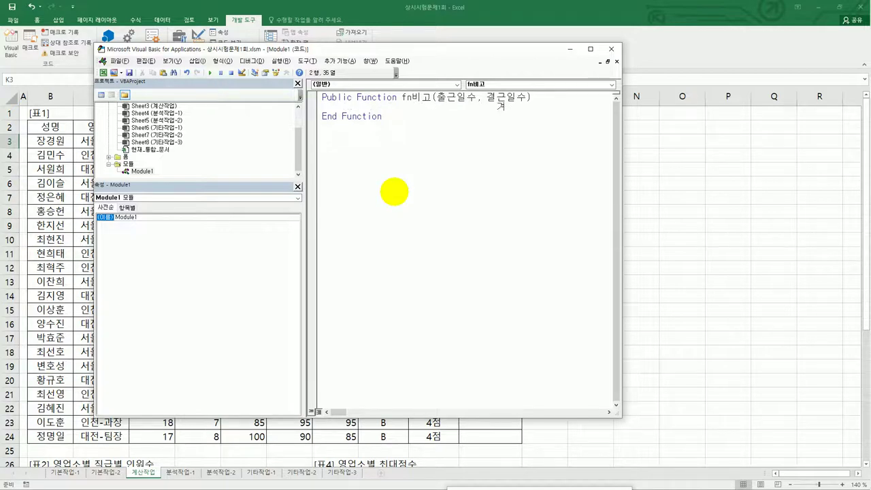
{"action": "type", "text": "수)"}
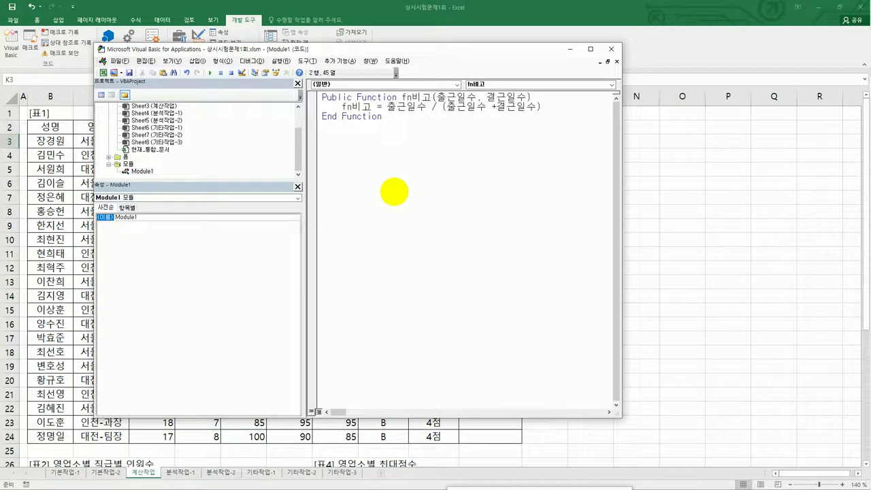
{"action": "key", "text": "Return"}
{"action": "key", "text": "Up"}
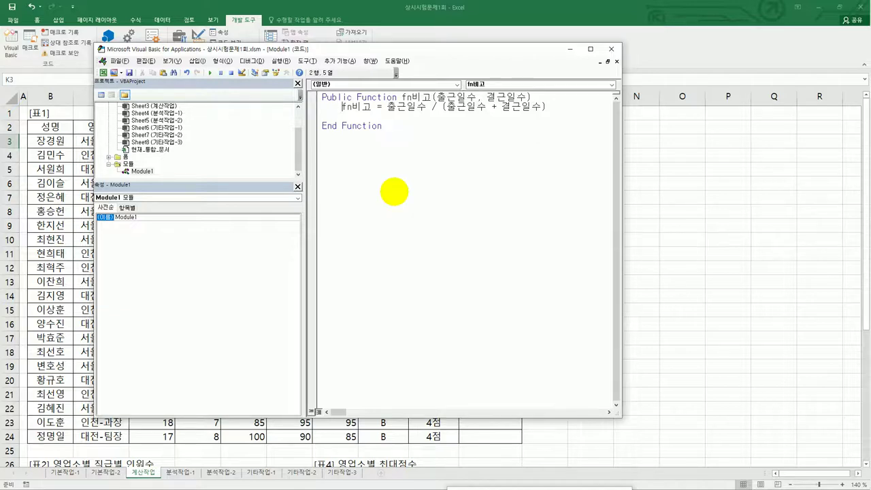
{"action": "left_click_drag", "start_coordinate": [342, 108], "coordinate": [385, 111]}
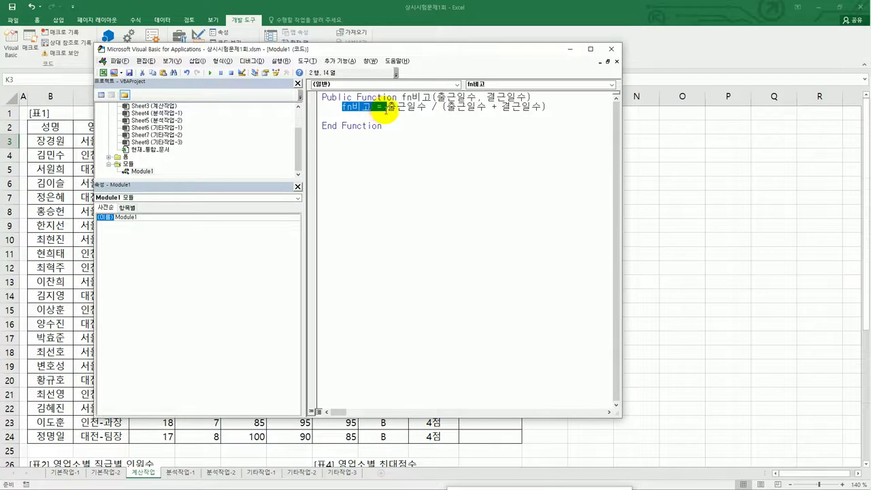
{"action": "key", "text": "Delete"}
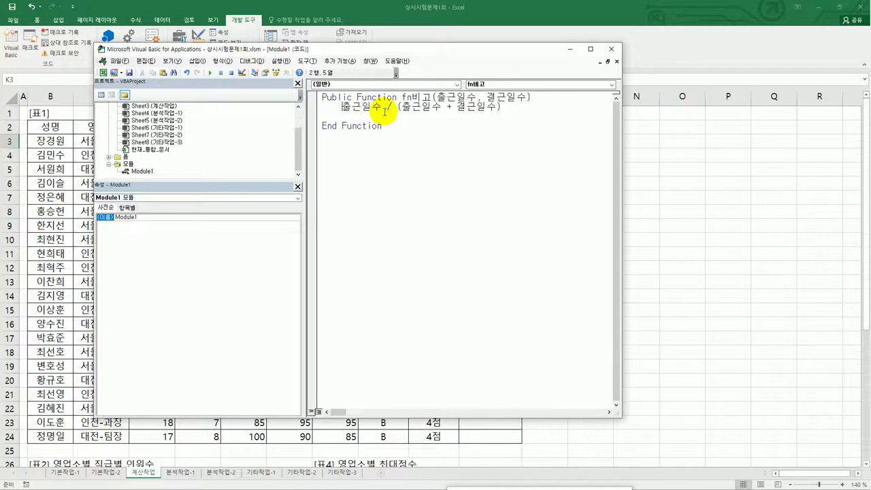
Step: Turn the ratio expression into the condition If 출근일수 / (출근일수 + 결근일수) = 1 Then, with an indented line beneath it
{"action": "type", "text": "if"}
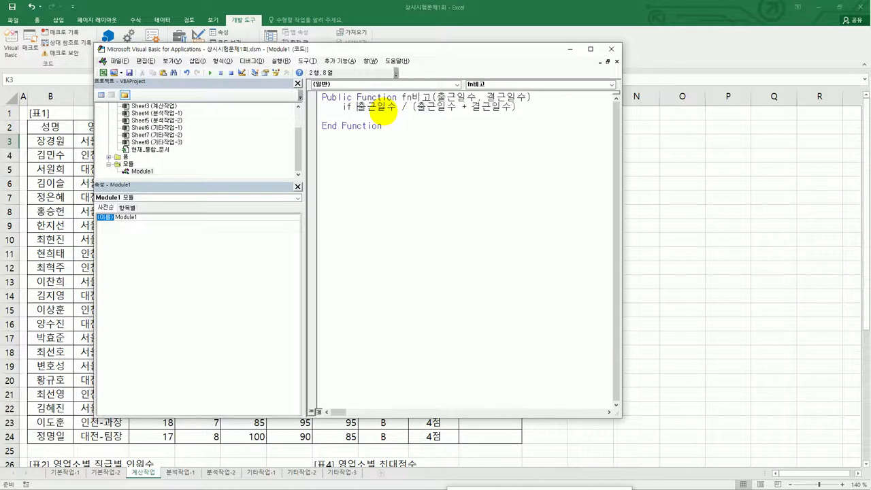
{"action": "left_click", "coordinate": [537, 110]}
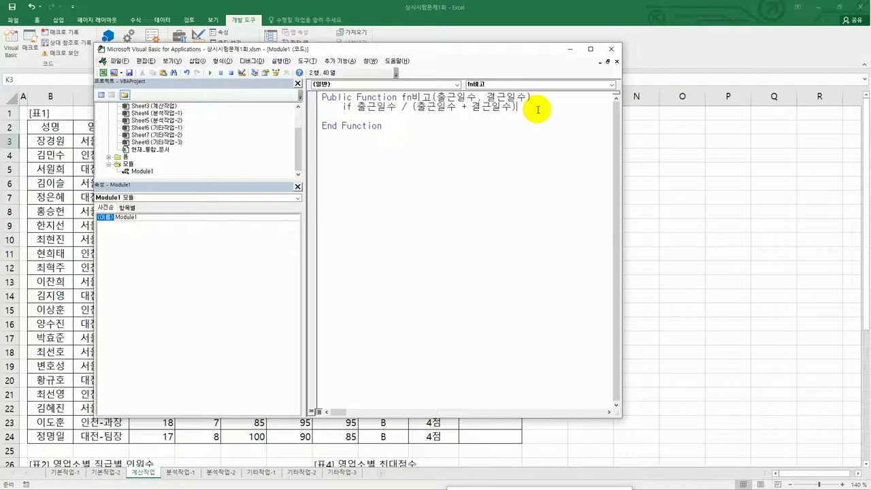
{"action": "type", "text": "= 1 then"}
{"action": "key", "text": "Return"}
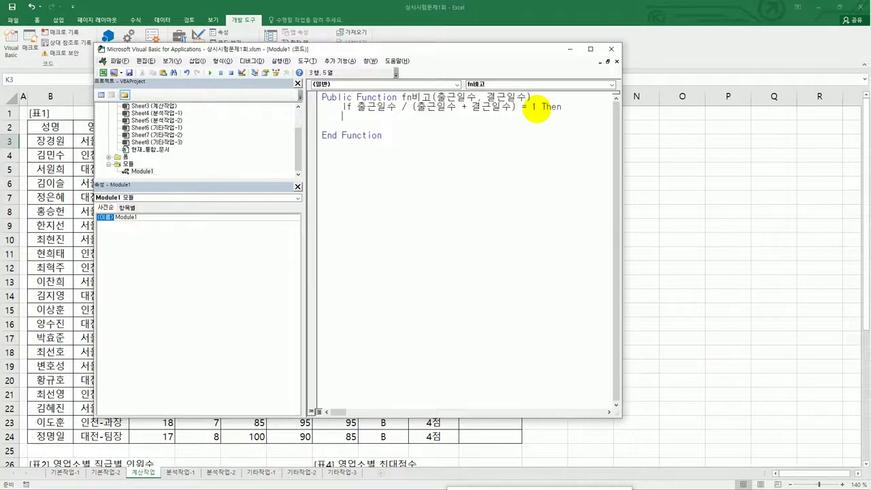
{"action": "key", "text": "Tab"}
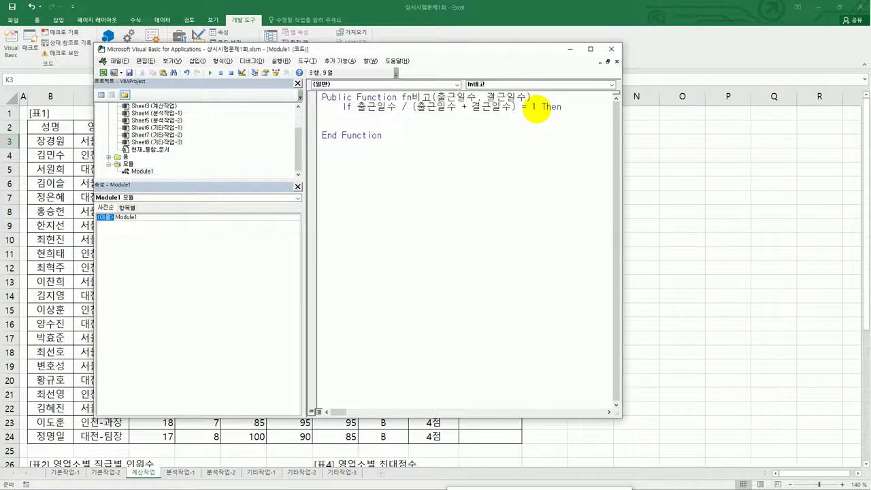
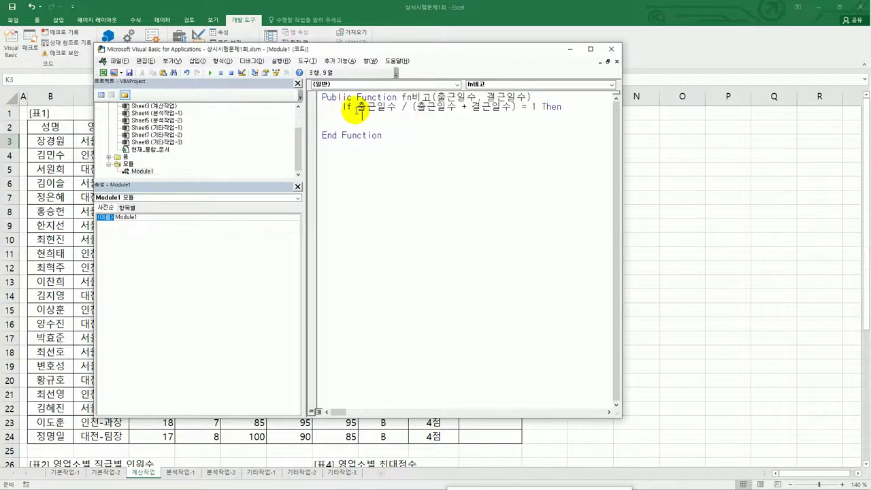
Step: Remove the If keyword and = 1 Then from around the ratio expression, and dismiss the compile error
{"action": "double_click", "coordinate": [346, 106]}
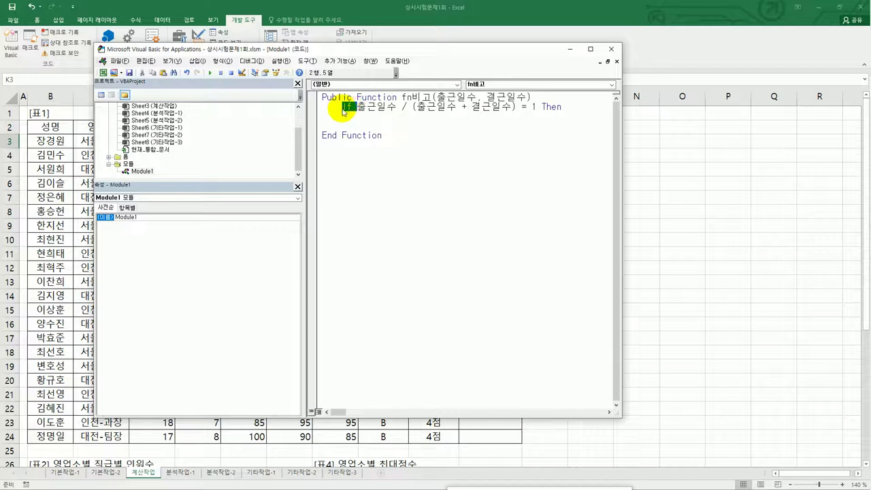
{"action": "key", "text": "Delete"}
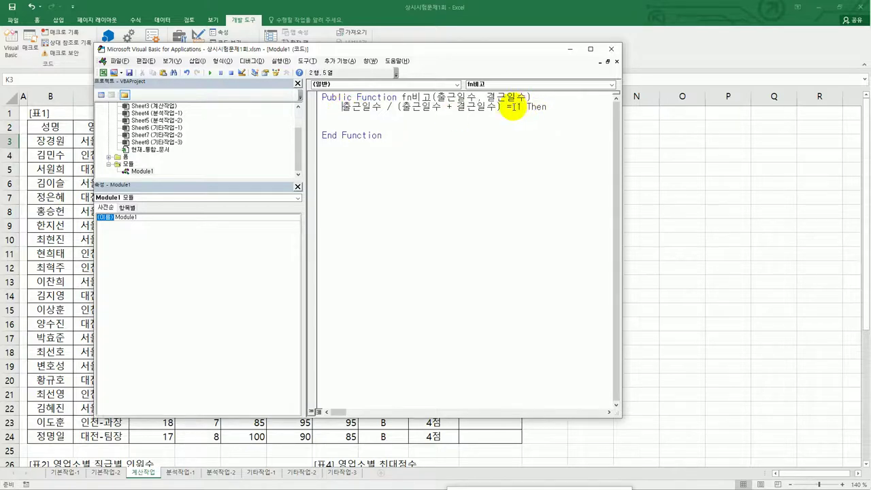
{"action": "left_click_drag", "start_coordinate": [506, 107], "coordinate": [548, 107]}
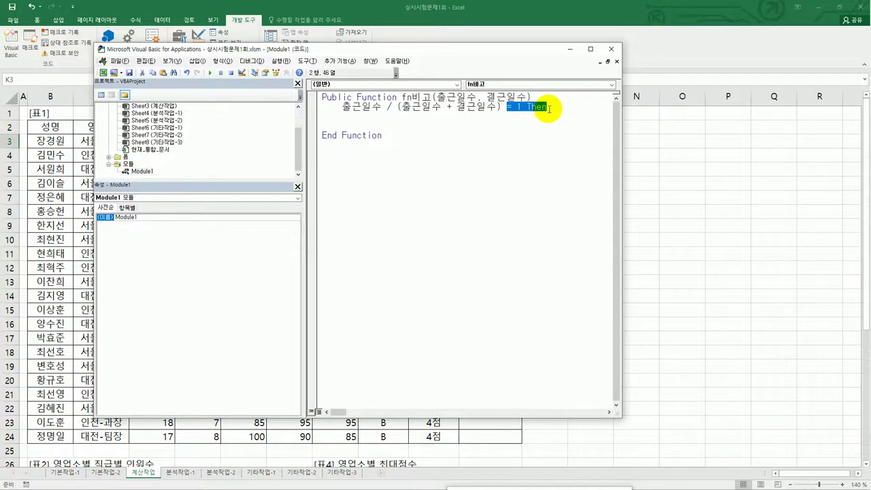
{"action": "key", "text": "Delete"}
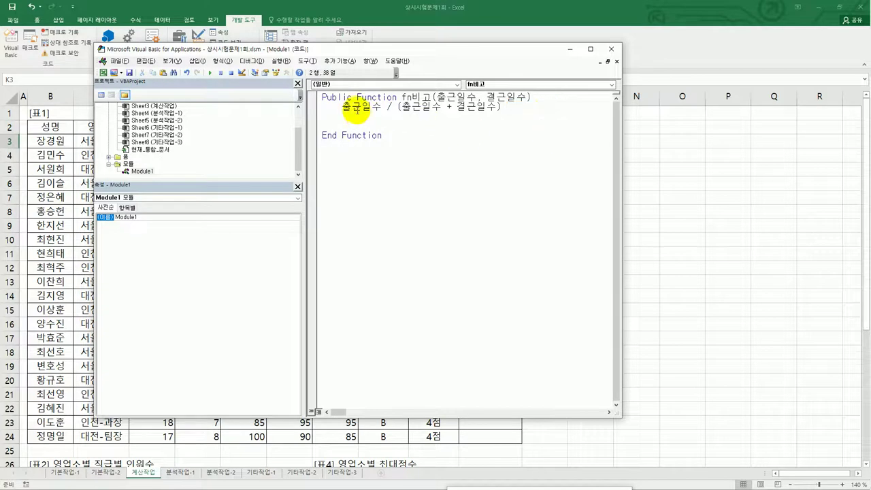
{"action": "left_click", "coordinate": [542, 97]}
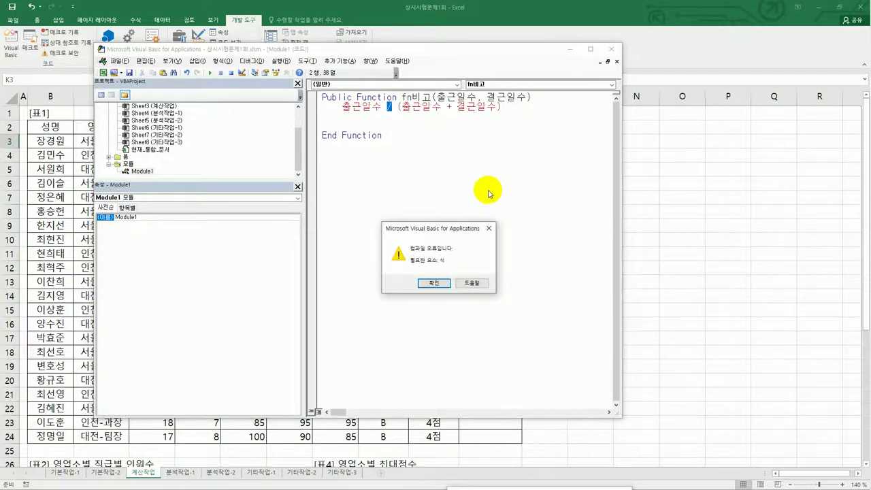
{"action": "left_click", "coordinate": [427, 283]}
Step: Leave a blank line under the declaration and make the ratio line read Select Case 출근일수 / (출근일수 + 결근일수)
{"action": "left_click", "coordinate": [538, 98]}
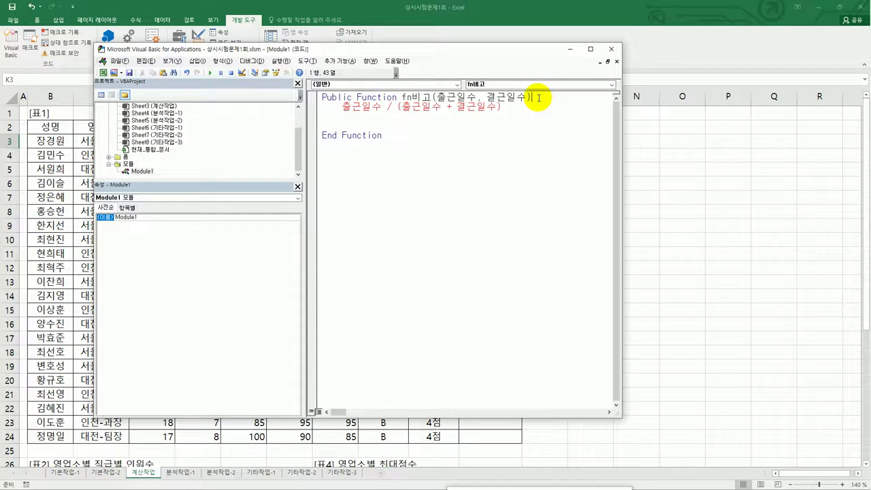
{"action": "key", "text": "Return"}
{"action": "key", "text": "Return"}
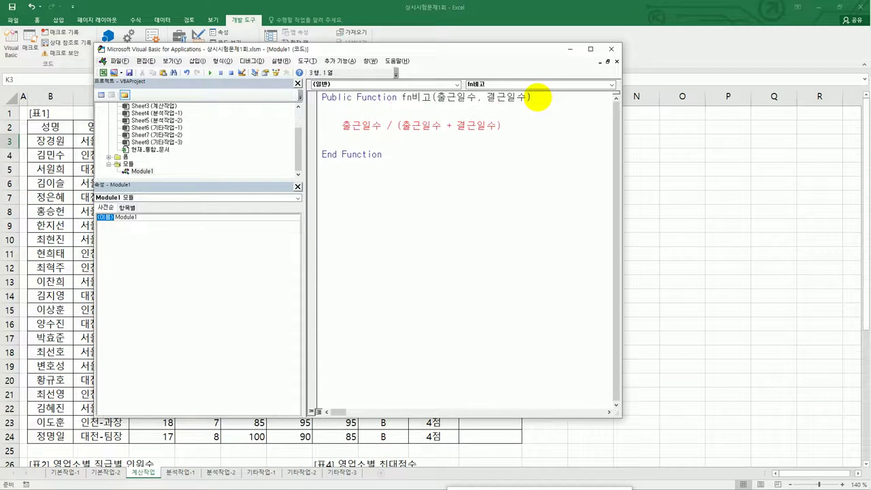
{"action": "key", "text": "Tab"}
{"action": "type", "text": "select case"}
{"action": "key", "text": "Delete"}
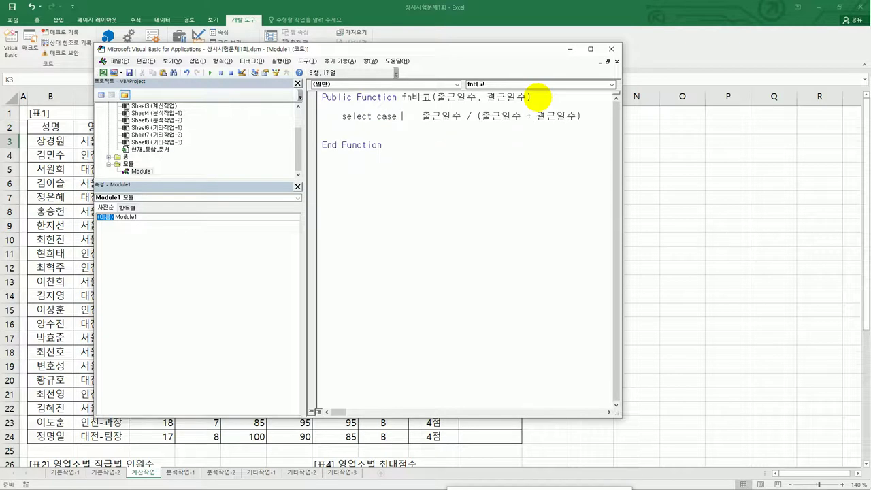
{"action": "key", "text": "Delete"}
{"action": "key", "text": "Delete"}
{"action": "key", "text": "Delete"}
{"action": "key", "text": "Delete"}
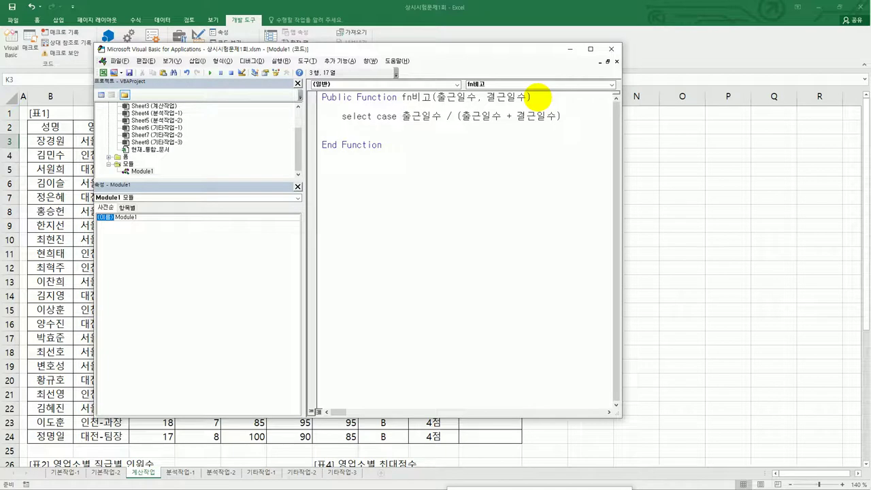
{"action": "left_click", "coordinate": [455, 117]}
{"action": "left_click_drag", "start_coordinate": [454, 117], "coordinate": [564, 120]}
{"action": "left_click", "coordinate": [564, 120]}
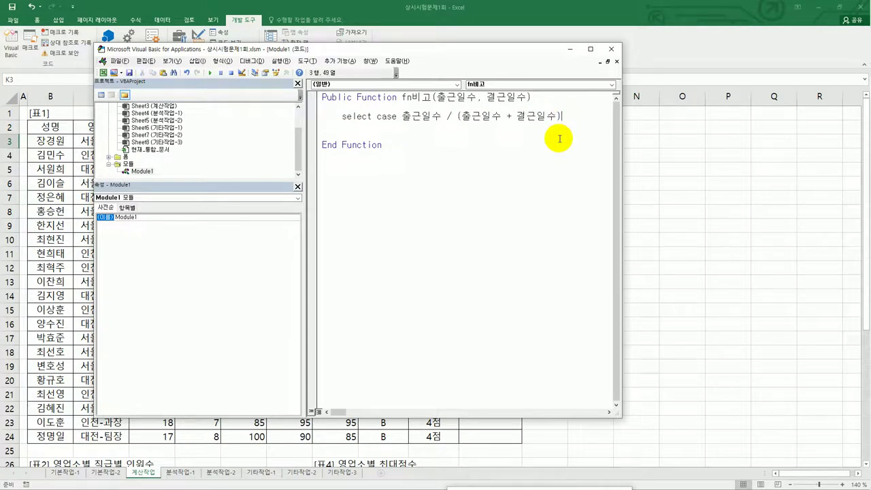
{"action": "key", "text": "Return"}
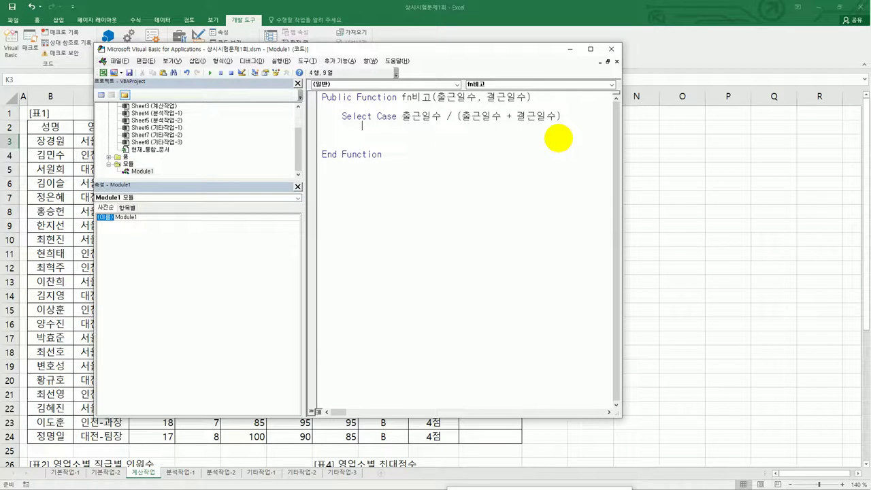
Step: Add a Case 1 branch that sets fn비고 = "연차수당지급"
{"action": "type", "text": "case 1"}
{"action": "key", "text": "Return"}
{"action": "key", "text": "Tab"}
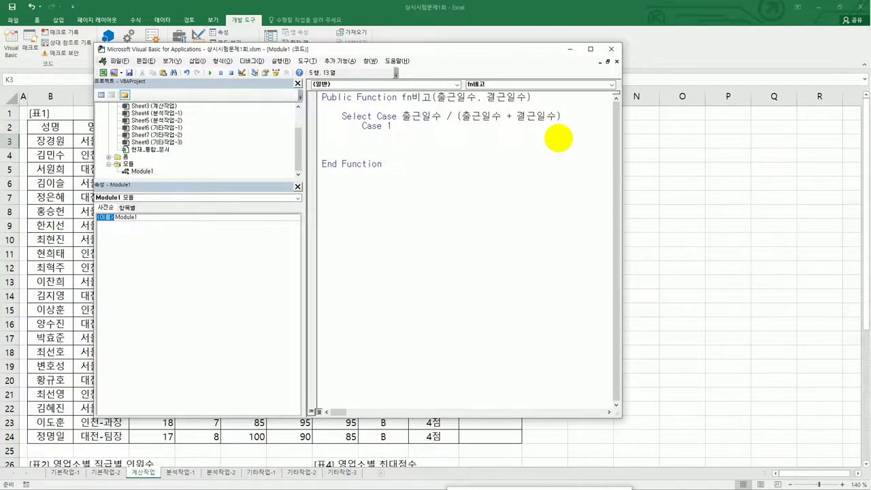
{"action": "type", "text": "fn비고 =\"연차수당지급"}
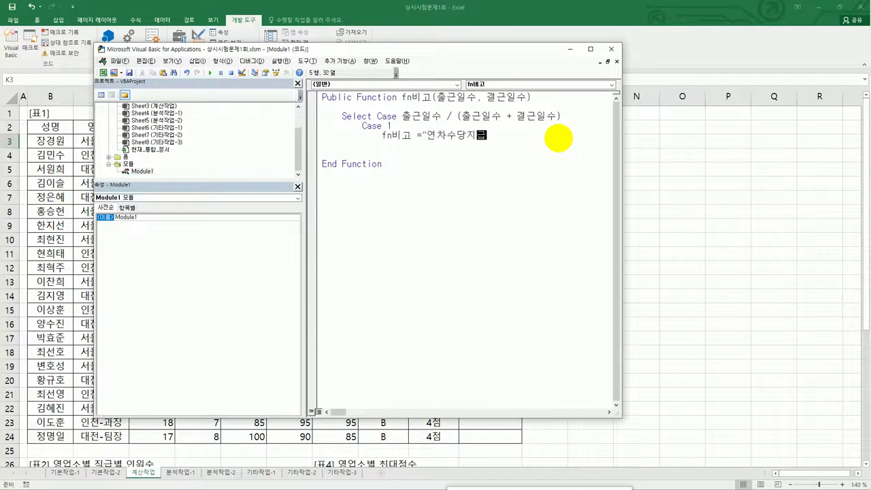
{"action": "key", "text": "Return"}
{"action": "key", "text": "BackSpace"}
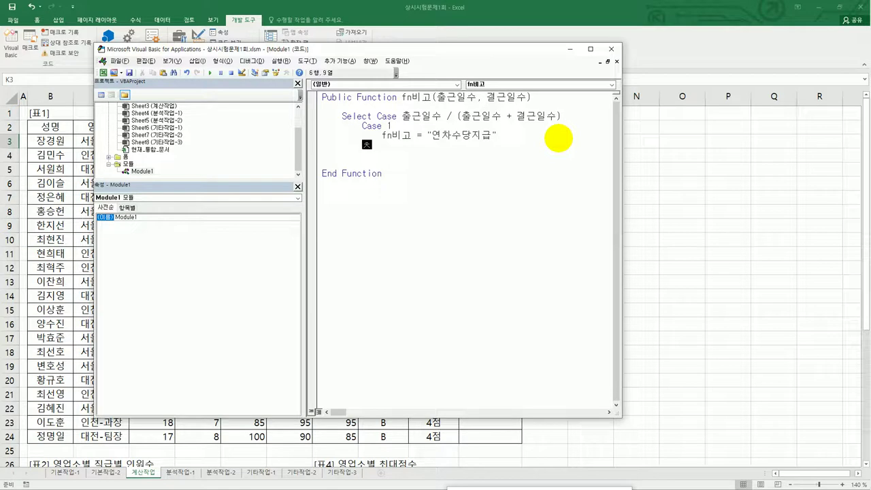
Step: Add a Case Is < 0.85 branch and copy the fn비고 assignment from Case 1 into it
{"action": "type", "text": "case is <0.85"}
{"action": "key", "text": "Return"}
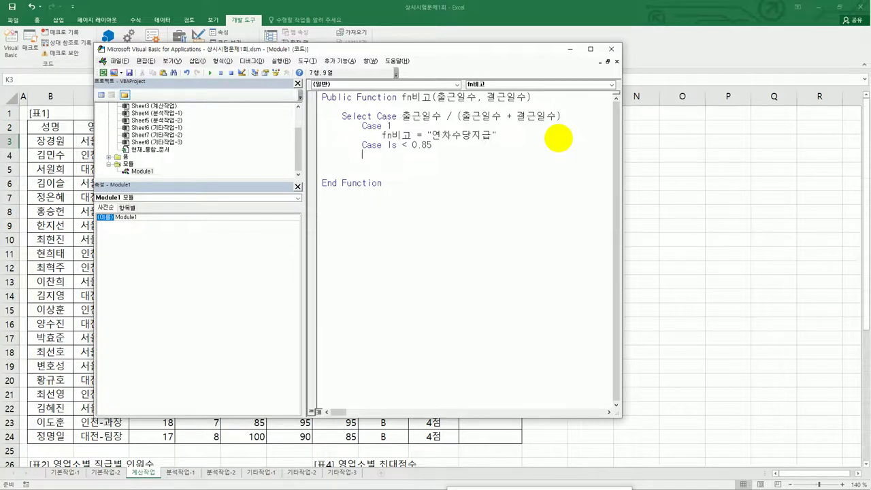
{"action": "key", "text": "Up"}
{"action": "key", "text": "Up"}
{"action": "key", "text": "shift+End"}
{"action": "key", "text": "ctrl+c"}
{"action": "key", "text": "Down"}
{"action": "key", "text": "Down"}
{"action": "key", "text": "ctrl+v"}
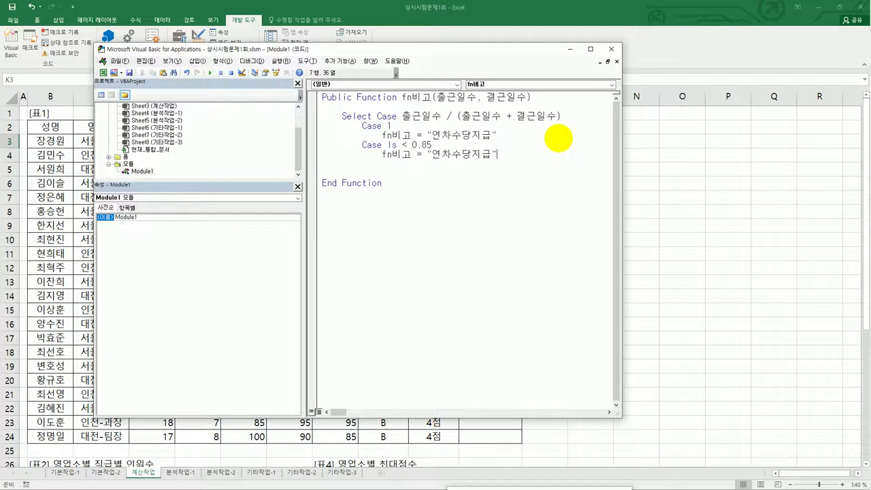
Step: Change the assigned text in the Case Is < 0.85 branch to "연차사용" and start a new line at Case level
{"action": "key", "text": "Left"}
{"action": "key", "text": "Left"}
{"action": "key", "text": "Left"}
{"action": "key", "text": "Left"}
{"action": "key", "text": "Left"}
{"action": "key", "text": "shift+Right"}
{"action": "key", "text": "shift+Right"}
{"action": "key", "text": "shift+Right"}
{"action": "key", "text": "shift+Right"}
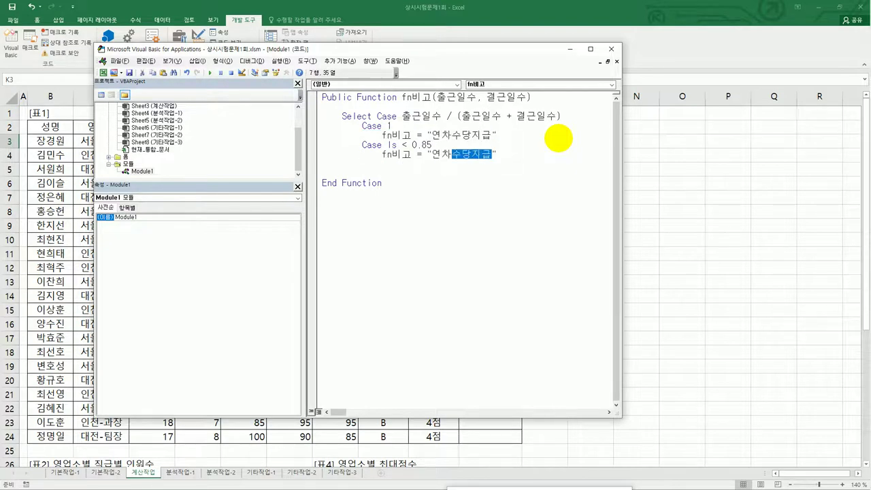
{"action": "key", "text": "Delete"}
{"action": "type", "text": "사용"}
{"action": "key", "text": "Return"}
{"action": "key", "text": "BackSpace"}
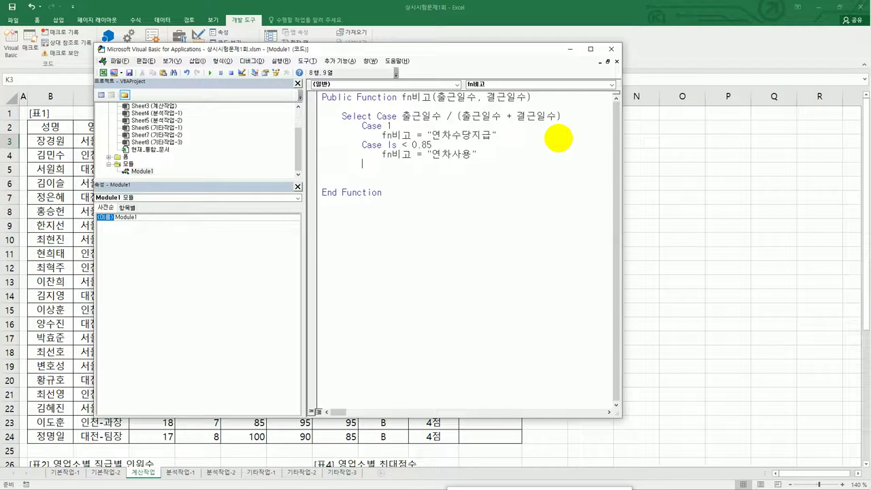
Step: Add a Case Else branch that sets fn비고 to an empty string, reusing the copied assignment
{"action": "type", "text": "case else"}
{"action": "key", "text": "Return"}
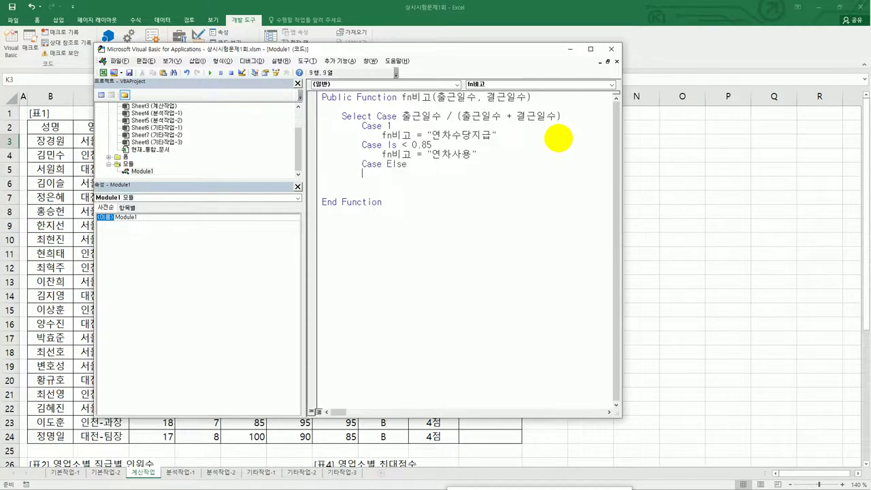
{"action": "key", "text": "Tab"}
{"action": "key", "text": "ctrl+v"}
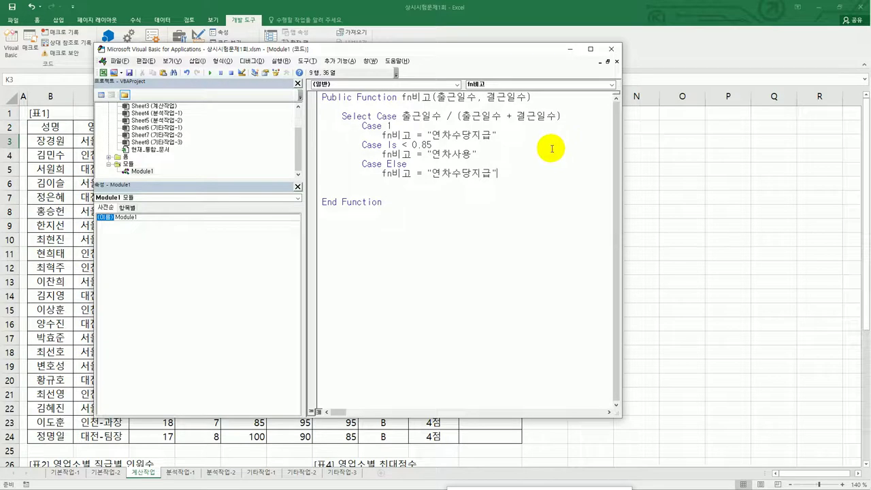
{"action": "left_click", "coordinate": [430, 173]}
{"action": "left_click_drag", "start_coordinate": [430, 172], "coordinate": [491, 174]}
{"action": "key", "text": "Delete"}
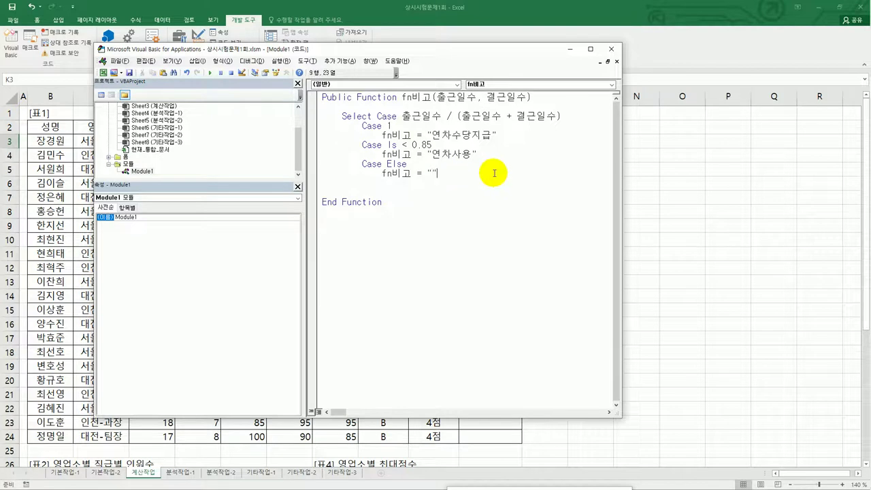
Step: Close the Case block with End Select, aligned under Select Case
{"action": "key", "text": "Return"}
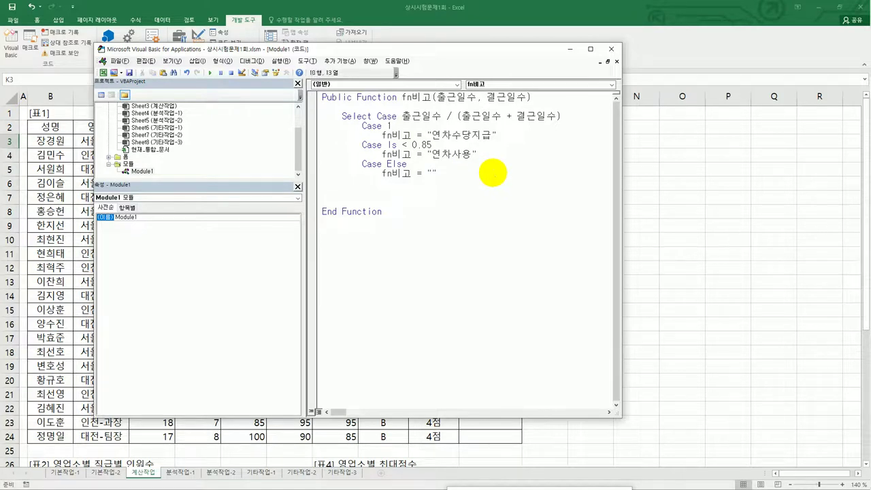
{"action": "key", "text": "BackSpace"}
{"action": "type", "text": "end select"}
{"action": "key", "text": "Return"}
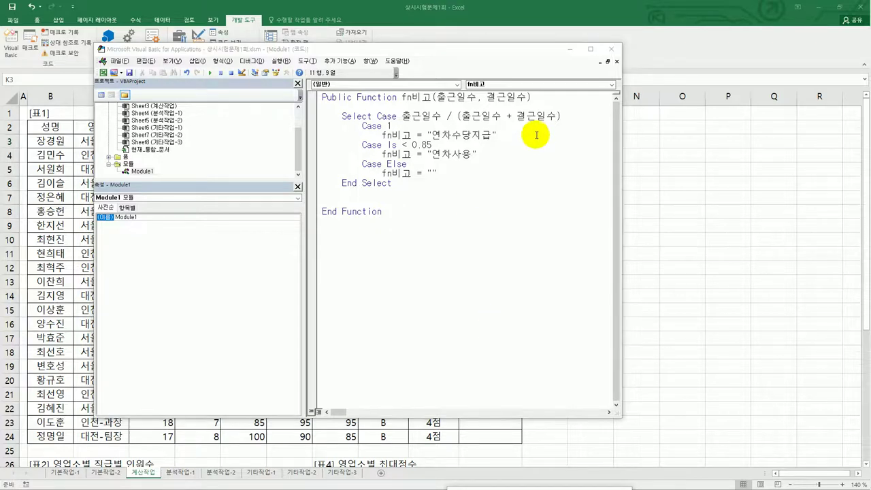
Step: Close the VBA editor and insert the user-defined function fn비고 in cell K3 of the 비고 column
{"action": "left_click", "coordinate": [611, 50]}
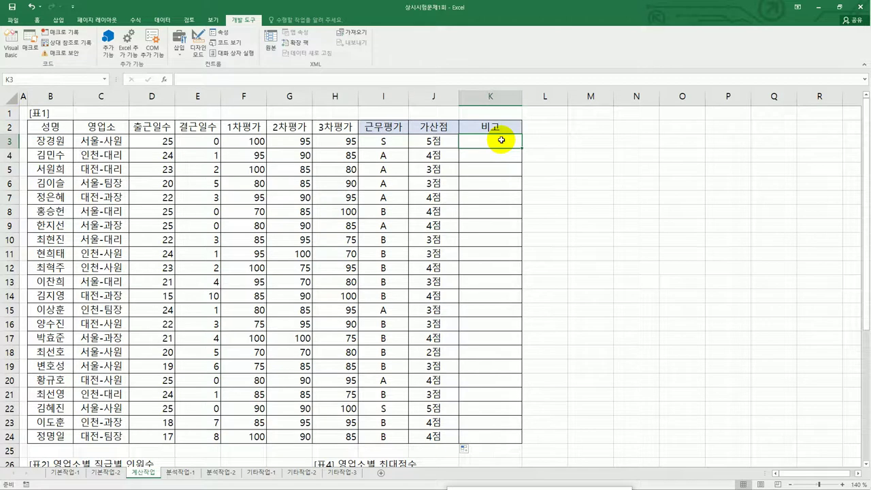
{"action": "left_click", "coordinate": [164, 80]}
{"action": "left_click_drag", "start_coordinate": [582, 138], "coordinate": [376, 154]}
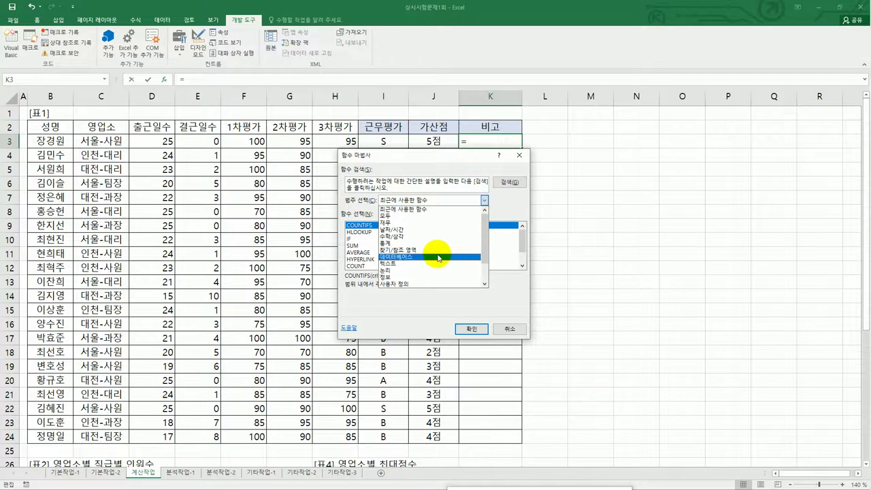
{"action": "left_click", "coordinate": [430, 284]}
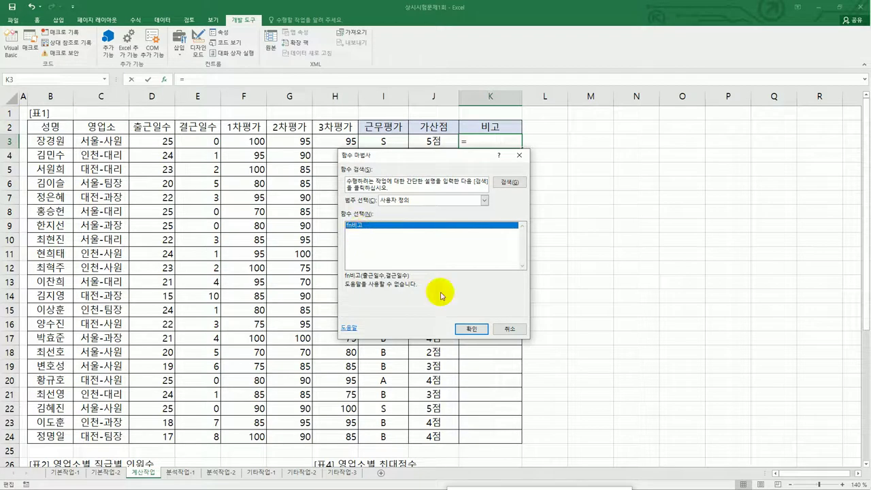
{"action": "left_click", "coordinate": [470, 330]}
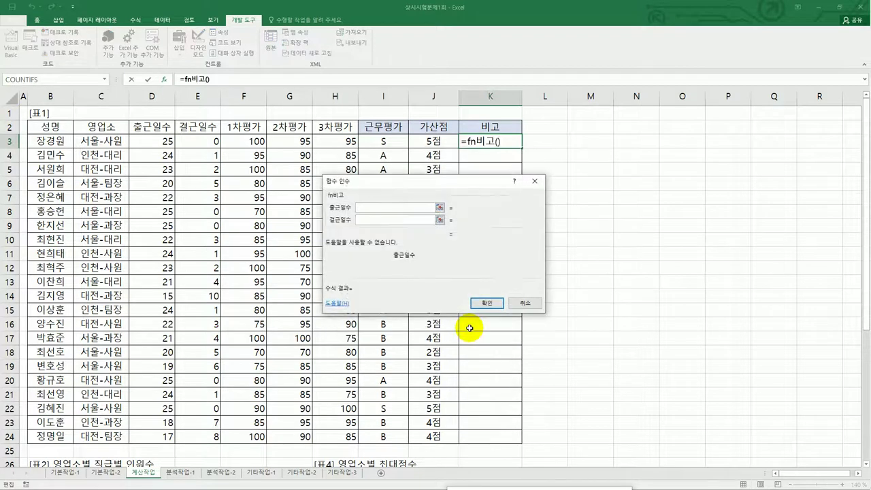
Step: Set 출근일수 to D3 and 결근일수 to E3 in fn비고, then fill the formula down to K24
{"action": "left_click", "coordinate": [157, 141]}
{"action": "left_click", "coordinate": [370, 220]}
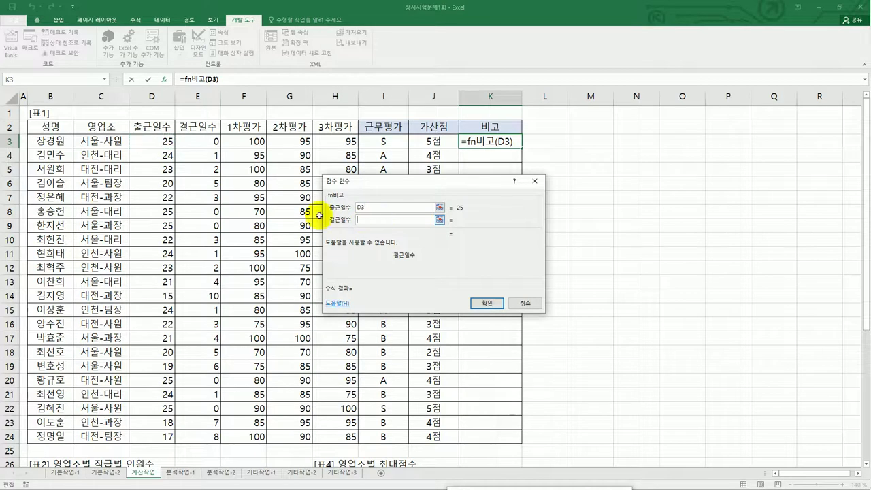
{"action": "left_click", "coordinate": [196, 139]}
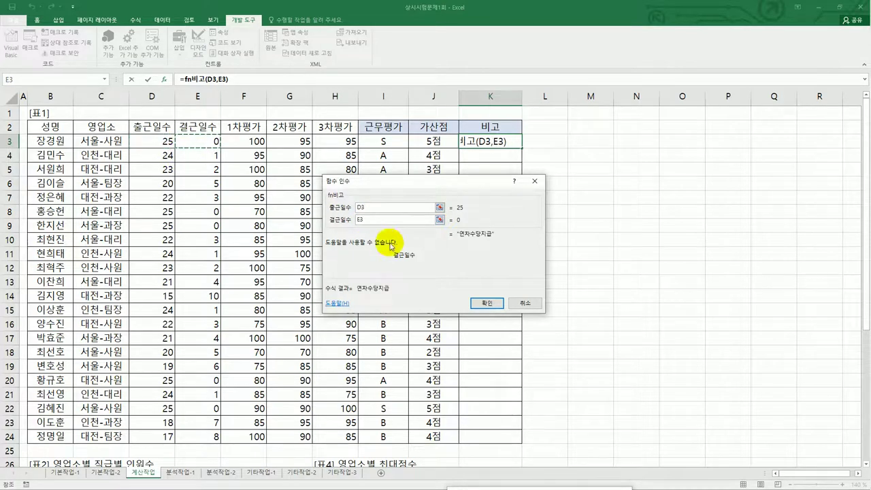
{"action": "left_click", "coordinate": [484, 301]}
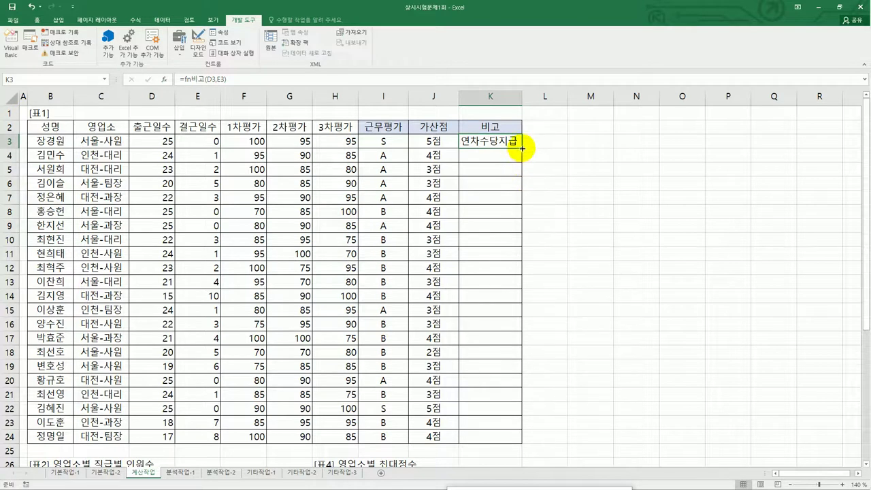
{"action": "left_click_drag", "start_coordinate": [521, 148], "coordinate": [523, 440]}
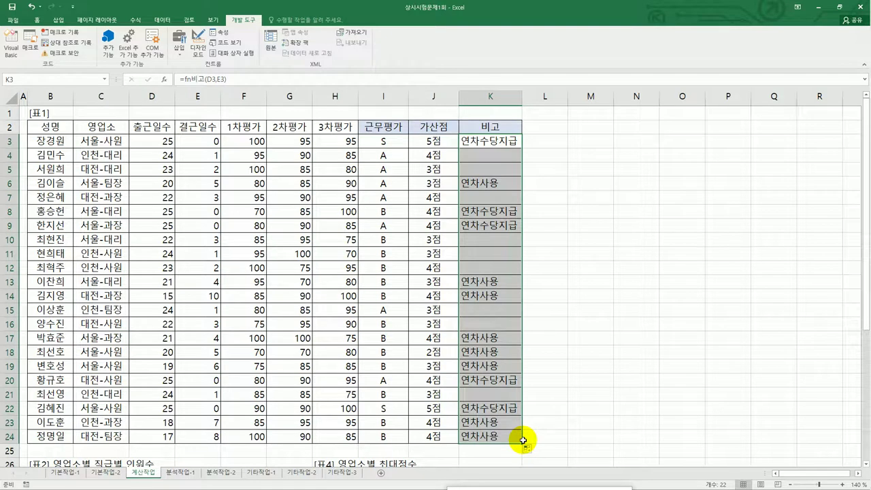
{"action": "scroll", "coordinate": [253, 369], "scroll_direction": "down", "scroll_amount": 4}
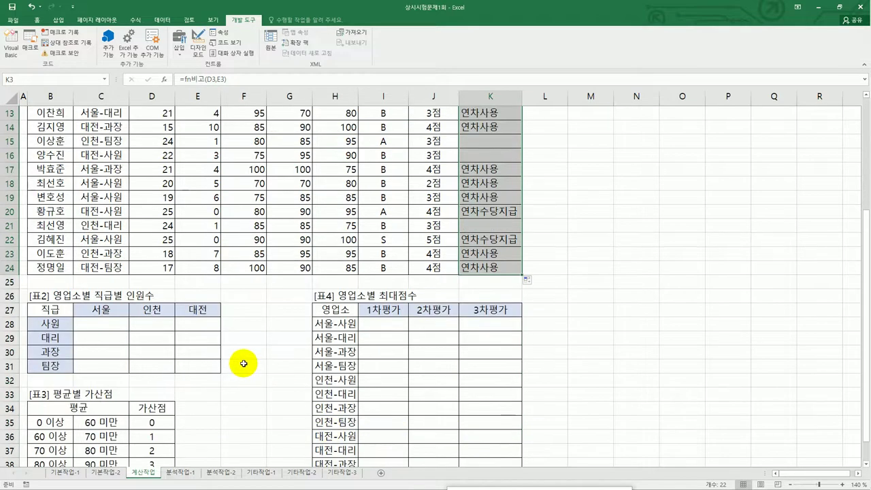
{"action": "scroll", "coordinate": [146, 330], "scroll_direction": "up", "scroll_amount": 2}
{"action": "left_click", "coordinate": [244, 324]}
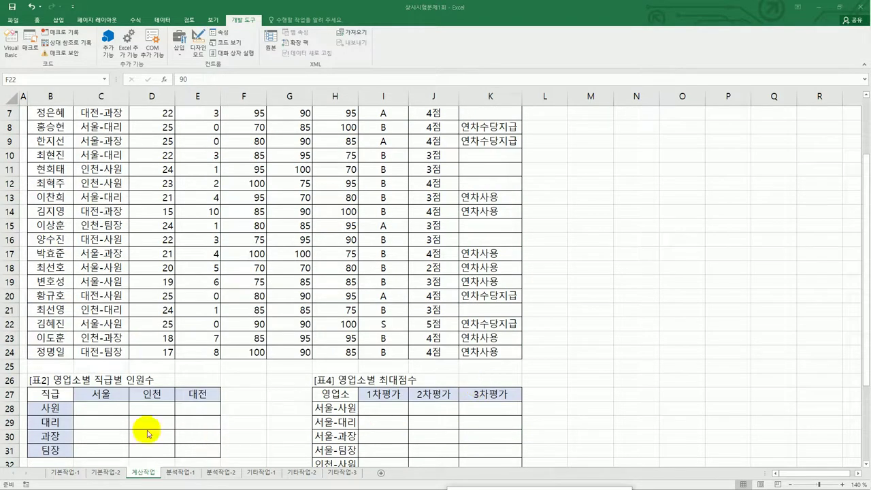
{"action": "left_click", "coordinate": [109, 411]}
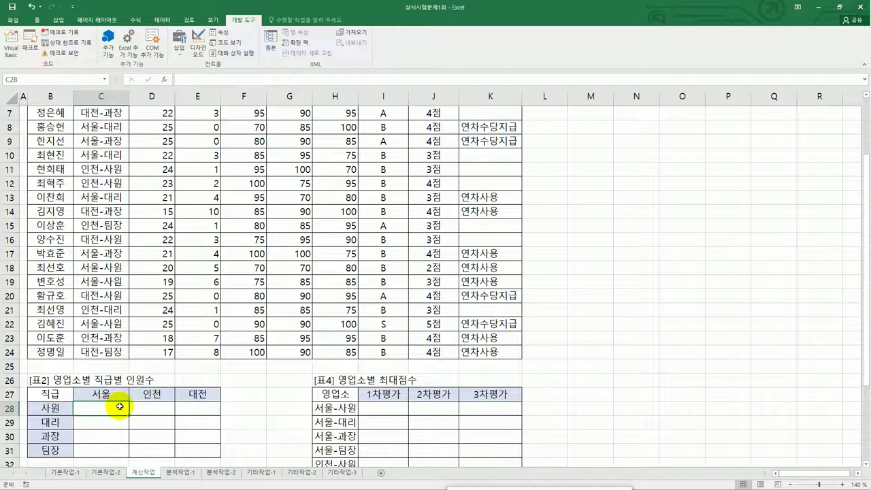
{"action": "scroll", "coordinate": [120, 406], "scroll_direction": "up", "scroll_amount": 2}
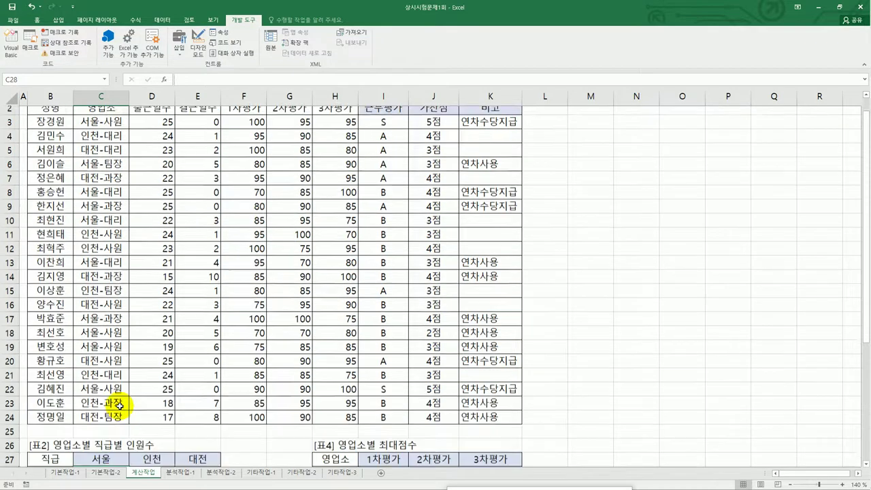
Step: Start a trial FIND formula in empty cell L3 beside 표1 and open its function arguments
{"action": "left_click", "coordinate": [550, 142]}
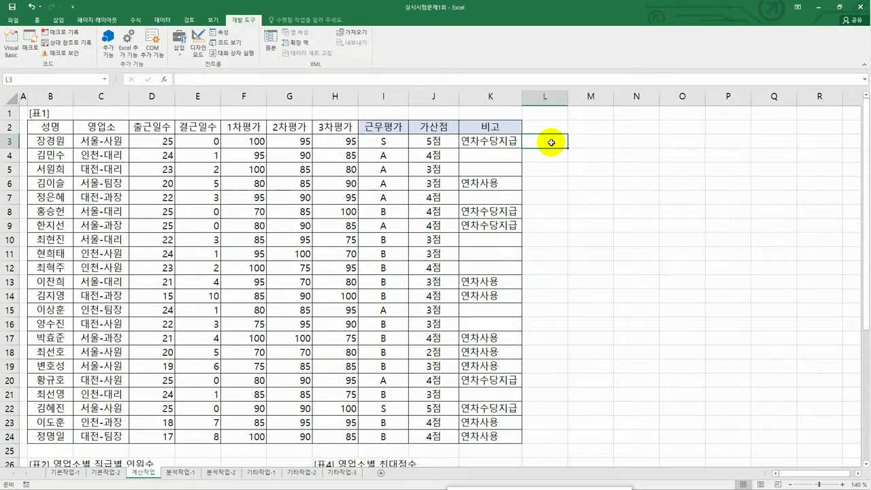
{"action": "type", "text": "=fi"}
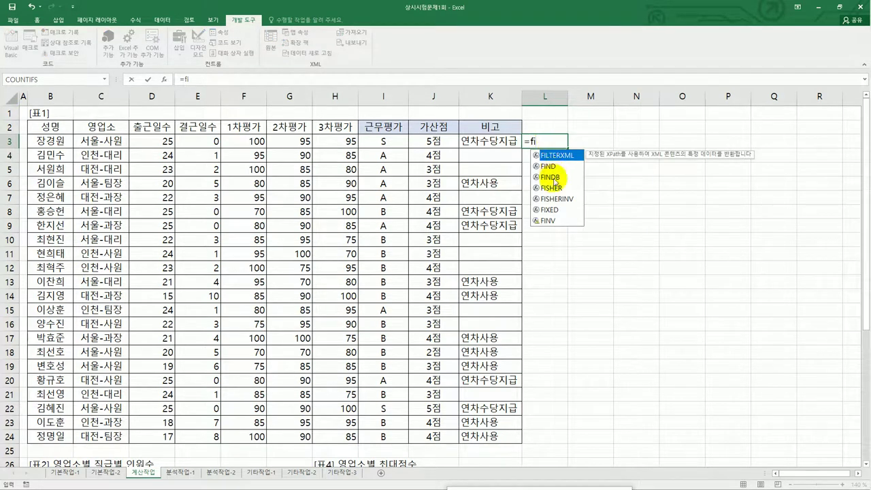
{"action": "left_click", "coordinate": [557, 171]}
{"action": "double_click", "coordinate": [557, 170]}
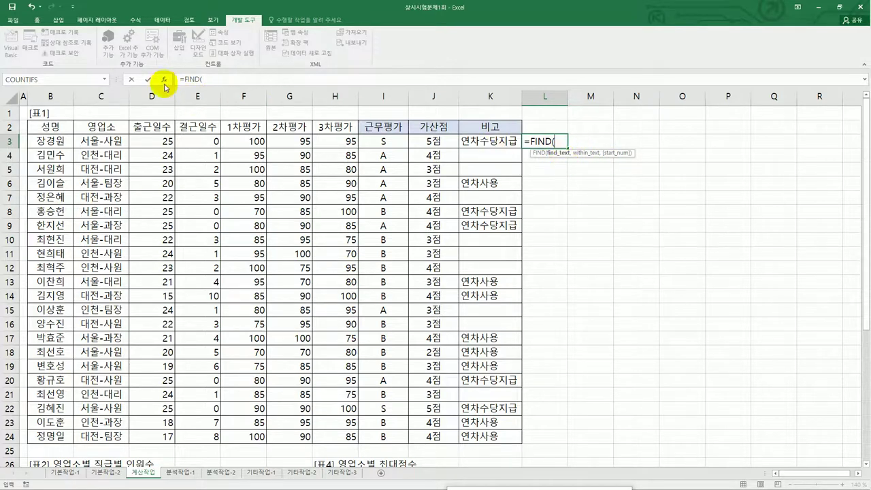
{"action": "left_click", "coordinate": [164, 81]}
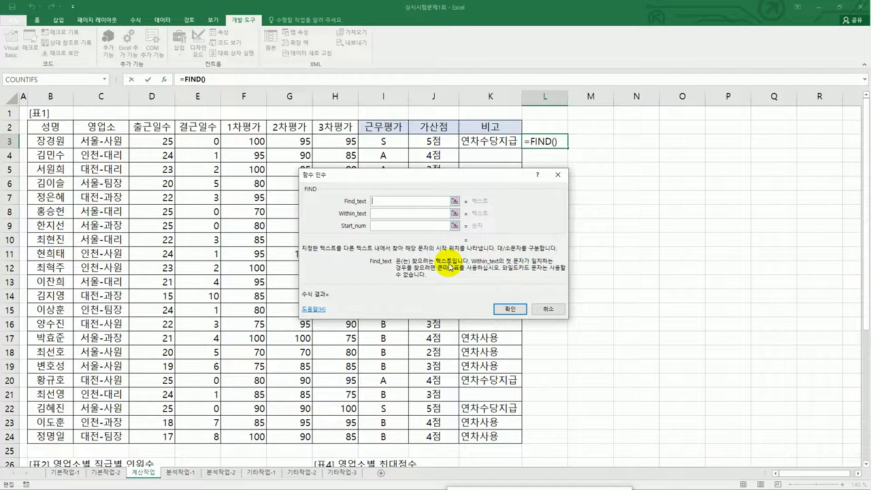
Step: Complete the FIND function in L3 with "서울" as Find_text and C3 as Within_text, leaving Start_num empty
{"action": "type", "text": "tj"}
{"action": "key", "text": "BackSpace"}
{"action": "key", "text": "BackSpace"}
{"action": "type", "text": "서울"}
{"action": "key", "text": "Tab"}
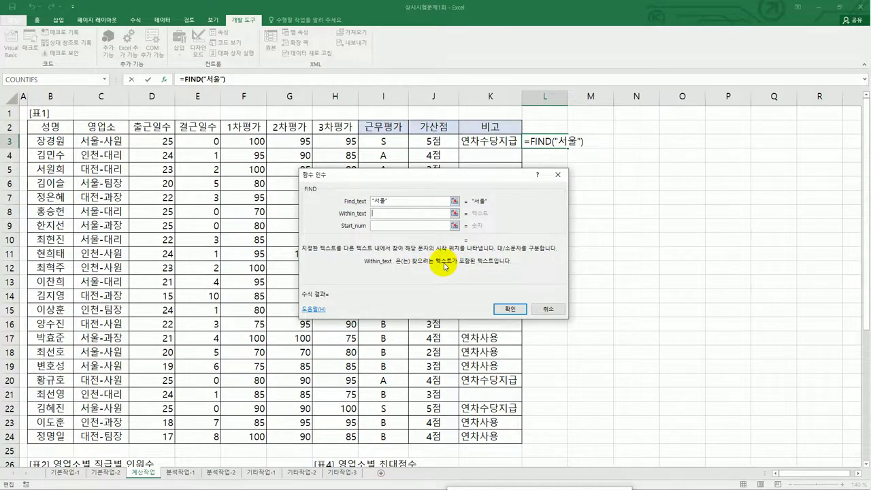
{"action": "left_click", "coordinate": [112, 141]}
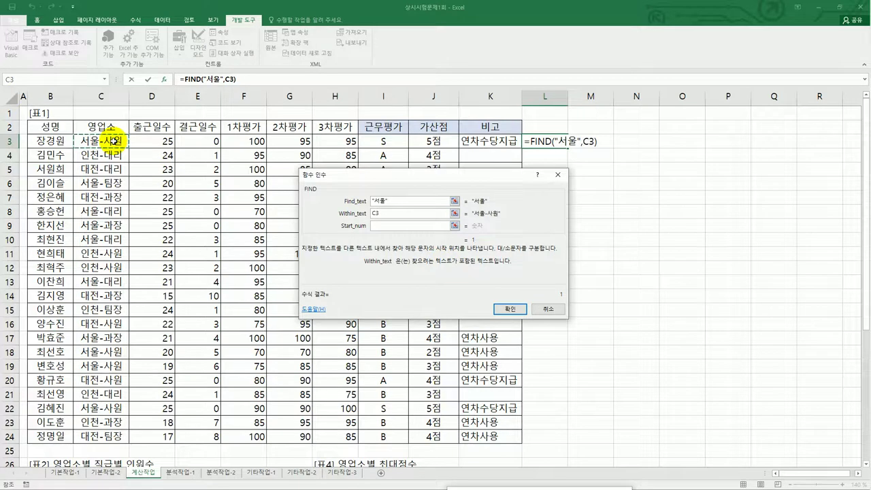
{"action": "left_click", "coordinate": [395, 227]}
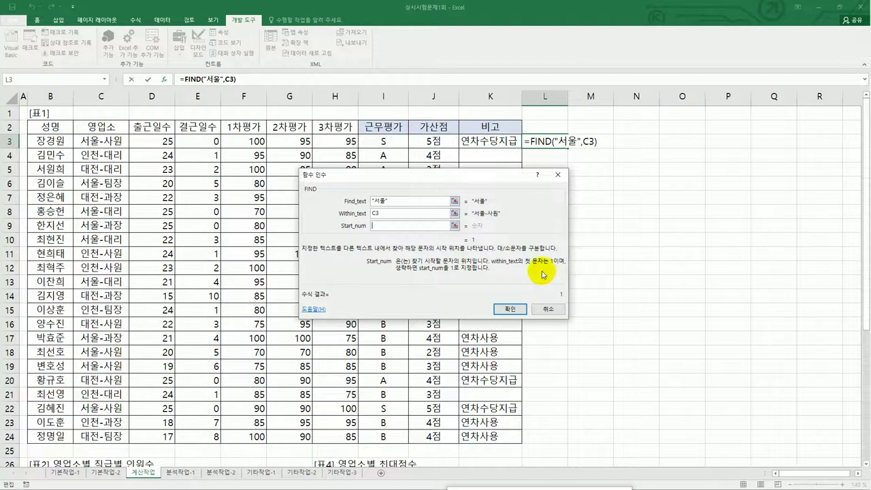
{"action": "left_click", "coordinate": [511, 310]}
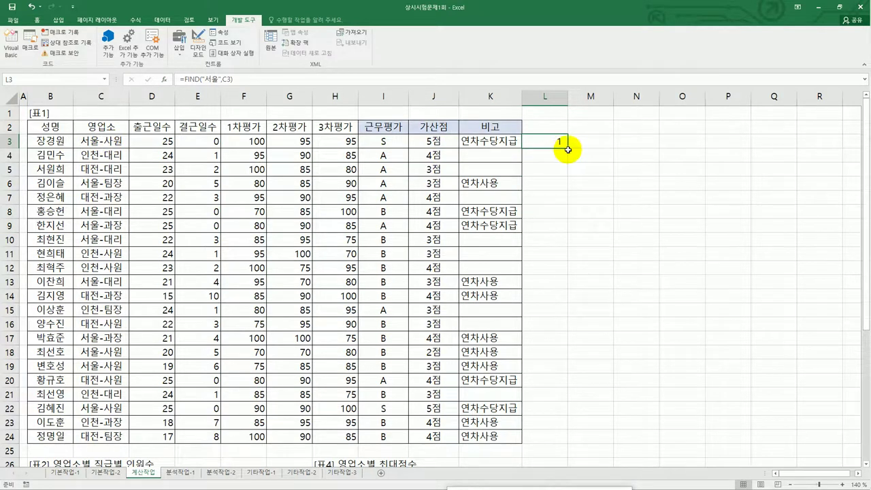
Step: Fill the "서울" FIND formula down to L24 and inspect the copied cells
{"action": "left_click_drag", "start_coordinate": [567, 148], "coordinate": [565, 449]}
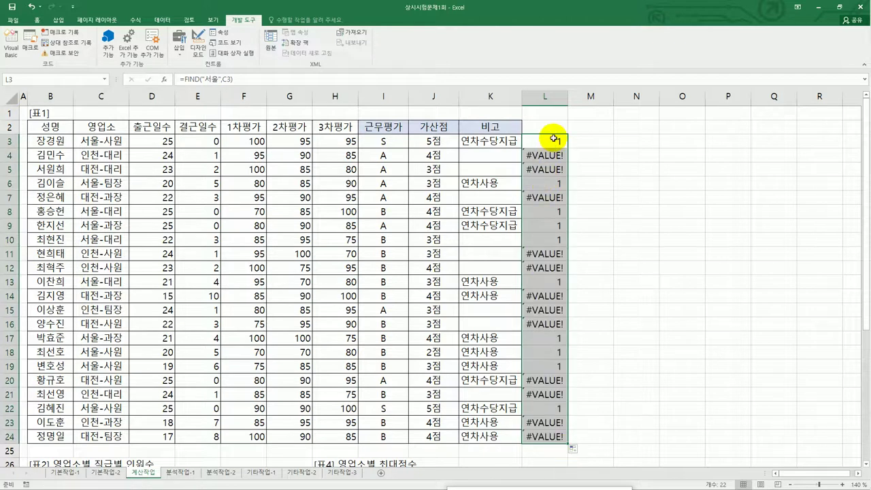
{"action": "left_click", "coordinate": [558, 222]}
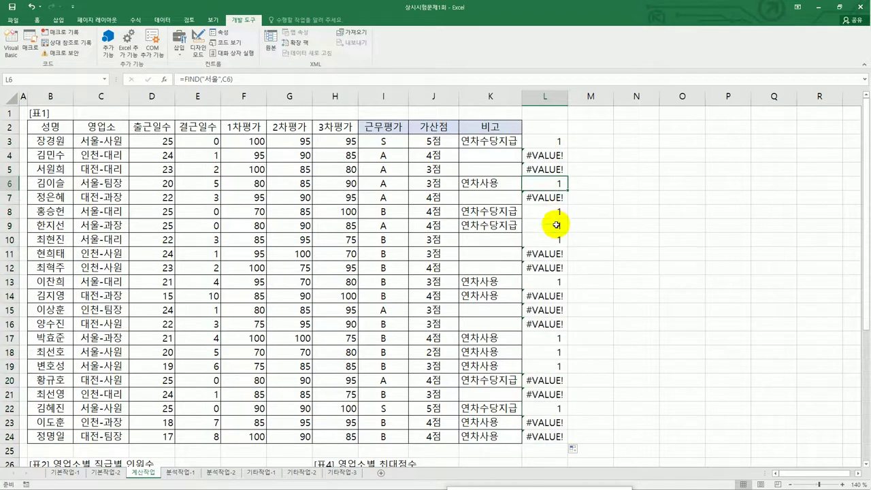
{"action": "left_click", "coordinate": [547, 156]}
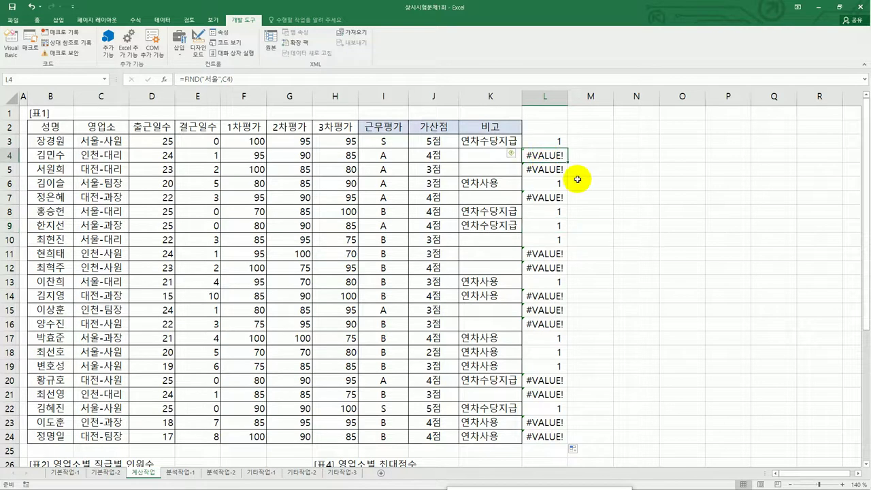
Step: Change the search text of the FIND formula in L3 to "대리" and fill it down to L24
{"action": "left_click", "coordinate": [558, 143]}
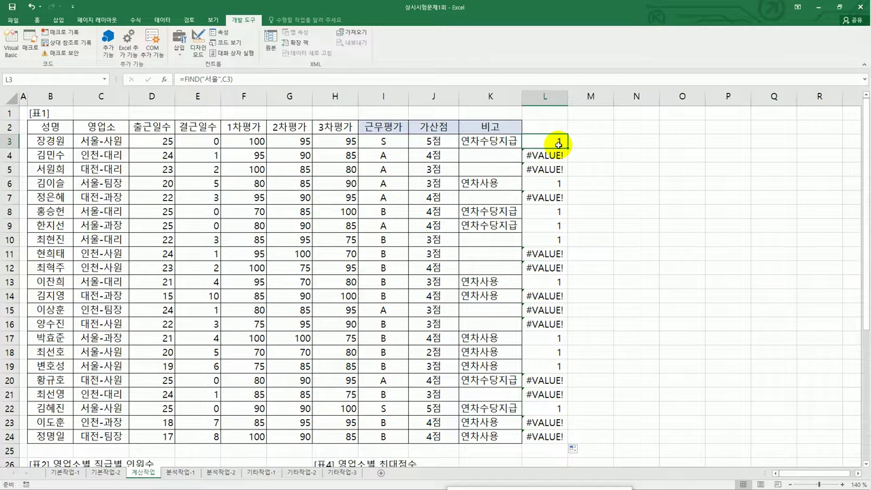
{"action": "double_click", "coordinate": [558, 144]}
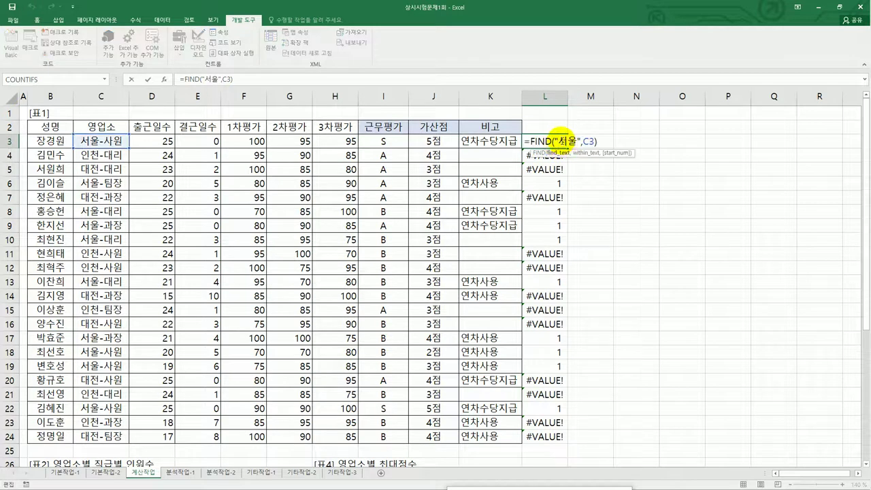
{"action": "left_click_drag", "start_coordinate": [569, 138], "coordinate": [575, 139]}
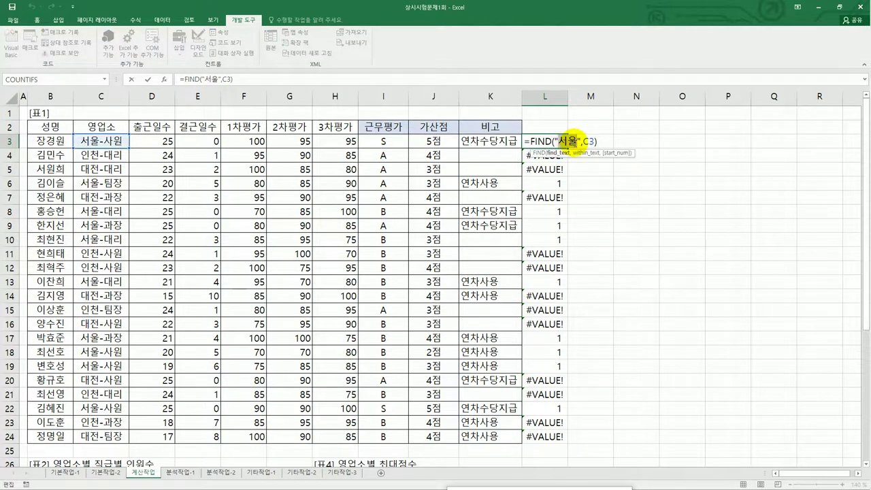
{"action": "type", "text": "대리"}
{"action": "key", "text": "Return"}
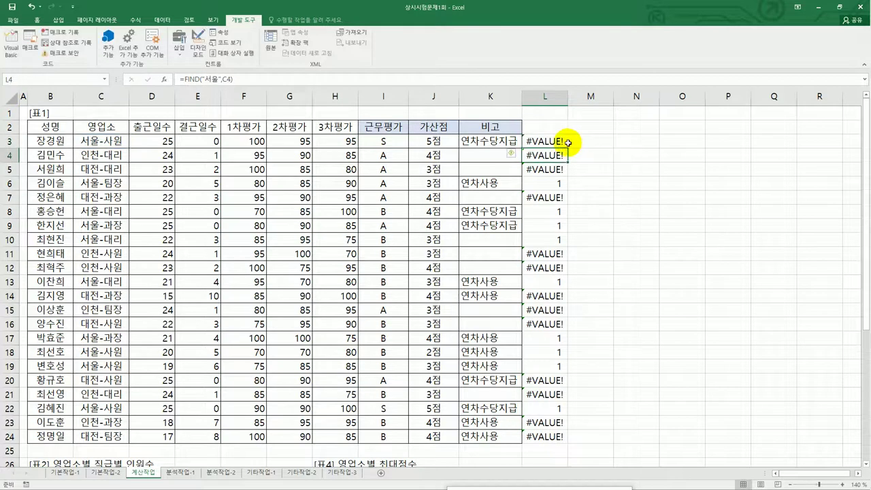
{"action": "left_click", "coordinate": [556, 140]}
{"action": "left_click_drag", "start_coordinate": [567, 149], "coordinate": [553, 443]}
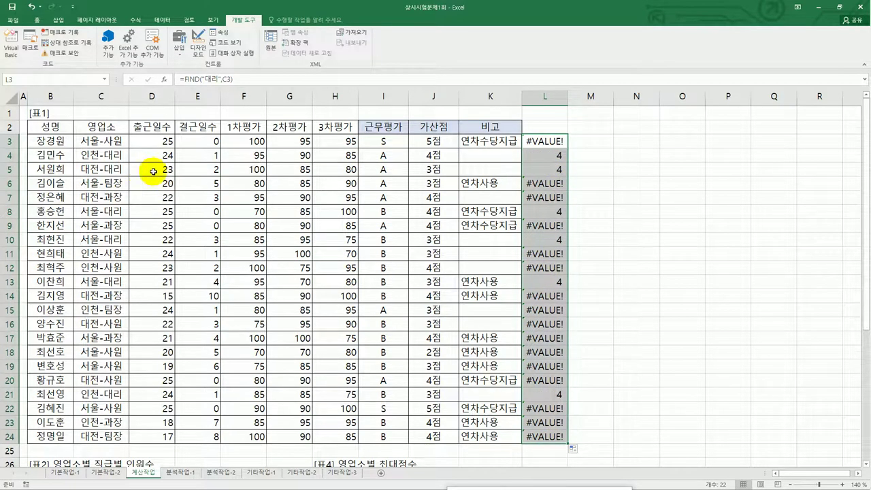
Step: Check the "대리" FIND results in L4 and L5, and clear the trial formulas from L3:L24
{"action": "left_click", "coordinate": [548, 158]}
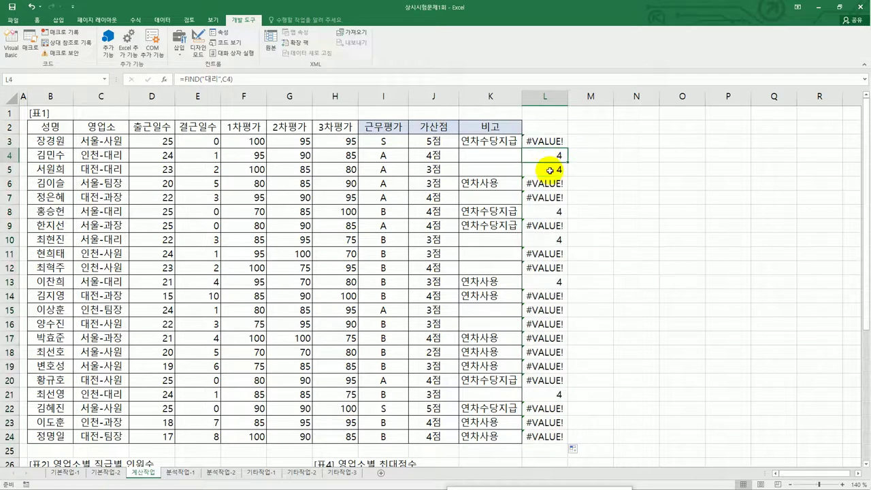
{"action": "left_click", "coordinate": [550, 170]}
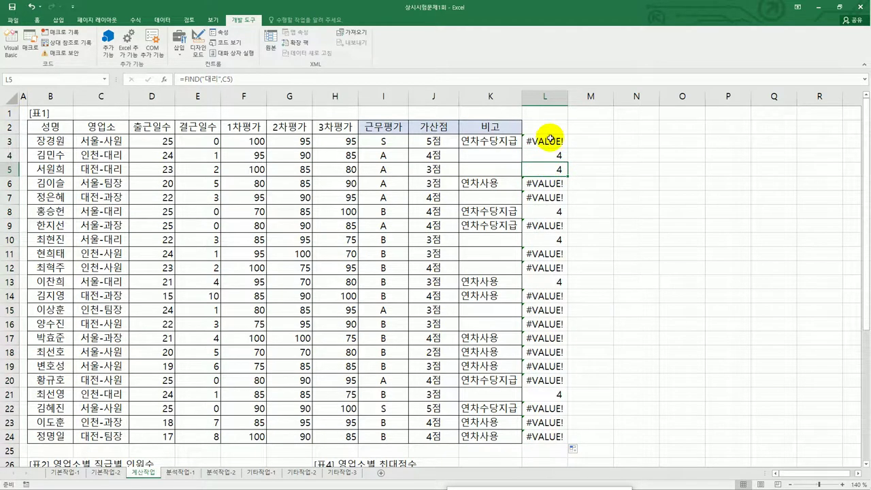
{"action": "left_click_drag", "start_coordinate": [555, 140], "coordinate": [562, 436]}
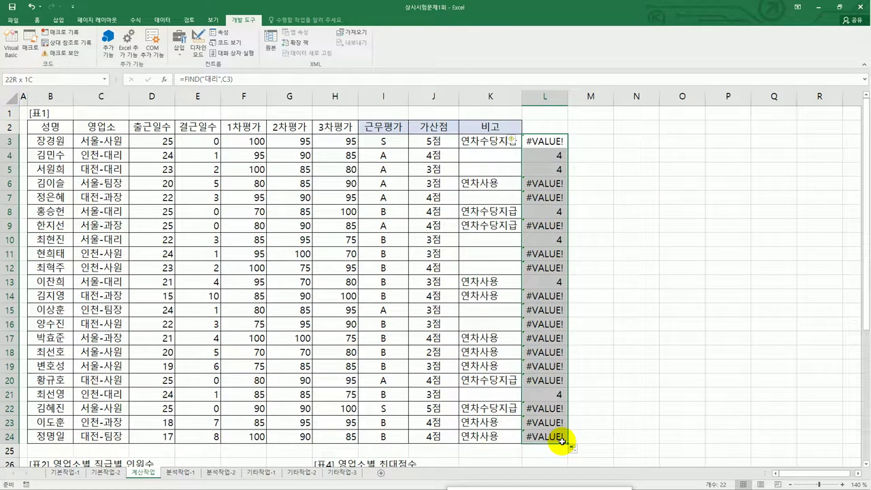
{"action": "left_click_drag", "start_coordinate": [562, 440], "coordinate": [562, 441]}
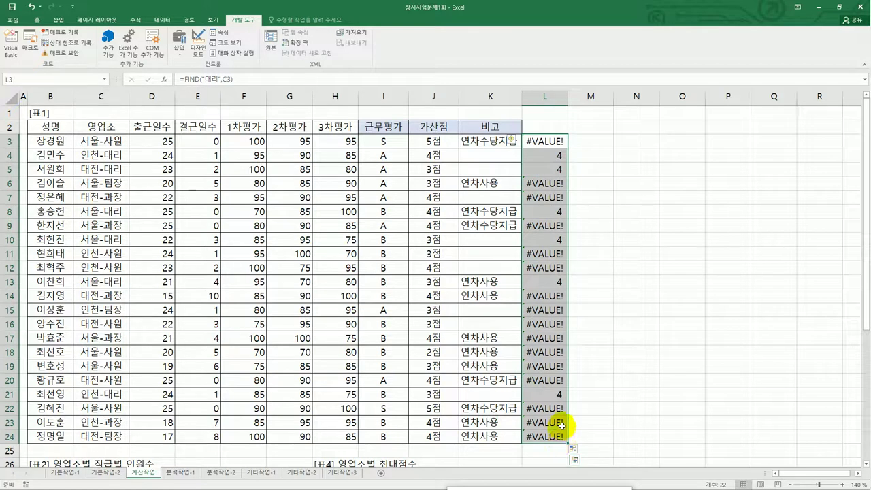
{"action": "key", "text": "Delete"}
Step: Start a formula in 표2's 서울/사원 cell C28 with an IF function nested inside COUNT
{"action": "scroll", "coordinate": [175, 289], "scroll_direction": "down", "scroll_amount": 4}
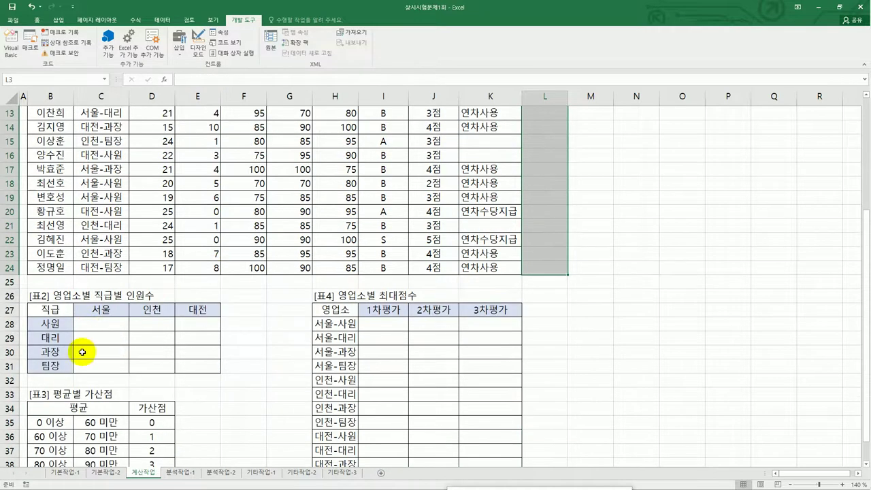
{"action": "left_click", "coordinate": [90, 328]}
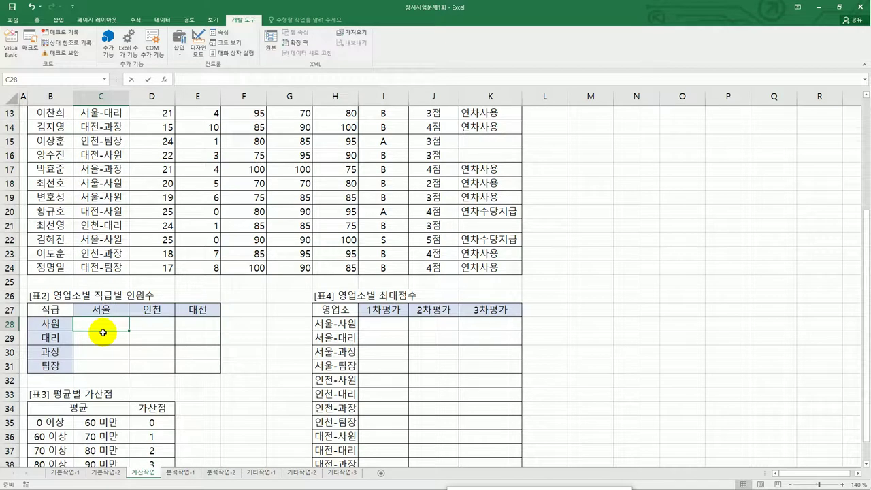
{"action": "type", "text": "=채"}
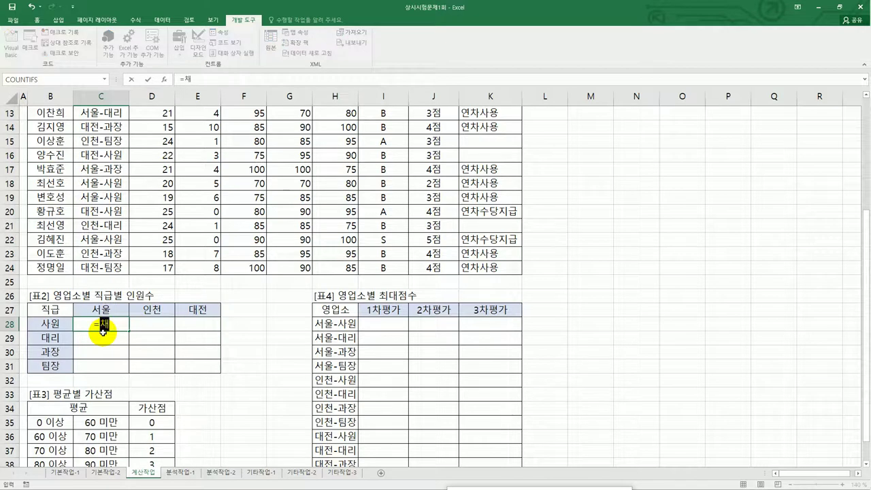
{"action": "key", "text": "BackSpace"}
{"action": "key", "text": "Hangul"}
{"action": "type", "text": "cou"}
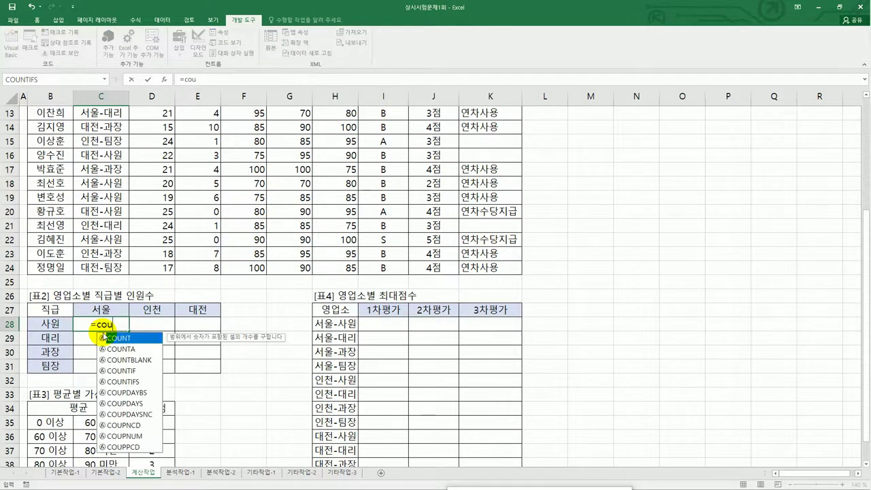
{"action": "type", "text": "nt"}
{"action": "double_click", "coordinate": [103, 337]}
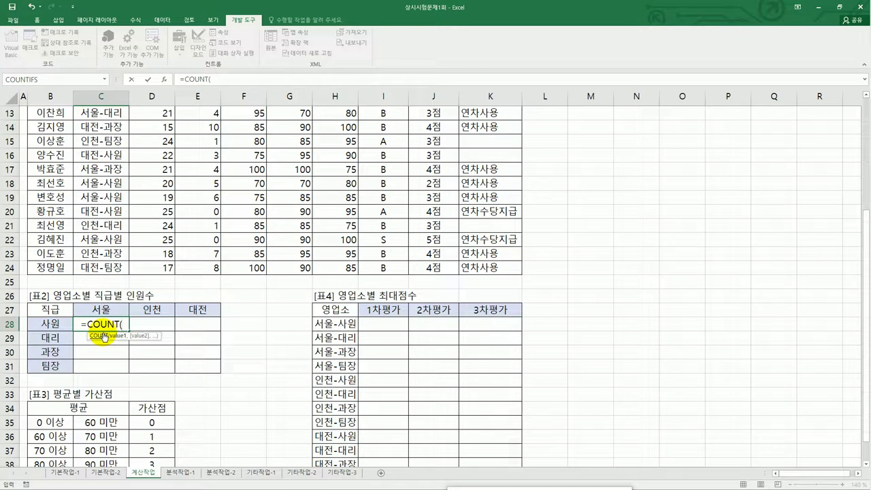
{"action": "type", "text": "if"}
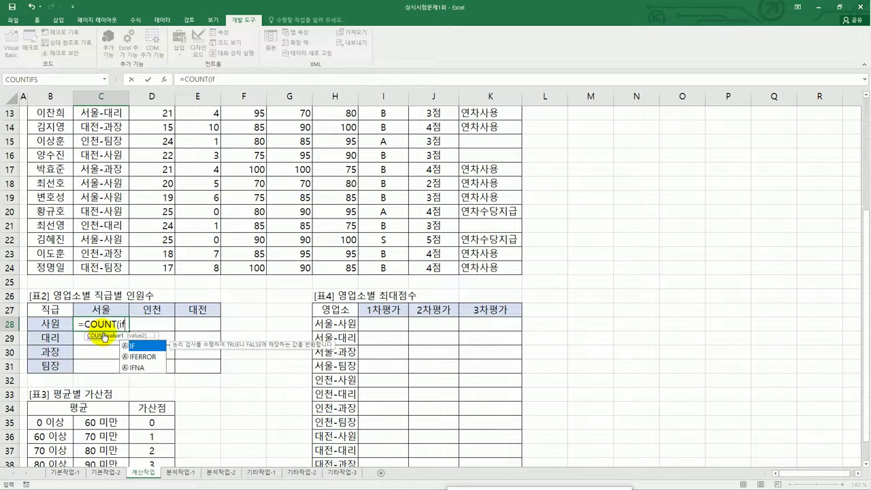
{"action": "key", "text": "Tab"}
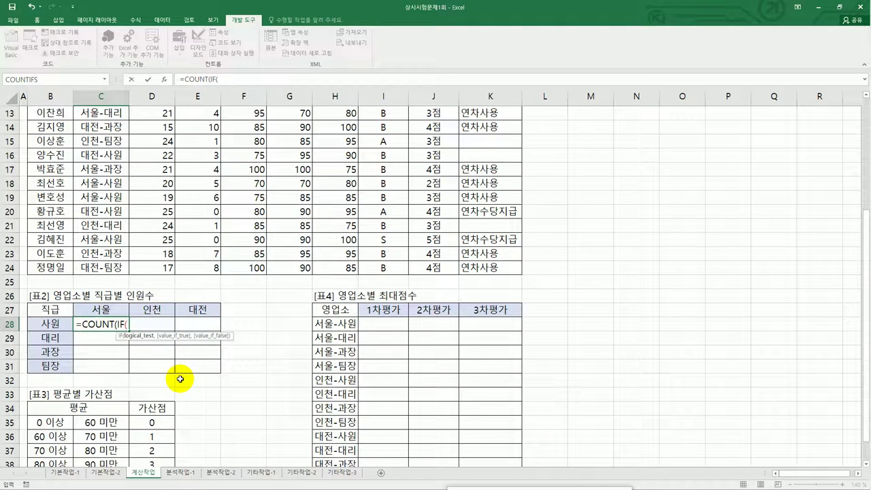
Step: Enter the IF logical test as two parenthesised conditions multiplied together, each ending in >=1 with its left side left blank
{"action": "type", "text": "("}
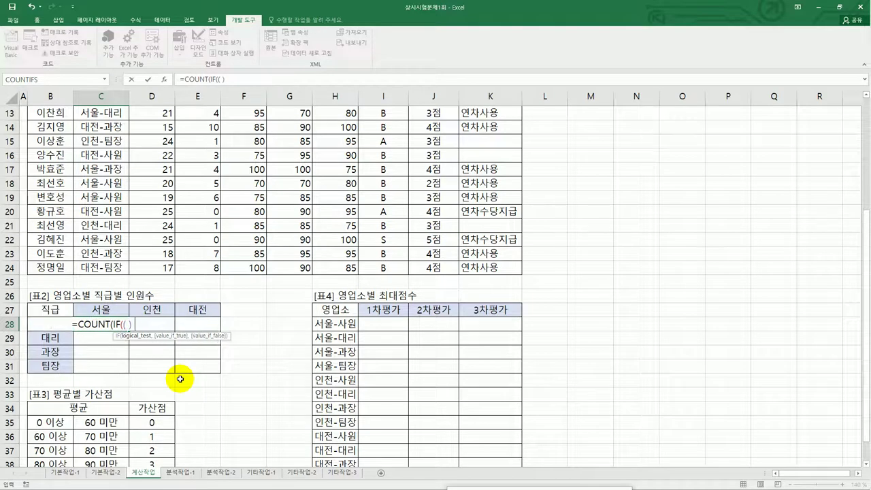
{"action": "type", "text": " ) * ( )"}
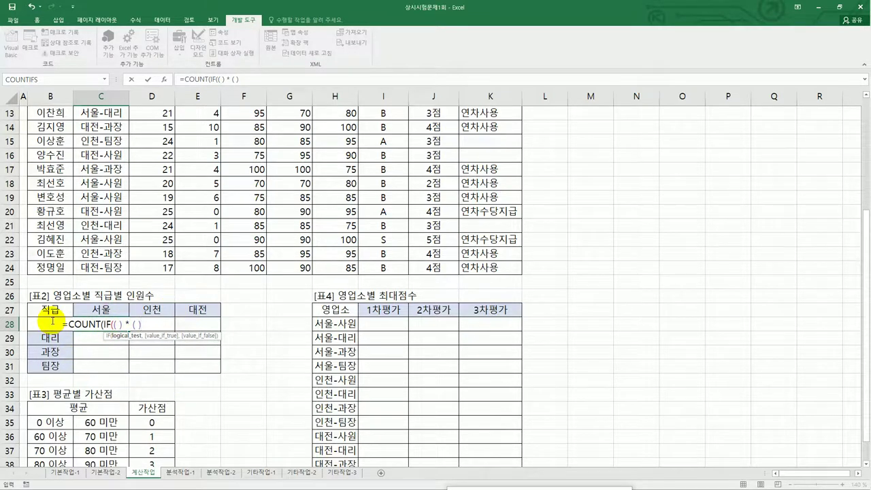
{"action": "left_click", "coordinate": [114, 324]}
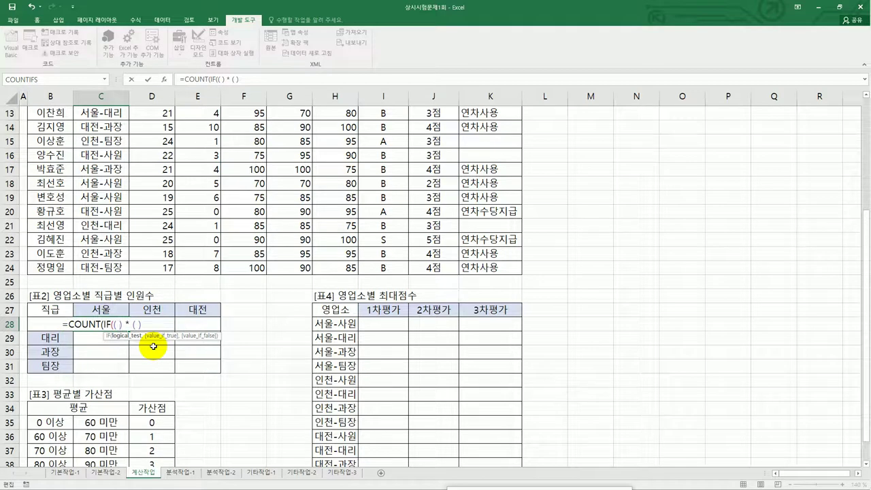
{"action": "type", "text": ">="}
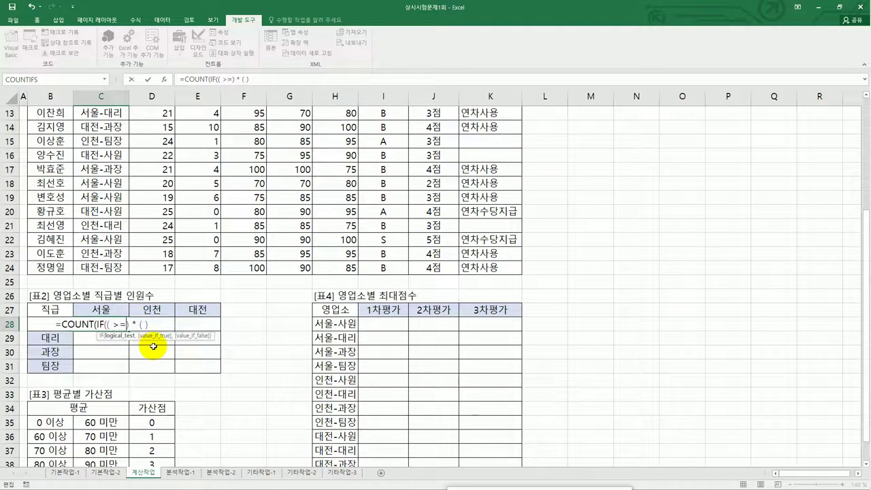
{"action": "type", "text": "1"}
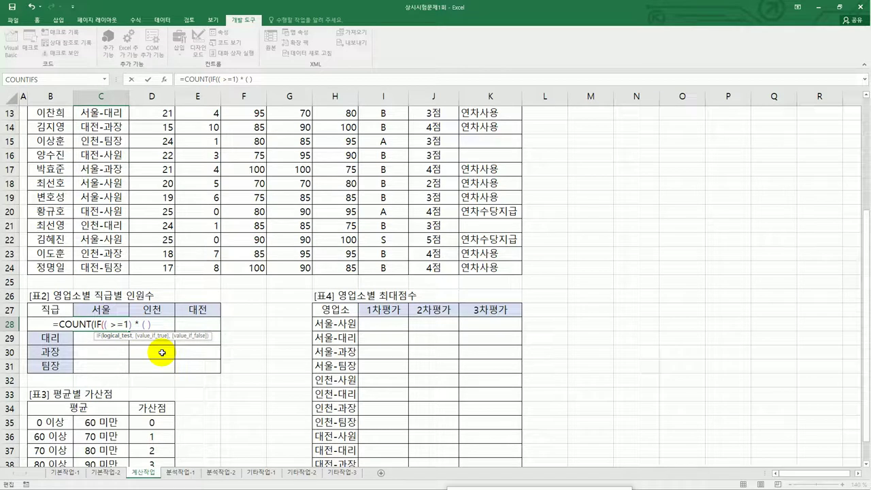
{"action": "type", "text": ">=4"}
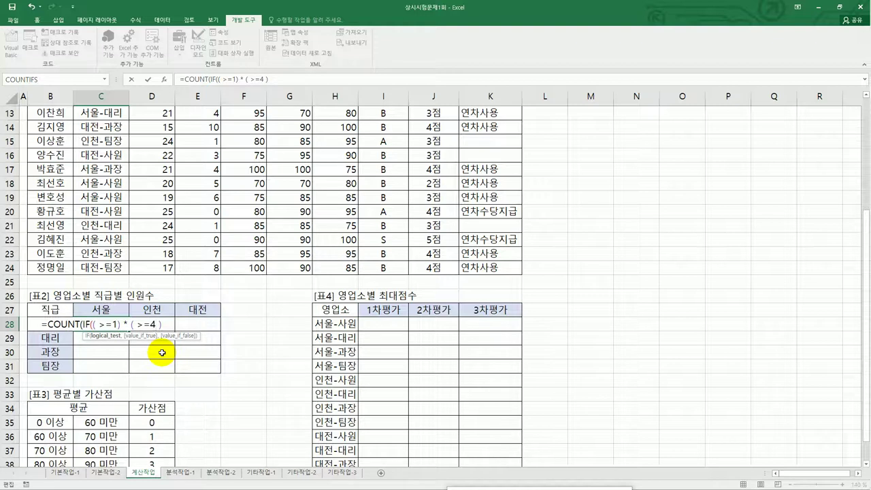
{"action": "key", "text": "BackSpace"}
{"action": "type", "text": "1"}
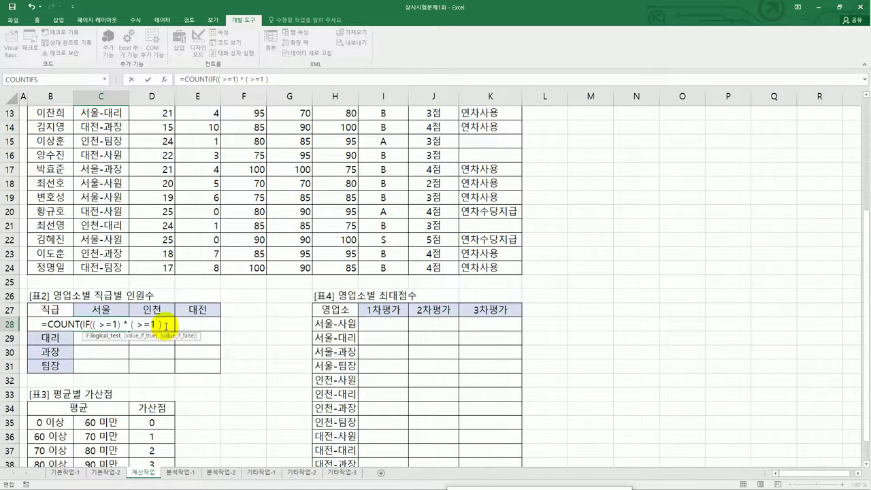
Step: Give IF the value 1 when true, omit the false value, and close both the IF and COUNT functions
{"action": "type", "text": ","}
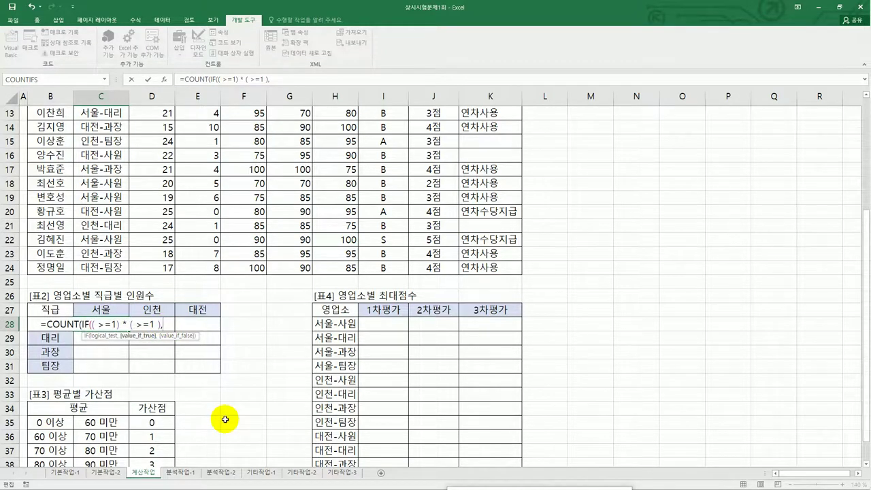
{"action": "type", "text": "1"}
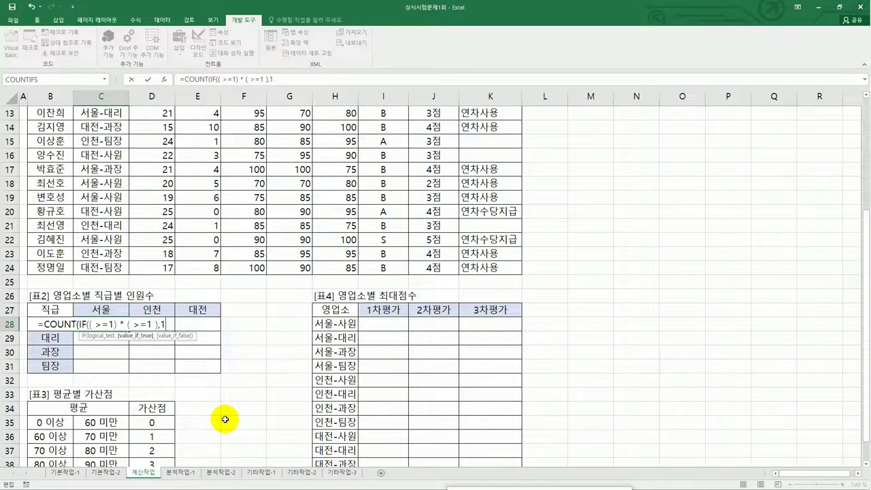
{"action": "type", "text": ")"}
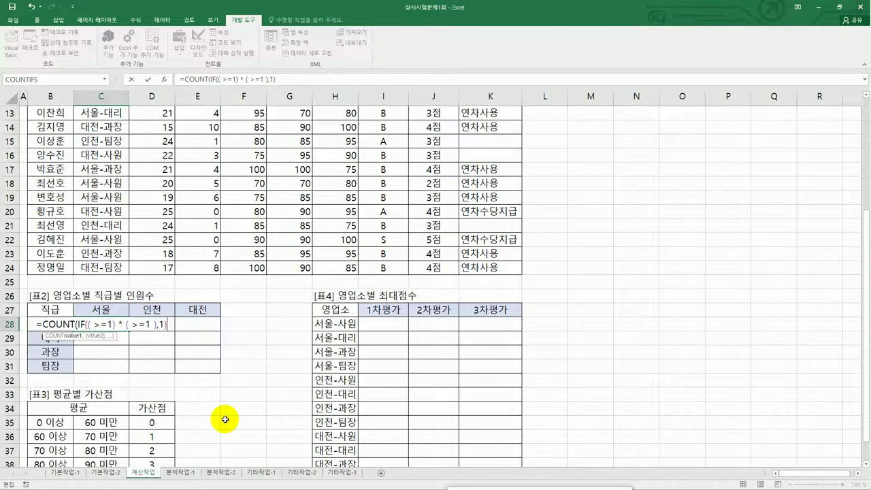
{"action": "type", "text": ")"}
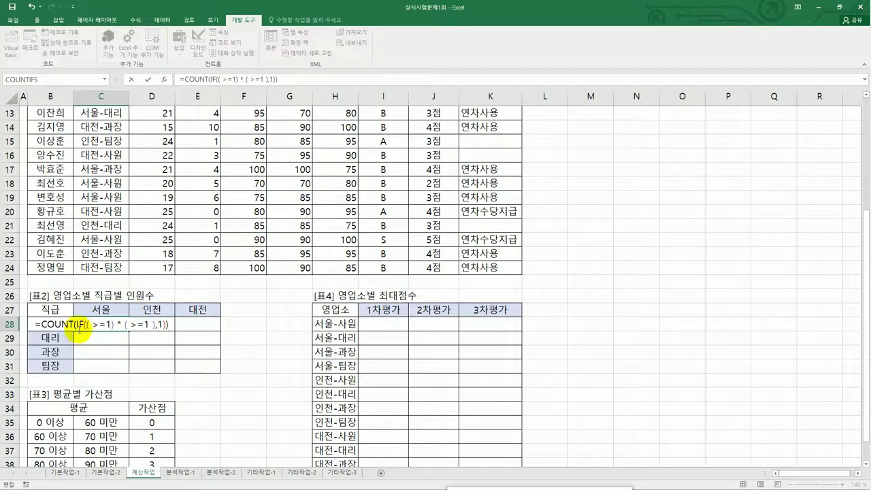
Step: Insert a FIND function before >=1 in the first condition, with the row-locked office header C$27 as its search text
{"action": "left_click", "coordinate": [161, 324]}
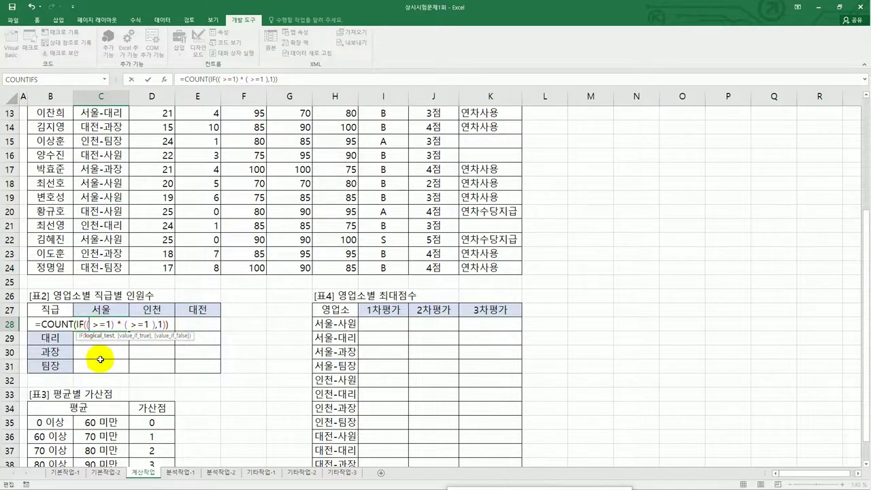
{"action": "type", "text": "fi"}
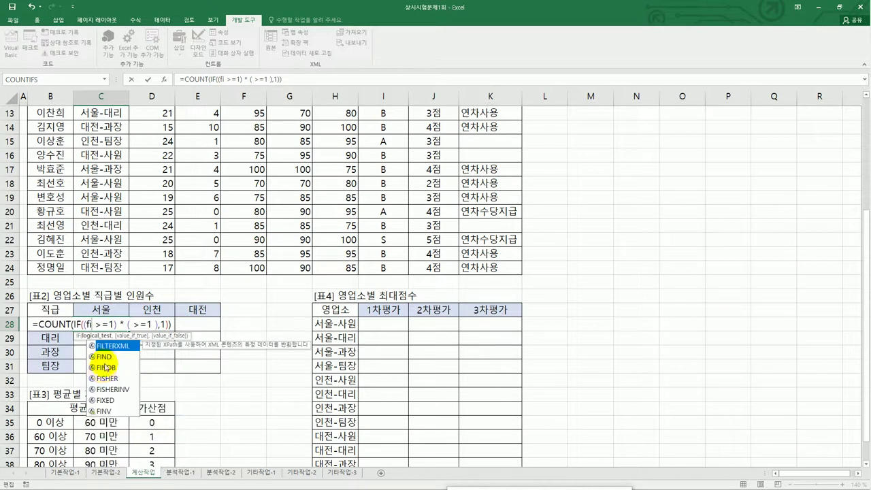
{"action": "double_click", "coordinate": [105, 358]}
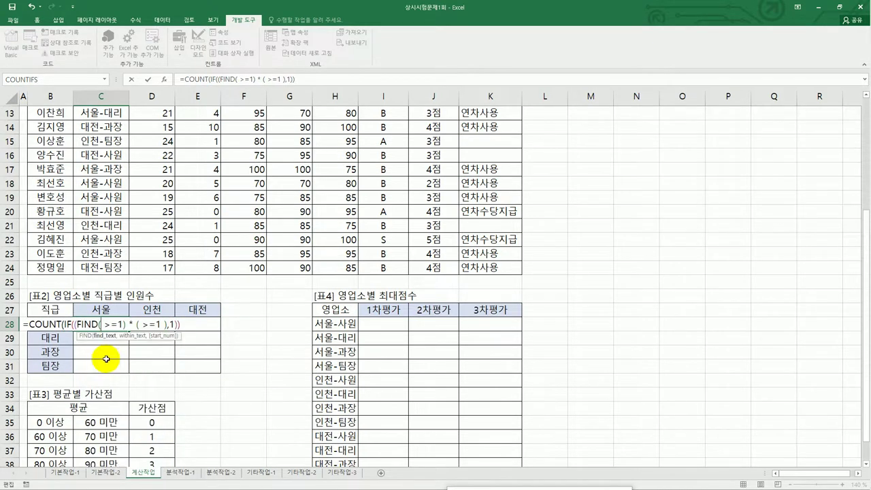
{"action": "left_click", "coordinate": [104, 310]}
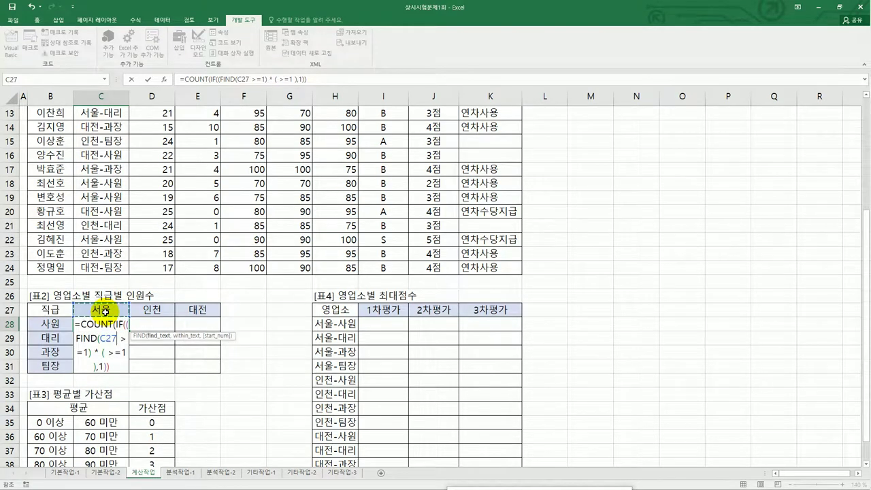
{"action": "key", "text": "F4"}
{"action": "key", "text": "F4"}
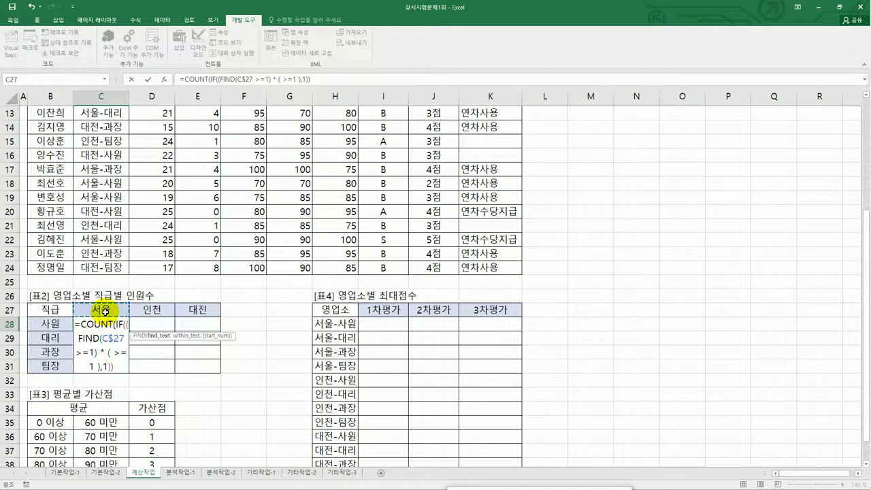
{"action": "type", "text": ","}
Step: Set the first FIND's within_text to the absolute 영업소 range $C$3:$C$24 and close the function
{"action": "scroll", "coordinate": [153, 248], "scroll_direction": "up", "scroll_amount": 4}
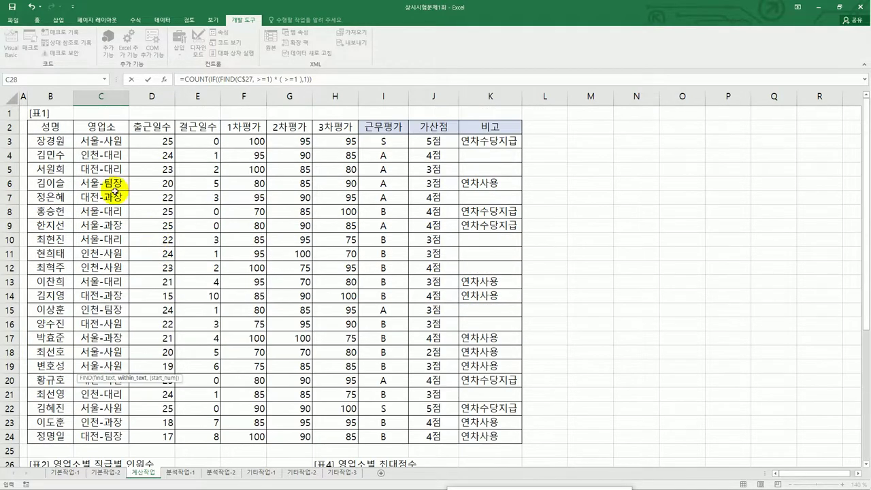
{"action": "left_click_drag", "start_coordinate": [108, 142], "coordinate": [100, 430]}
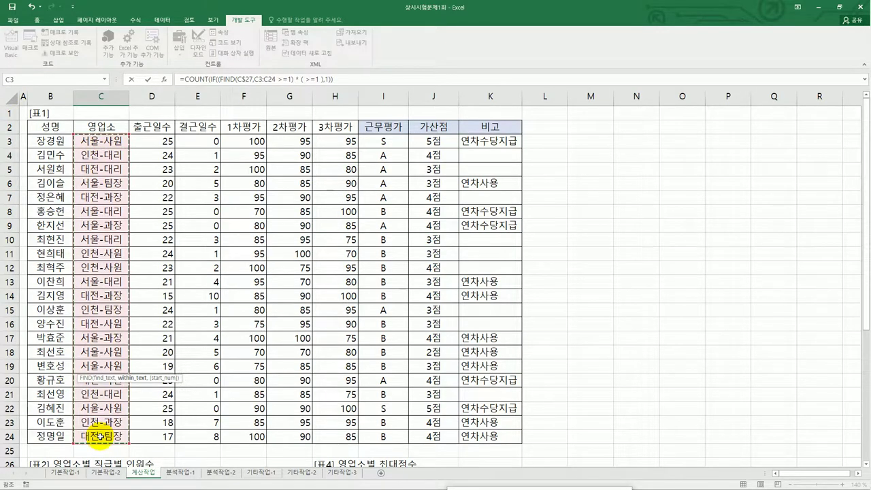
{"action": "key", "text": "F4"}
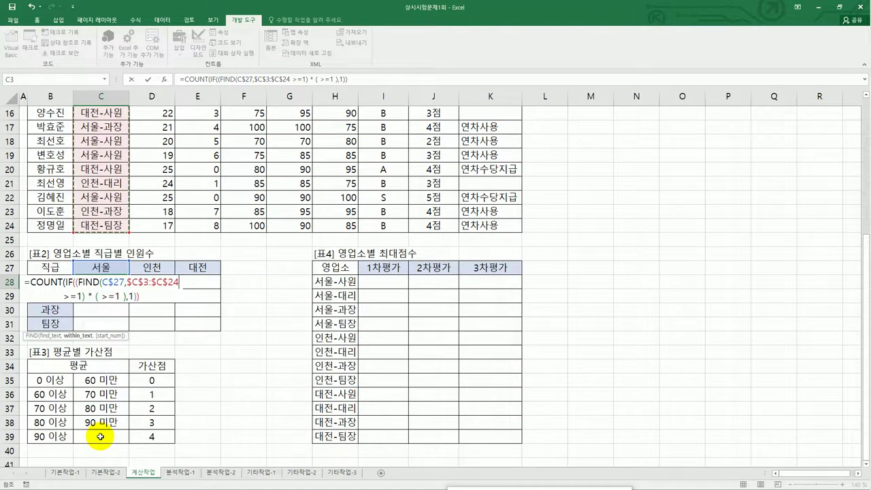
{"action": "type", "text": ")"}
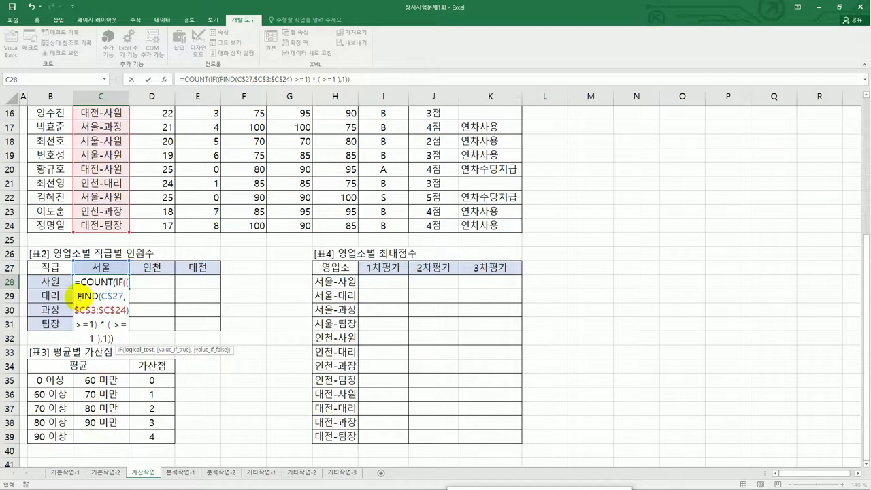
{"action": "left_click_drag", "start_coordinate": [72, 295], "coordinate": [131, 311]}
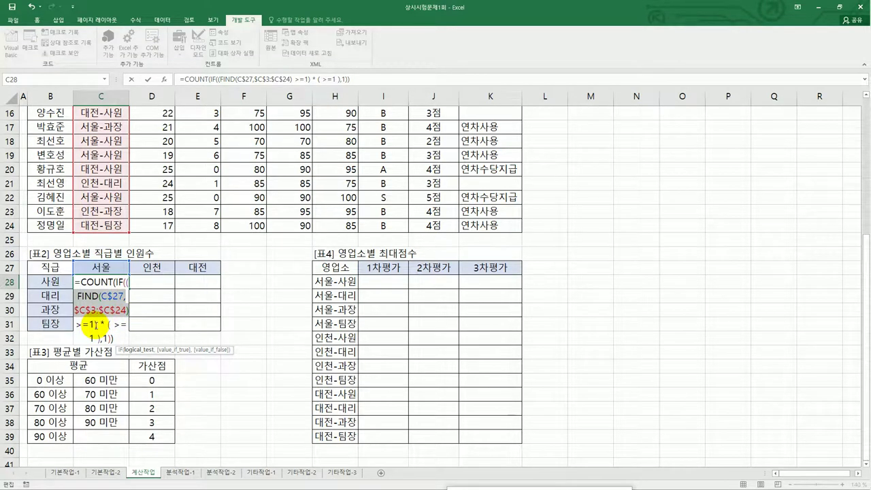
Step: Insert a FIND function before >=1 in the second condition, with the column-locked rank header $B28 as its search text
{"action": "left_click", "coordinate": [112, 325]}
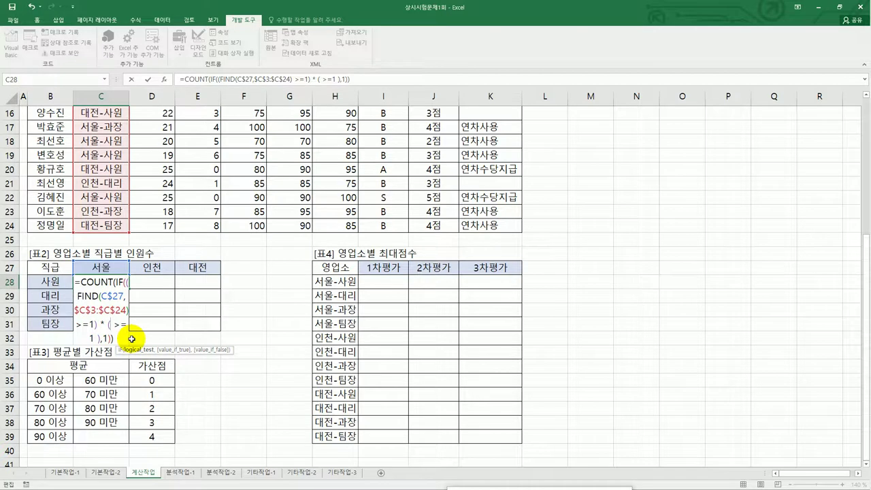
{"action": "type", "text": "fi"}
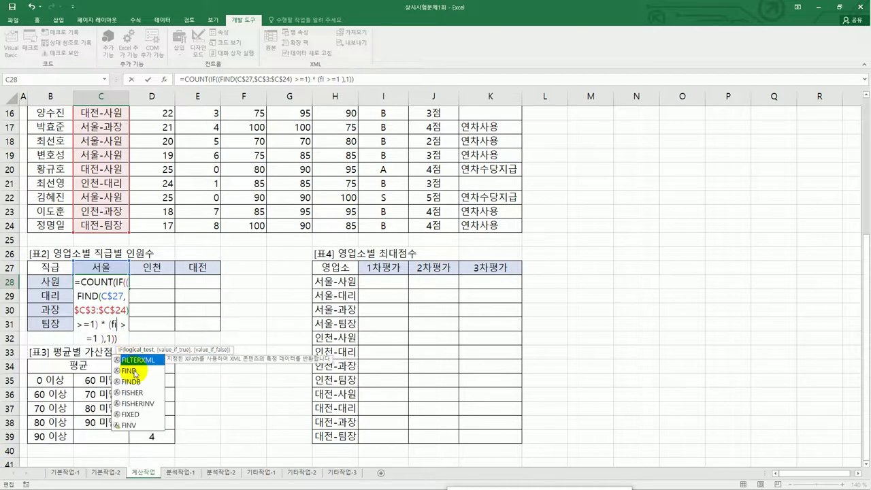
{"action": "double_click", "coordinate": [134, 371]}
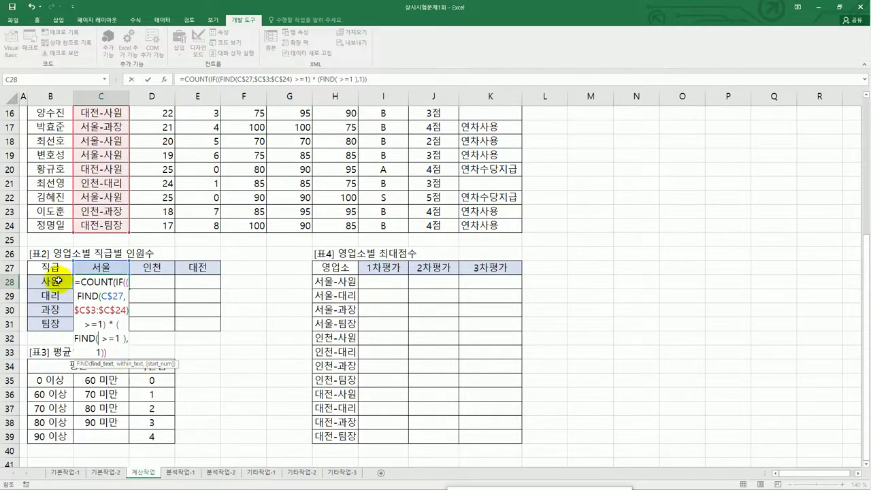
{"action": "left_click", "coordinate": [58, 280]}
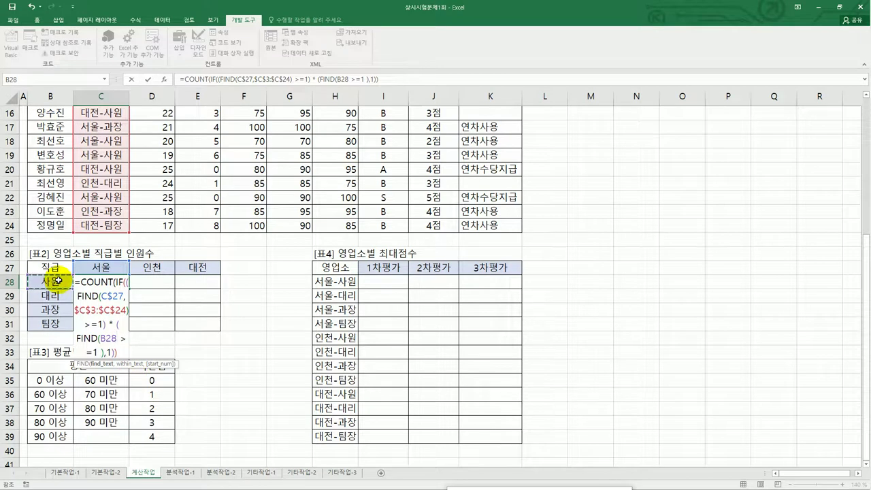
{"action": "key", "text": "F4"}
{"action": "key", "text": "F4"}
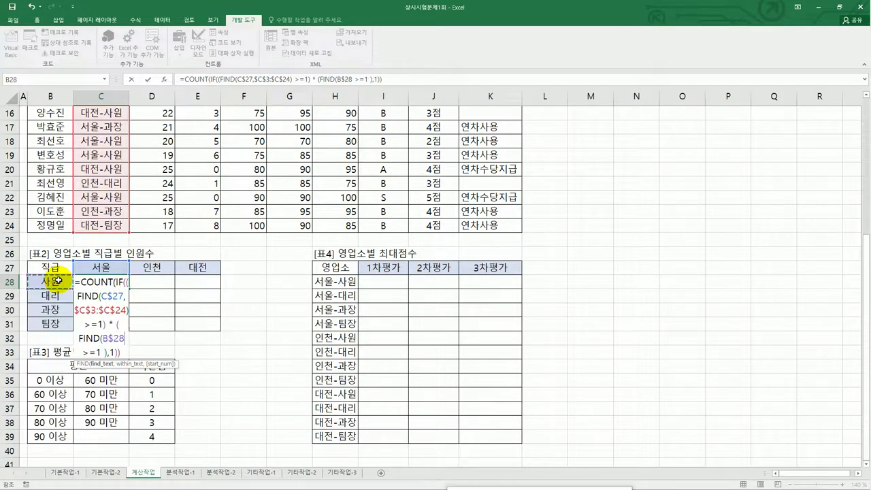
{"action": "key", "text": "F4"}
{"action": "type", "text": ","}
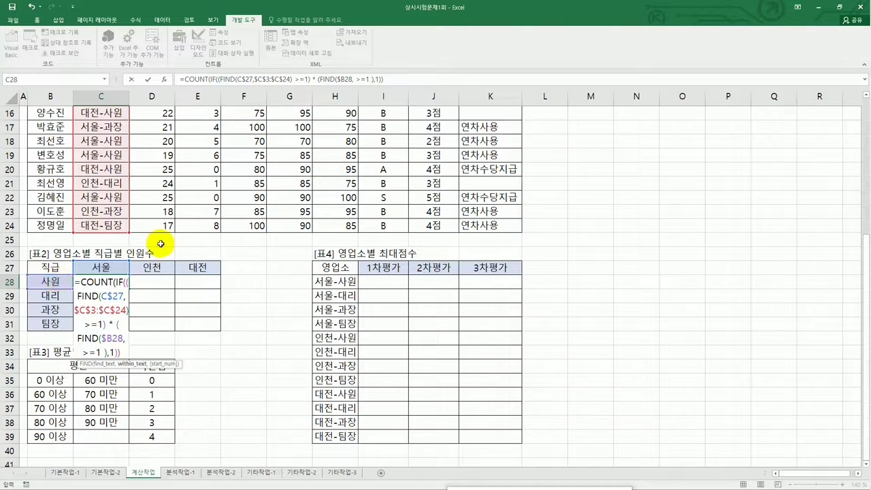
Step: Set the second FIND's within_text to the absolute 영업소 range $C$3:$C$24 and close the function
{"action": "scroll", "coordinate": [160, 243], "scroll_direction": "up", "scroll_amount": 5}
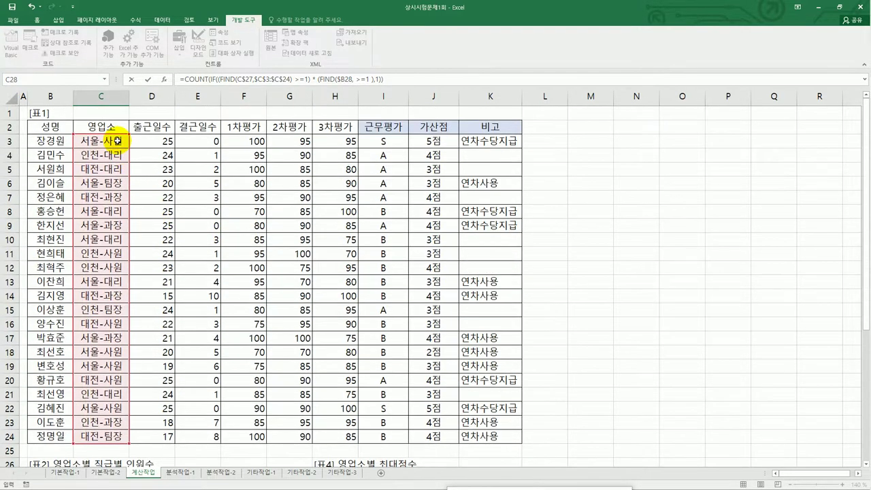
{"action": "left_click_drag", "start_coordinate": [117, 141], "coordinate": [115, 431]}
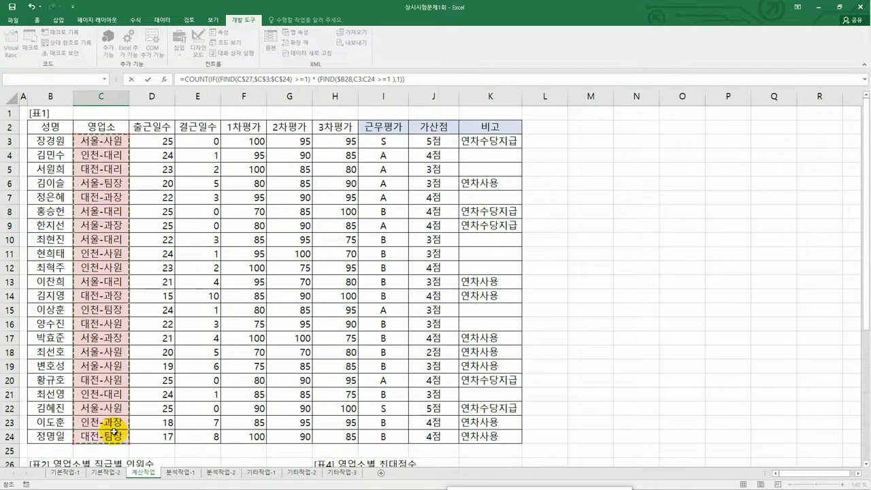
{"action": "key", "text": "F4"}
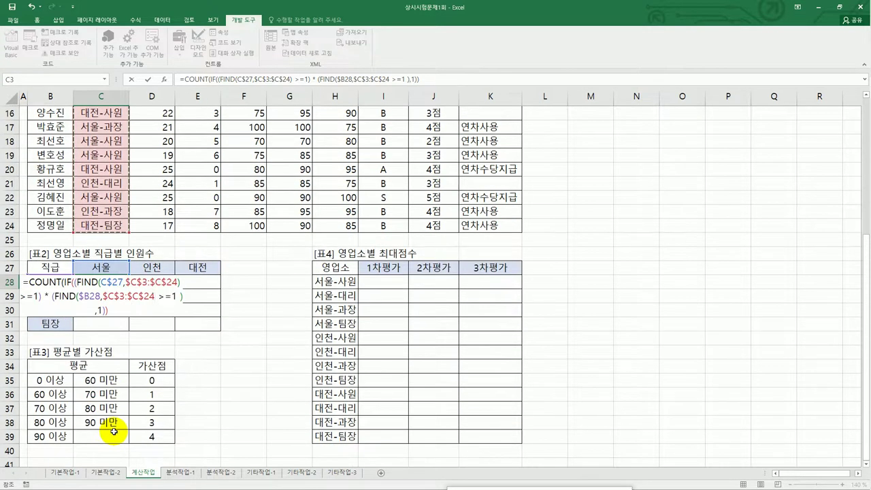
{"action": "type", "text": ")"}
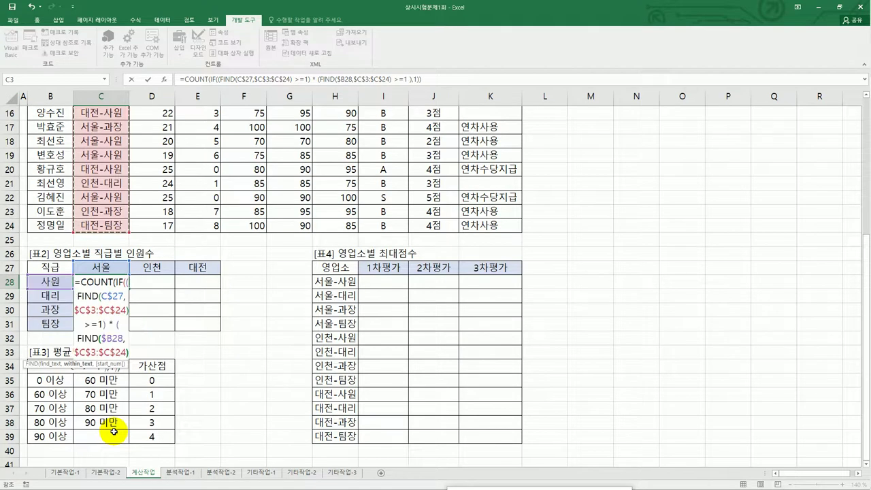
{"action": "key", "text": "Right"}
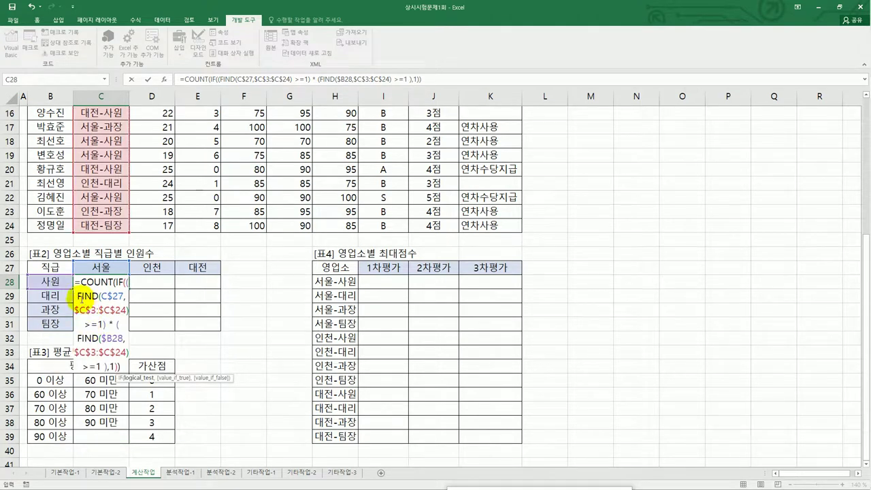
{"action": "left_click_drag", "start_coordinate": [71, 295], "coordinate": [128, 310]}
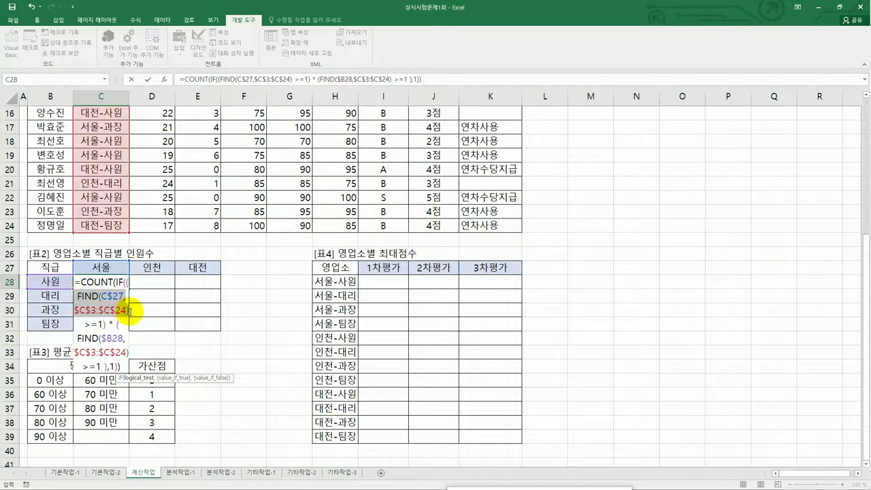
{"action": "key", "text": "F2"}
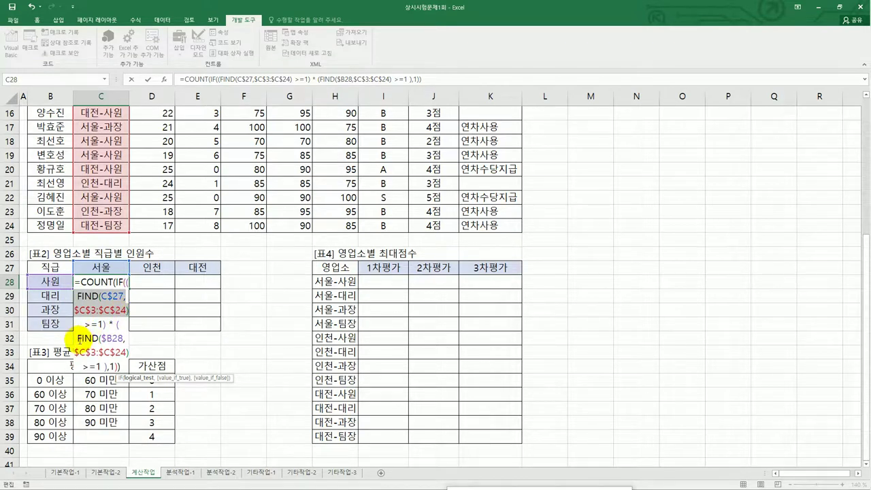
{"action": "left_click_drag", "start_coordinate": [80, 336], "coordinate": [127, 352]}
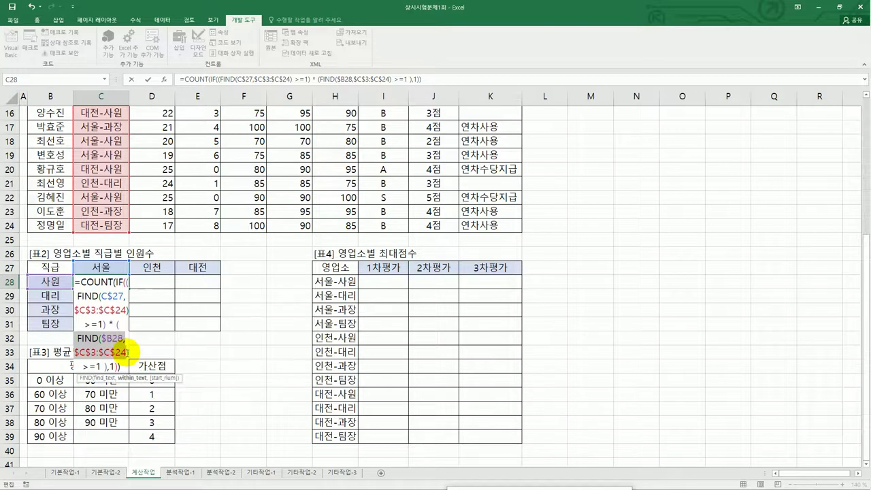
Step: Enter the COUNT formula in C28 as an array formula and fill it across 표2 through E31
{"action": "left_click", "coordinate": [498, 76]}
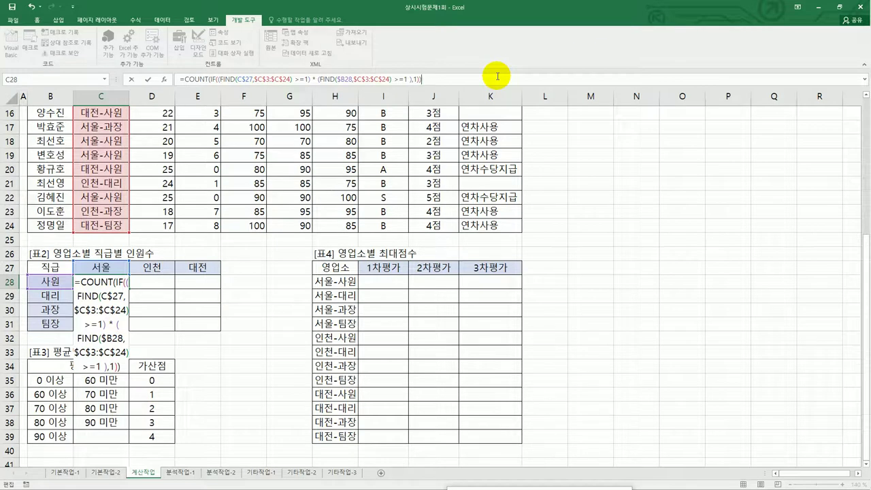
{"action": "key", "text": "ctrl+shift+Return"}
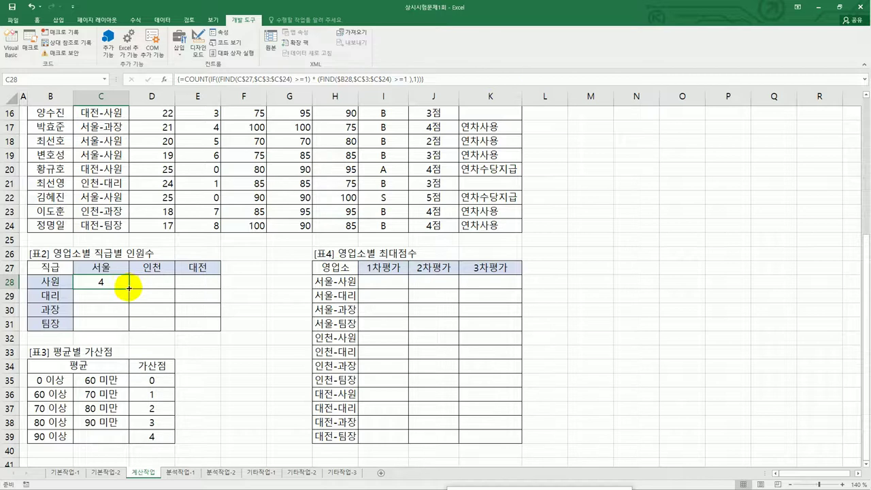
{"action": "left_click_drag", "start_coordinate": [129, 289], "coordinate": [207, 326]}
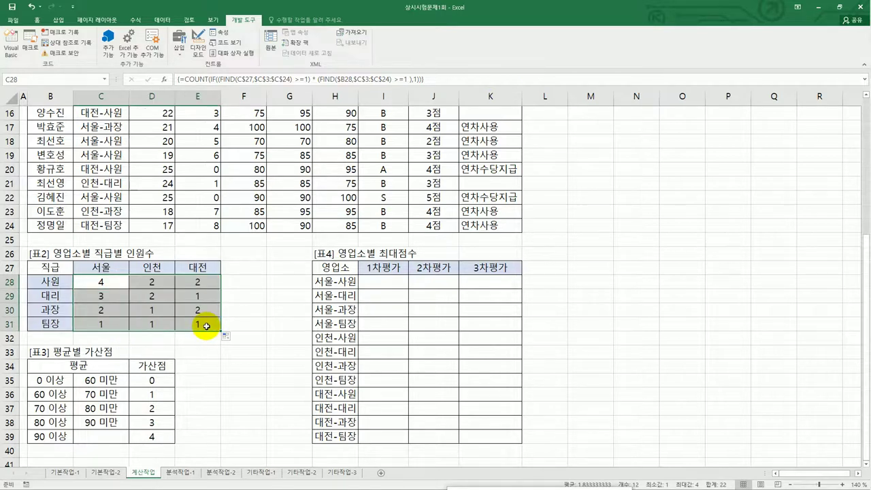
{"action": "left_click", "coordinate": [207, 325]}
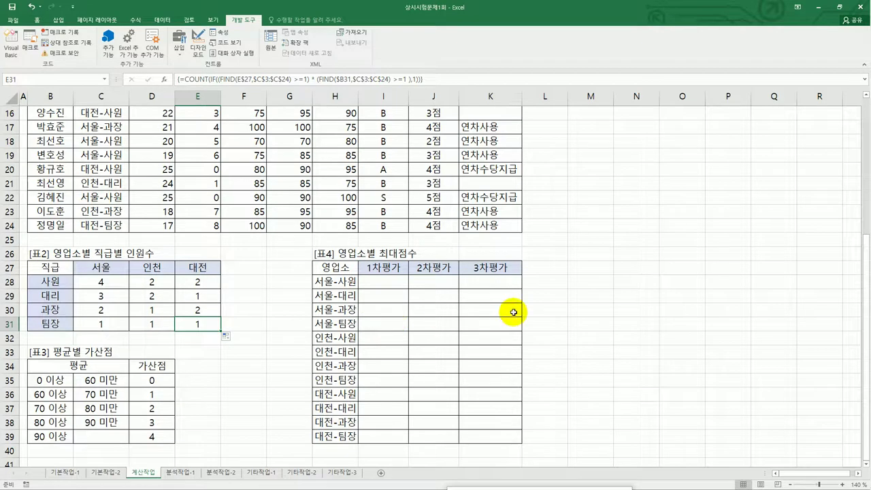
Step: Start an INDEX formula in I28 of 표4 with the row-locked 1차평가 range F$3:F$24 as its array
{"action": "left_click", "coordinate": [387, 284]}
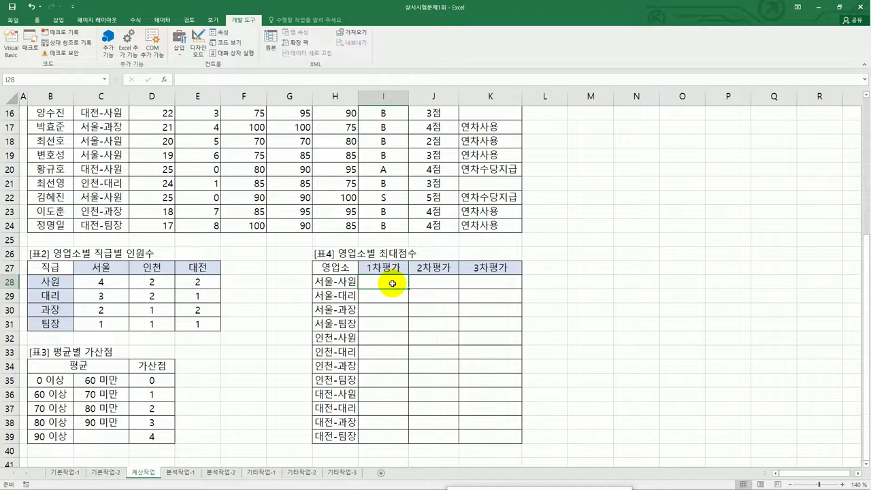
{"action": "type", "text": "=ind"}
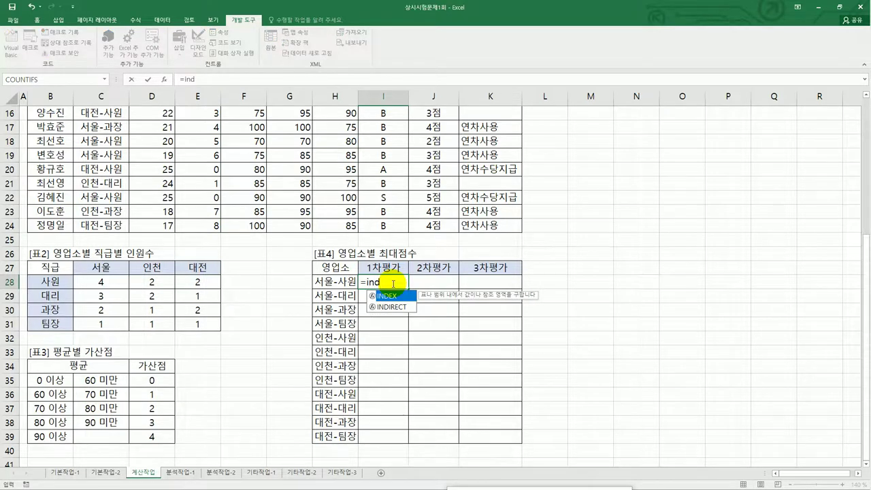
{"action": "key", "text": "Tab"}
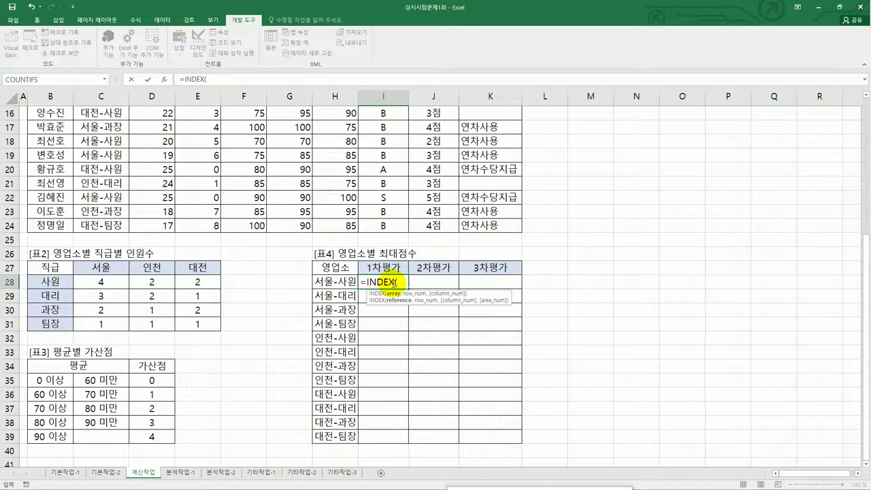
{"action": "scroll", "coordinate": [392, 245], "scroll_direction": "up", "scroll_amount": 4}
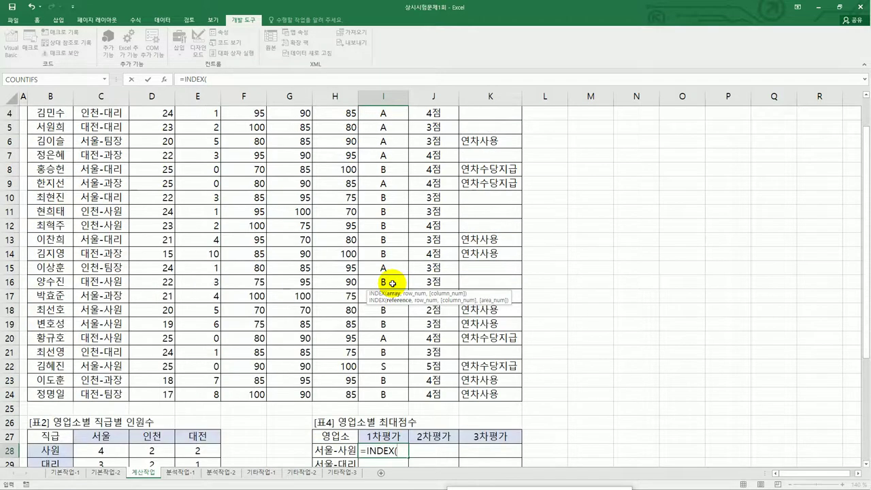
{"action": "scroll", "coordinate": [294, 185], "scroll_direction": "up", "scroll_amount": 1}
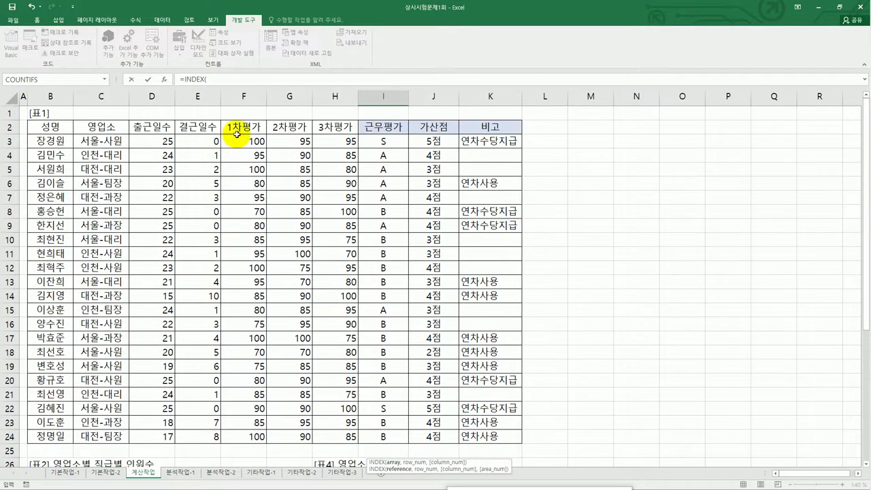
{"action": "left_click_drag", "start_coordinate": [233, 141], "coordinate": [253, 436]}
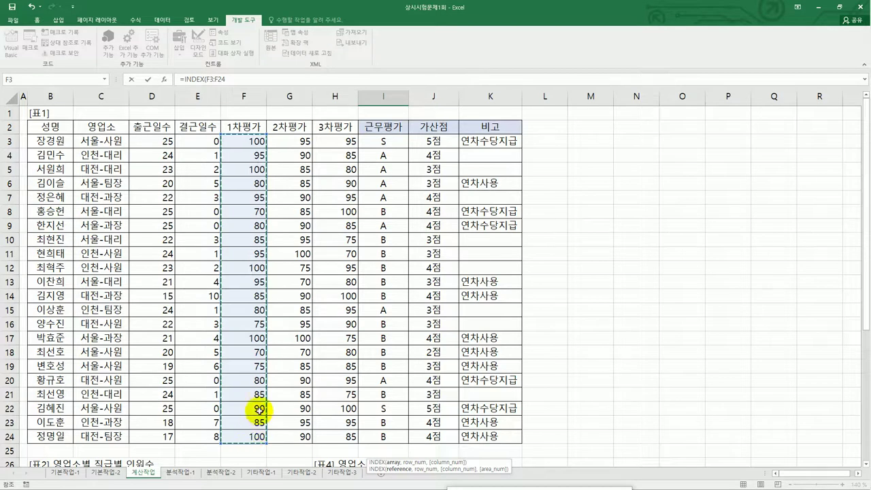
{"action": "scroll", "coordinate": [259, 407], "scroll_direction": "down", "scroll_amount": 4}
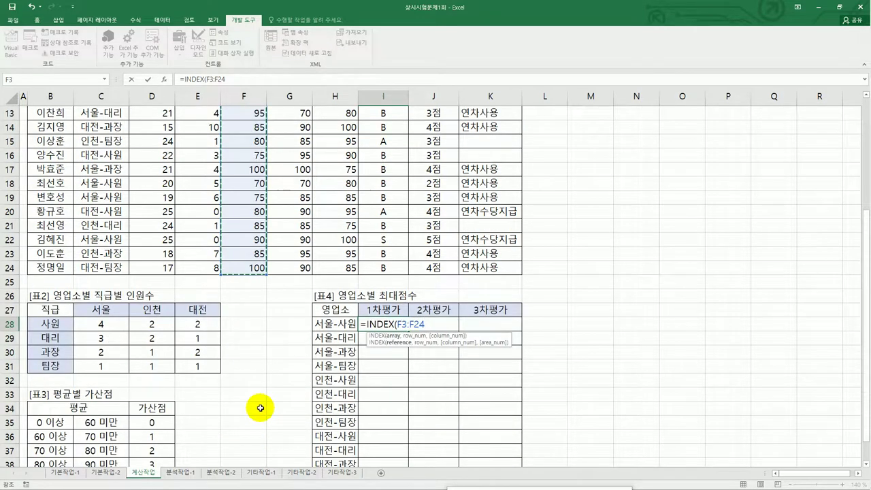
{"action": "key", "text": "F4"}
{"action": "key", "text": "F4"}
{"action": "type", "text": ","}
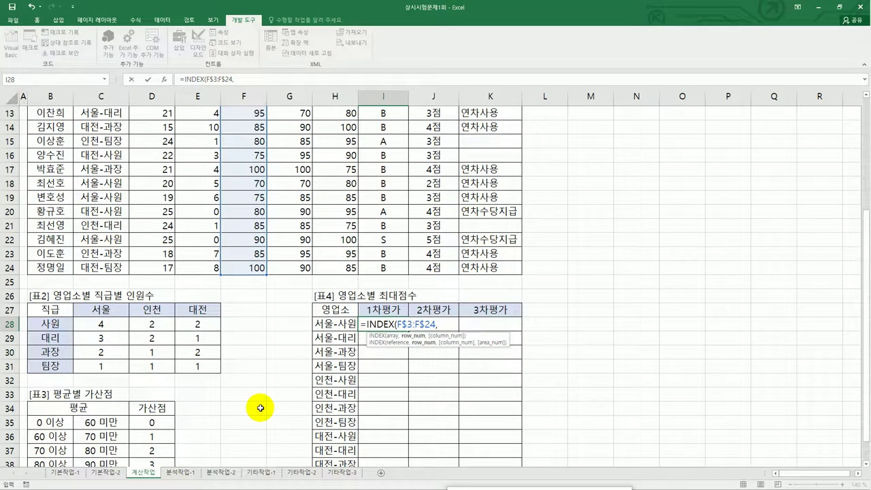
Step: Nest an empty MATCH function as INDEX's row number, omit the column number, and close INDEX
{"action": "type", "text": "match("}
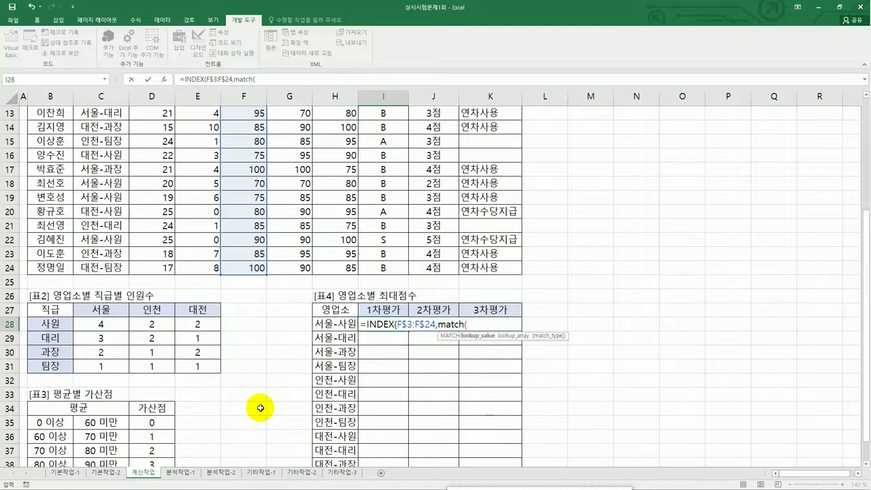
{"action": "type", "text": "),"}
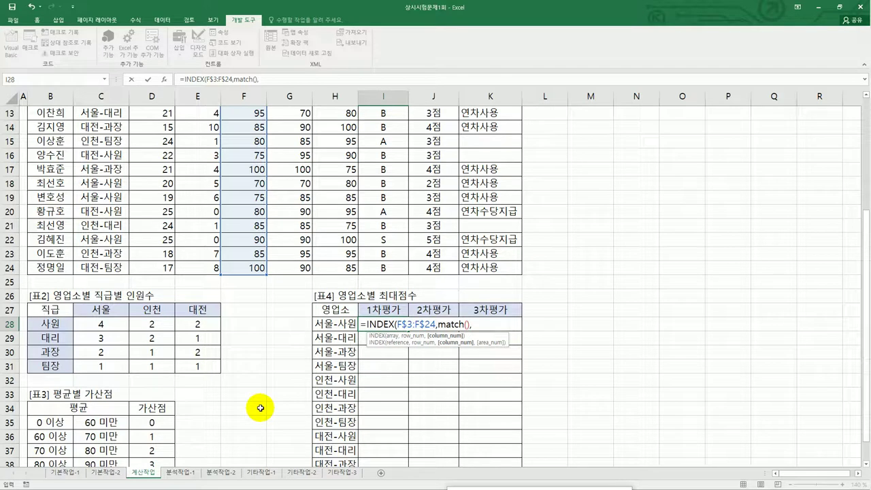
{"action": "type", "text": "1"}
{"action": "key", "text": "BackSpace"}
{"action": "key", "text": "BackSpace"}
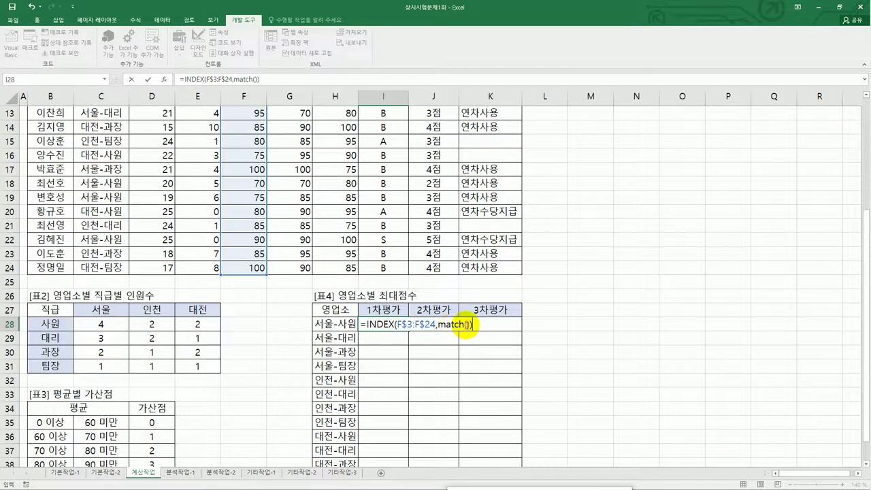
Step: Nest an empty MAX function as MATCH's lookup value, leave the lookup array blank, and set the match type to 0 (exact match)
{"action": "left_click", "coordinate": [466, 324]}
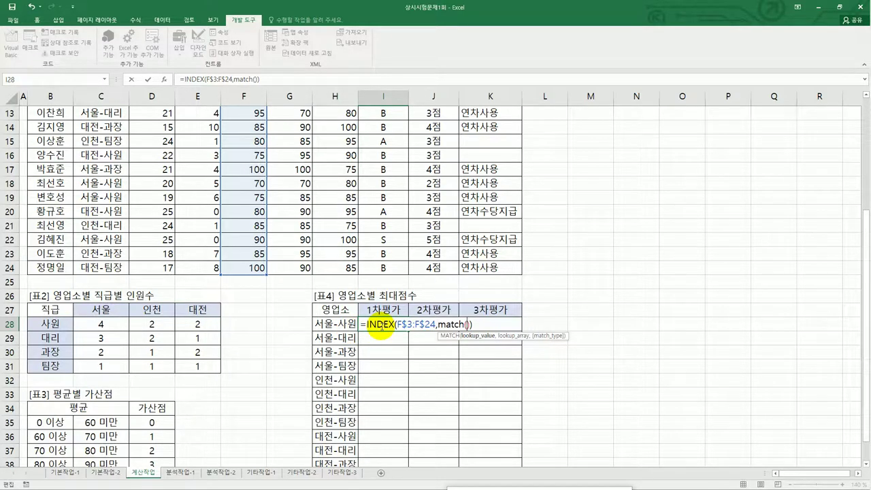
{"action": "type", "text": "max()"}
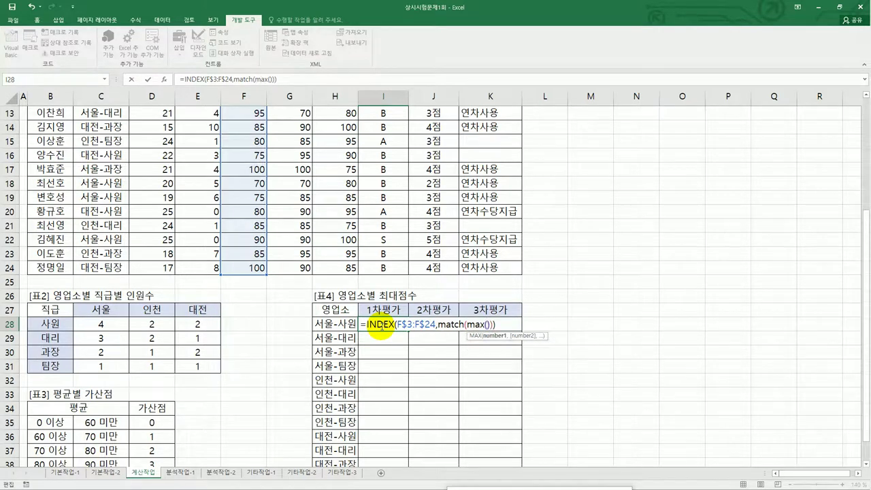
{"action": "type", "text": "),"}
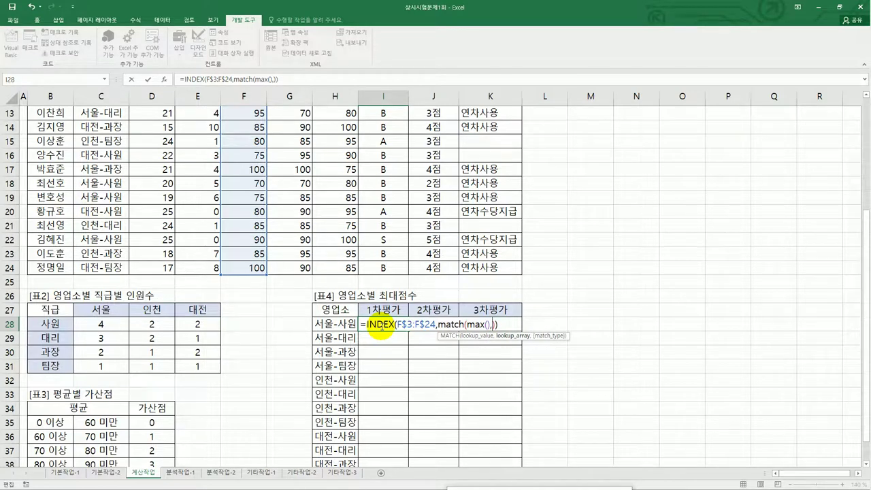
{"action": "type", "text": ","}
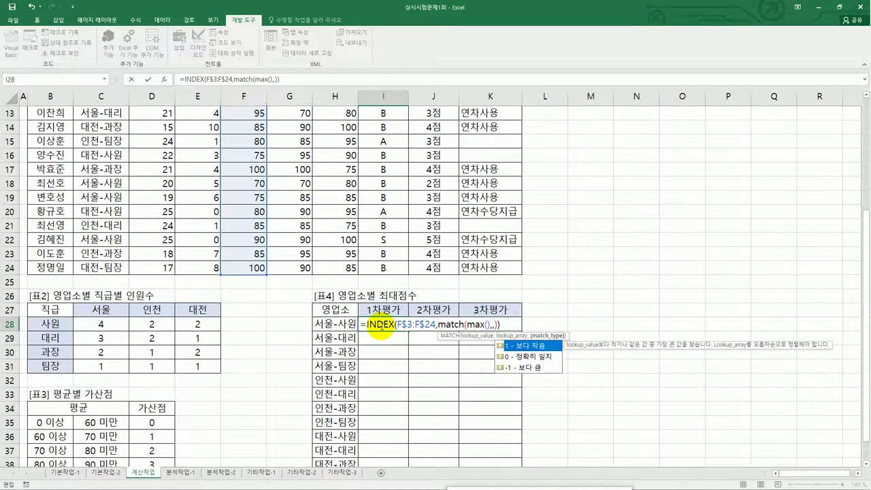
{"action": "left_click", "coordinate": [526, 359]}
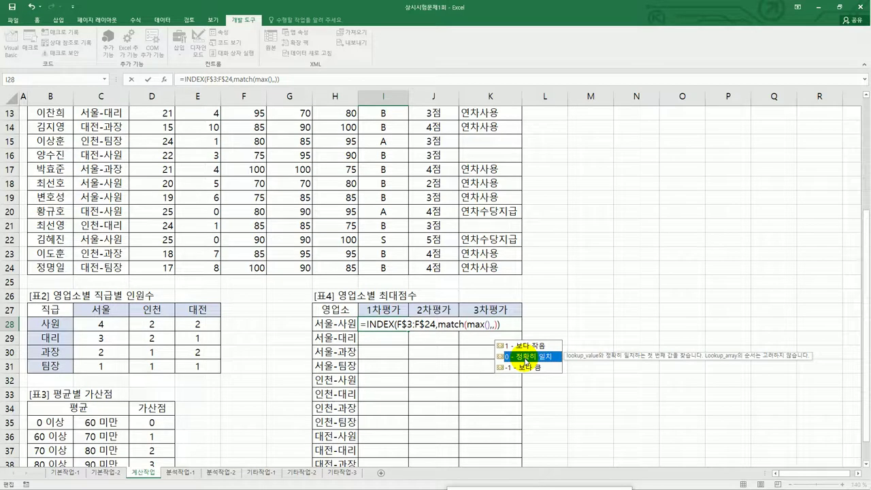
{"action": "double_click", "coordinate": [526, 359]}
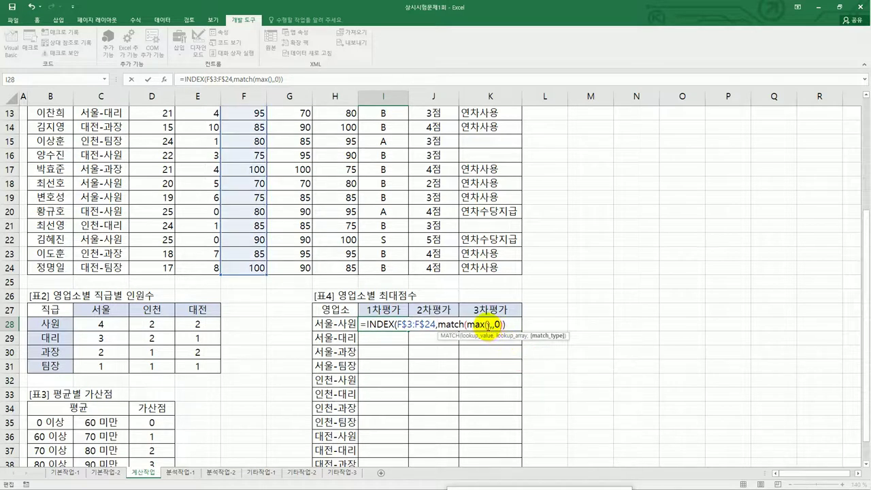
Step: Add the condition ($C$3:$C$24=$H28) inside the MAX function of the formula in I28
{"action": "left_click", "coordinate": [486, 325]}
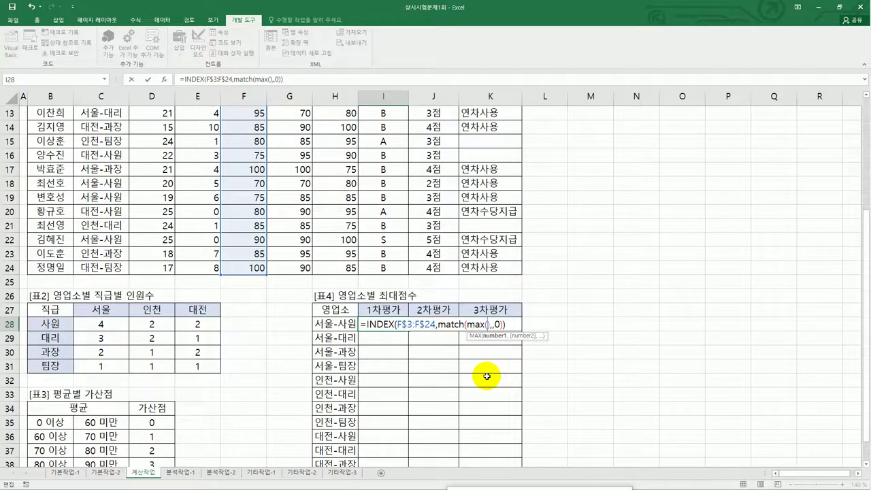
{"action": "type", "text": "()"}
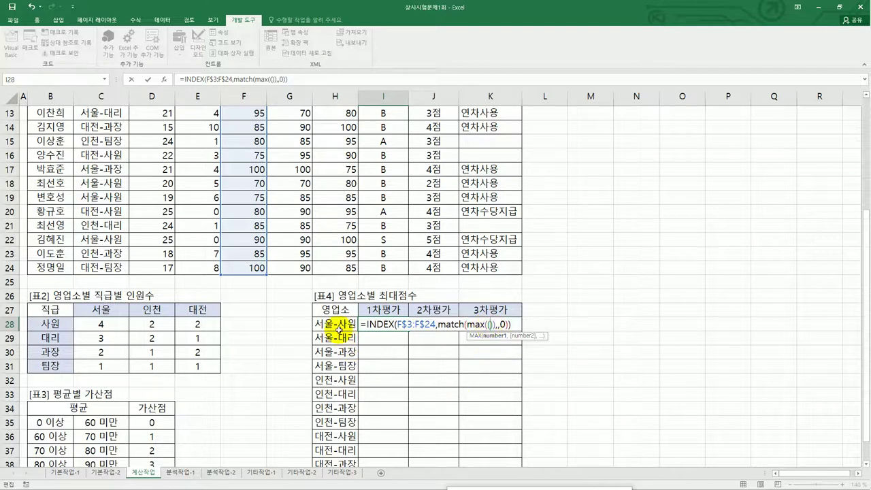
{"action": "scroll", "coordinate": [269, 323], "scroll_direction": "up", "scroll_amount": 4}
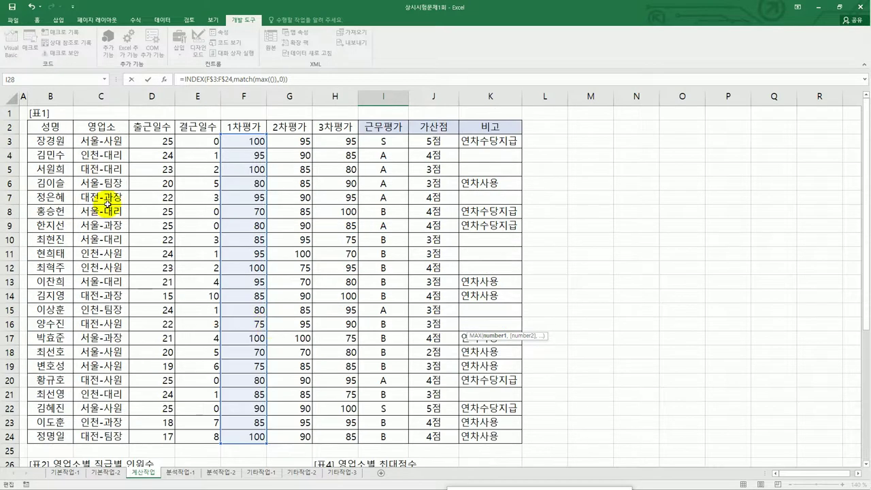
{"action": "left_click_drag", "start_coordinate": [107, 139], "coordinate": [97, 436]}
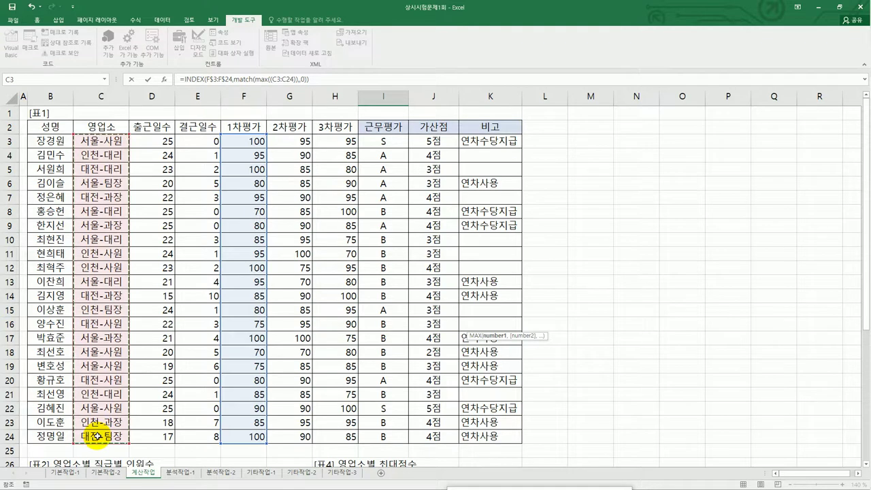
{"action": "key", "text": "F4"}
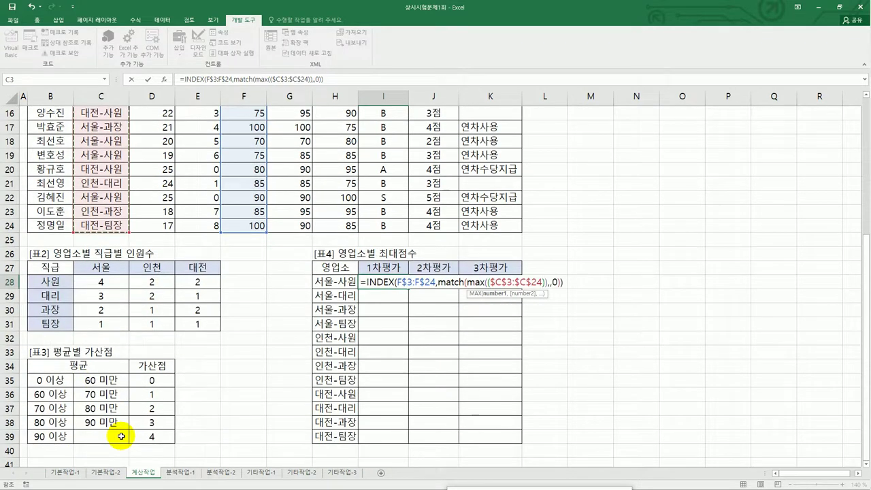
{"action": "type", "text": "="}
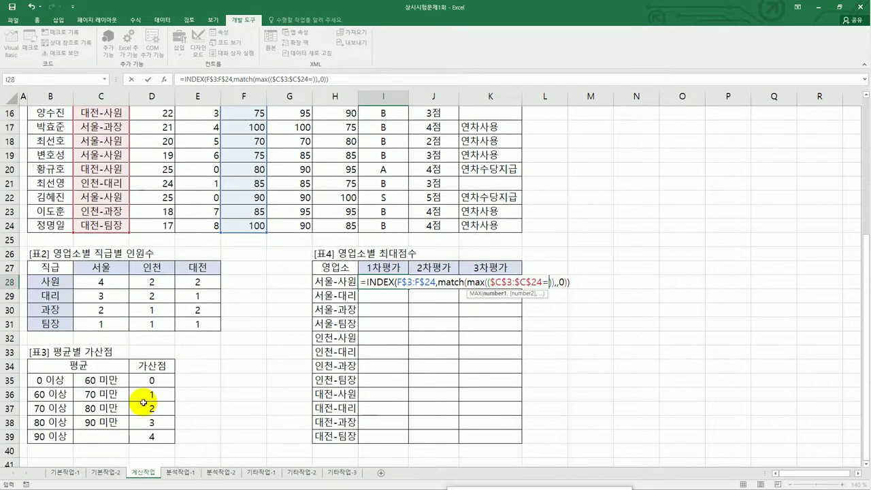
{"action": "left_click", "coordinate": [337, 281]}
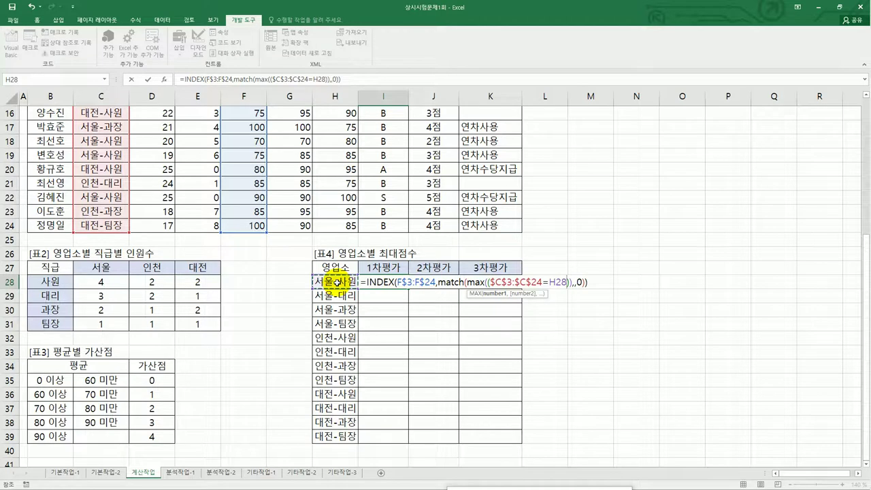
{"action": "key", "text": "F4"}
{"action": "key", "text": "F4"}
{"action": "key", "text": "F4"}
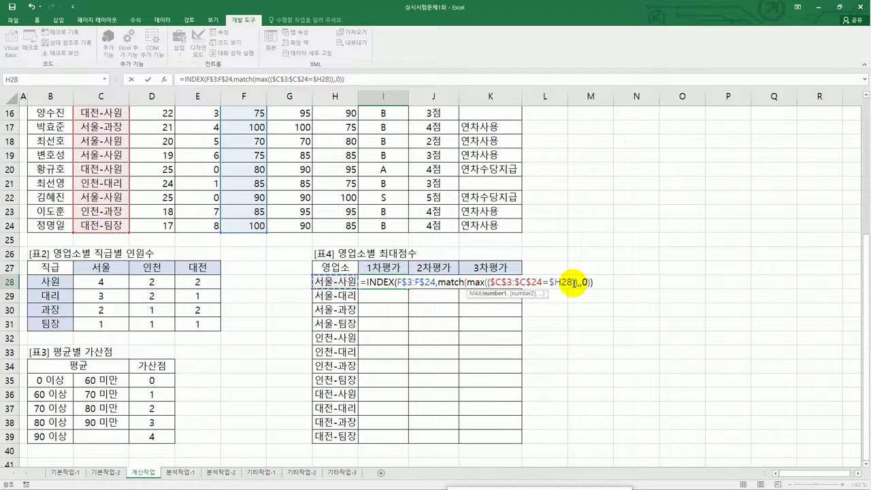
Step: Multiply the office condition inside MAX by the first-evaluation scores, referenced as F$3:F$24
{"action": "left_click", "coordinate": [574, 284]}
{"action": "left_click_drag", "start_coordinate": [573, 283], "coordinate": [488, 274]}
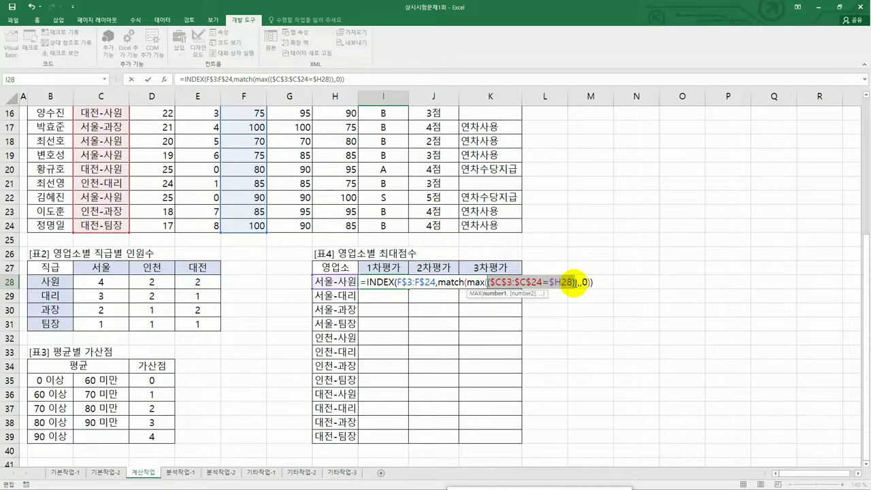
{"action": "left_click", "coordinate": [573, 282]}
{"action": "type", "text": "*"}
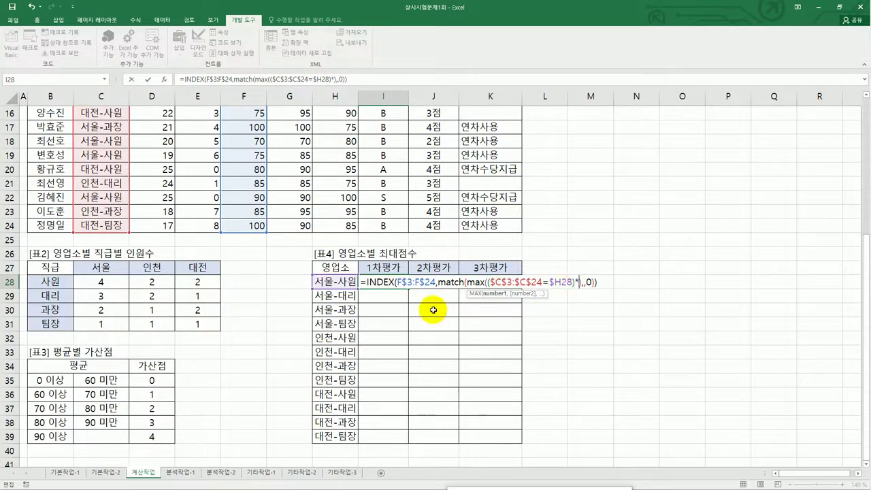
{"action": "scroll", "coordinate": [337, 321], "scroll_direction": "up", "scroll_amount": 5}
{"action": "left_click_drag", "start_coordinate": [243, 140], "coordinate": [253, 437]}
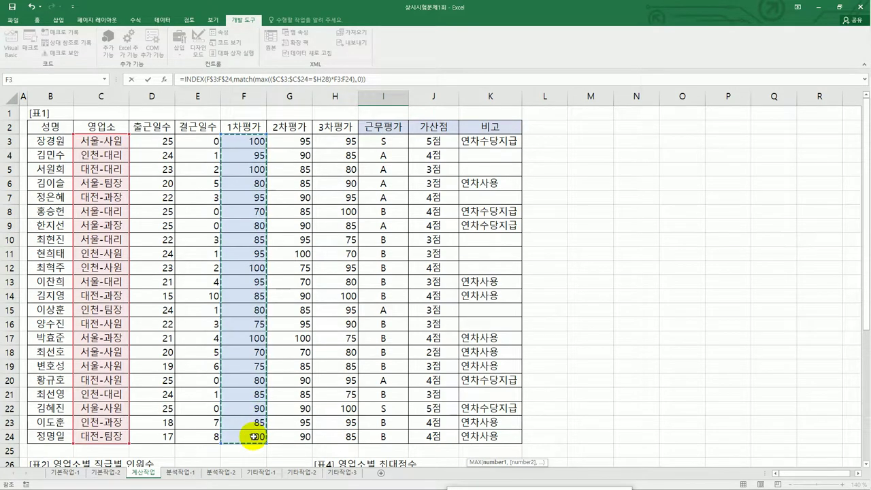
{"action": "key", "text": "F4"}
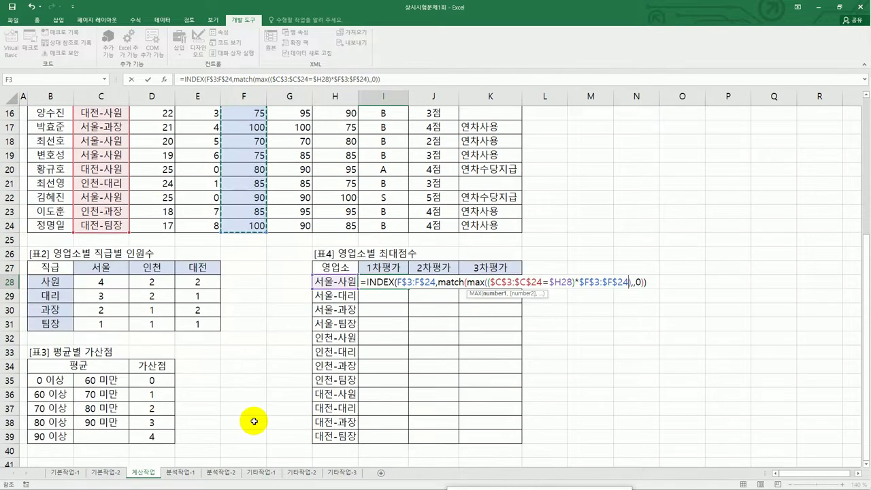
{"action": "key", "text": "F4"}
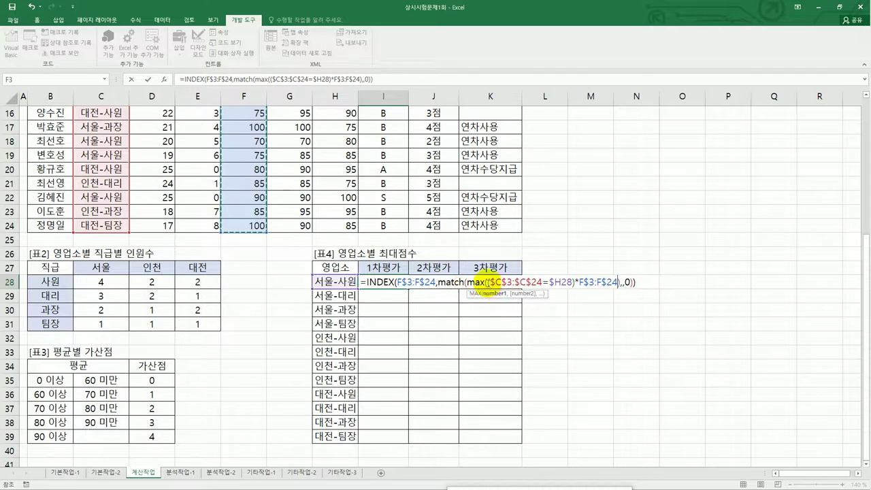
Step: Copy the expression ($C$3:$C$24=$H28)*F$3:F$24 from MAX into MATCH as its lookup array
{"action": "left_click_drag", "start_coordinate": [490, 281], "coordinate": [577, 285]}
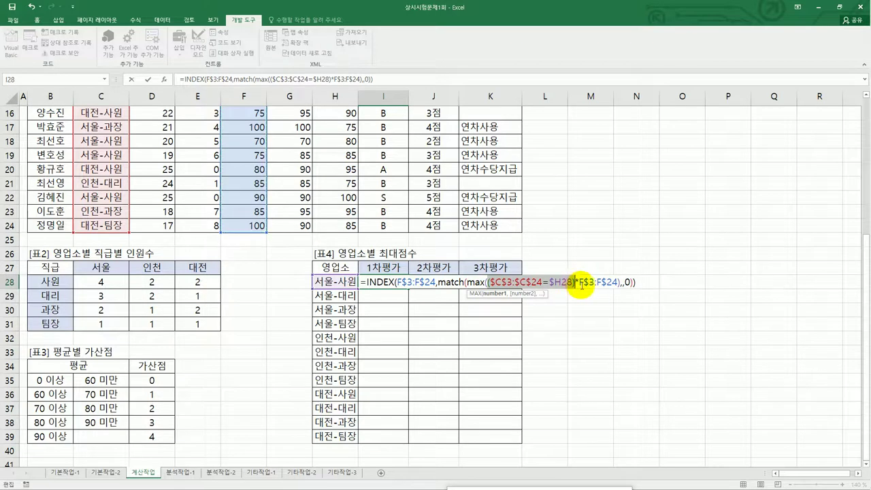
{"action": "left_click", "coordinate": [579, 284]}
{"action": "left_click_drag", "start_coordinate": [579, 284], "coordinate": [616, 282]}
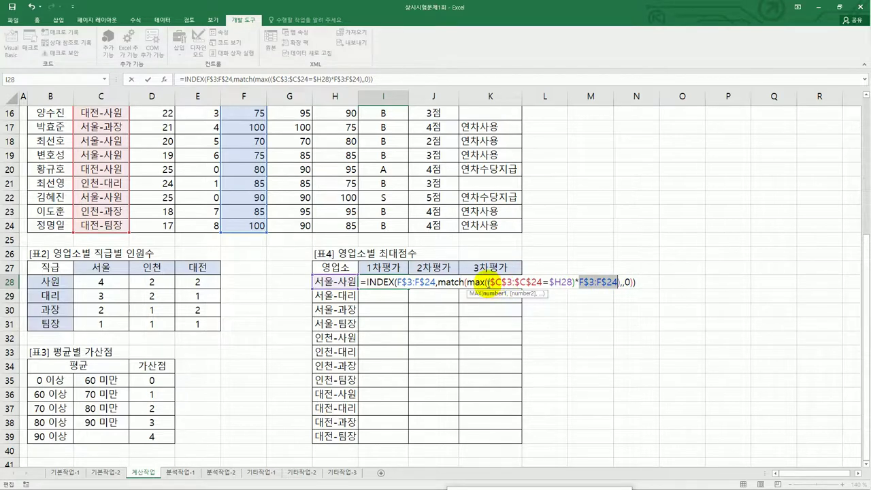
{"action": "left_click_drag", "start_coordinate": [490, 285], "coordinate": [618, 284]}
{"action": "key", "text": "ctrl+c"}
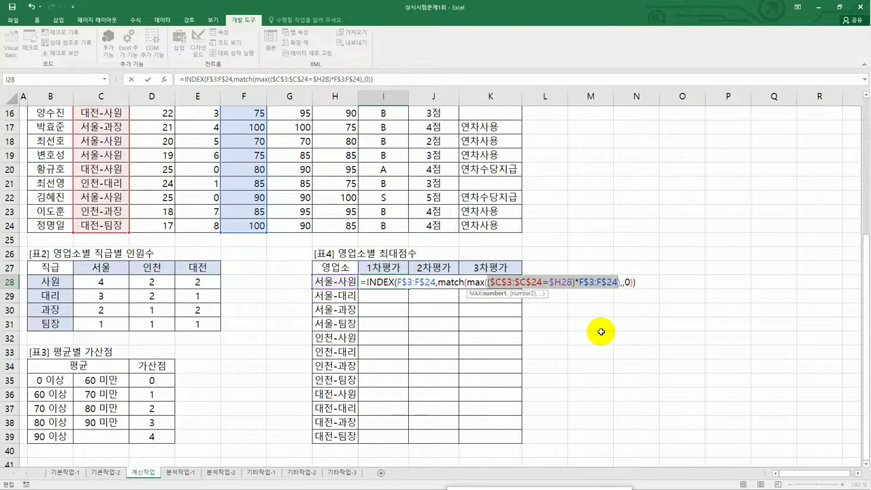
{"action": "left_click", "coordinate": [621, 282]}
{"action": "type", "text": ","}
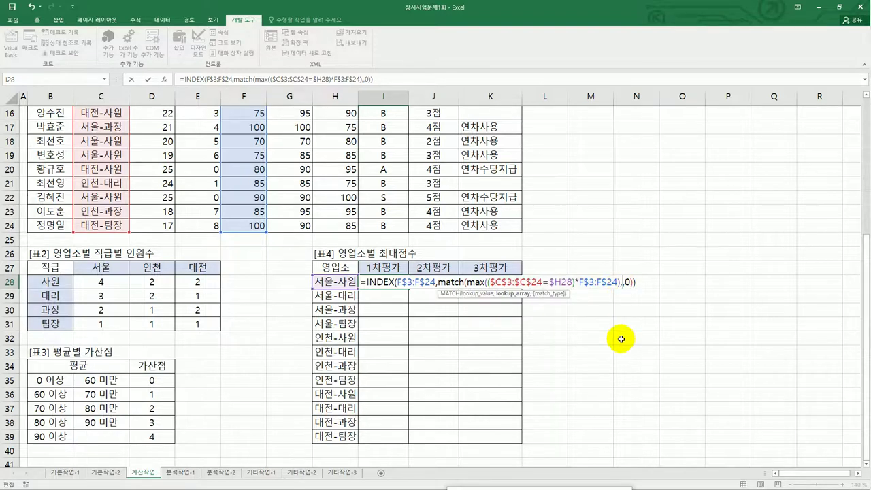
{"action": "key", "text": "ctrl+v"}
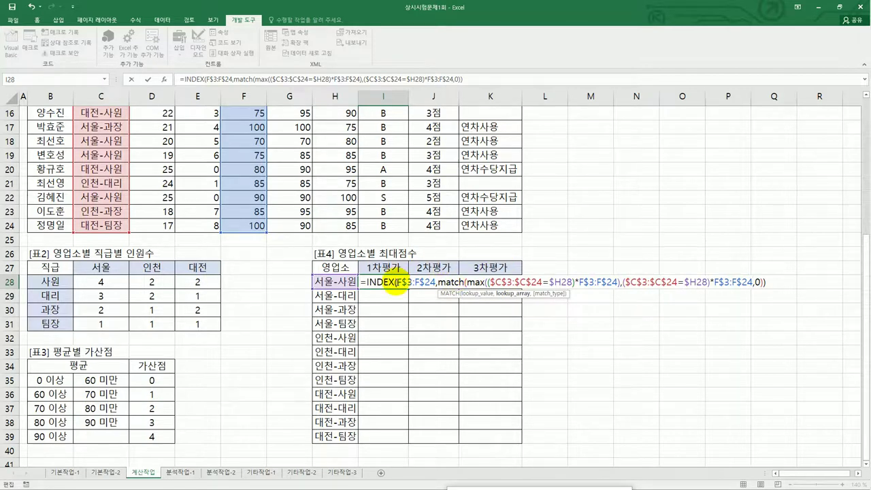
Step: Enter the I28 formula as an array formula and fill it down to row 39 and across to column K
{"action": "left_click", "coordinate": [772, 282]}
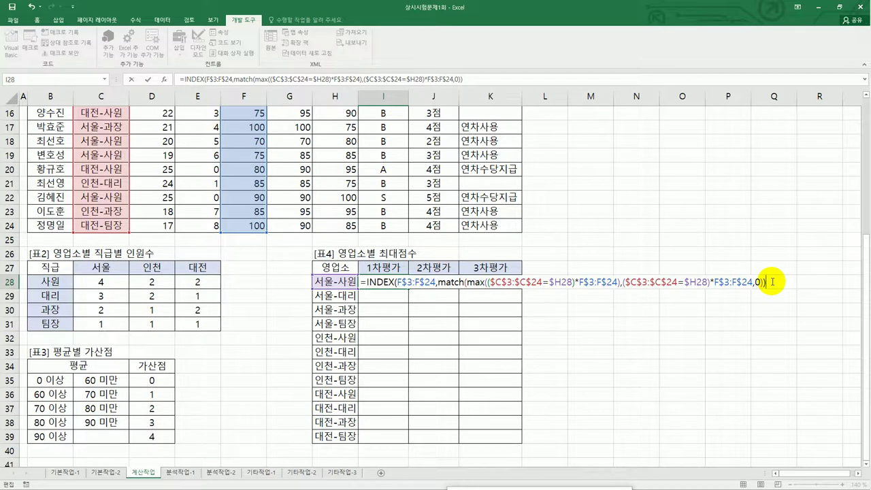
{"action": "key", "text": "ctrl+shift+Return"}
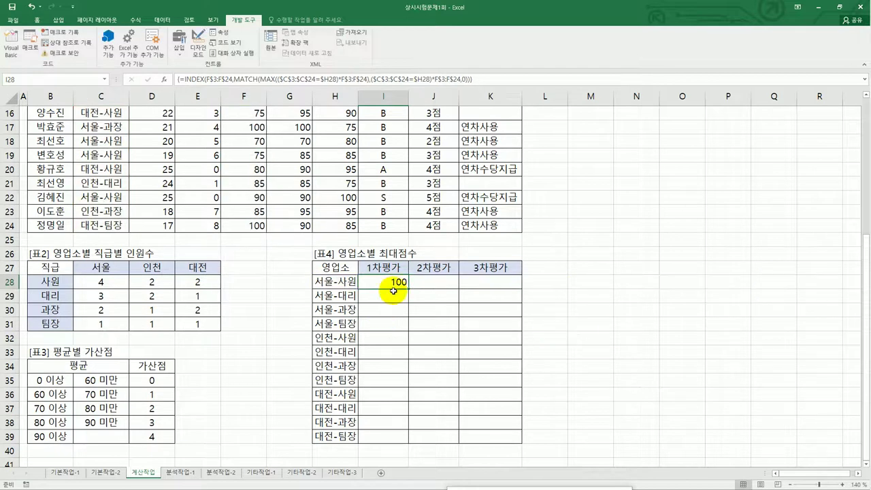
{"action": "left_click_drag", "start_coordinate": [406, 291], "coordinate": [405, 440]}
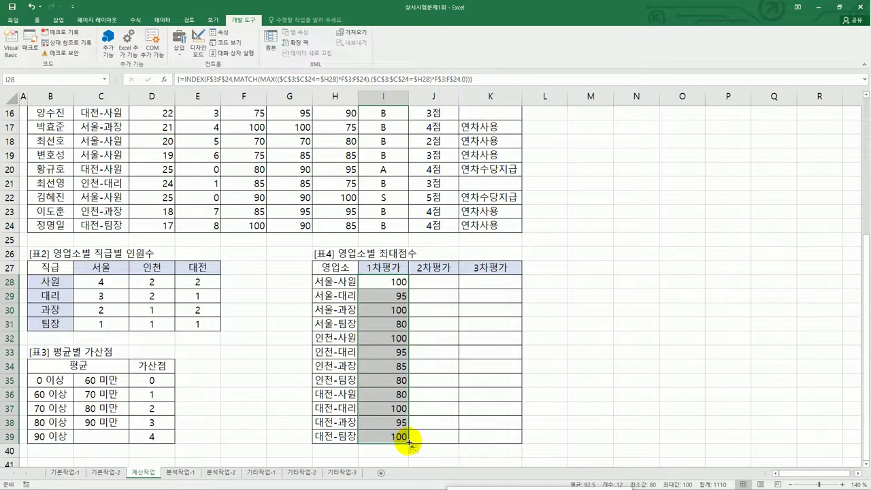
{"action": "left_click_drag", "start_coordinate": [409, 443], "coordinate": [527, 435]}
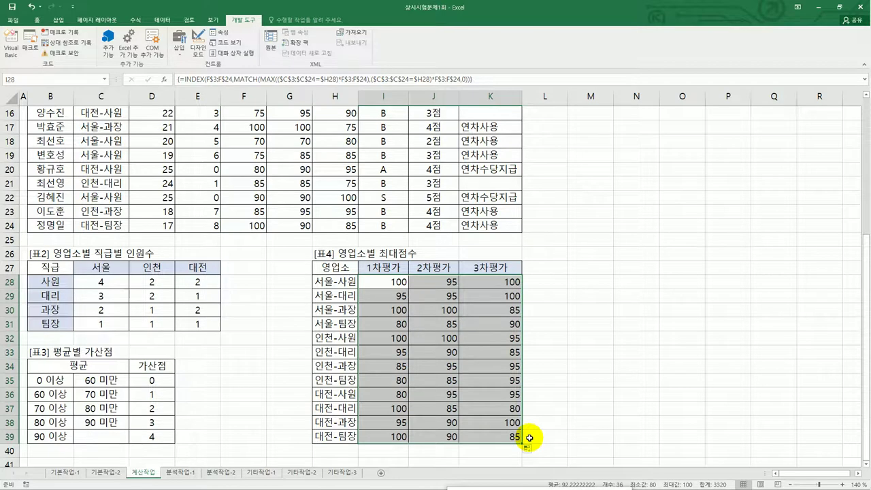
{"action": "left_click", "coordinate": [516, 436]}
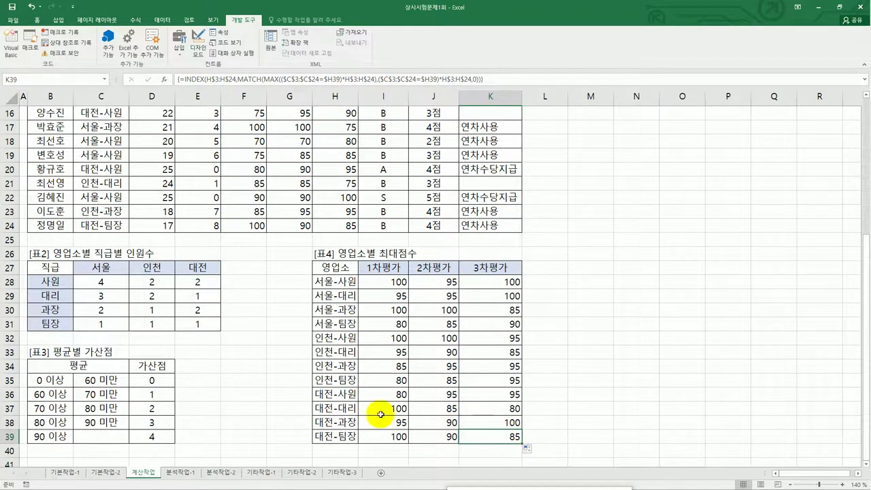
Step: Start a Microsoft Query data import at cell A4 of the 분석작업-1 sheet
{"action": "left_click", "coordinate": [178, 472]}
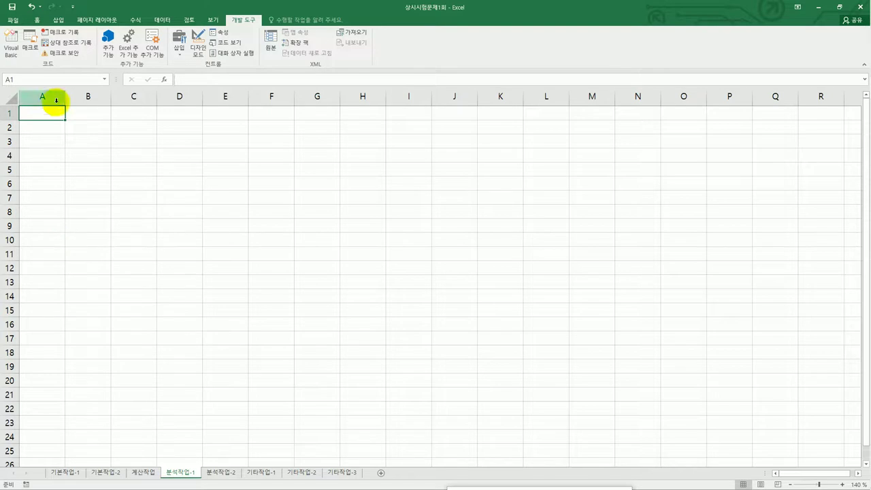
{"action": "left_click_drag", "start_coordinate": [52, 130], "coordinate": [74, 127]}
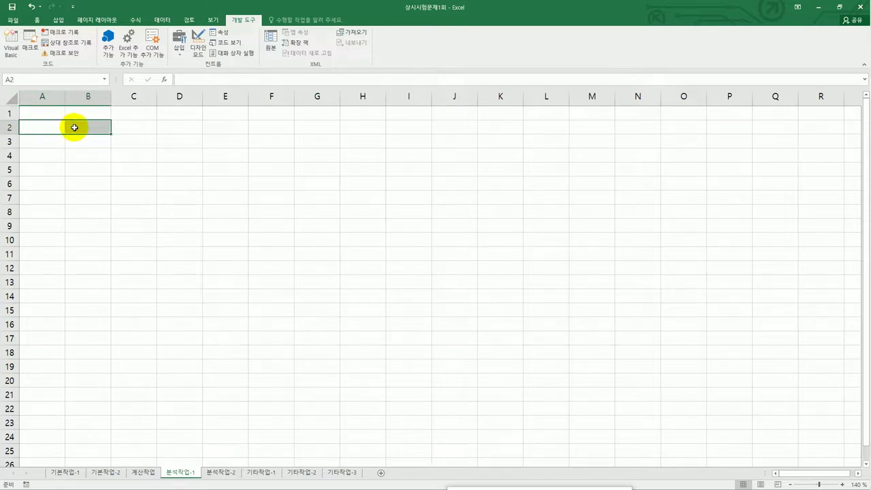
{"action": "left_click", "coordinate": [40, 160]}
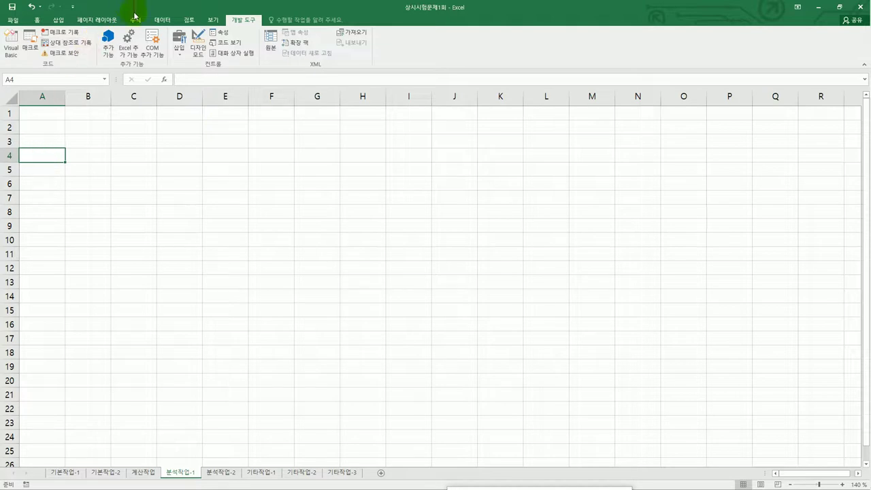
{"action": "left_click", "coordinate": [157, 22]}
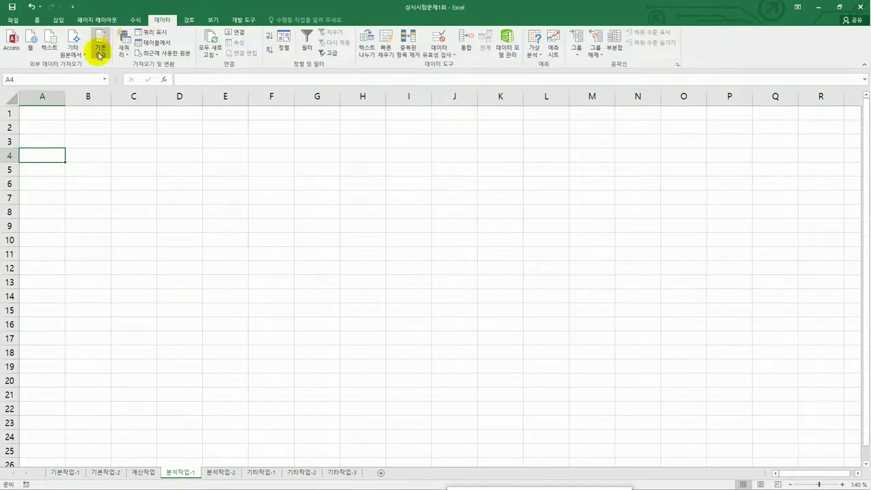
{"action": "left_click", "coordinate": [71, 49]}
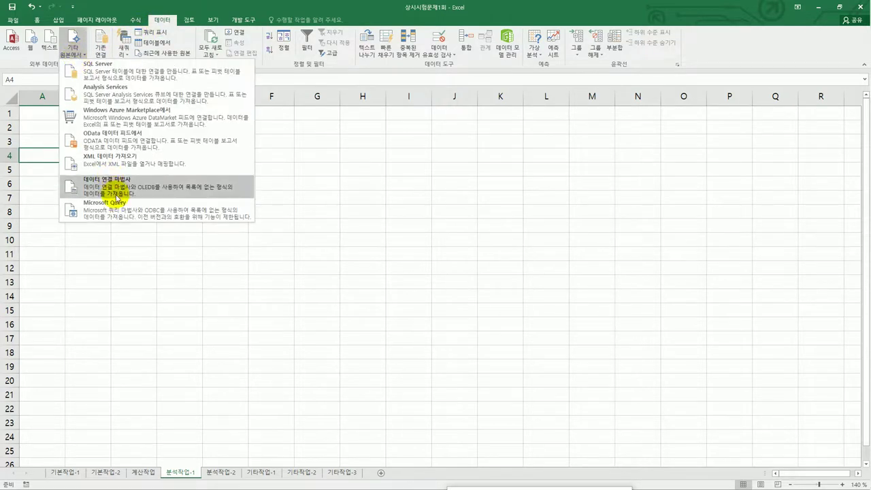
{"action": "left_click", "coordinate": [119, 210]}
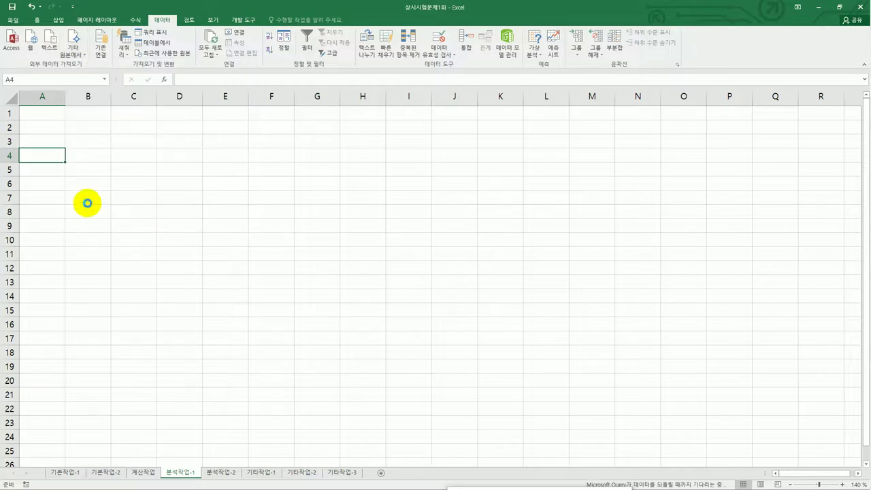
Step: Connect the query to the MS Access database 사원현황.accdb and expand the columns of its 사원평가 table
{"action": "left_click", "coordinate": [352, 235]}
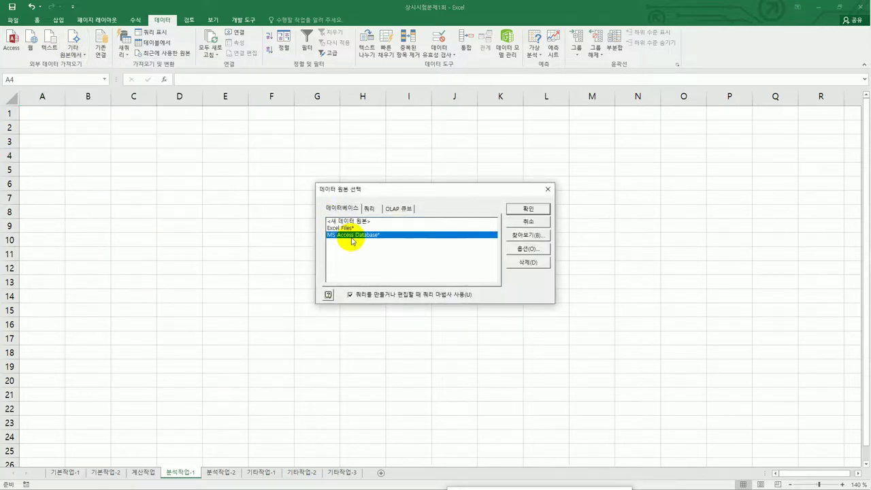
{"action": "left_click", "coordinate": [530, 209]}
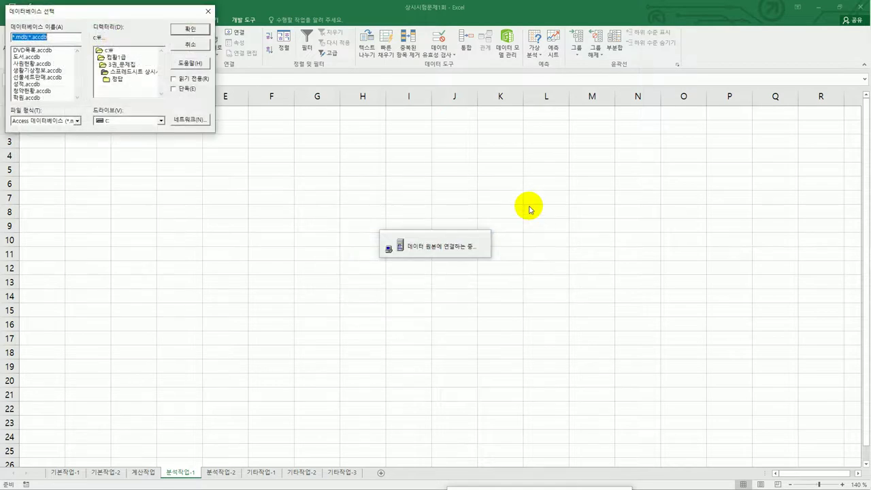
{"action": "left_click_drag", "start_coordinate": [146, 12], "coordinate": [422, 147]}
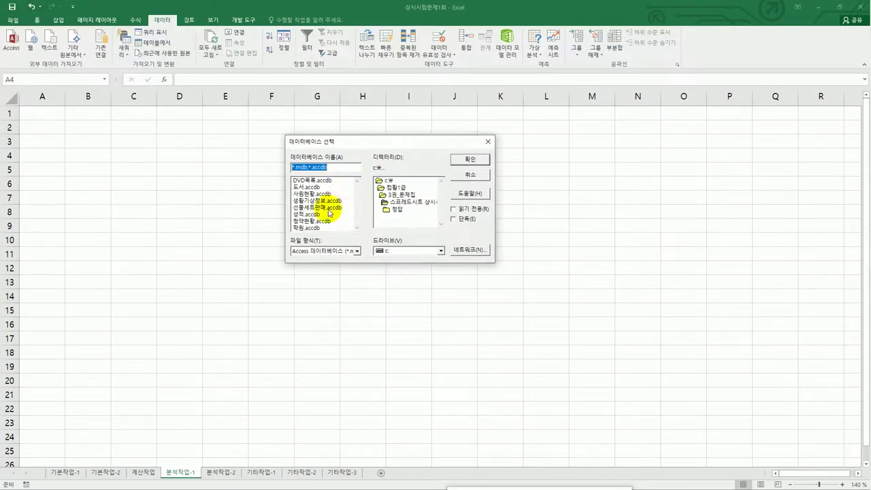
{"action": "left_click", "coordinate": [316, 196]}
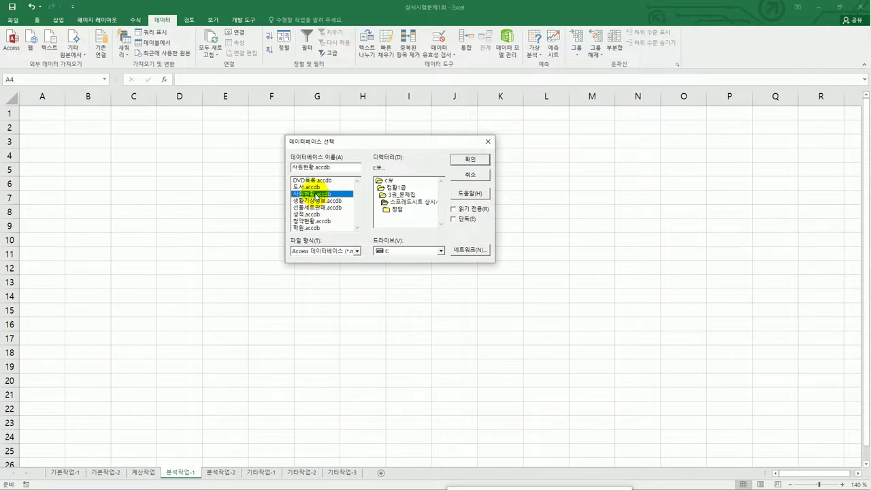
{"action": "left_click", "coordinate": [470, 160]}
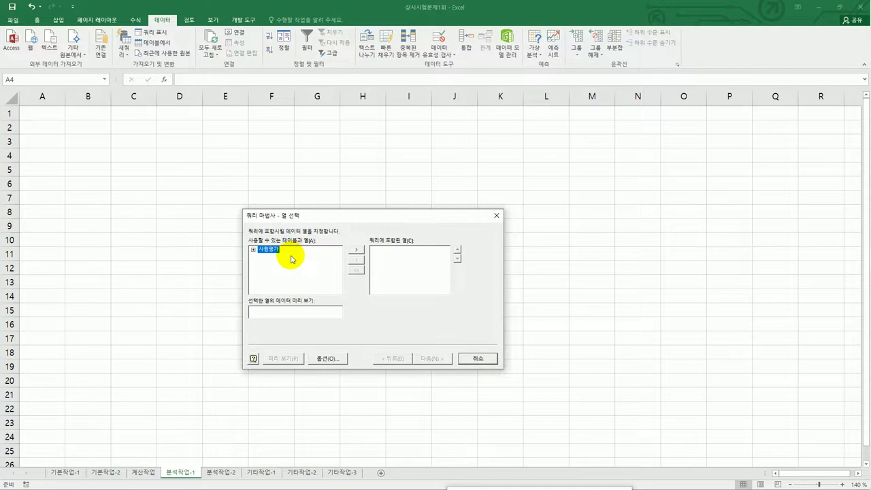
{"action": "double_click", "coordinate": [268, 251]}
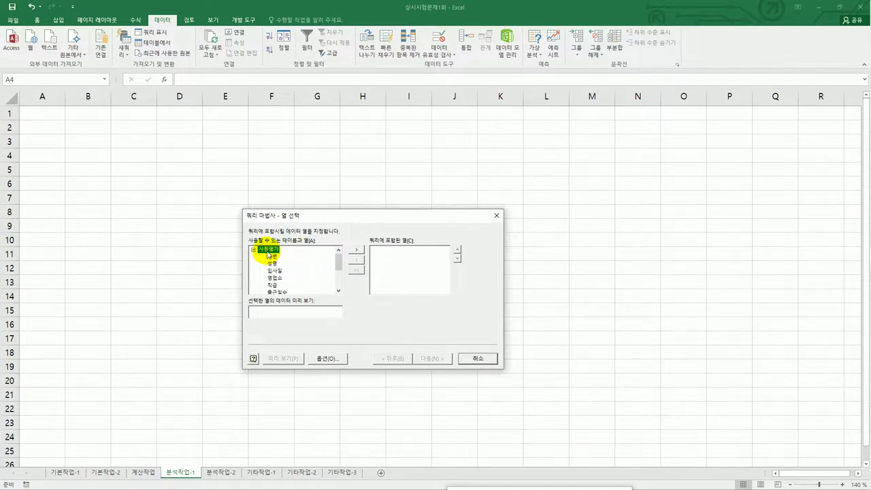
Step: Include the columns 영업소, 입사일, 직급, 1차평가, 2차평가 and 3차평가 in the query, in that order
{"action": "double_click", "coordinate": [275, 277]}
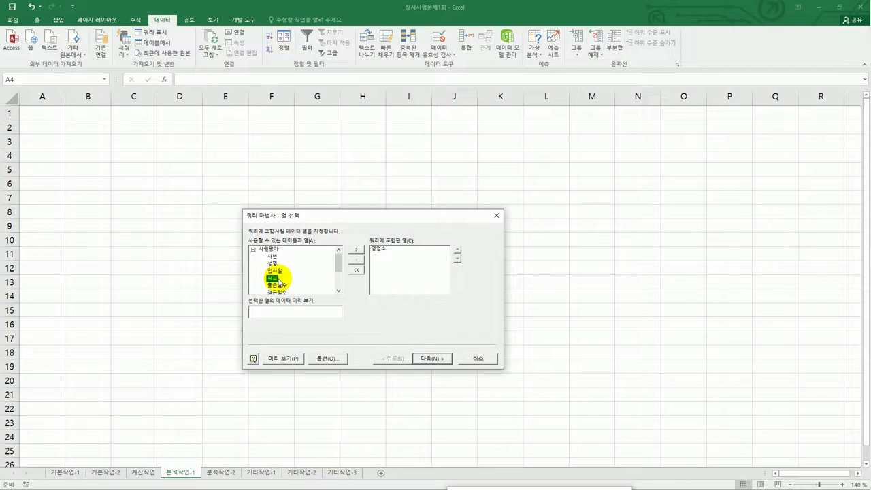
{"action": "double_click", "coordinate": [276, 271]}
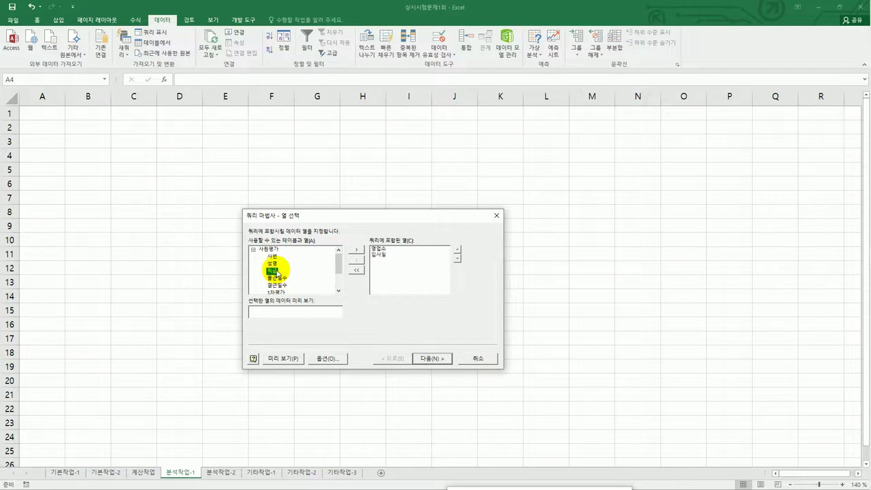
{"action": "double_click", "coordinate": [276, 271]}
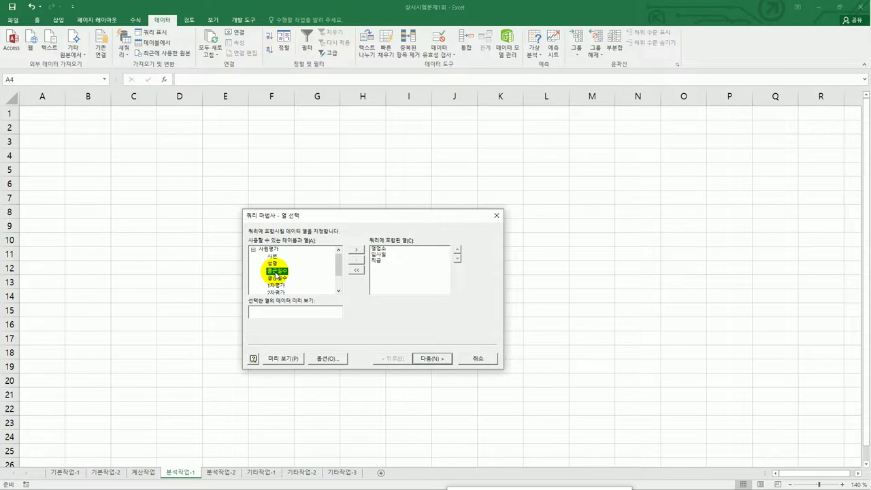
{"action": "double_click", "coordinate": [276, 285]}
{"action": "double_click", "coordinate": [276, 286]}
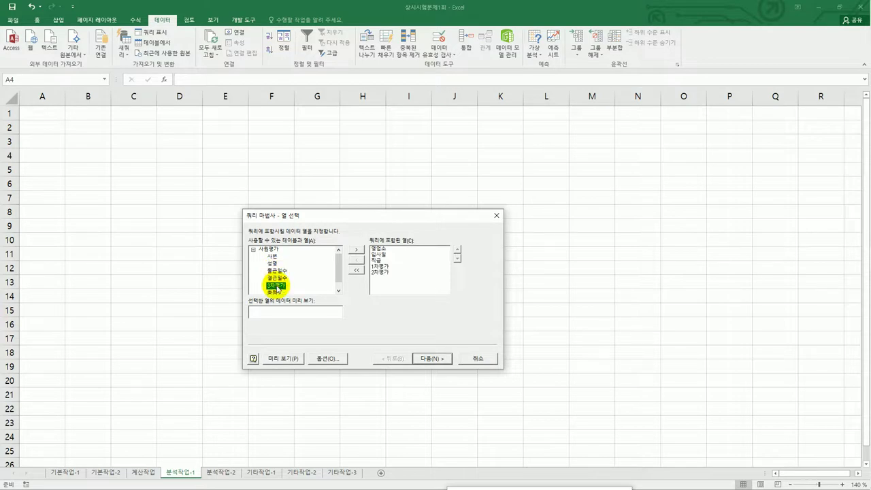
{"action": "double_click", "coordinate": [277, 286]}
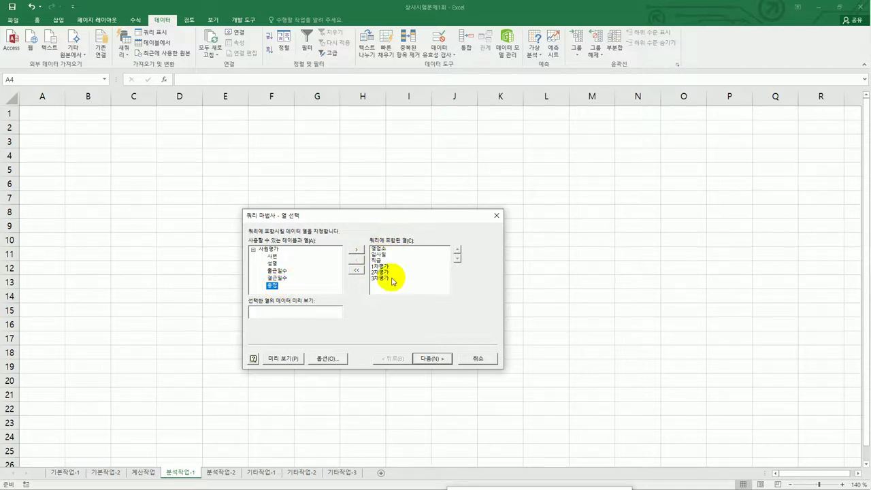
{"action": "left_click", "coordinate": [430, 357]}
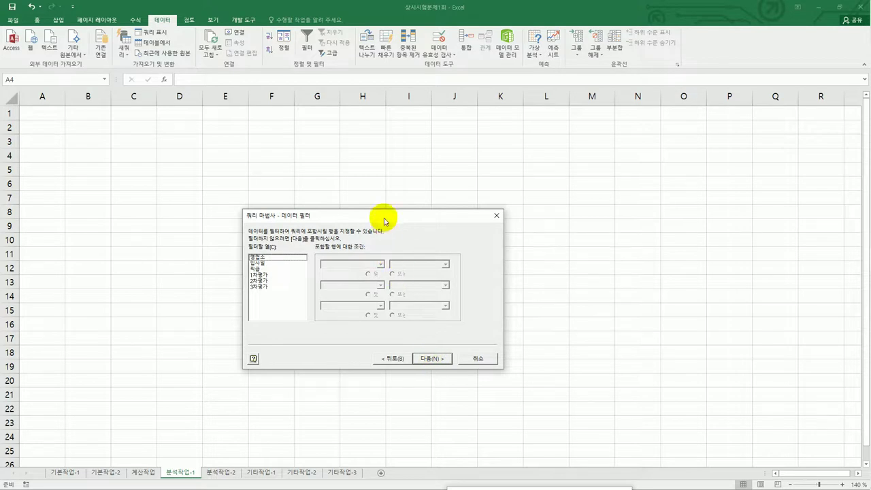
Step: Finish the query without filtering or sorting and import it as a PivotTable report at cell A4 of the existing worksheet
{"action": "left_click_drag", "start_coordinate": [384, 218], "coordinate": [394, 168]}
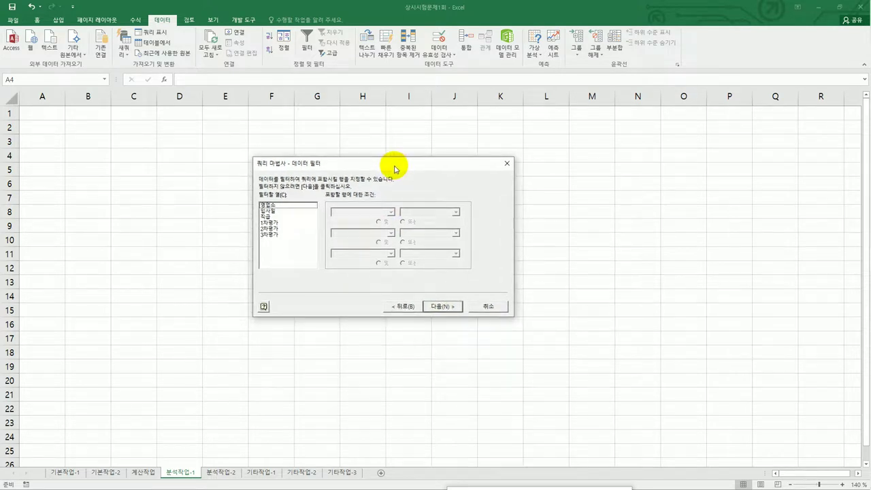
{"action": "left_click", "coordinate": [443, 308]}
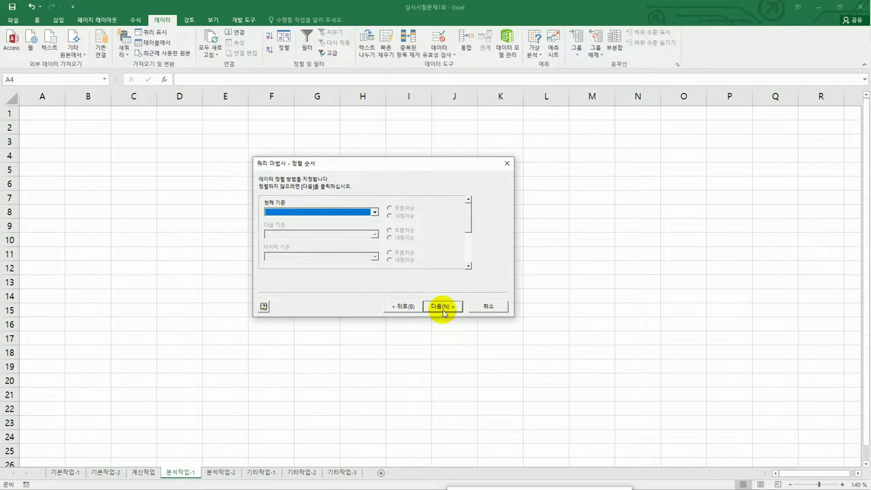
{"action": "left_click", "coordinate": [442, 306]}
{"action": "left_click", "coordinate": [442, 307]}
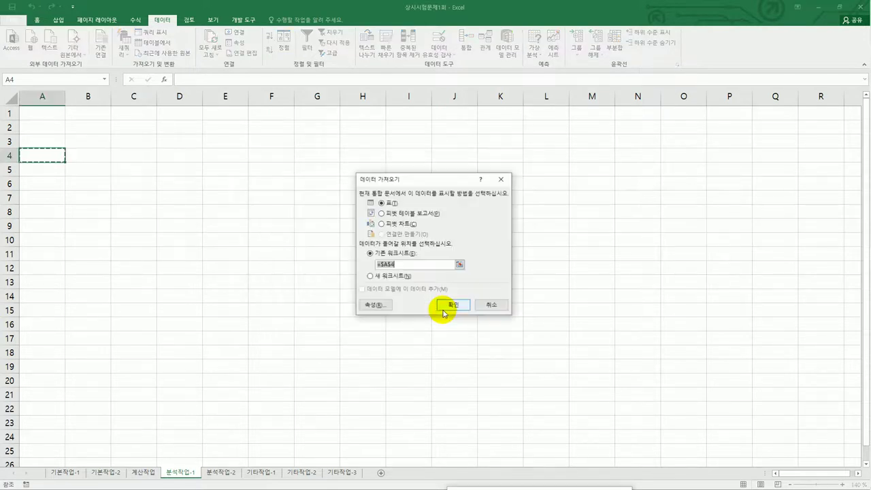
{"action": "left_click", "coordinate": [403, 215]}
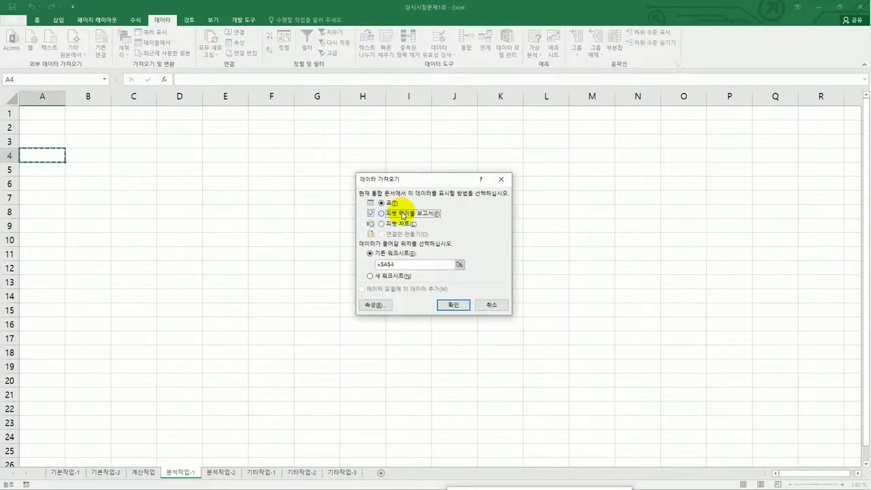
{"action": "left_click", "coordinate": [51, 157]}
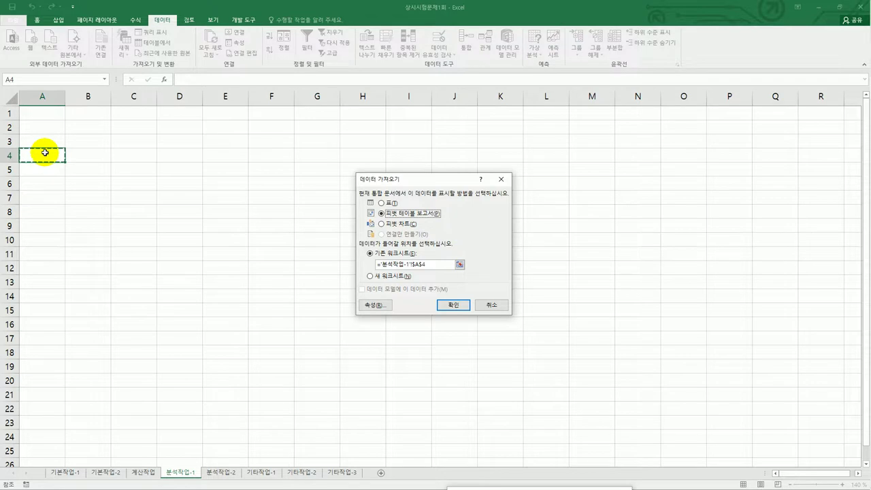
{"action": "left_click", "coordinate": [460, 306]}
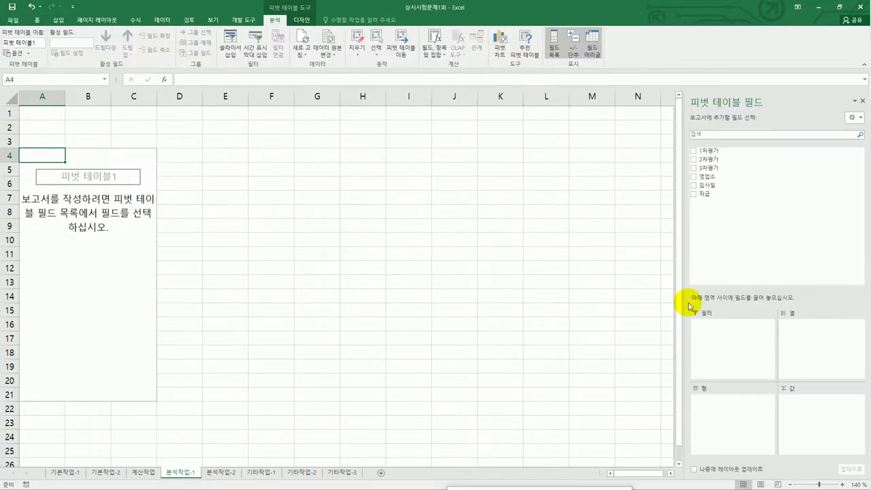
Step: Place 영업소 as the pivot table's report filter and 입사일 followed by 직급 as its row fields
{"action": "left_click_drag", "start_coordinate": [684, 299], "coordinate": [629, 303]}
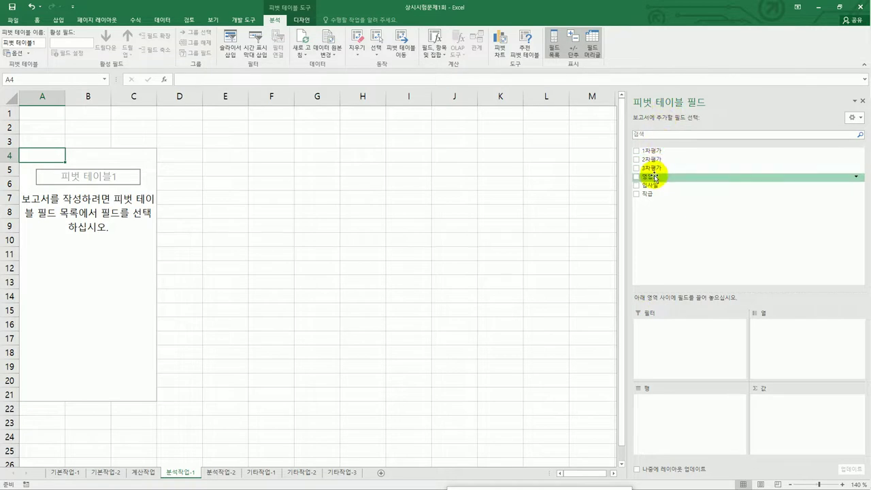
{"action": "left_click_drag", "start_coordinate": [657, 180], "coordinate": [662, 335]}
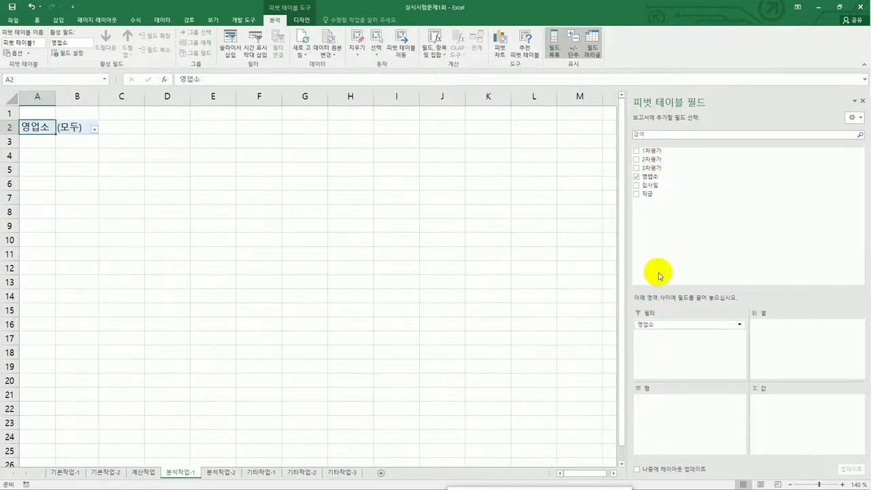
{"action": "left_click_drag", "start_coordinate": [651, 184], "coordinate": [657, 408]}
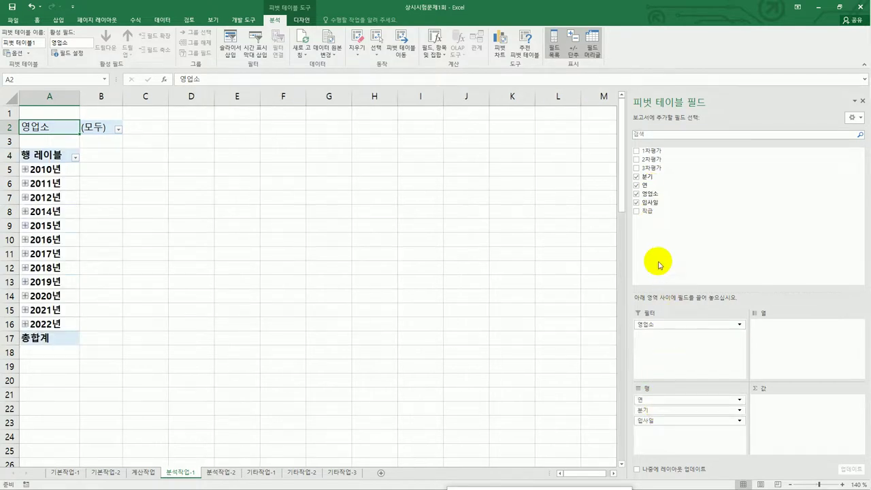
{"action": "left_click_drag", "start_coordinate": [649, 211], "coordinate": [659, 440]}
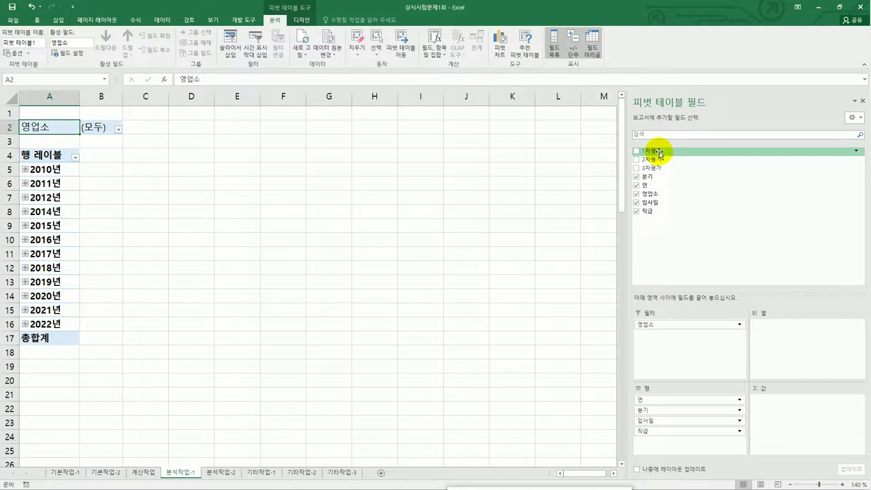
Step: Add 1차평가, 2차평가 and 3차평가 to the pivot table as summed value fields
{"action": "left_click_drag", "start_coordinate": [656, 151], "coordinate": [782, 415]}
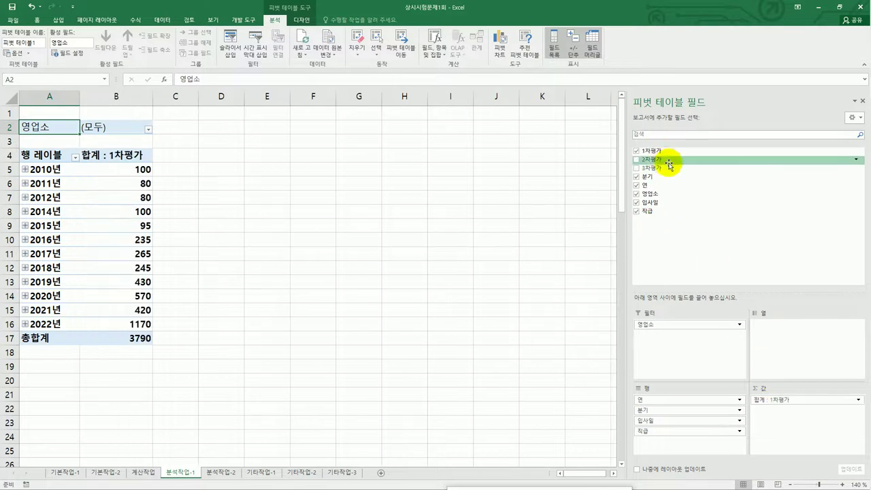
{"action": "left_click_drag", "start_coordinate": [670, 159], "coordinate": [781, 427]}
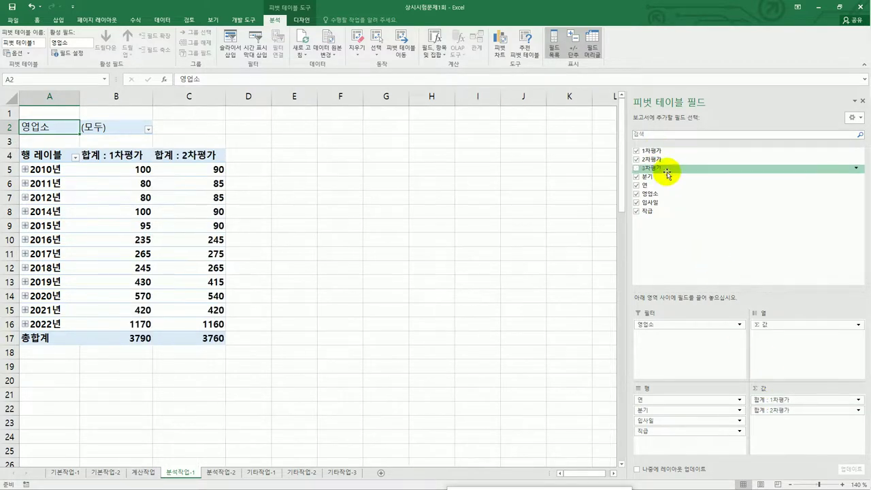
{"action": "left_click_drag", "start_coordinate": [666, 170], "coordinate": [787, 428]}
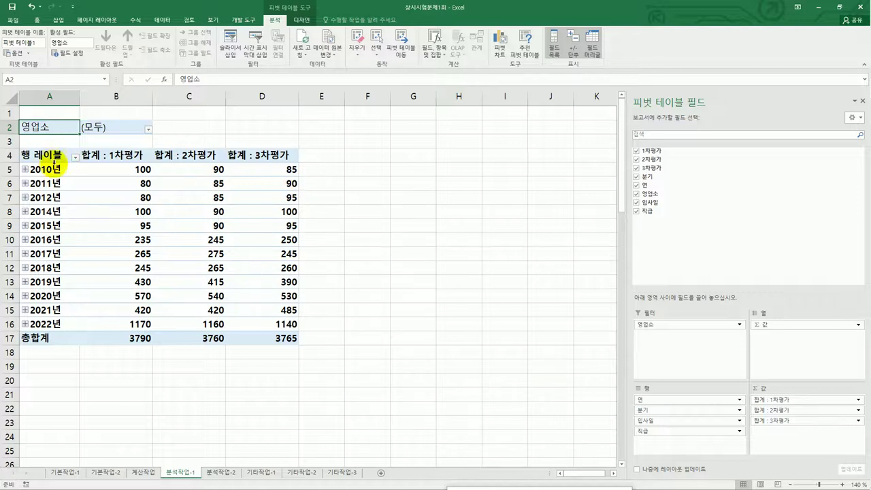
Step: Change the pivot table's report layout to outline form
{"action": "left_click", "coordinate": [101, 179]}
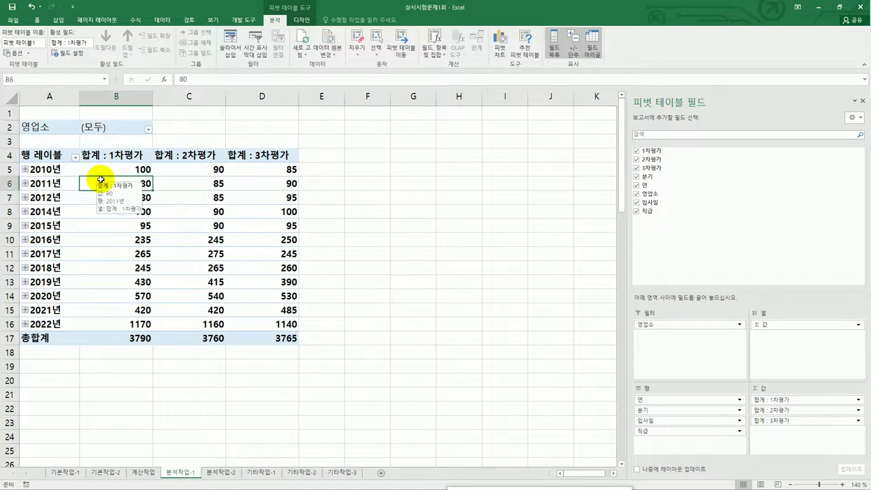
{"action": "left_click", "coordinate": [294, 20]}
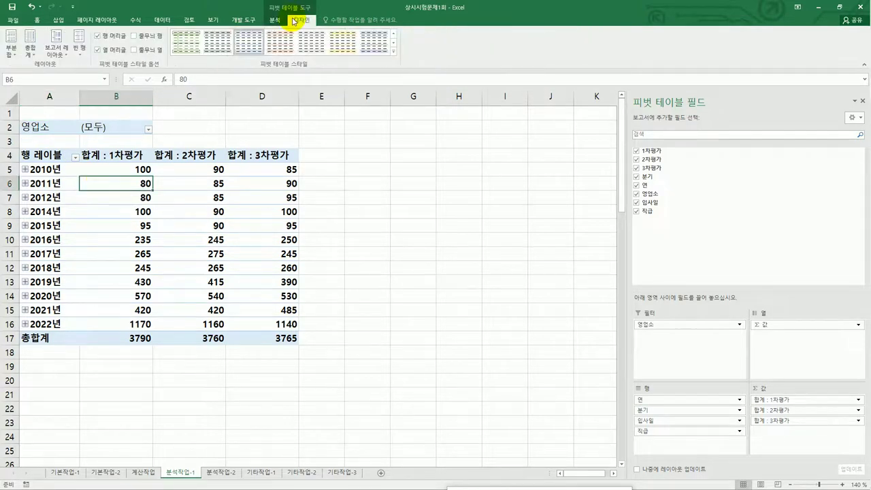
{"action": "left_click", "coordinate": [57, 49]}
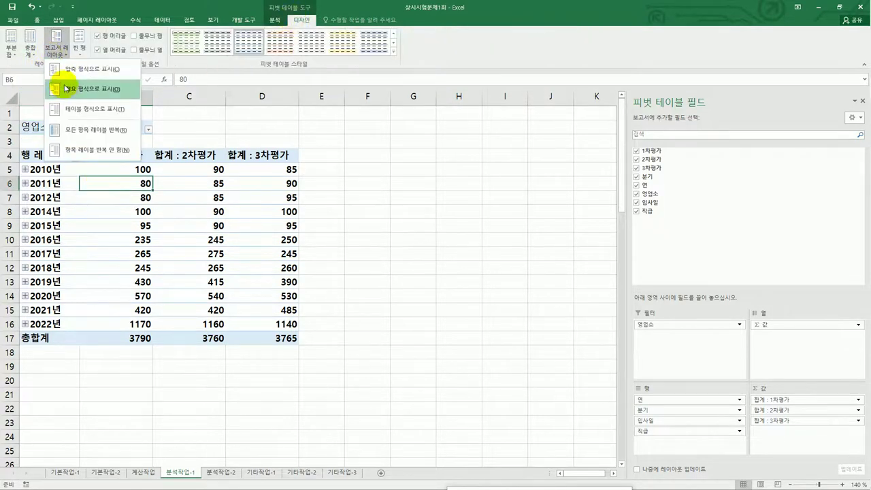
{"action": "left_click", "coordinate": [66, 89]}
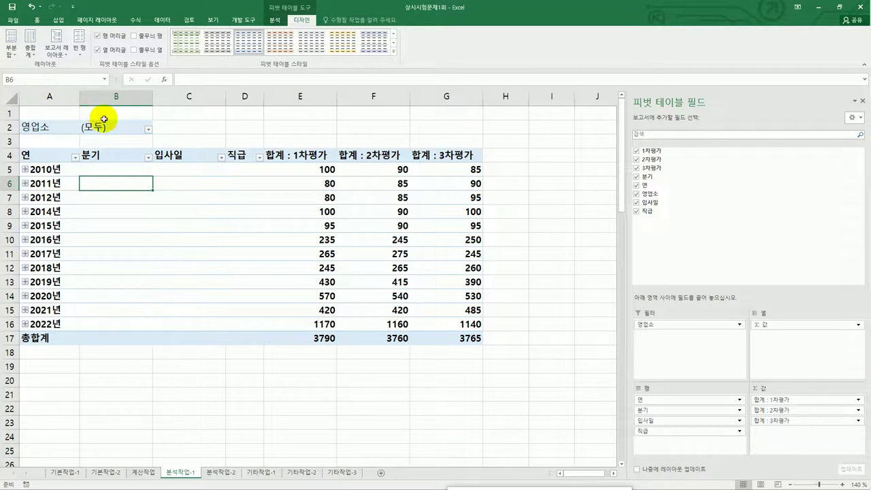
Step: Filter the pivot table's 영업소 report filter to 서울
{"action": "left_click", "coordinate": [132, 127]}
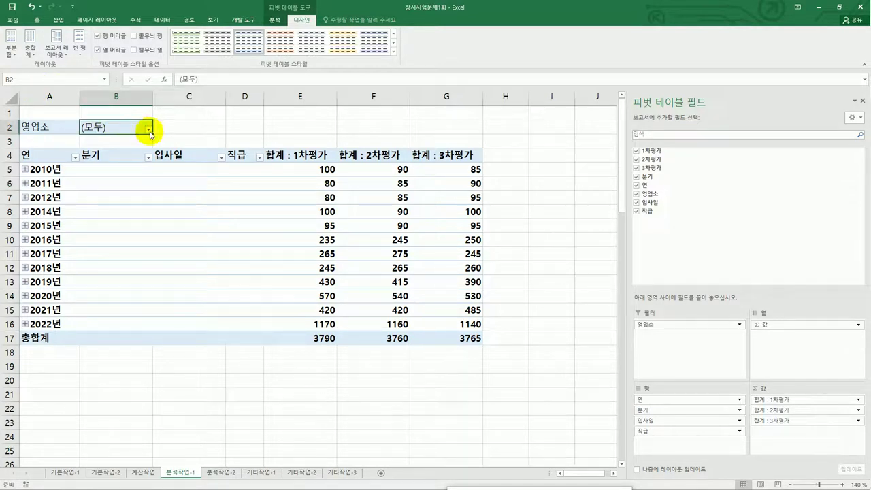
{"action": "left_click", "coordinate": [149, 130]}
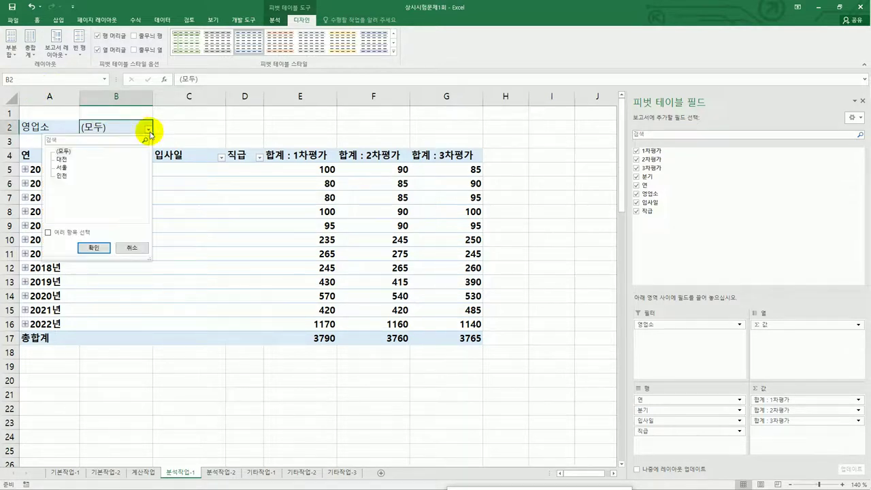
{"action": "left_click", "coordinate": [60, 167]}
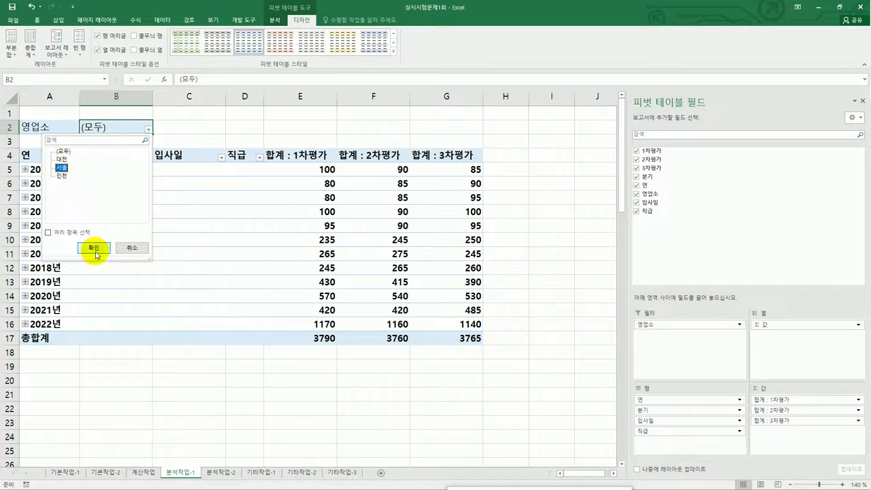
{"action": "left_click", "coordinate": [94, 248]}
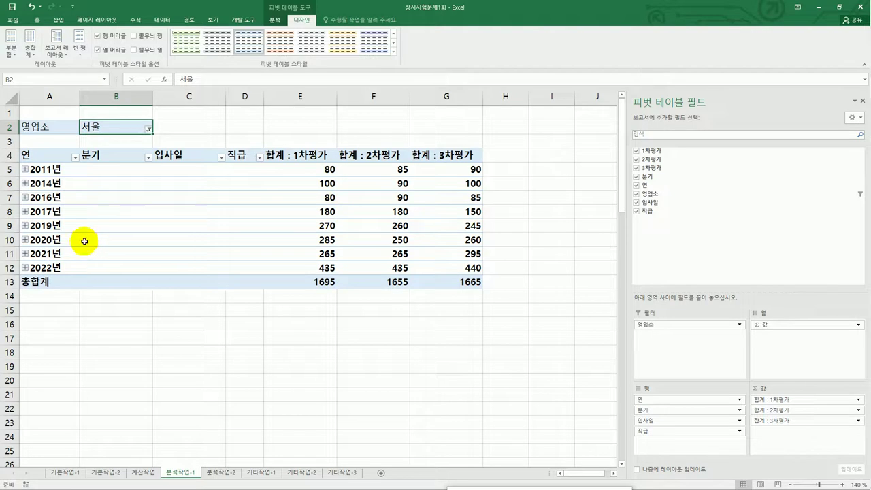
Step: Group the 입사일 dates by quarter (분기) only, deselecting the month and year units
{"action": "left_click", "coordinate": [51, 171]}
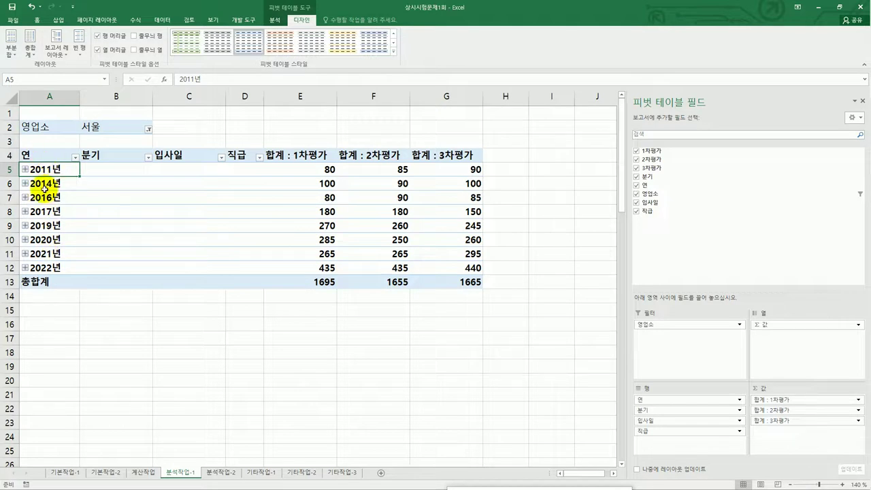
{"action": "right_click", "coordinate": [46, 170]}
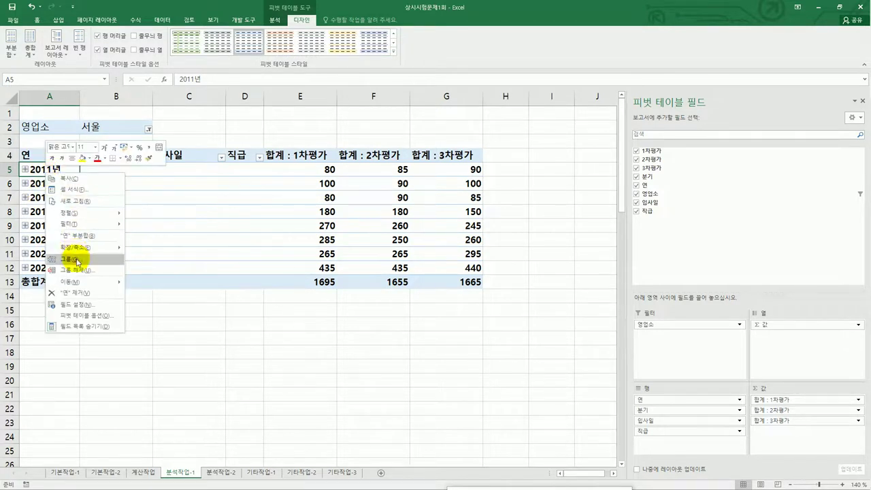
{"action": "left_click", "coordinate": [77, 262]}
{"action": "left_click_drag", "start_coordinate": [68, 179], "coordinate": [202, 170]}
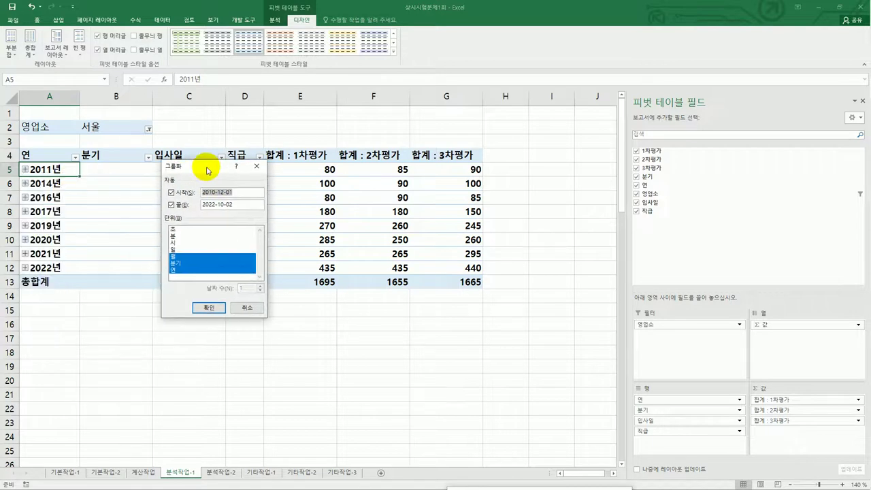
{"action": "left_click", "coordinate": [172, 256]}
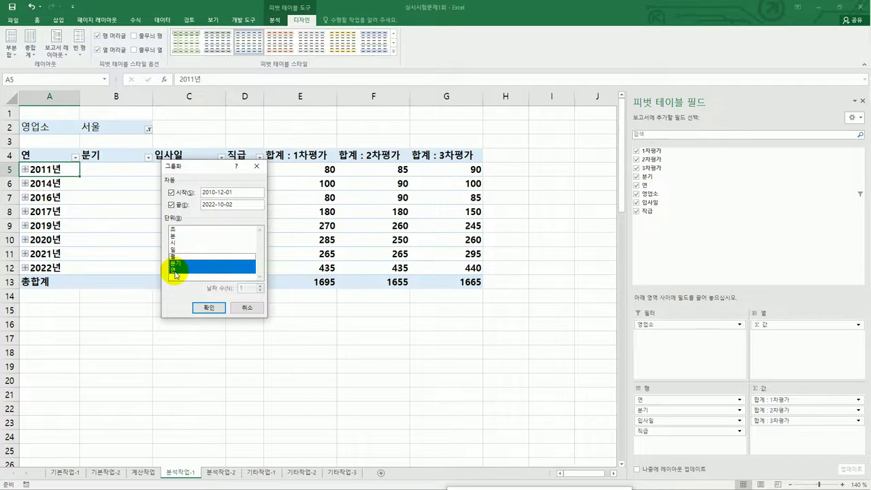
{"action": "left_click", "coordinate": [175, 271]}
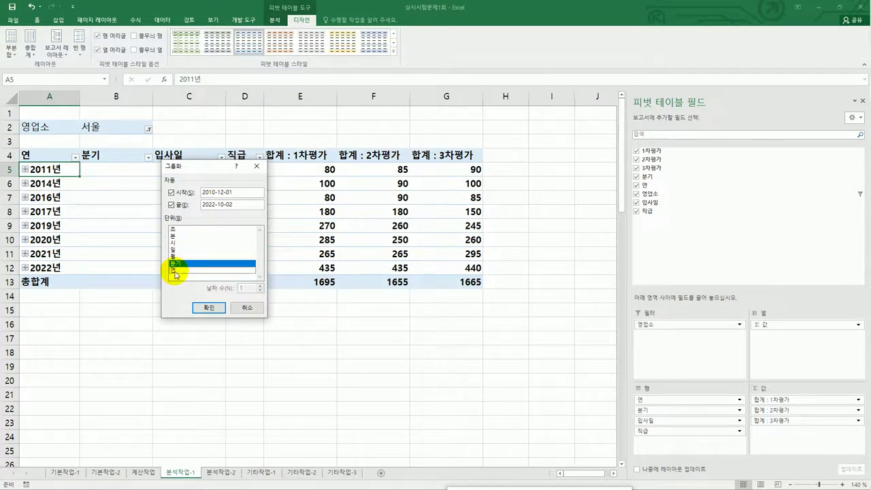
{"action": "left_click", "coordinate": [217, 305]}
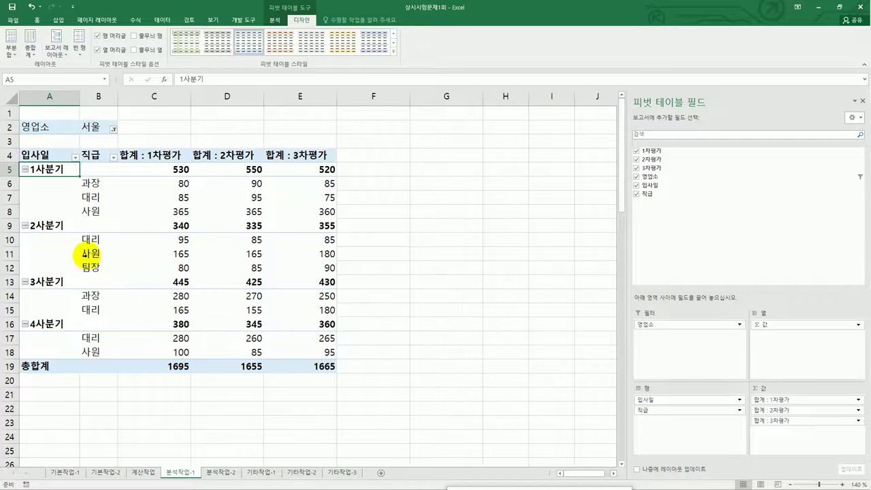
Step: Collapse the 2사분기, 3사분기 and 4사분기 groups in the pivot table
{"action": "left_click", "coordinate": [26, 226]}
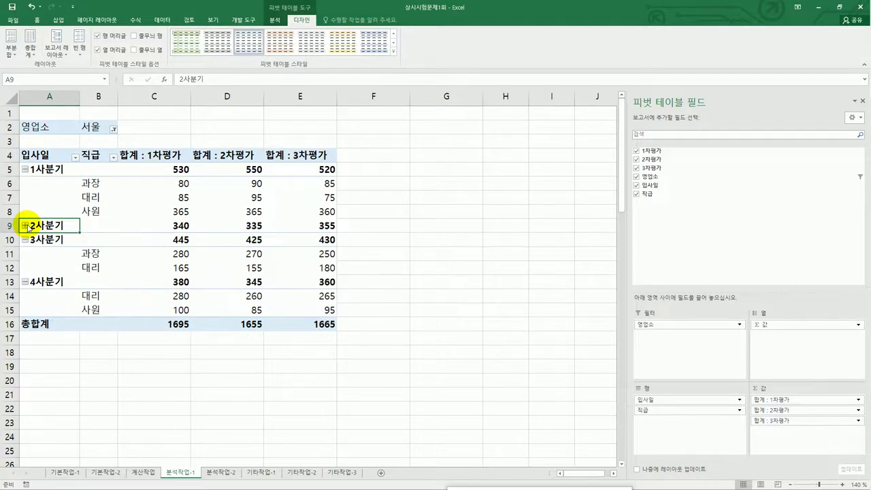
{"action": "left_click", "coordinate": [25, 241]}
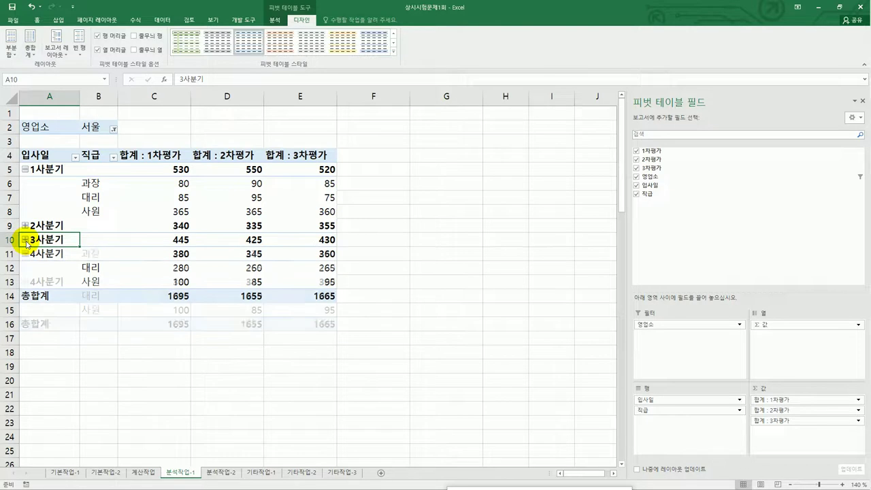
{"action": "left_click", "coordinate": [27, 255]}
{"action": "left_click", "coordinate": [27, 255]}
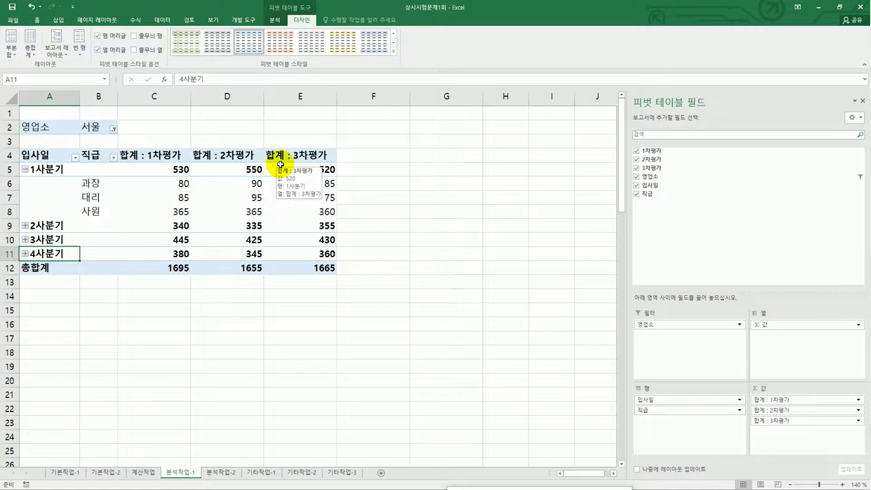
Step: Summarize the 1차평가 value field by average (평균) and format it as 숫자 with 0 decimal places
{"action": "left_click", "coordinate": [150, 157]}
{"action": "left_click", "coordinate": [213, 155]}
{"action": "left_click", "coordinate": [275, 155]}
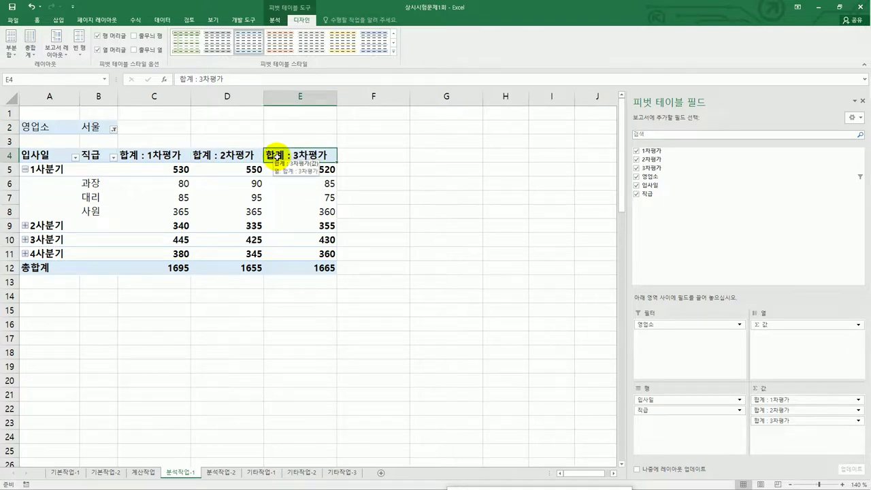
{"action": "left_click", "coordinate": [155, 157]}
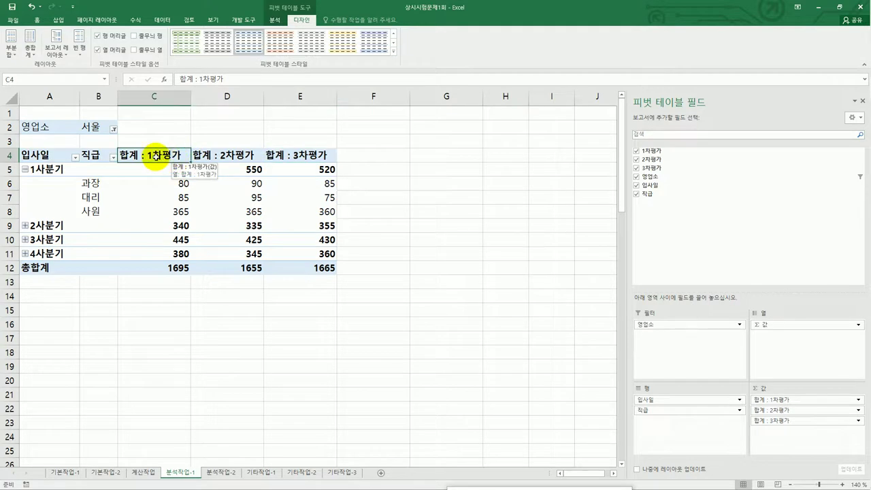
{"action": "double_click", "coordinate": [155, 157]}
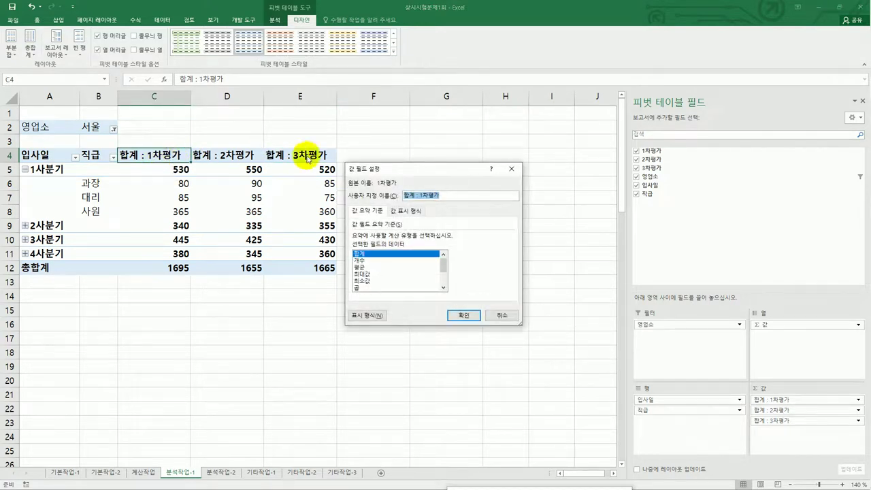
{"action": "left_click_drag", "start_coordinate": [405, 174], "coordinate": [403, 148]}
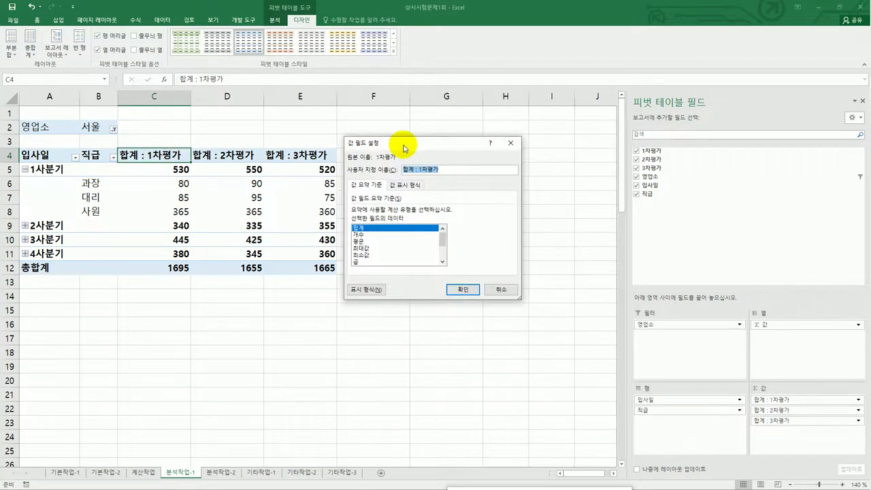
{"action": "left_click", "coordinate": [375, 242]}
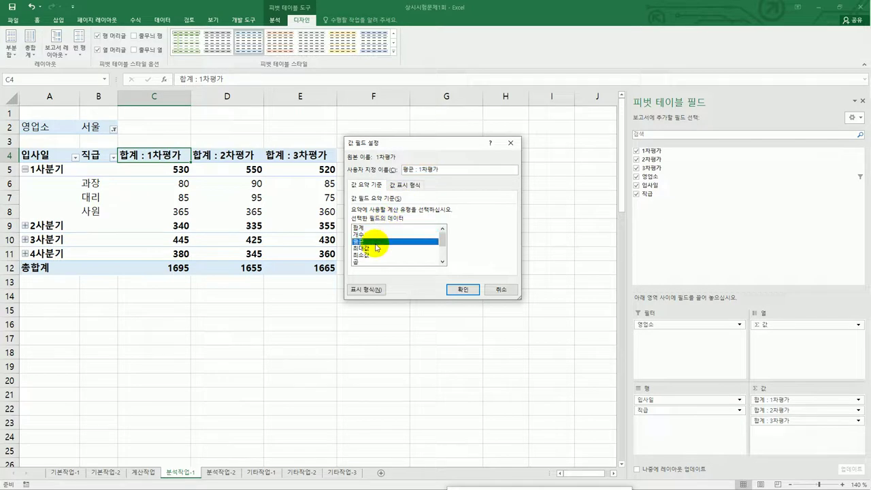
{"action": "left_click", "coordinate": [374, 291]}
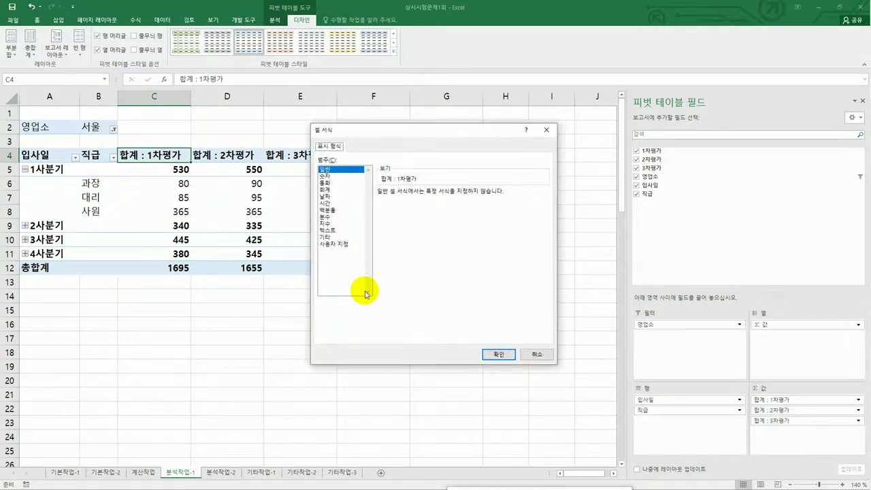
{"action": "left_click", "coordinate": [341, 177]}
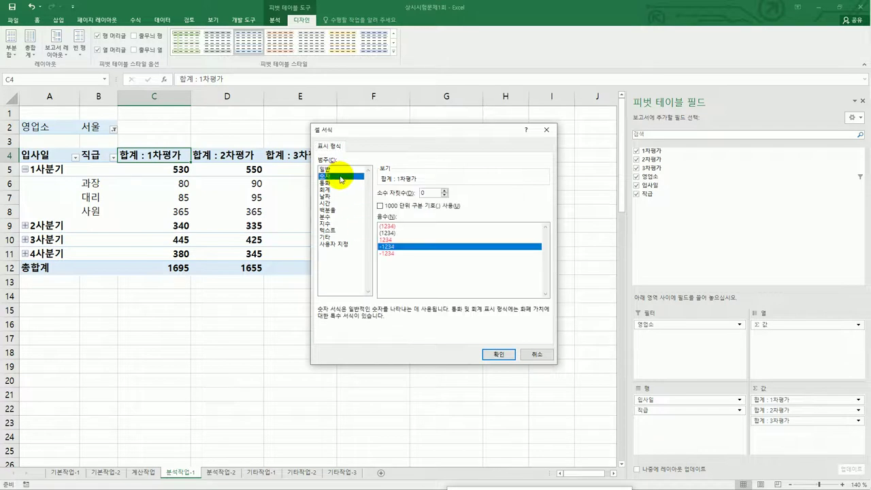
{"action": "left_click", "coordinate": [487, 356]}
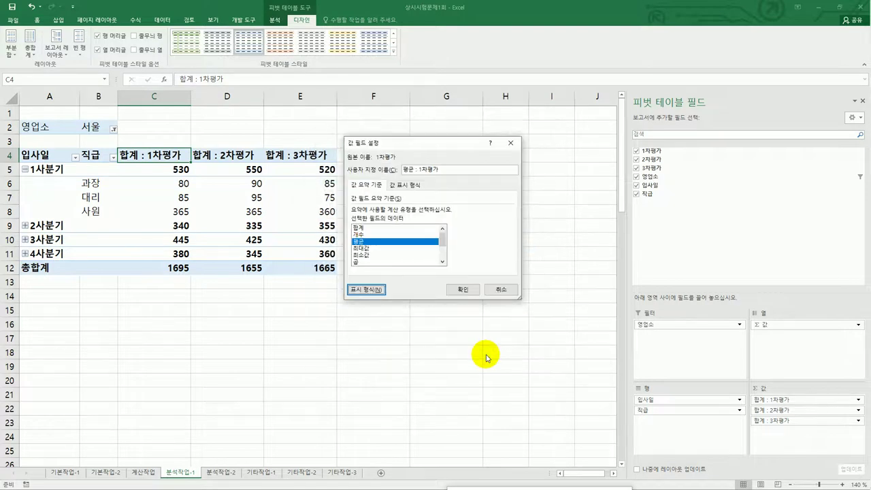
{"action": "left_click", "coordinate": [468, 290]}
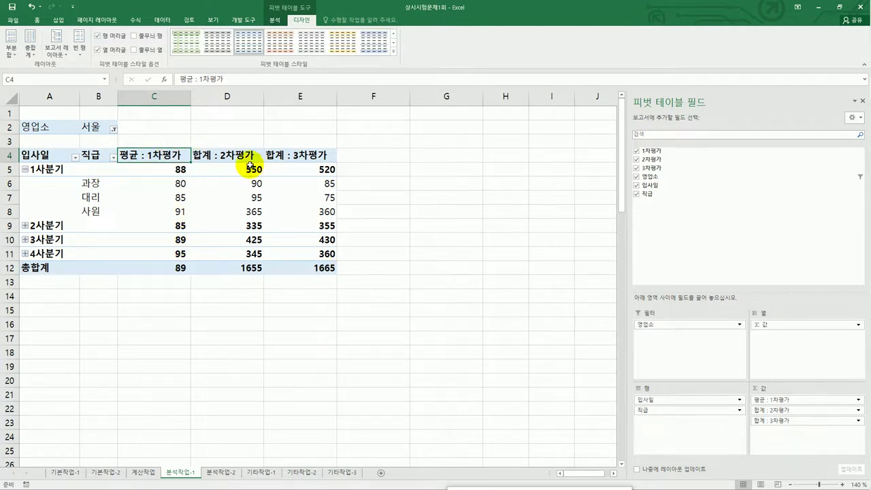
Step: Change the 2차평가 value field to average (평균) with the 숫자 format and 0 decimal places
{"action": "left_click", "coordinate": [243, 158]}
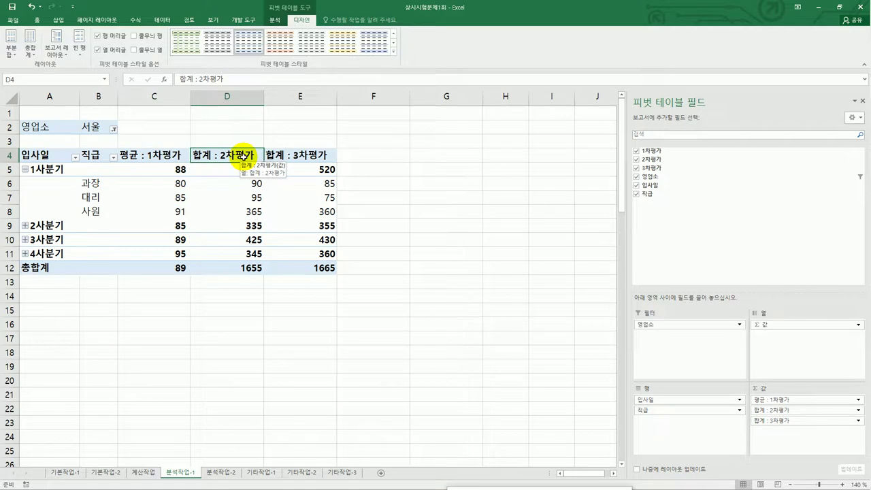
{"action": "double_click", "coordinate": [243, 159]}
{"action": "left_click", "coordinate": [375, 242]}
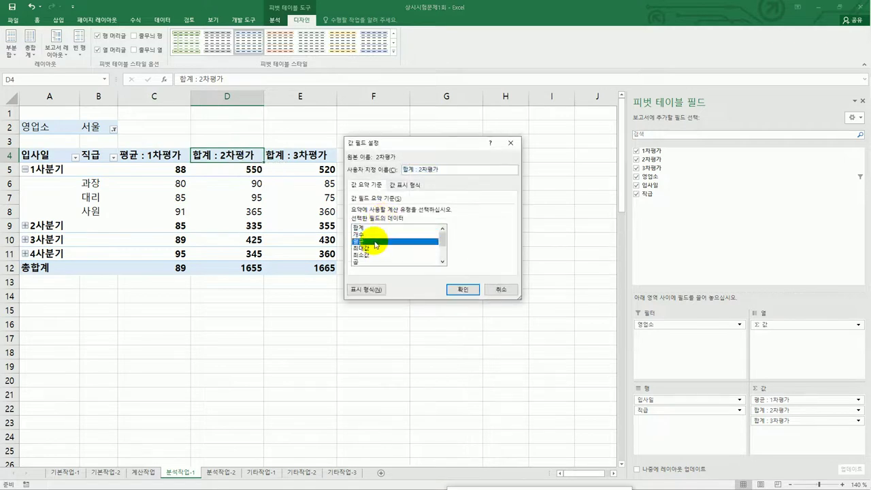
{"action": "left_click", "coordinate": [367, 290]}
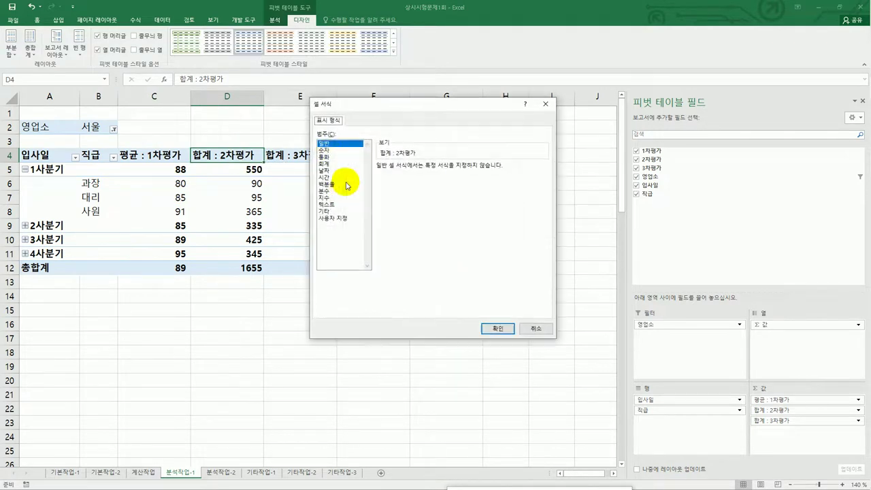
{"action": "left_click", "coordinate": [325, 150]}
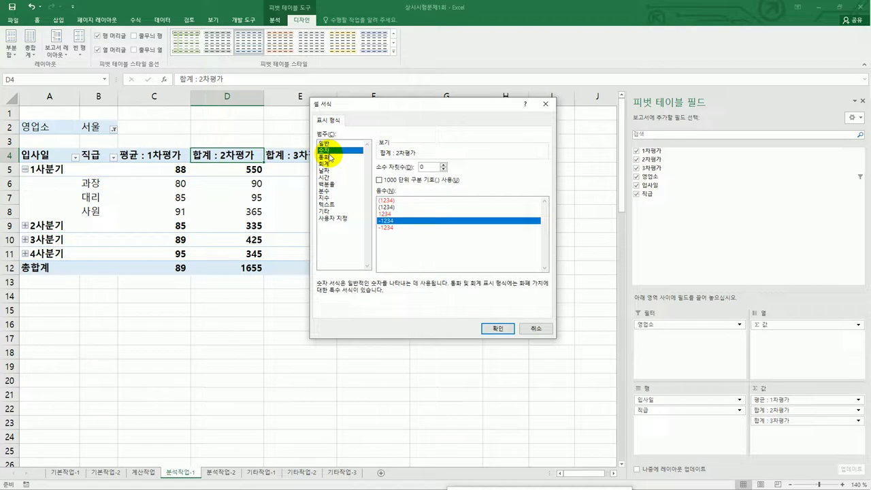
{"action": "left_click", "coordinate": [498, 329]}
{"action": "left_click", "coordinate": [468, 290]}
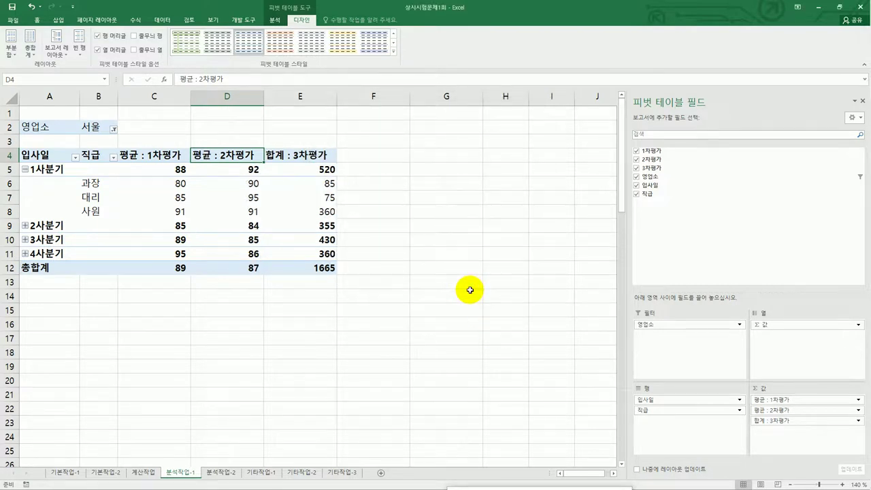
Step: Set the 3차평가 value field to summarize by average (평균), using the 숫자 number format
{"action": "left_click", "coordinate": [322, 155]}
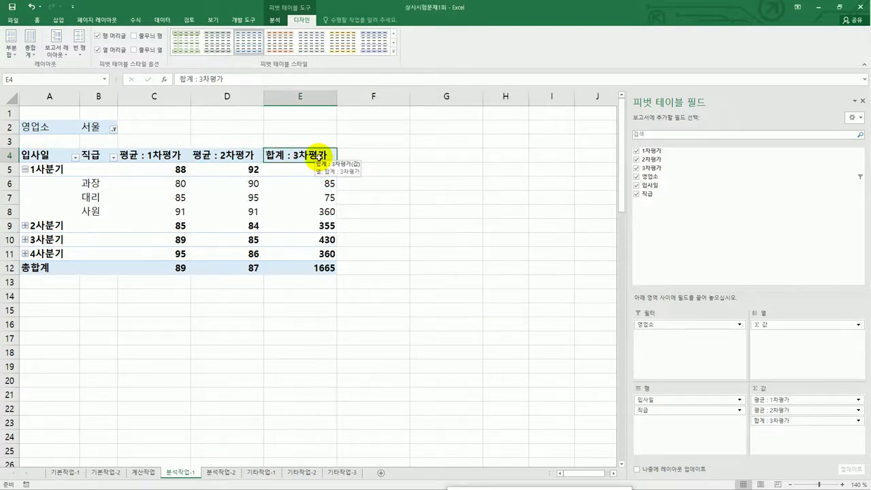
{"action": "double_click", "coordinate": [319, 156]}
{"action": "left_click", "coordinate": [361, 241]}
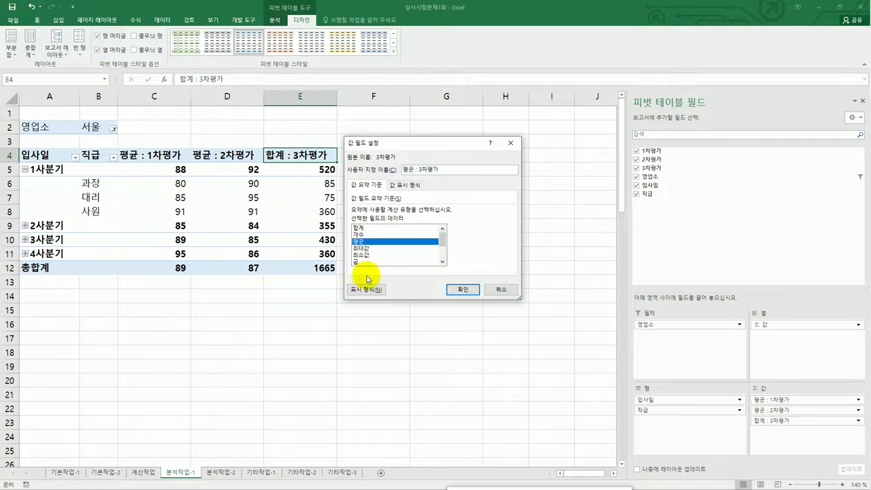
{"action": "left_click", "coordinate": [366, 289]}
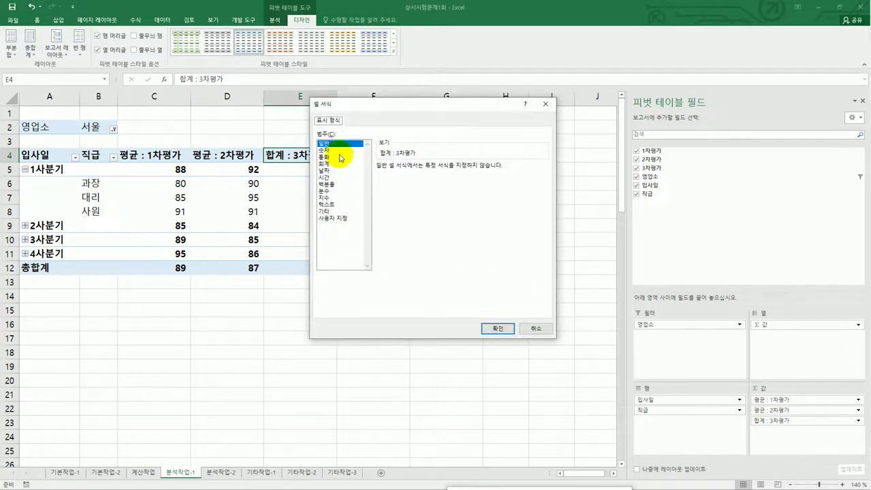
{"action": "left_click", "coordinate": [340, 149]}
{"action": "left_click", "coordinate": [496, 328]}
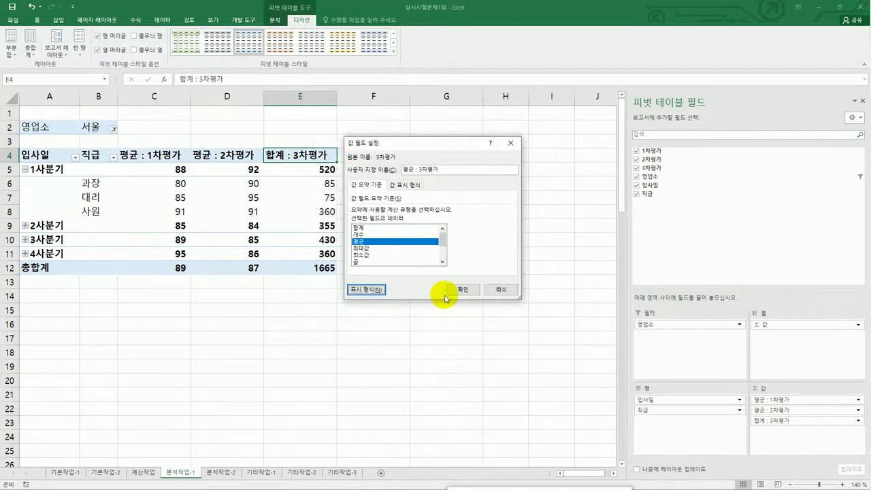
{"action": "left_click", "coordinate": [460, 289]}
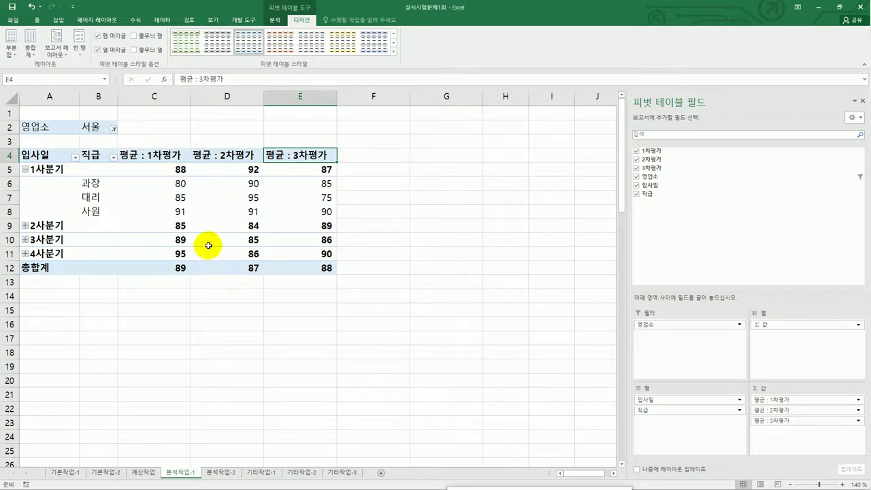
Step: Apply the gold pivot table style from the first row of the dark (어둡게) group
{"action": "left_click", "coordinate": [234, 196]}
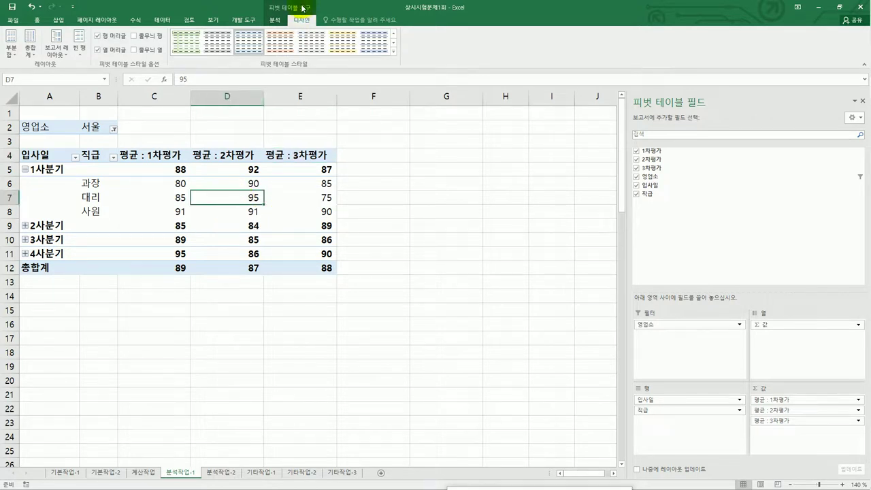
{"action": "left_click", "coordinate": [393, 50]}
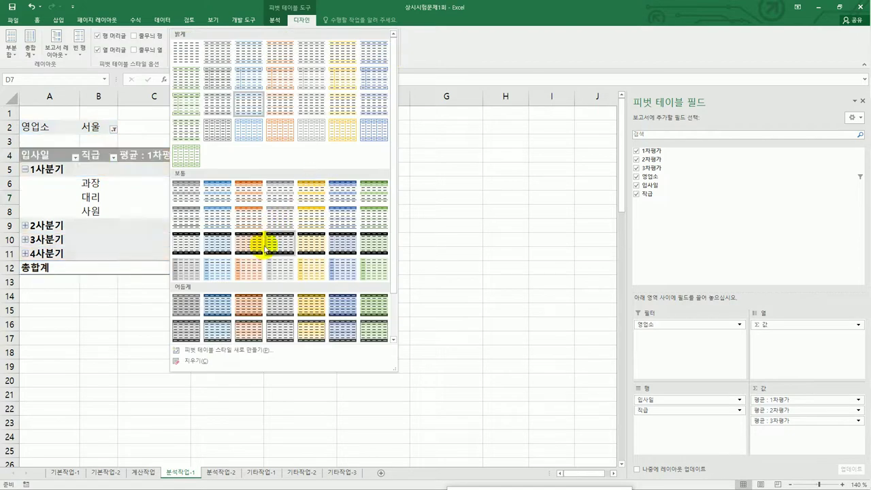
{"action": "left_click", "coordinate": [310, 307]}
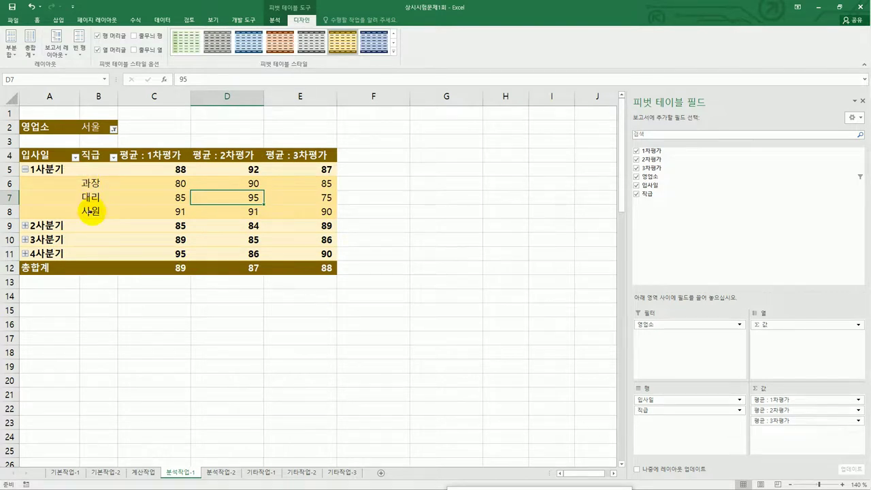
Step: Extract the detail records behind the 1사분기 사원 3차평가 average to a new sheet and auto-fit its 입사일 column
{"action": "left_click", "coordinate": [169, 213]}
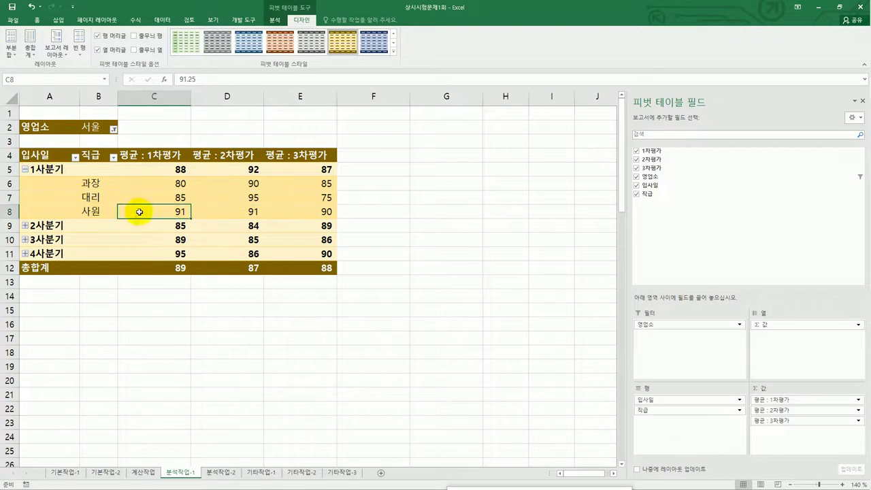
{"action": "left_click", "coordinate": [230, 215]}
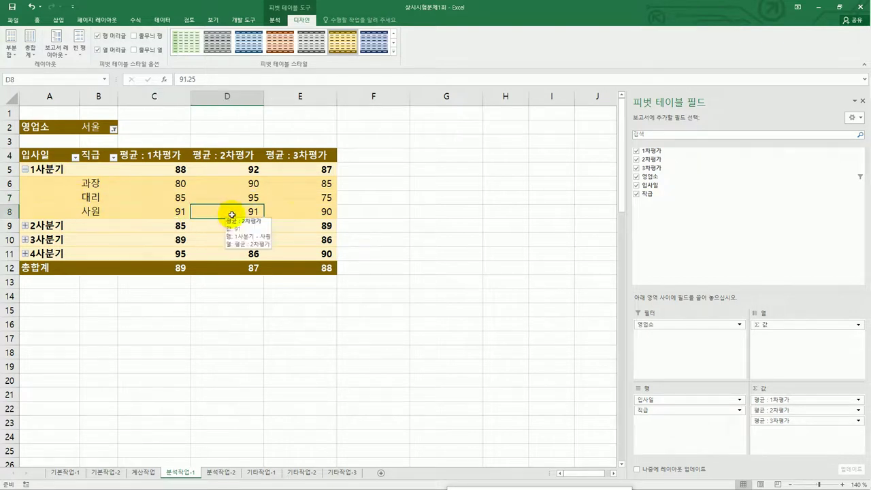
{"action": "left_click", "coordinate": [288, 216]}
{"action": "left_click", "coordinate": [185, 212]}
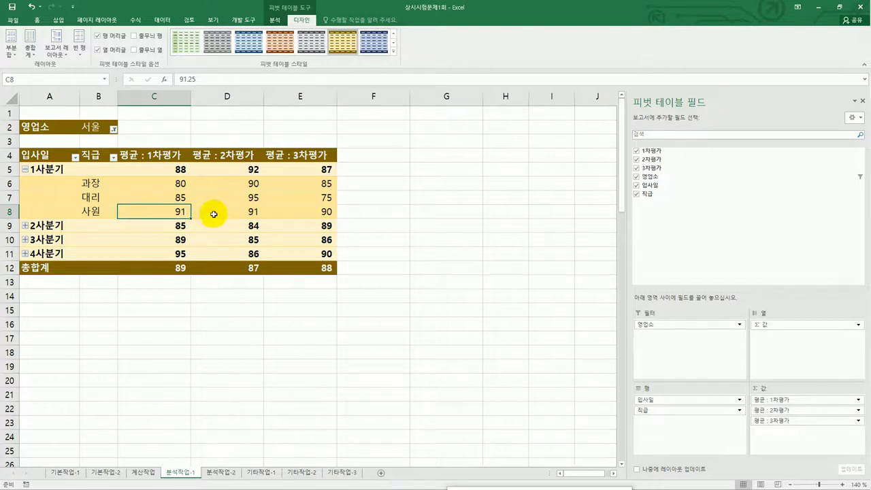
{"action": "left_click", "coordinate": [221, 214]}
{"action": "left_click", "coordinate": [303, 214]}
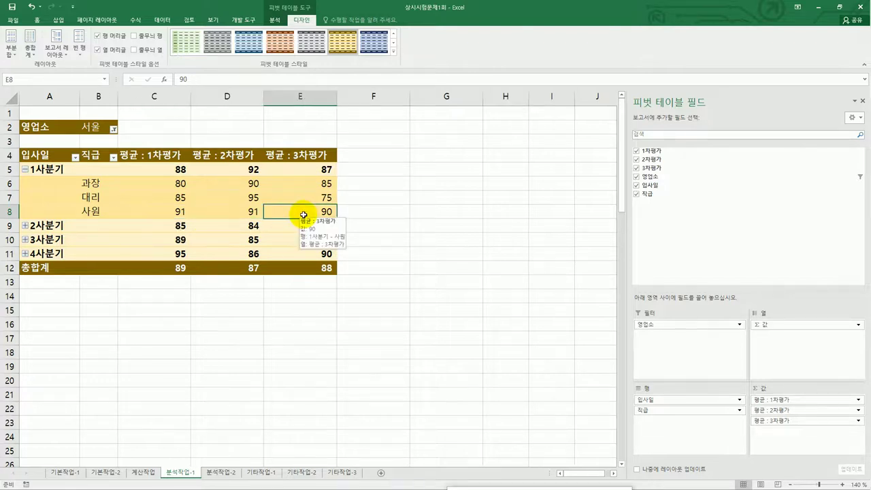
{"action": "double_click", "coordinate": [302, 214]}
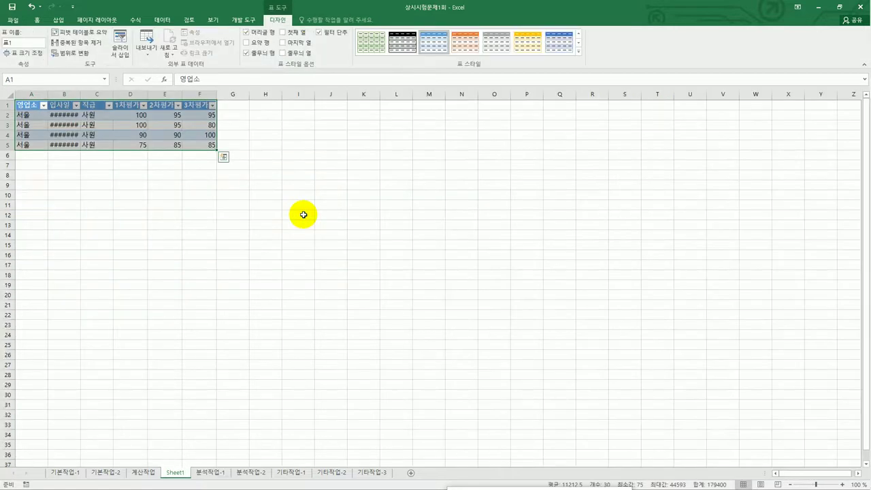
{"action": "double_click", "coordinate": [80, 94]}
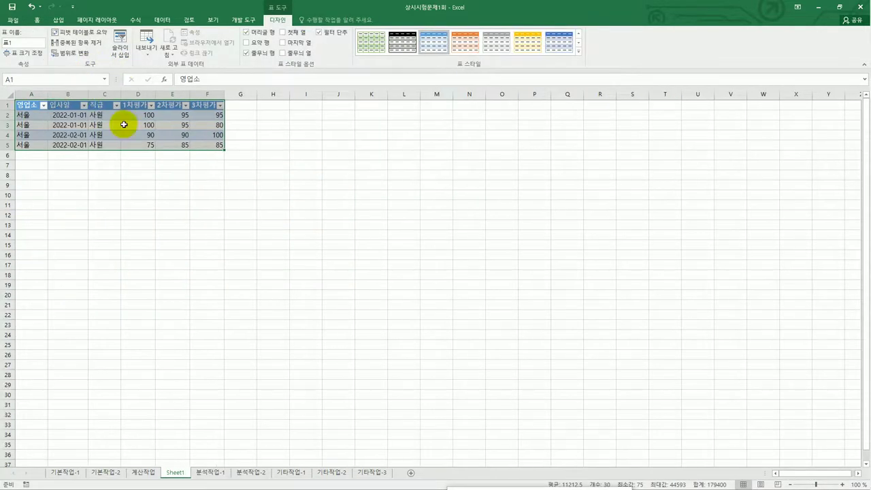
Step: Rename the extracted detail sheet Sheet1 as 서울1사분기입사사원
{"action": "double_click", "coordinate": [175, 473]}
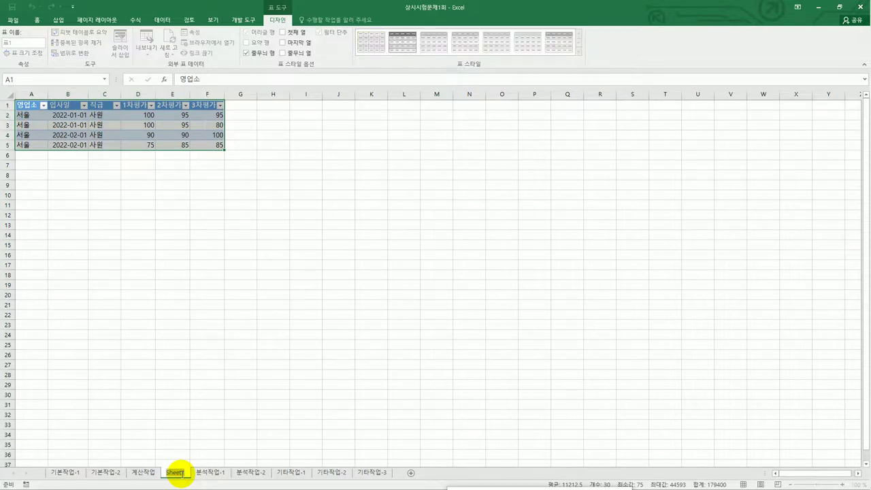
{"action": "type", "text": "세"}
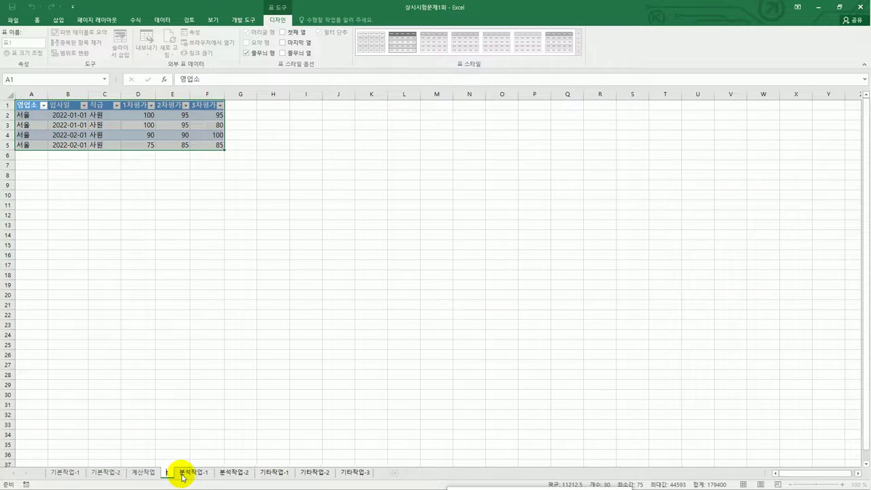
{"action": "type", "text": "울1분기"}
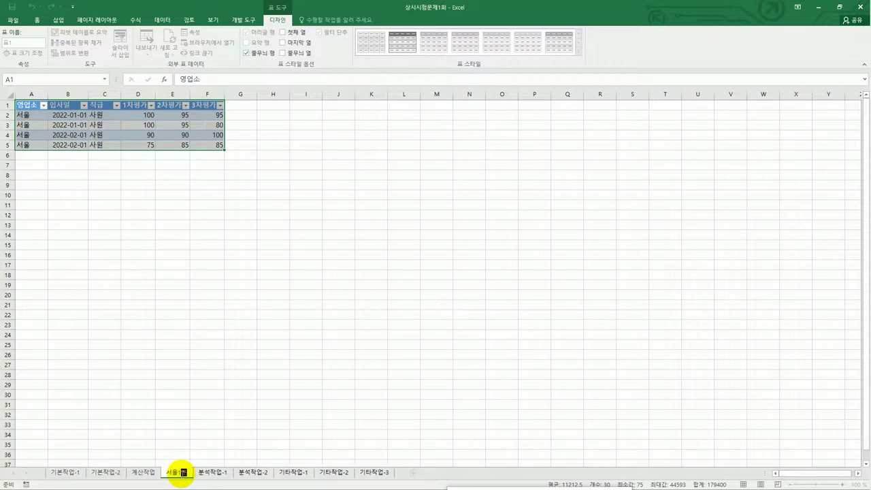
{"action": "key", "text": "BackSpace"}
{"action": "key", "text": "BackSpace"}
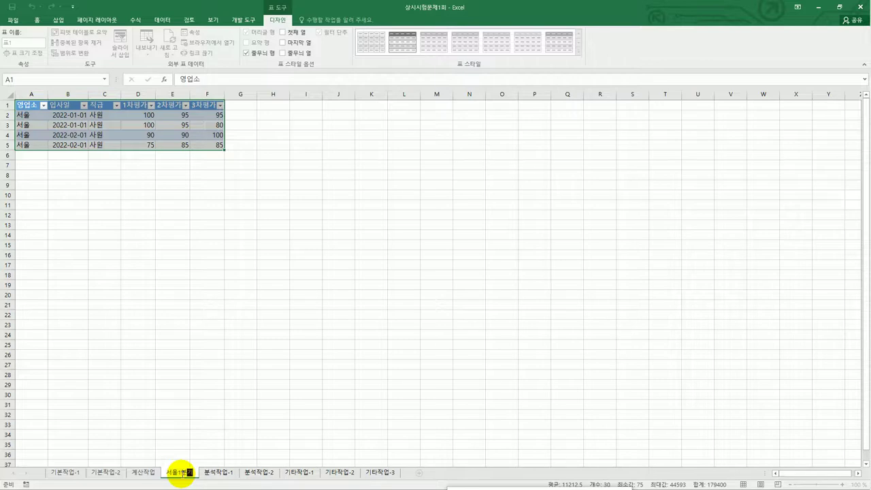
{"action": "type", "text": "사기"}
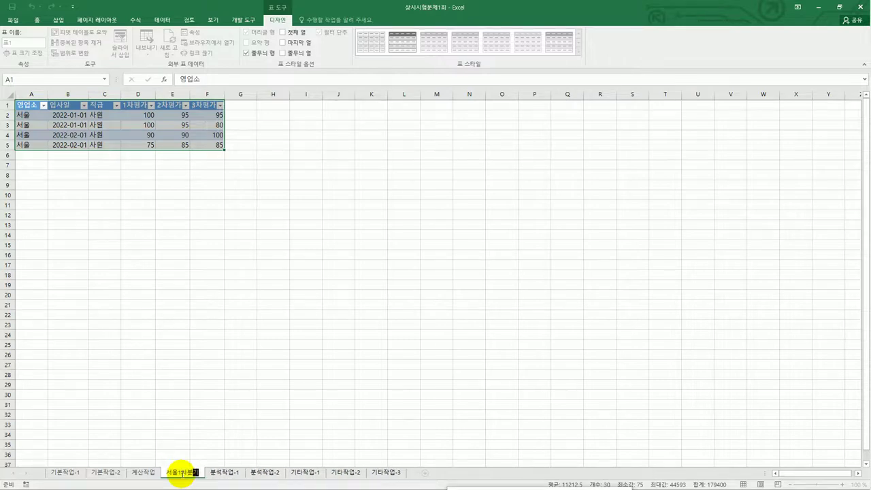
{"action": "type", "text": "영업"}
{"action": "type", "text": "사자"}
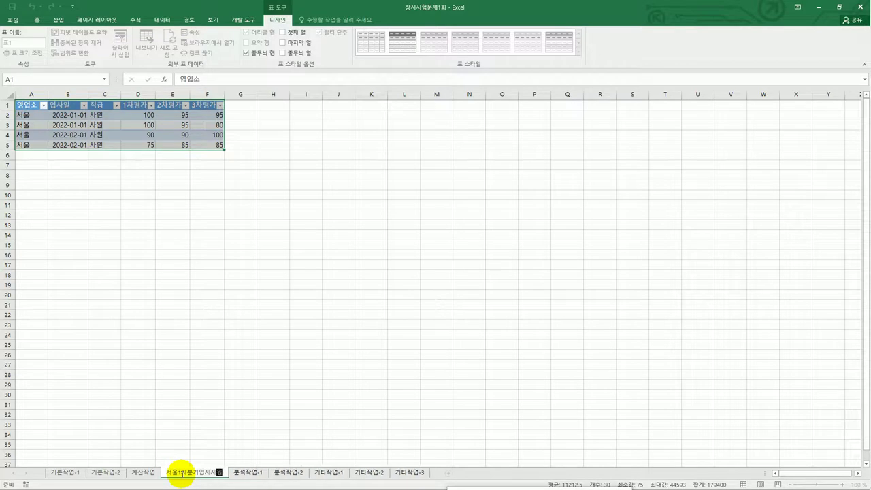
{"action": "type", "text": "원"}
{"action": "key", "text": "Return"}
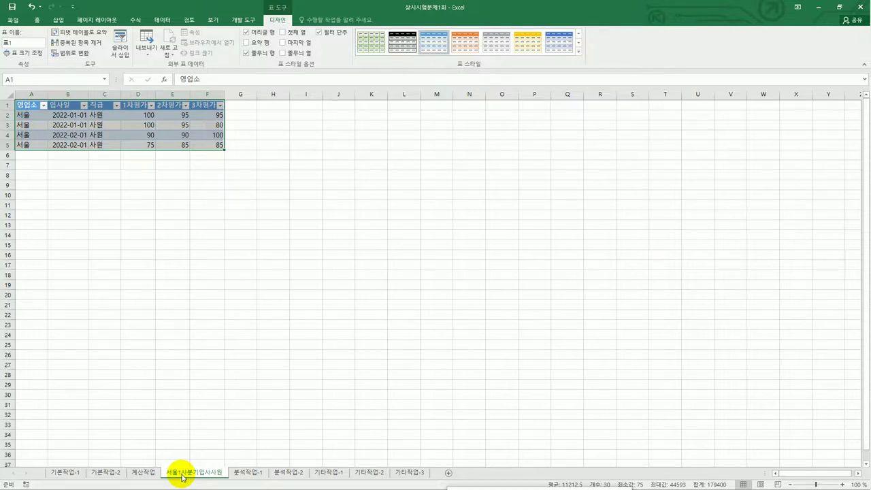
Step: Review the finished pivot table on the 분석작업-1 sheet alongside the extracted detail sheet
{"action": "left_click", "coordinate": [251, 471]}
{"action": "left_click", "coordinate": [215, 473]}
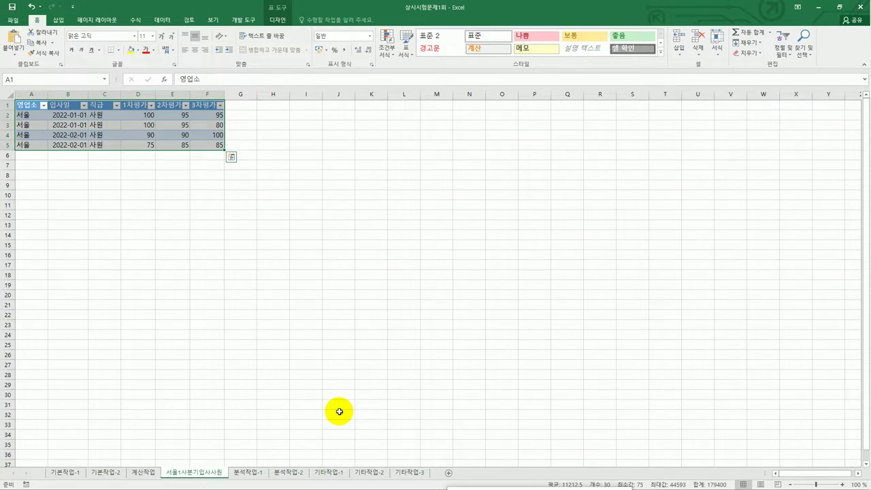
{"action": "left_click", "coordinate": [243, 472]}
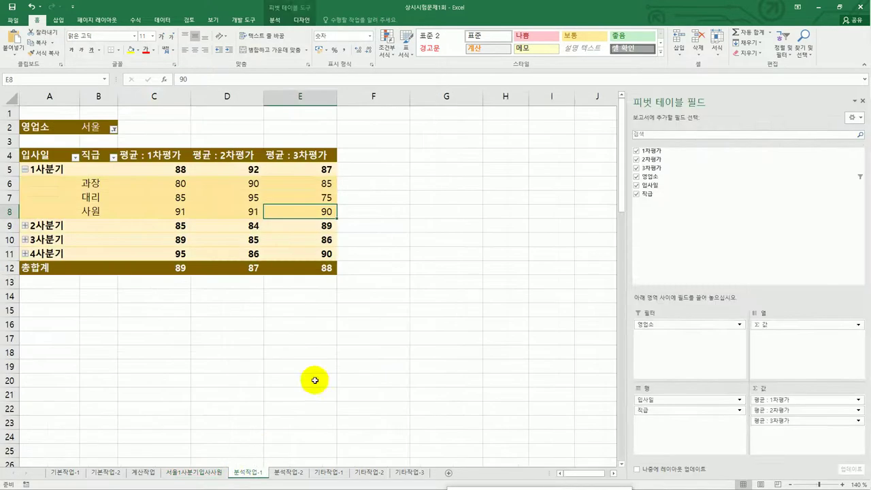
{"action": "left_click", "coordinate": [365, 382]}
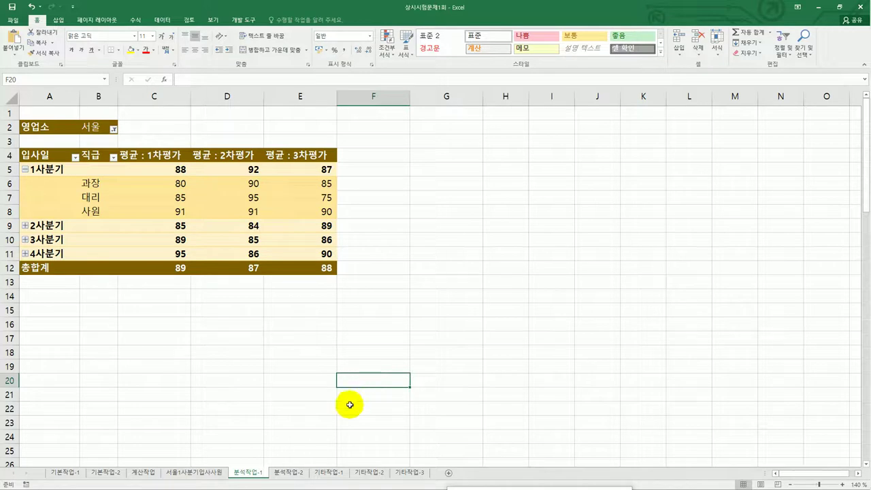
Step: On the 분석작업-2 sheet, set up a sort of 표1 (B3:E7) by 항목 values with a custom list (사용자 지정 목록) order
{"action": "left_click", "coordinate": [301, 472]}
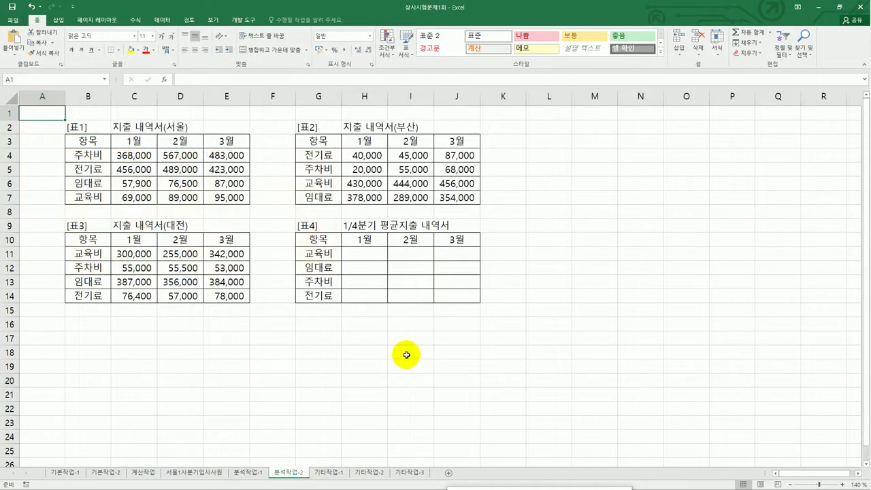
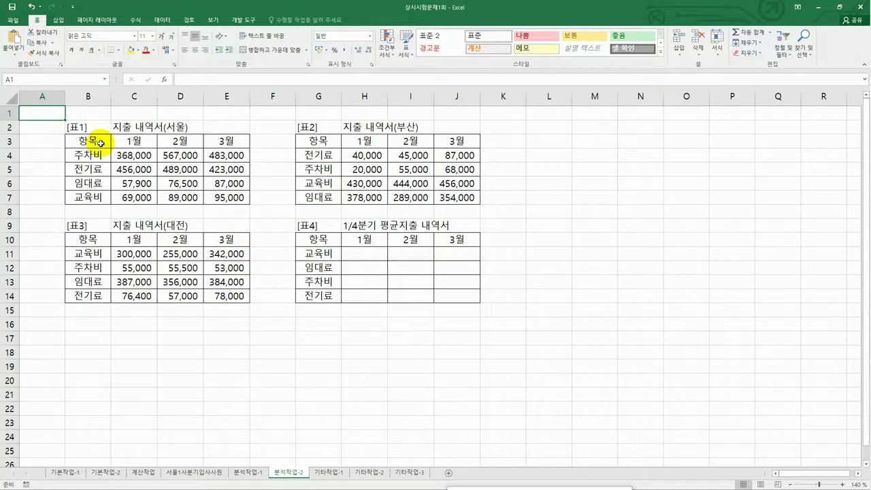
{"action": "left_click_drag", "start_coordinate": [101, 143], "coordinate": [225, 202]}
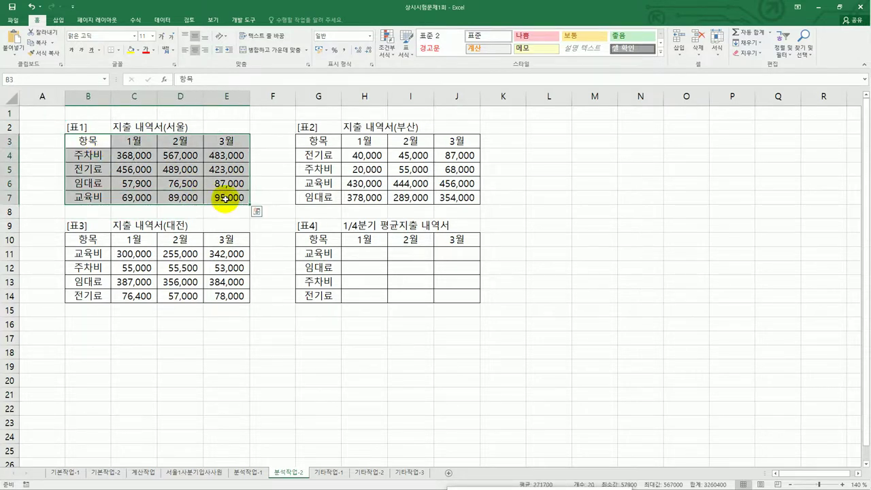
{"action": "left_click", "coordinate": [161, 20]}
{"action": "left_click", "coordinate": [281, 41]}
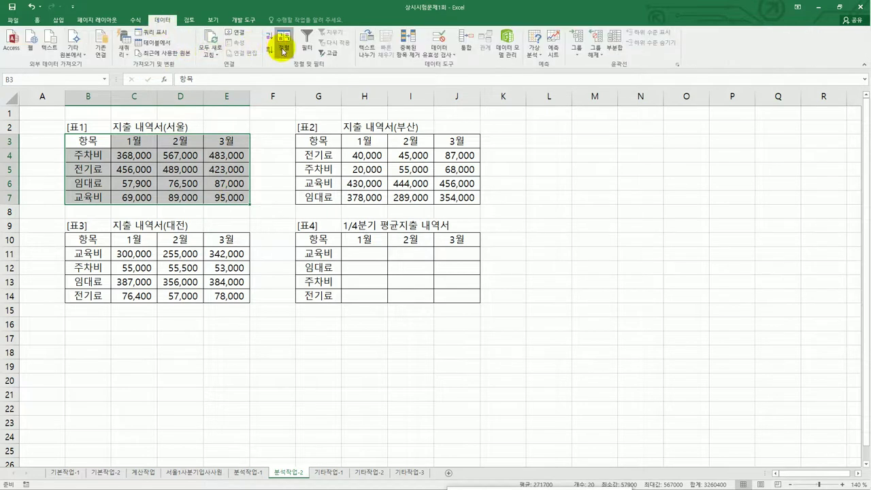
{"action": "left_click_drag", "start_coordinate": [365, 177], "coordinate": [355, 143]}
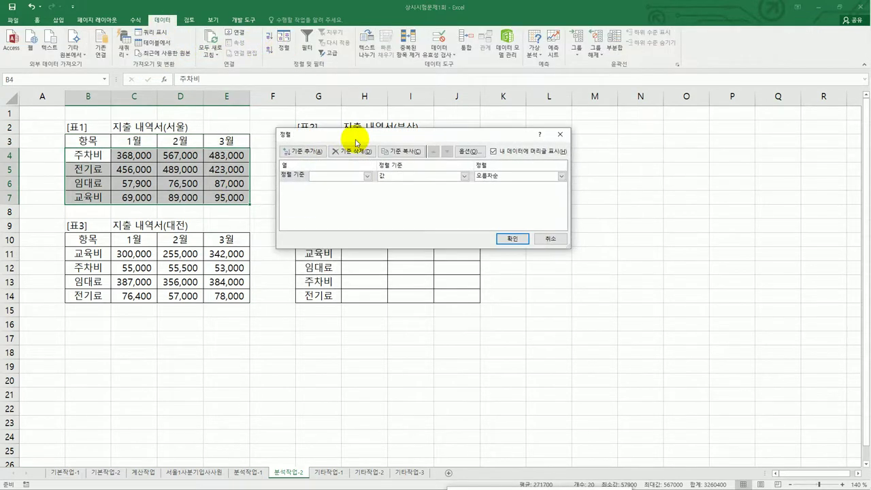
{"action": "left_click", "coordinate": [365, 176]}
{"action": "left_click", "coordinate": [356, 186]}
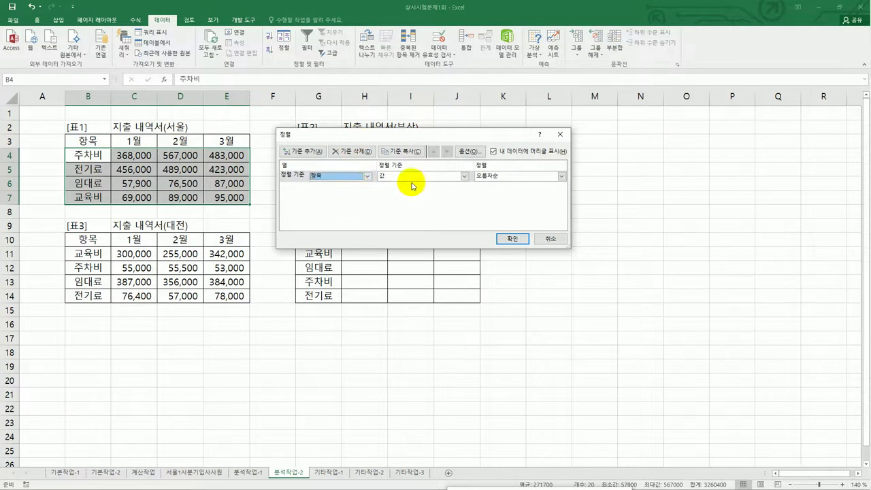
{"action": "left_click", "coordinate": [487, 176]}
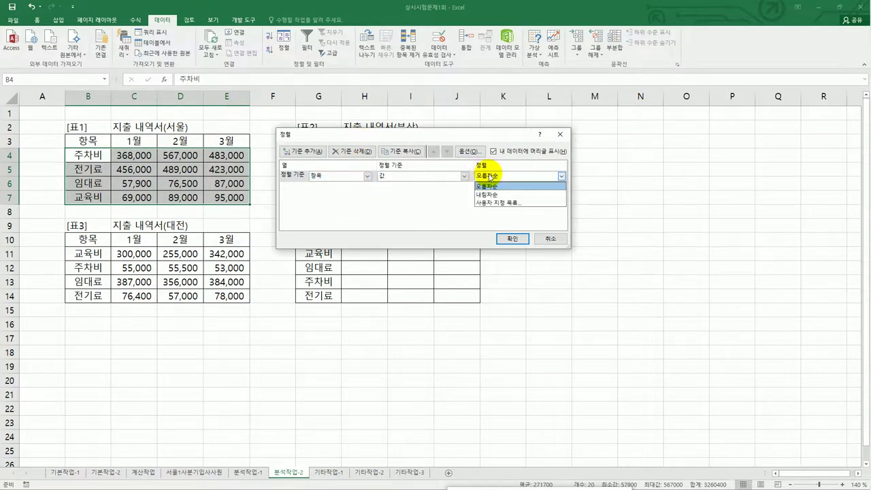
{"action": "left_click", "coordinate": [494, 203]}
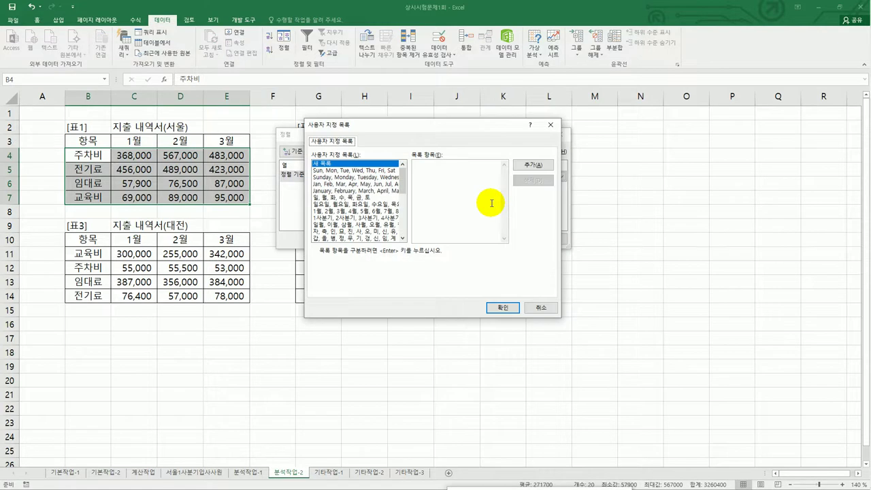
Step: Add a custom list with the entries 교육비, 임대료, 주차비, 전기료
{"action": "left_click", "coordinate": [466, 187]}
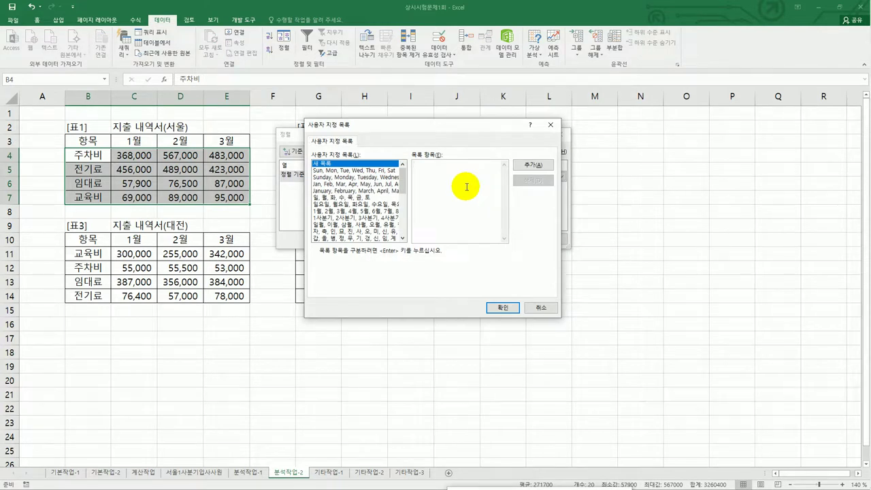
{"action": "type", "text": "교육비"}
{"action": "key", "text": "Return"}
{"action": "type", "text": "임대료"}
{"action": "key", "text": "Return"}
{"action": "type", "text": "ㅈ주차비"}
{"action": "key", "text": "Return"}
{"action": "type", "text": "전기료"}
{"action": "left_click", "coordinate": [530, 165]}
Step: Choose the custom list 교육비, 임대료, 주차비, 전기료 as the order and apply the sort to 표1
{"action": "left_click_drag", "start_coordinate": [405, 183], "coordinate": [392, 226]}
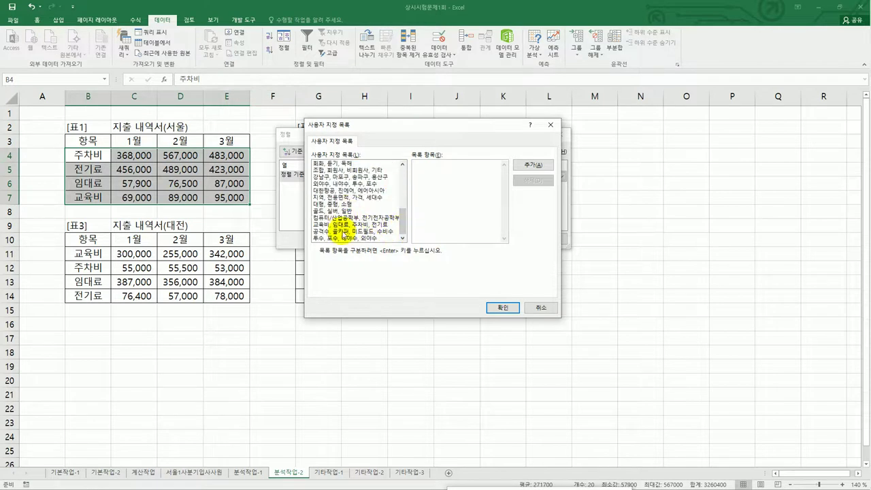
{"action": "left_click", "coordinate": [342, 224]}
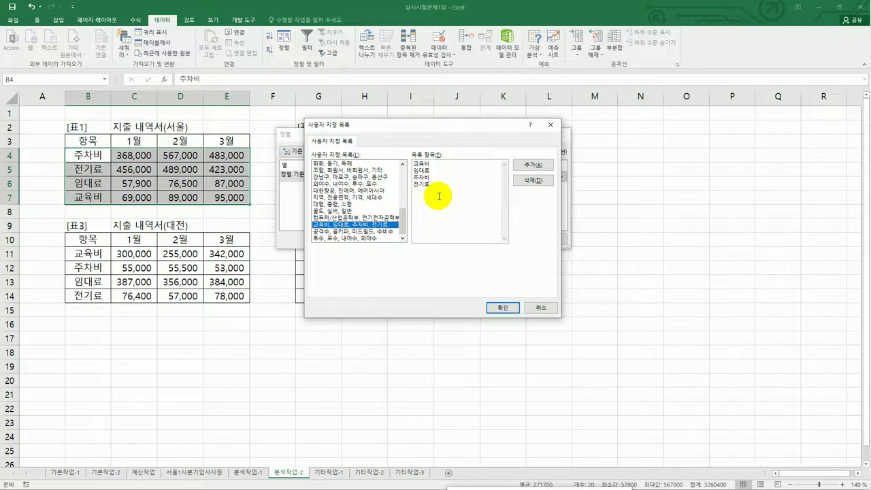
{"action": "left_click", "coordinate": [501, 309]}
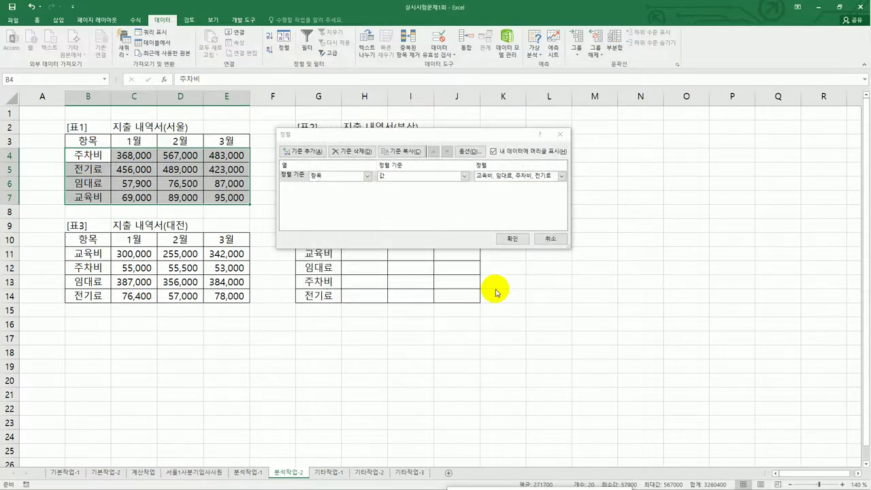
{"action": "left_click", "coordinate": [507, 240]}
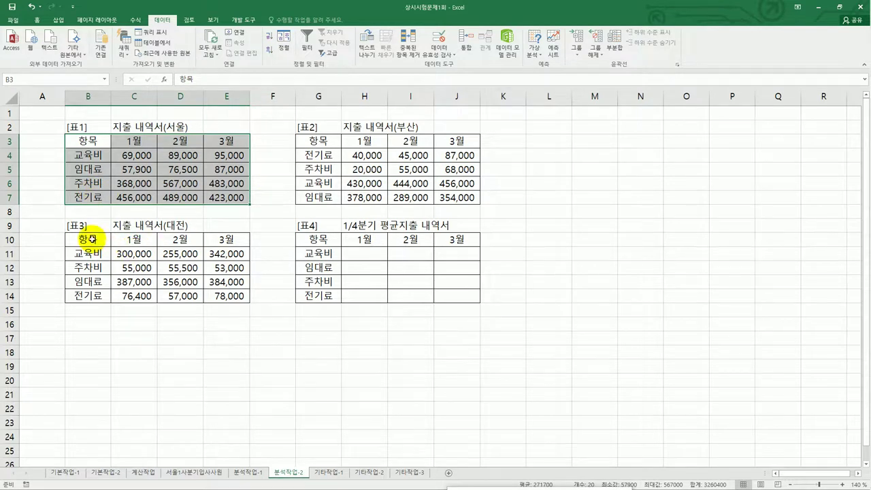
Step: Sort 표2 (G3:J7) by 항목 in the custom list order 교육비, 임대료, 주차비, 전기료
{"action": "left_click_drag", "start_coordinate": [327, 142], "coordinate": [468, 197]}
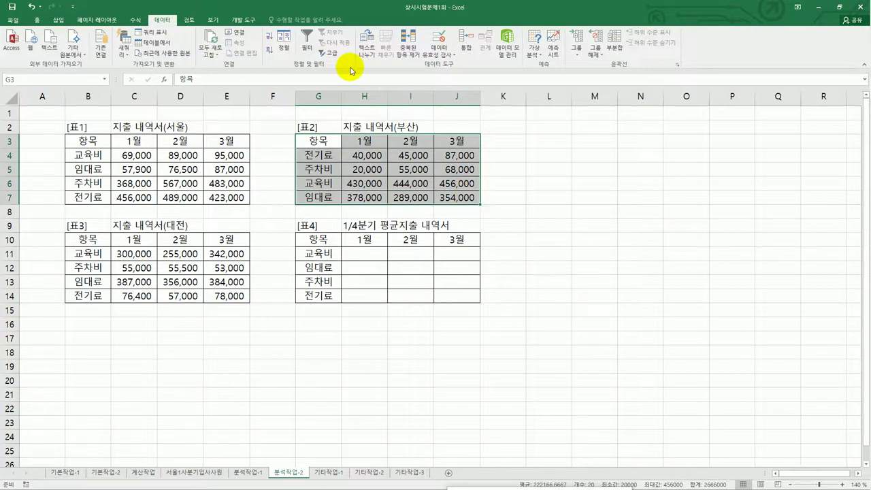
{"action": "left_click", "coordinate": [284, 42]}
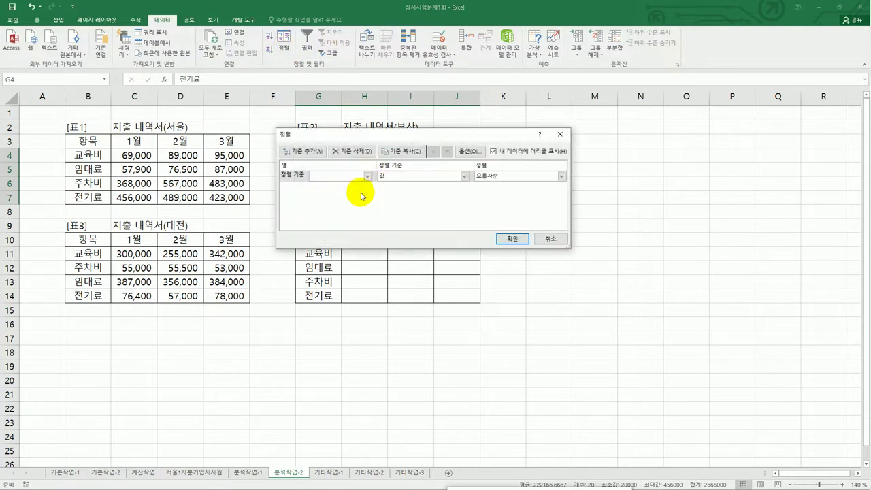
{"action": "left_click", "coordinate": [366, 176]}
{"action": "left_click", "coordinate": [344, 187]}
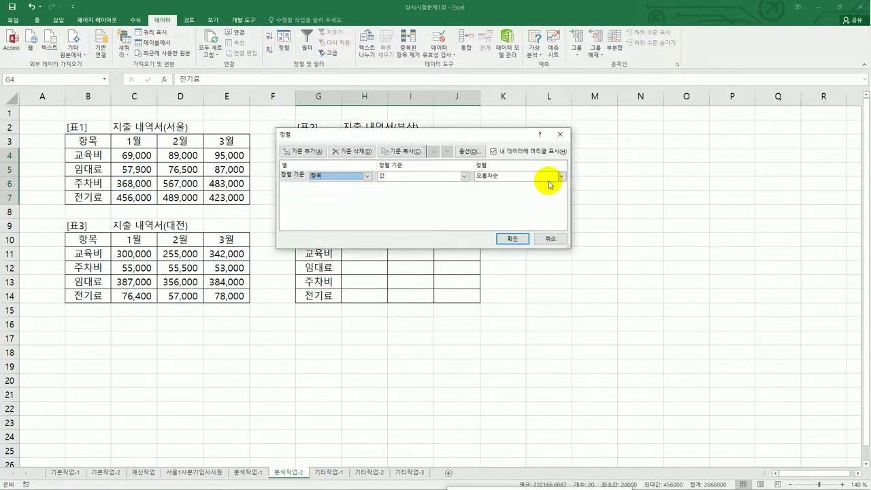
{"action": "left_click", "coordinate": [548, 176]}
{"action": "left_click", "coordinate": [479, 204]}
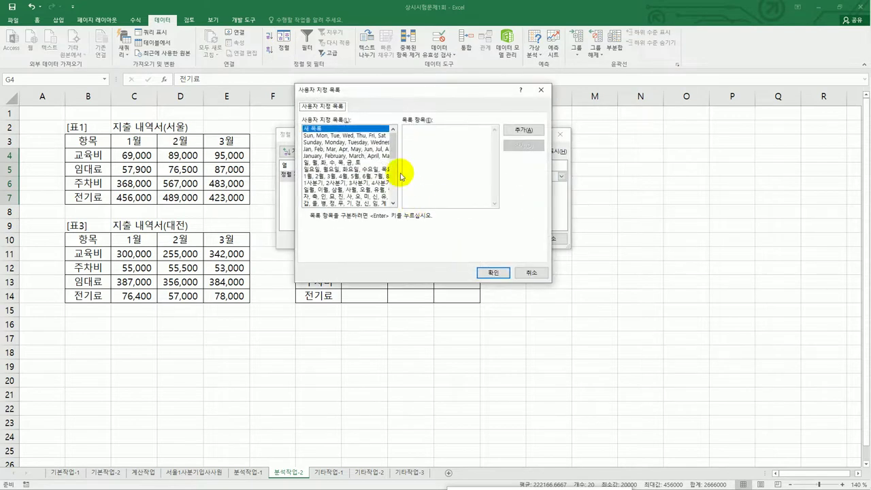
{"action": "left_click_drag", "start_coordinate": [393, 140], "coordinate": [394, 192]}
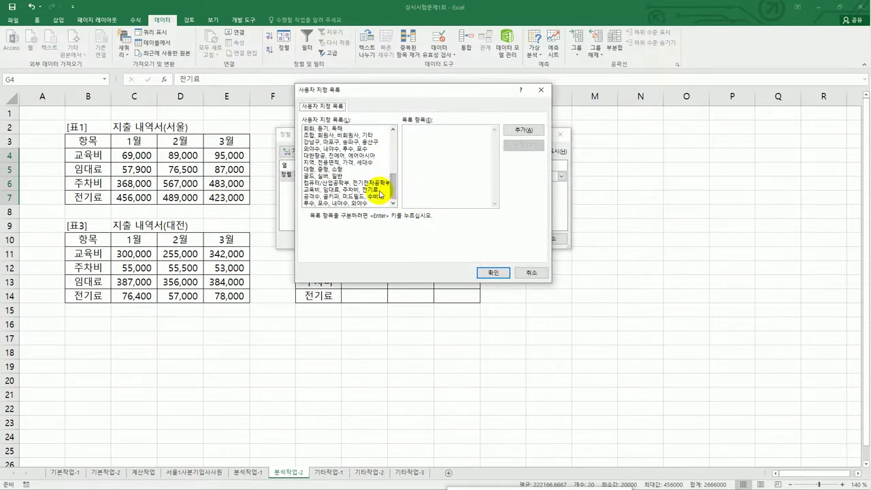
{"action": "left_click", "coordinate": [378, 190]}
{"action": "left_click", "coordinate": [509, 272]}
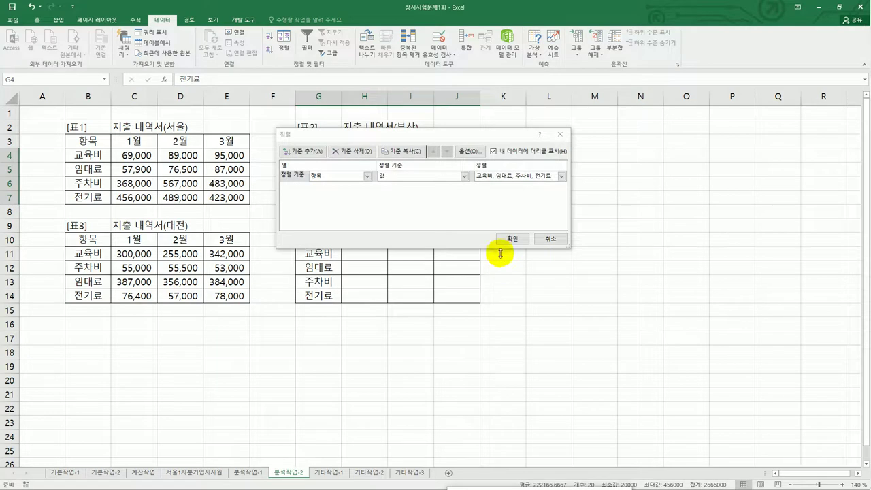
{"action": "left_click", "coordinate": [509, 240]}
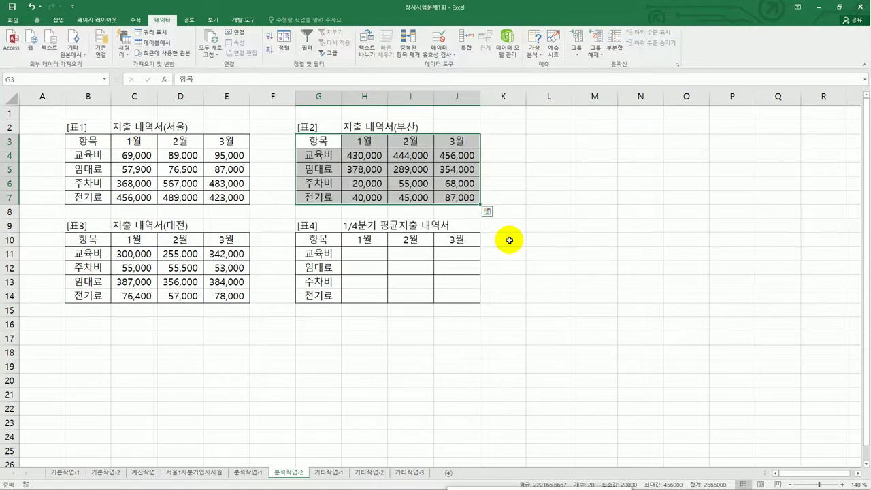
Step: Sort 표3 (B10:E14) by 항목 in the custom list order 교육비, 임대료, 주차비, 전기료
{"action": "left_click_drag", "start_coordinate": [88, 238], "coordinate": [229, 295]}
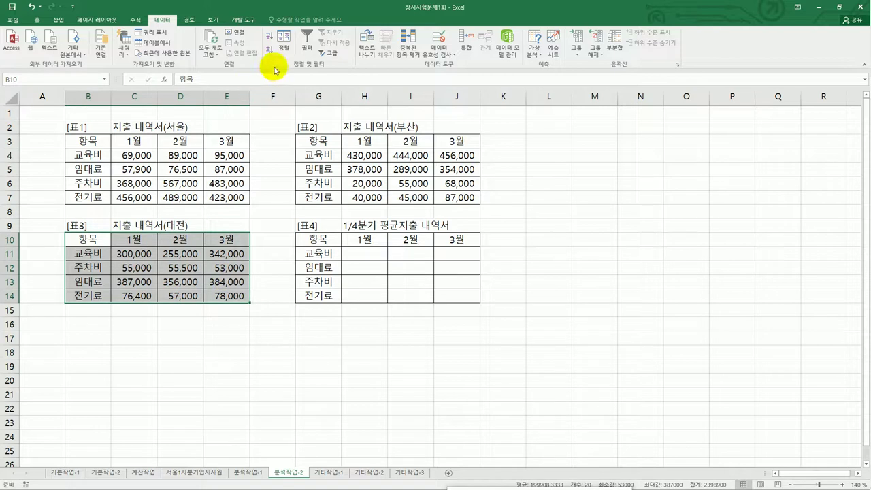
{"action": "left_click", "coordinate": [283, 43]}
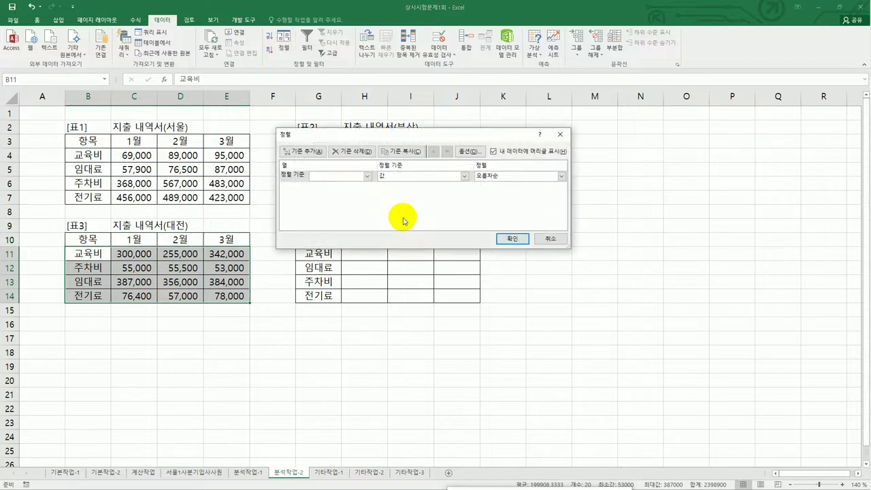
{"action": "left_click", "coordinate": [367, 176]}
{"action": "left_click", "coordinate": [358, 186]}
{"action": "left_click", "coordinate": [529, 178]}
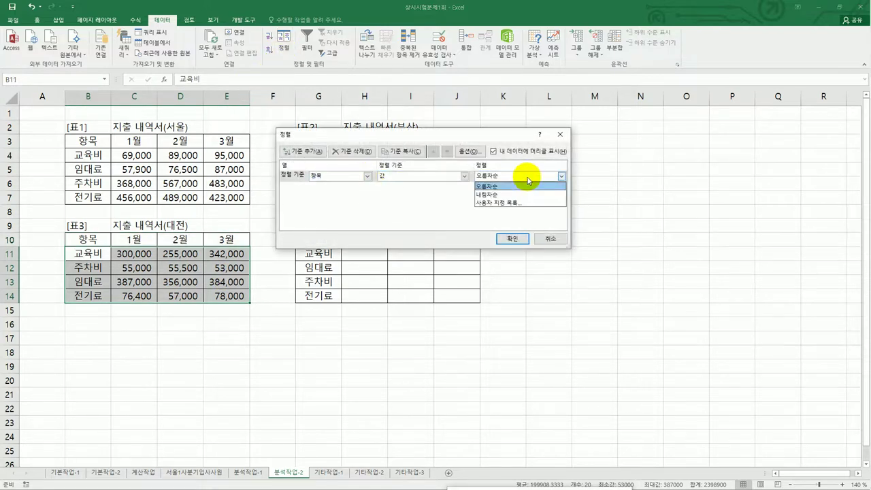
{"action": "left_click", "coordinate": [525, 202]}
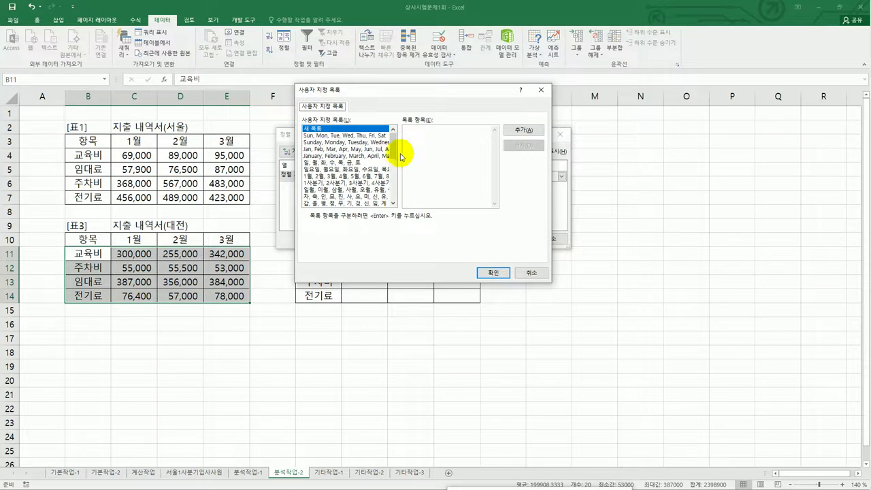
{"action": "left_click_drag", "start_coordinate": [393, 139], "coordinate": [393, 187]}
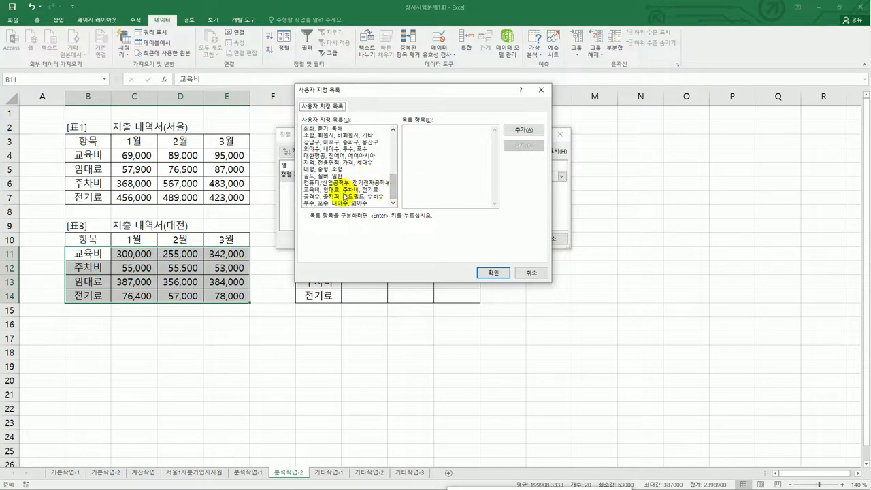
{"action": "left_click", "coordinate": [343, 190]}
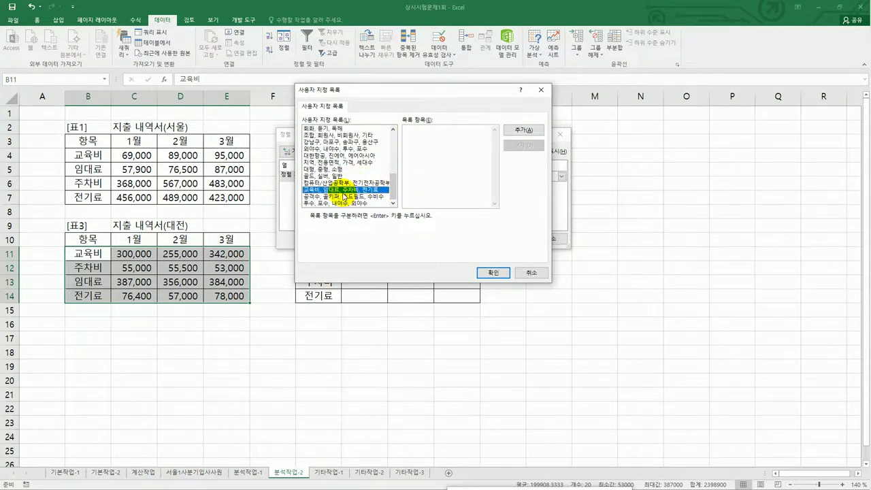
{"action": "left_click", "coordinate": [488, 274]}
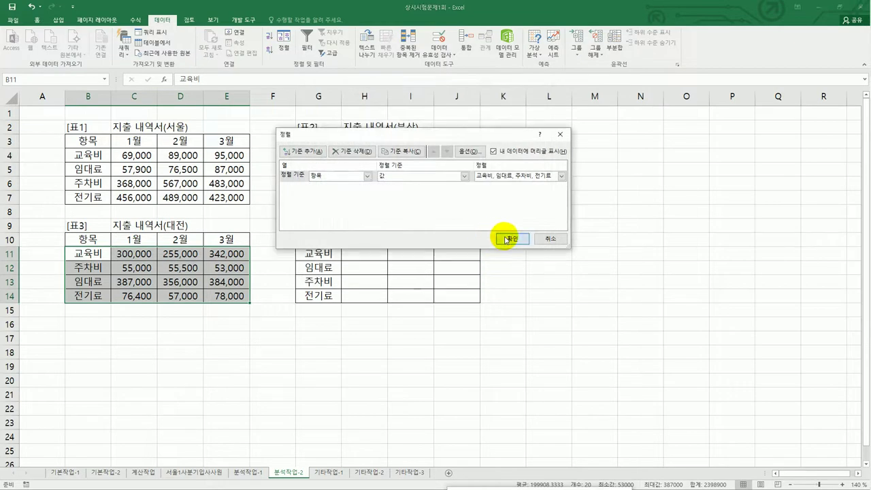
{"action": "left_click", "coordinate": [500, 238]}
{"action": "left_click", "coordinate": [507, 296]}
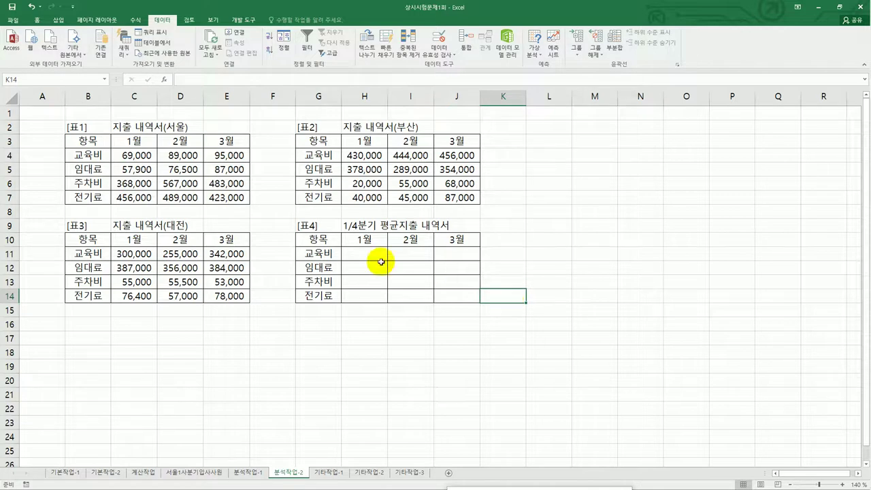
Step: Start a data consolidation (통합) into 표4 (G10:J14) with 평균 as the function
{"action": "left_click_drag", "start_coordinate": [314, 238], "coordinate": [441, 298]}
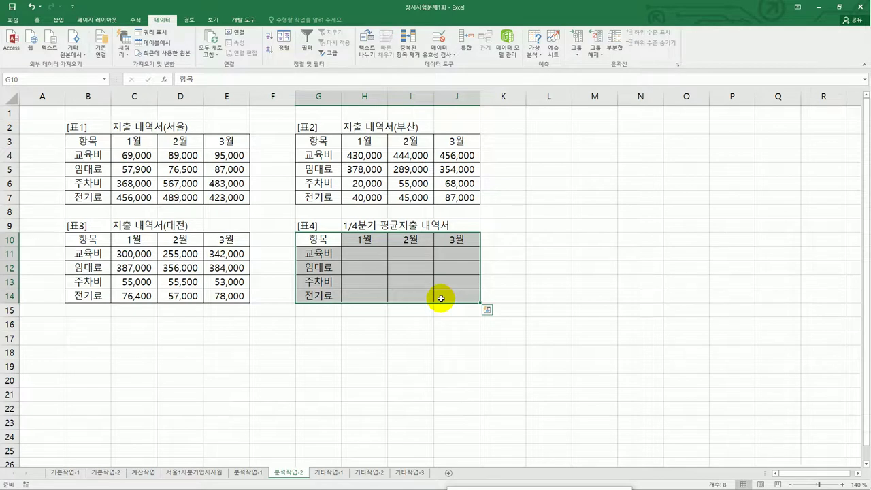
{"action": "left_click", "coordinate": [466, 48]}
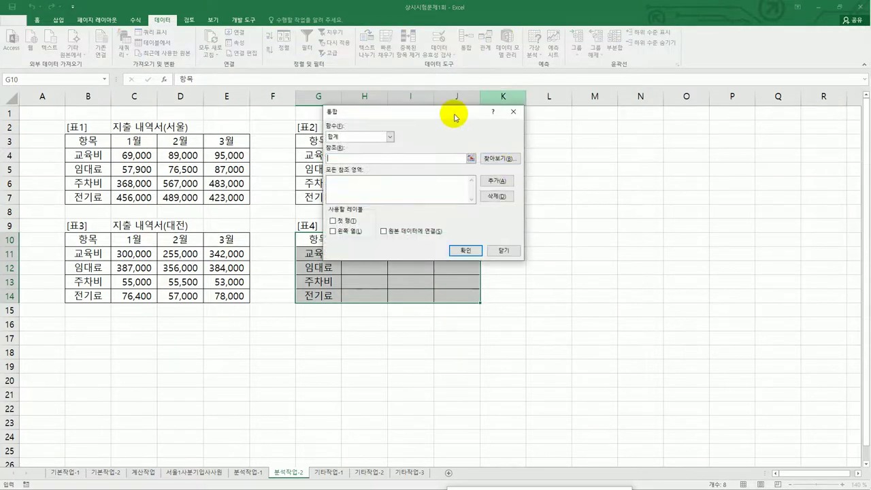
{"action": "left_click_drag", "start_coordinate": [455, 116], "coordinate": [661, 146]}
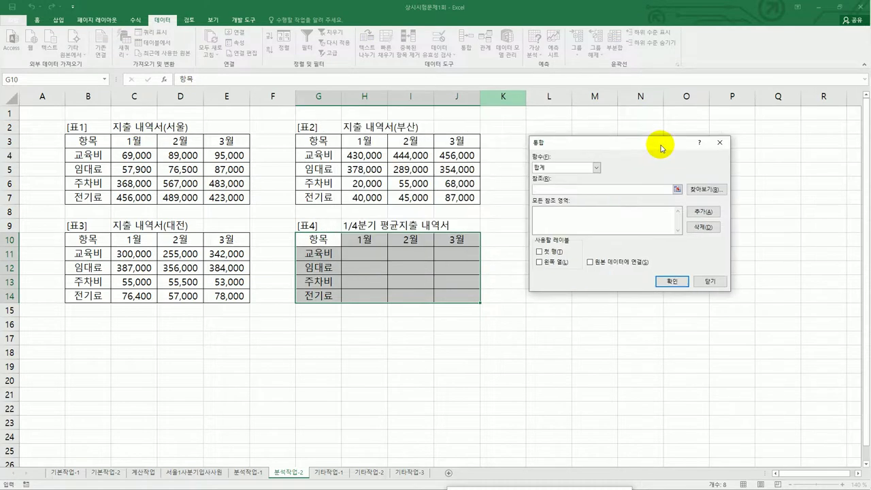
{"action": "left_click", "coordinate": [596, 167]}
{"action": "left_click", "coordinate": [575, 191]}
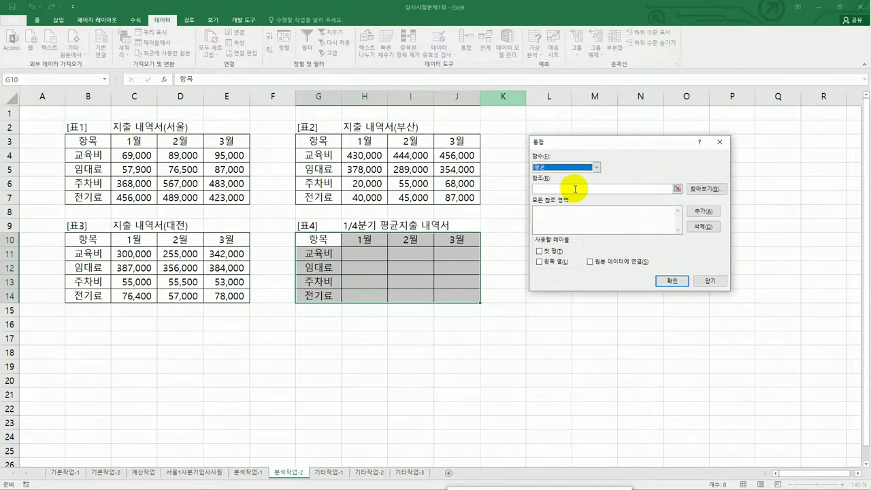
Step: Add 표1 (B3:E7), 표2 (G3:J7) and 표3 (B10:E14) as the consolidation's reference ranges
{"action": "left_click", "coordinate": [575, 190]}
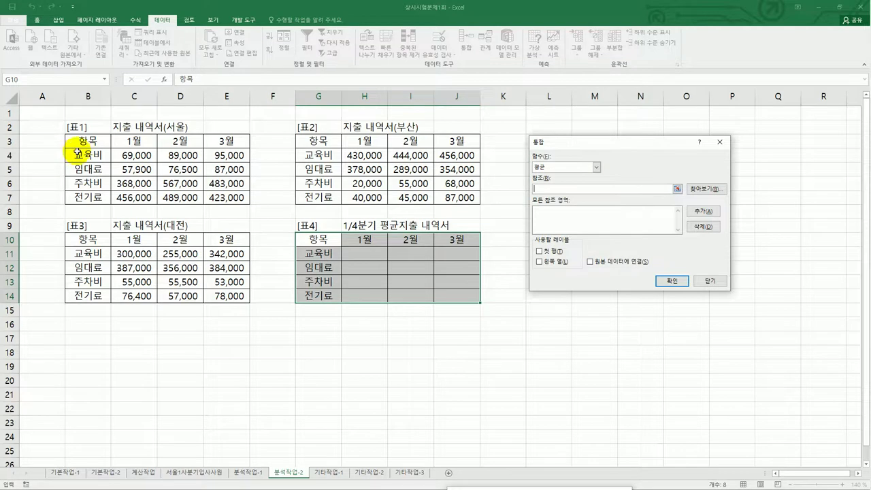
{"action": "left_click_drag", "start_coordinate": [80, 139], "coordinate": [228, 198]}
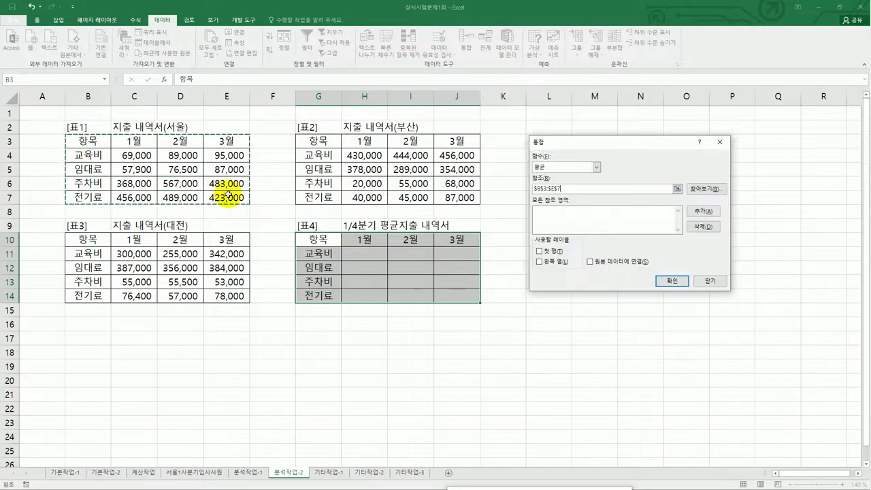
{"action": "left_click", "coordinate": [705, 212]}
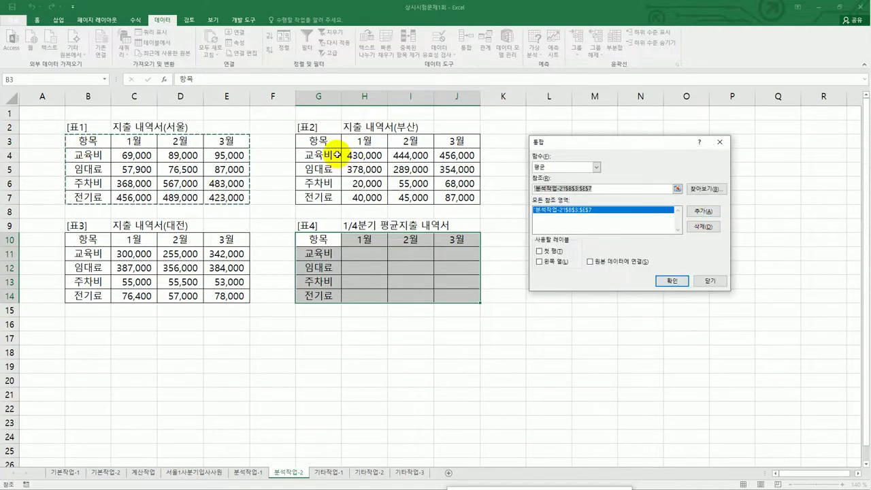
{"action": "left_click_drag", "start_coordinate": [317, 141], "coordinate": [444, 195]}
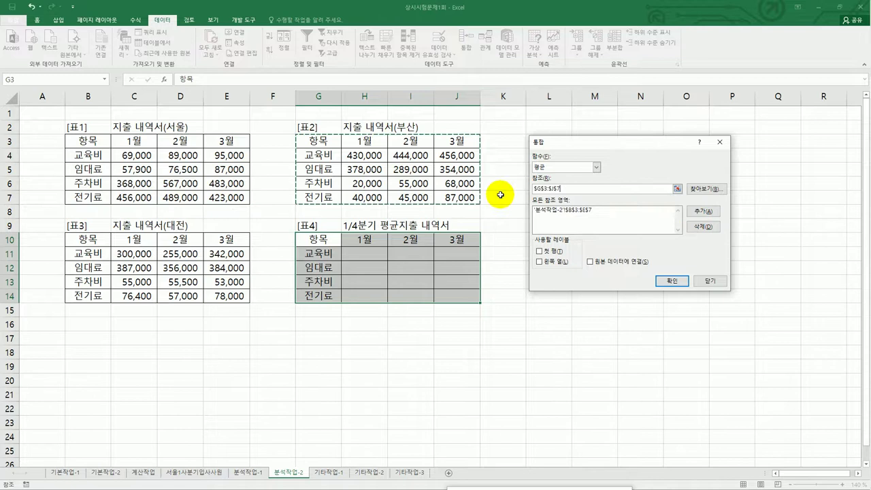
{"action": "left_click", "coordinate": [705, 211]}
{"action": "left_click_drag", "start_coordinate": [116, 231], "coordinate": [216, 294]}
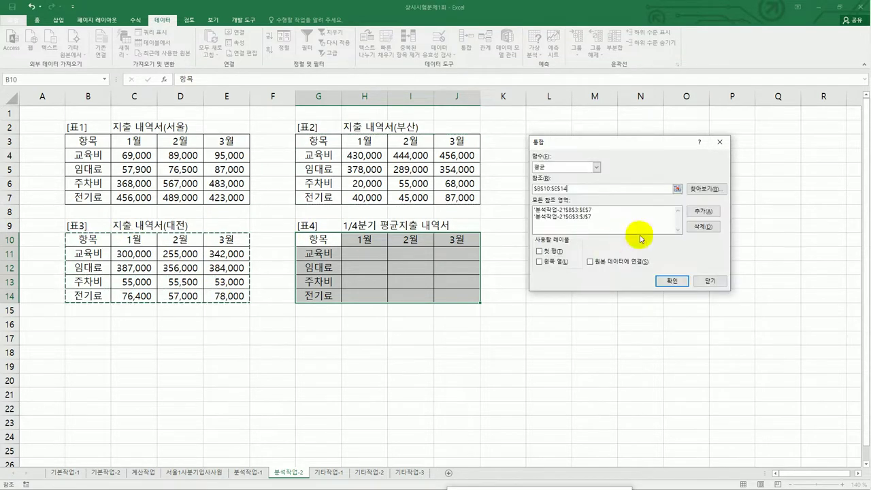
{"action": "left_click", "coordinate": [694, 212]}
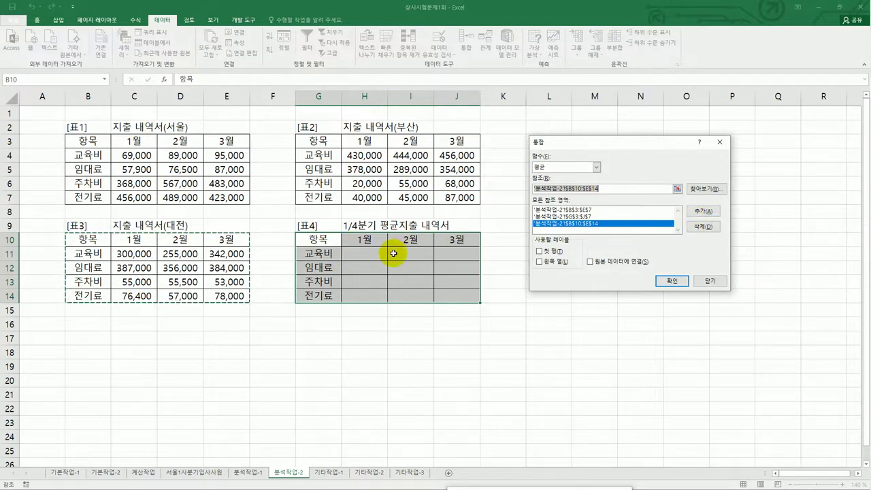
Step: Use the first row (첫 행) and left column (왼쪽 열) as labels and apply the consolidation to 표4
{"action": "left_click", "coordinate": [538, 251]}
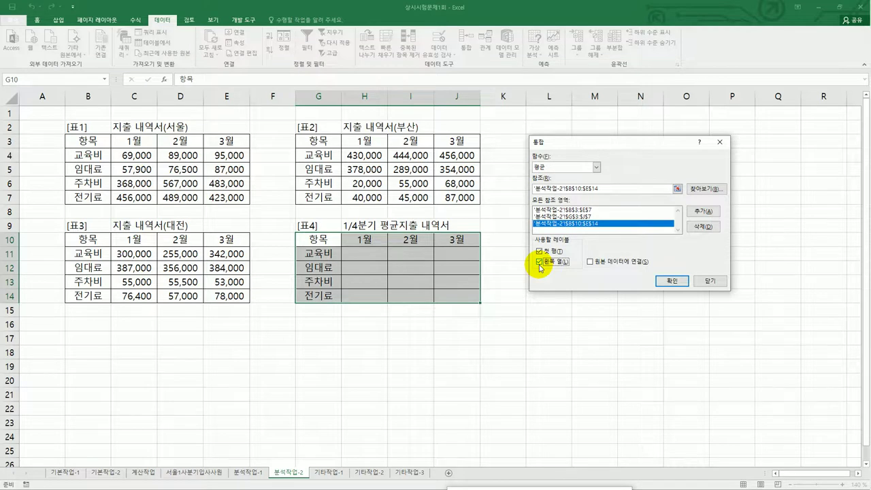
{"action": "left_click", "coordinate": [673, 282]}
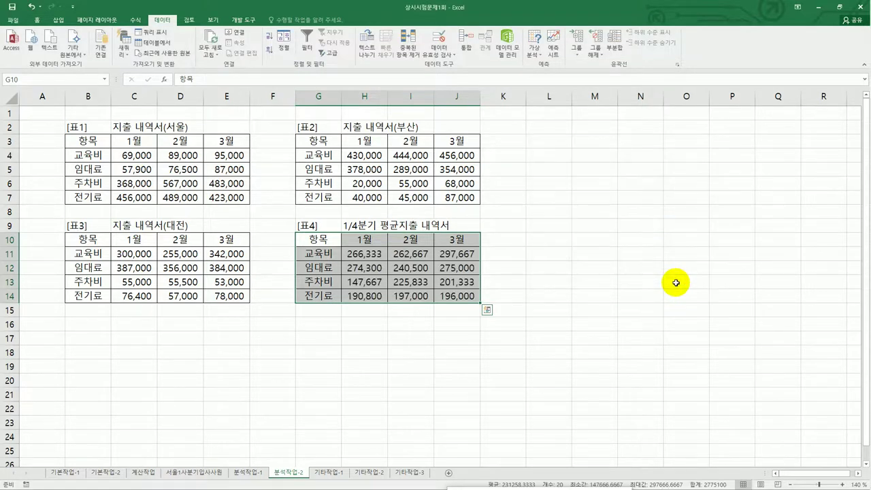
{"action": "left_click", "coordinate": [603, 284]}
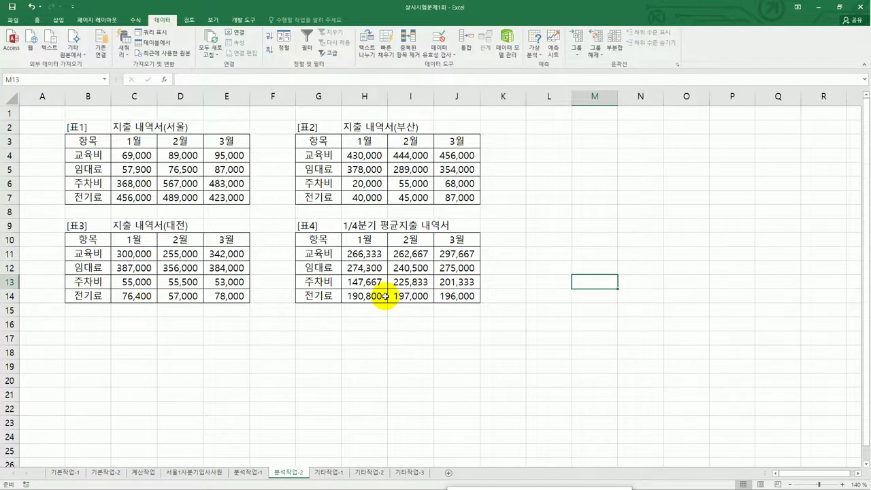
Step: On the 기타작업-1 sheet, restrict the chart's source data to B3:C8 and F3:F8 and switch its rows and columns
{"action": "left_click", "coordinate": [329, 473]}
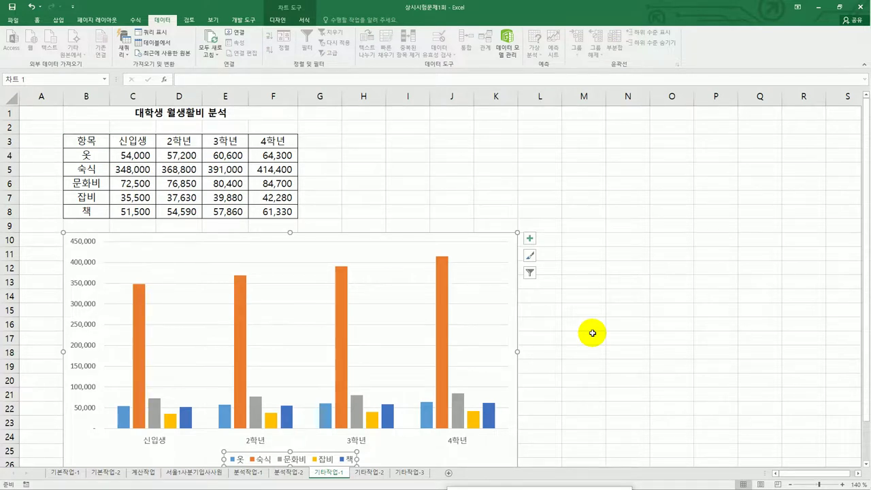
{"action": "scroll", "coordinate": [593, 332], "scroll_direction": "down", "scroll_amount": 2}
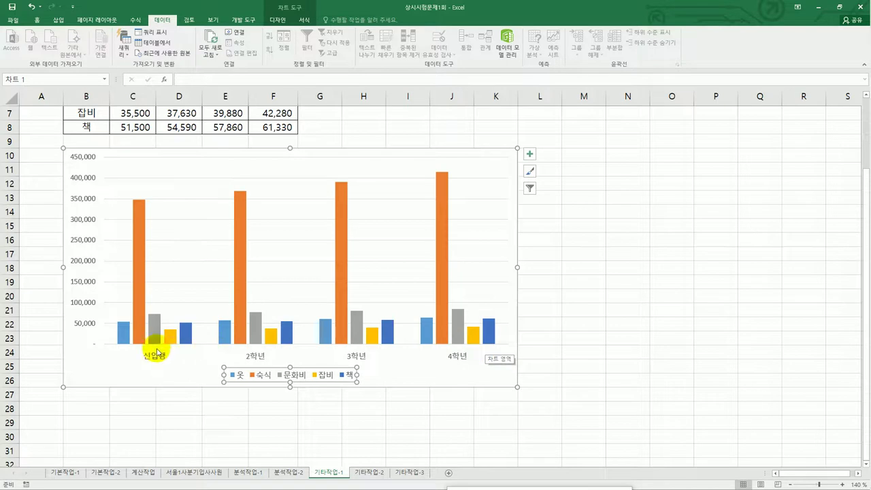
{"action": "mouse_move", "coordinate": [465, 338]}
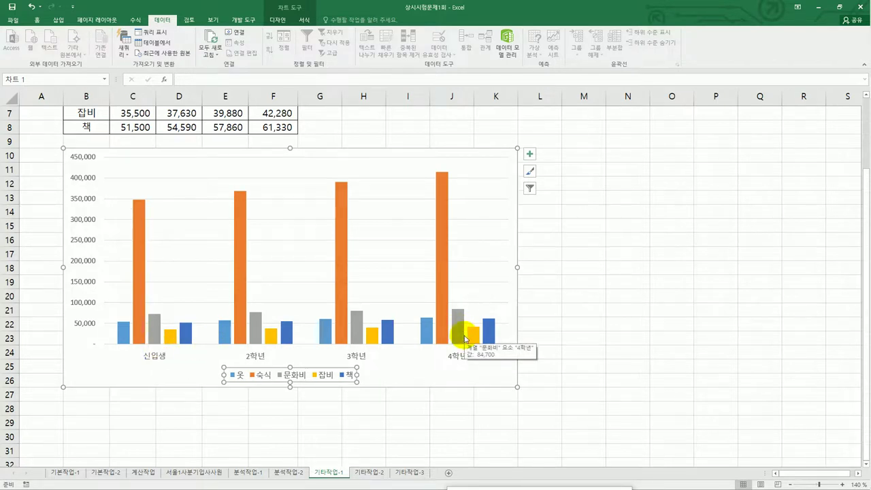
{"action": "right_click", "coordinate": [381, 172]}
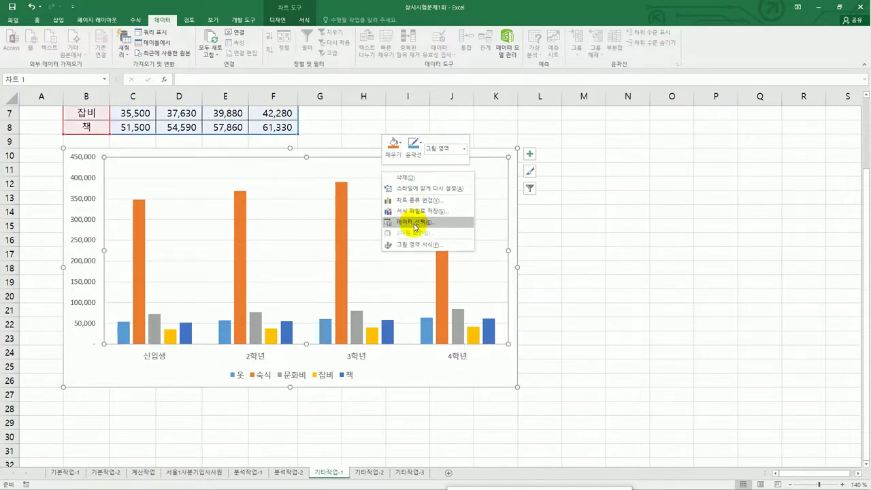
{"action": "left_click", "coordinate": [429, 220]}
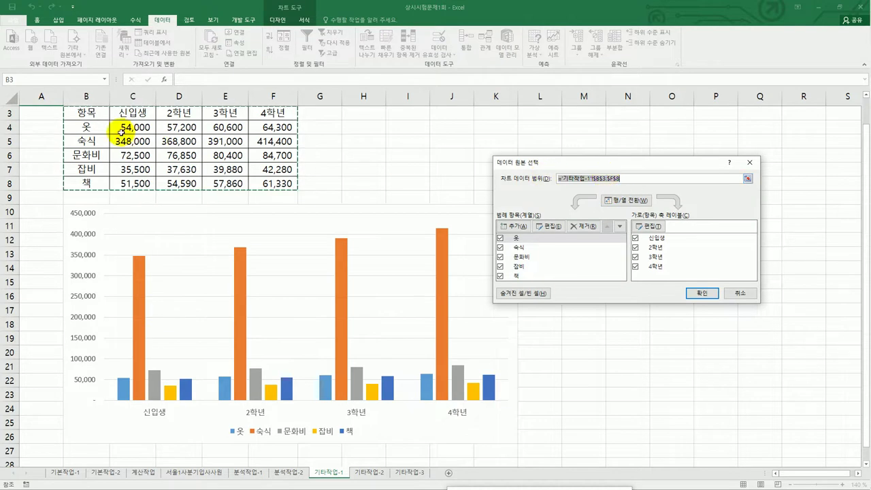
{"action": "left_click_drag", "start_coordinate": [94, 113], "coordinate": [139, 183]}
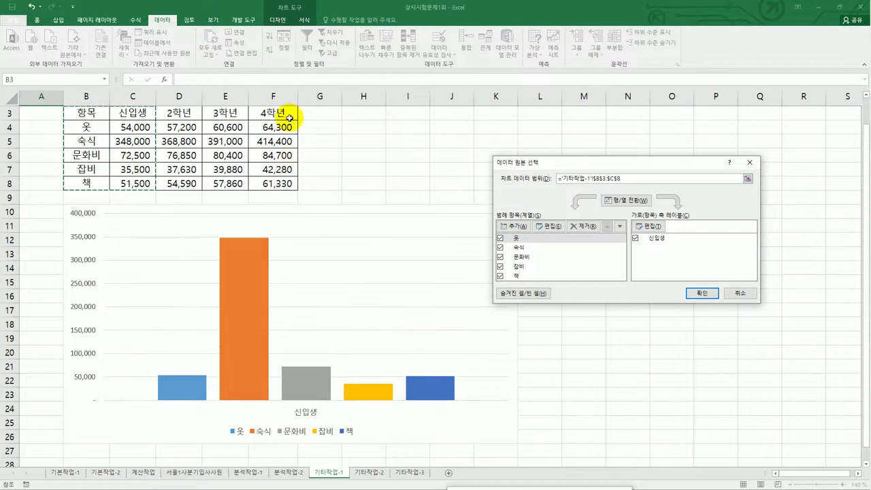
{"action": "left_click_drag", "start_coordinate": [289, 118], "coordinate": [285, 182]}
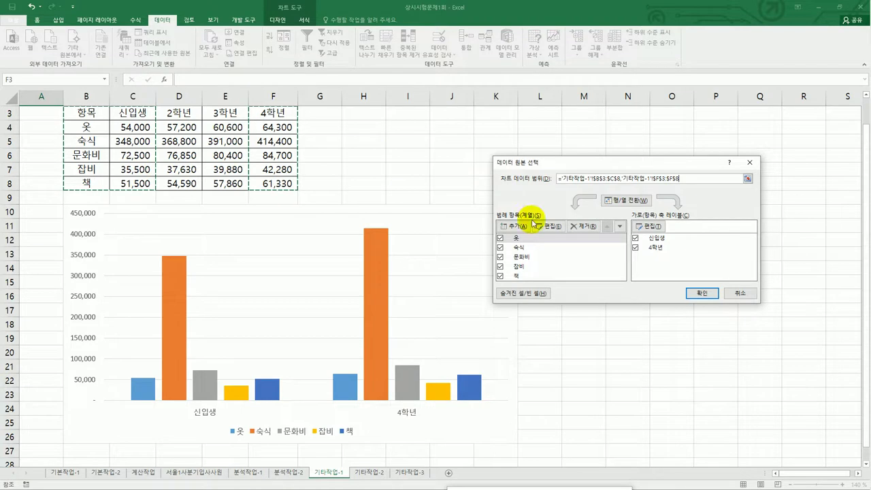
{"action": "left_click", "coordinate": [617, 203]}
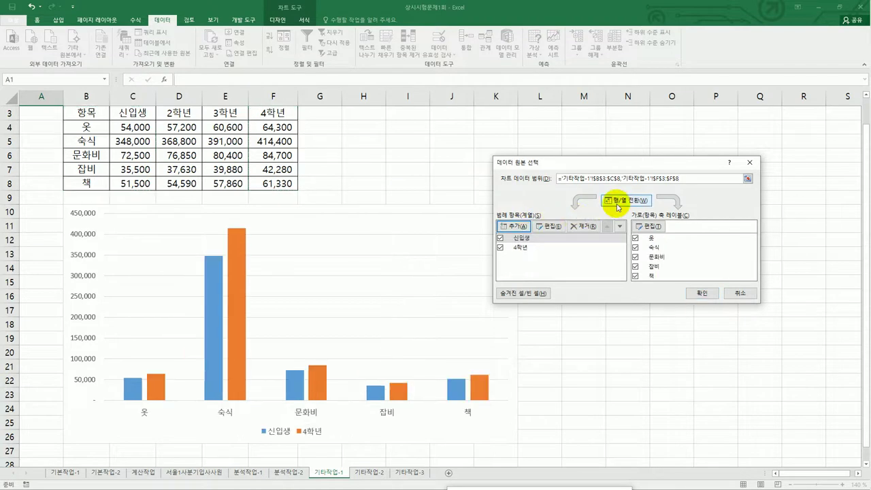
{"action": "left_click", "coordinate": [706, 295]}
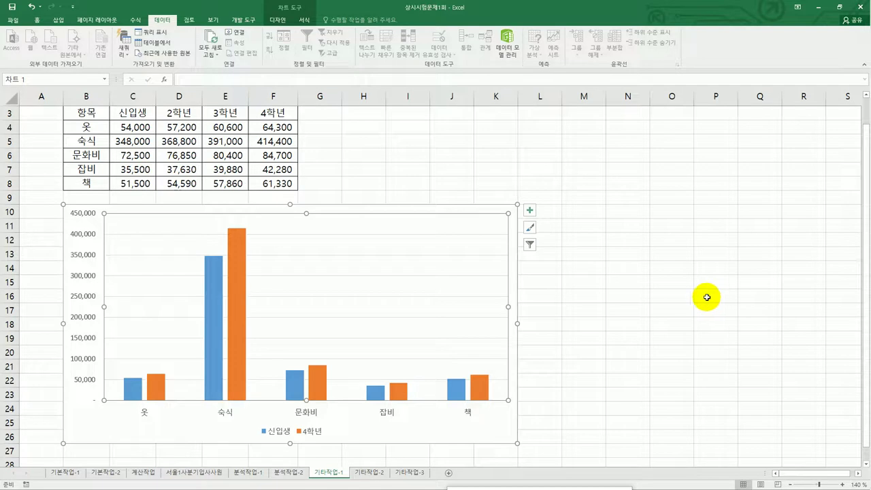
Step: Add a chart title (차트 제목) and a primary horizontal (기본 가로) axis title to the chart
{"action": "left_click", "coordinate": [530, 212]}
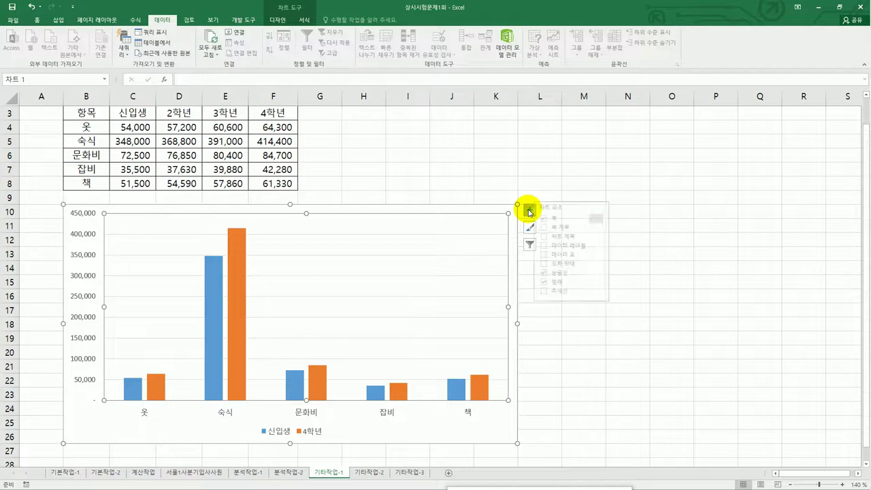
{"action": "left_click", "coordinate": [566, 239]}
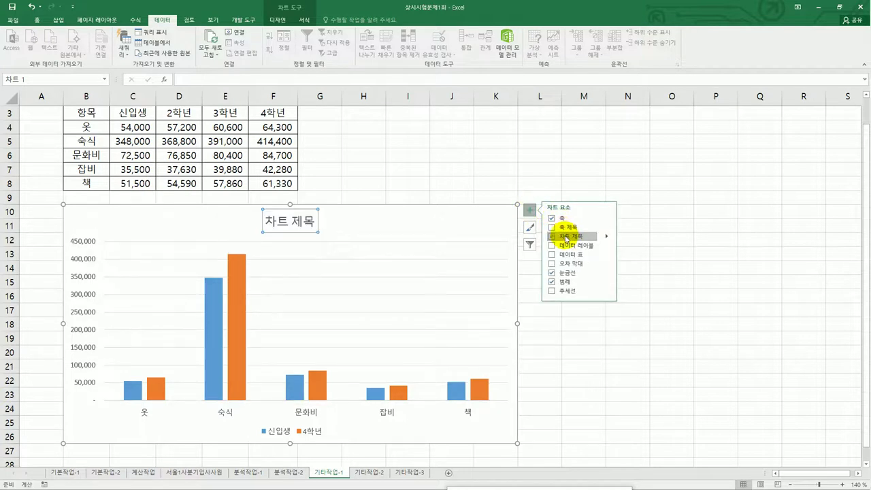
{"action": "left_click", "coordinate": [606, 230]}
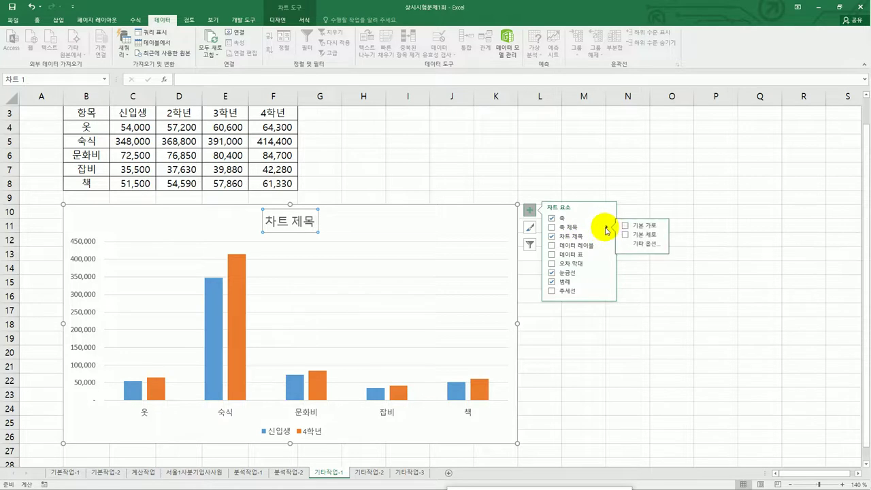
{"action": "left_click", "coordinate": [636, 227]}
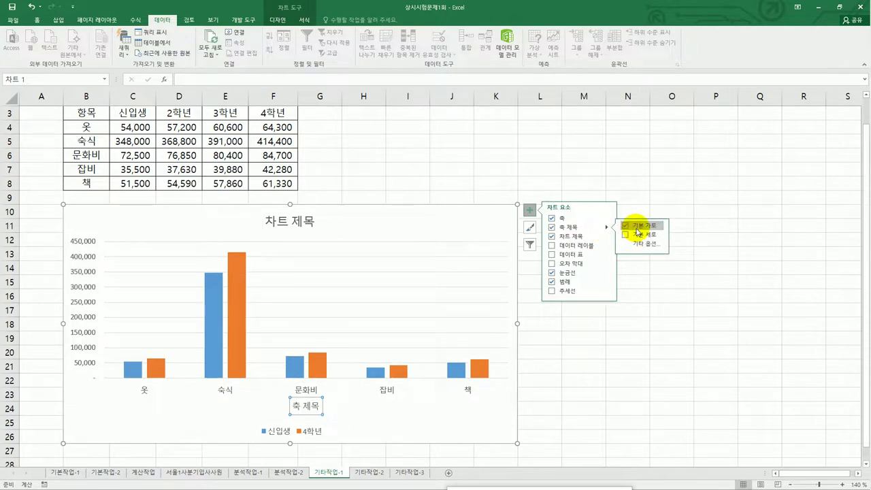
Step: Change the chart title text to "신입생과 4학년 월생활비 분석"
{"action": "left_click", "coordinate": [273, 223]}
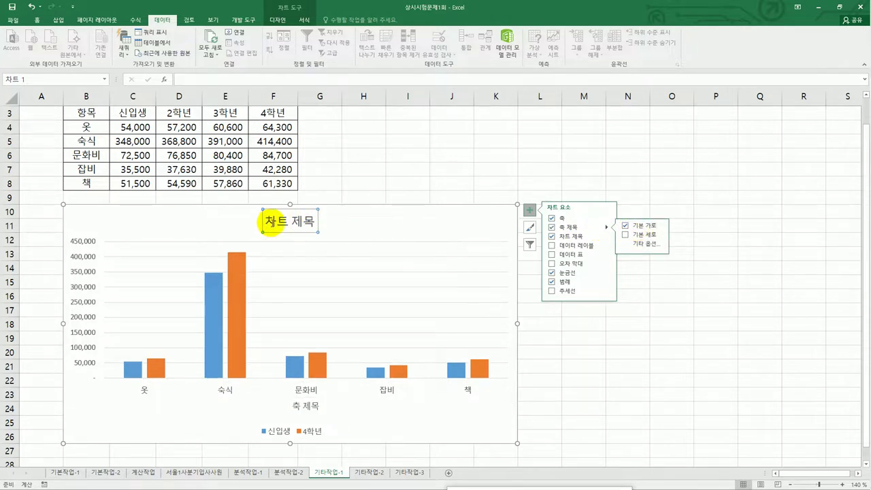
{"action": "left_click_drag", "start_coordinate": [265, 220], "coordinate": [334, 219]}
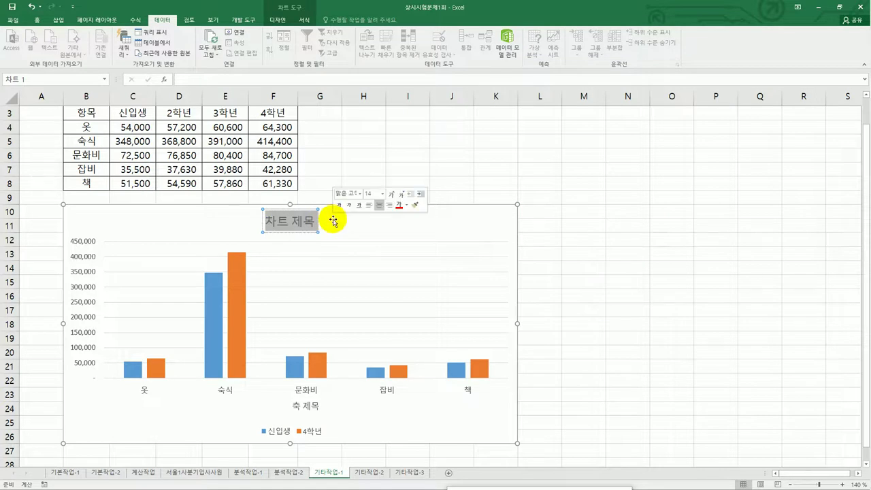
{"action": "type", "text": "신"}
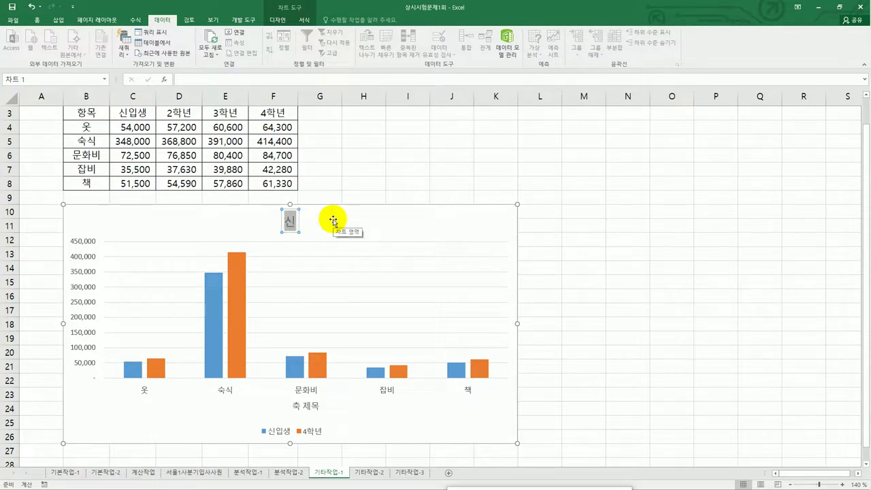
{"action": "type", "text": "입새생과 "}
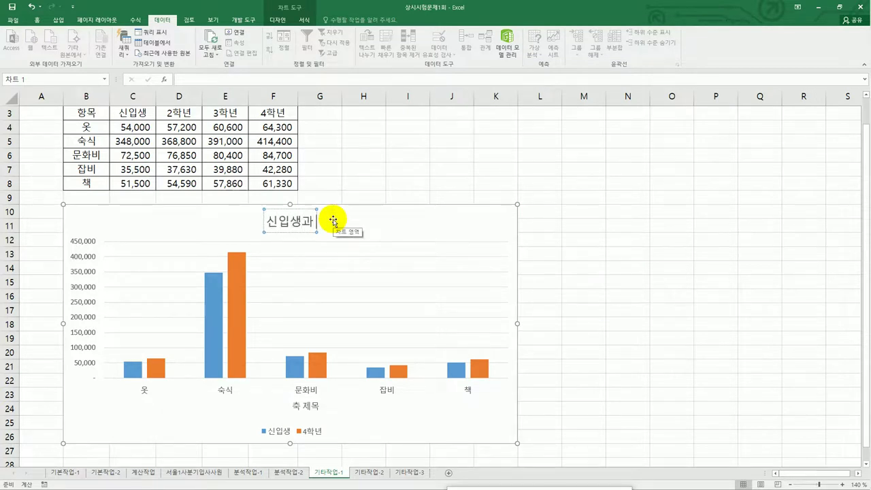
{"action": "type", "text": "4학녀"}
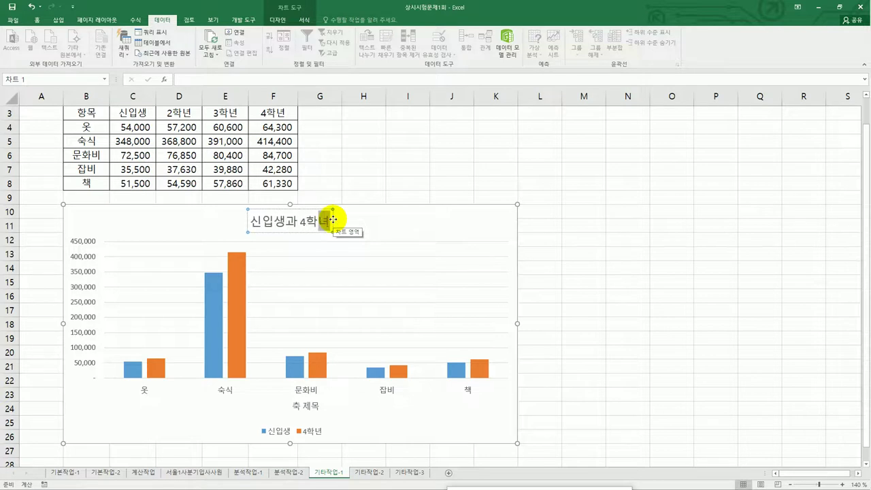
{"action": "type", "text": " 월생호"}
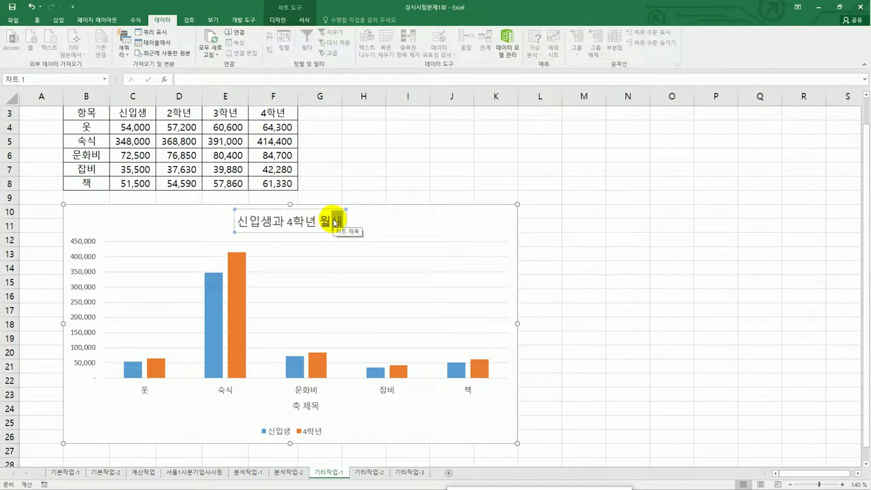
{"action": "type", "text": "활비 분석"}
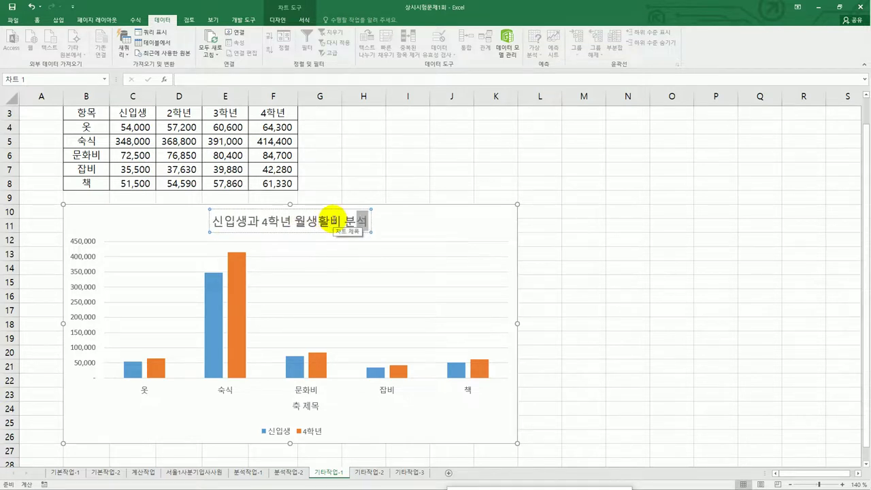
Step: Change the horizontal axis title text to "항목"
{"action": "left_click", "coordinate": [301, 408]}
{"action": "left_click_drag", "start_coordinate": [286, 406], "coordinate": [326, 407]}
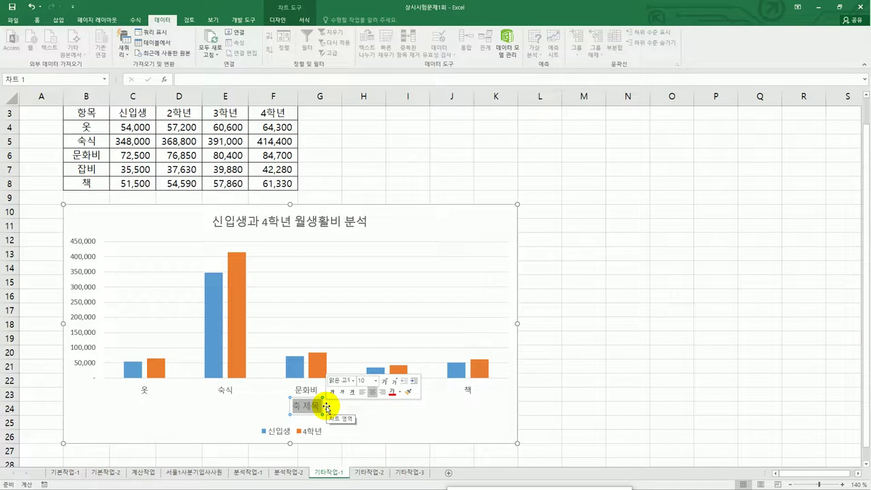
{"action": "type", "text": "항목"}
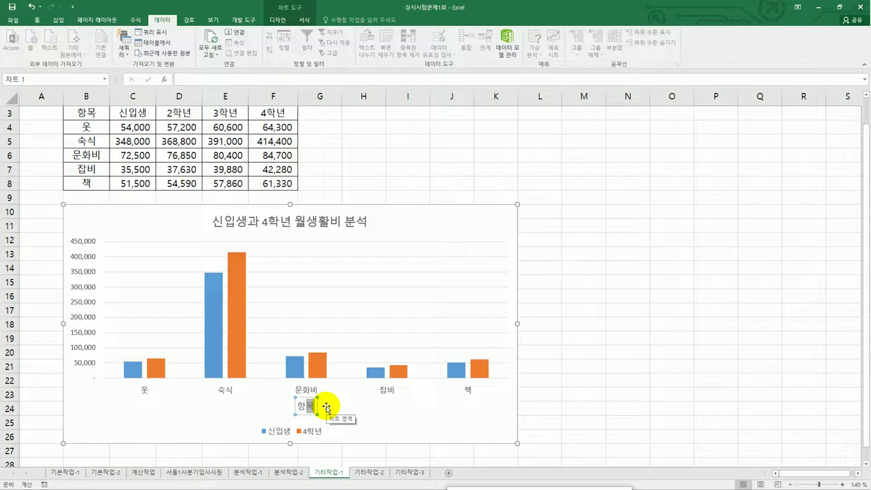
Step: Add a data label to only the 숙식 column of the 4학년 series
{"action": "left_click", "coordinate": [236, 331]}
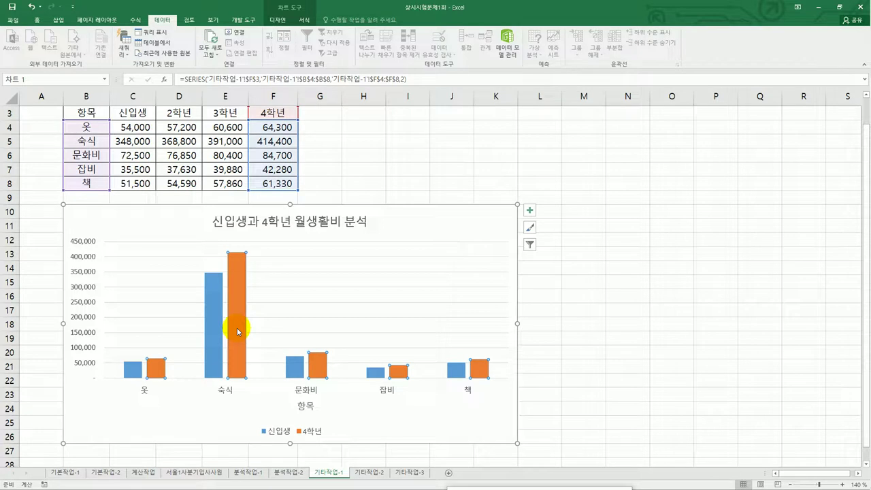
{"action": "left_click", "coordinate": [236, 331]}
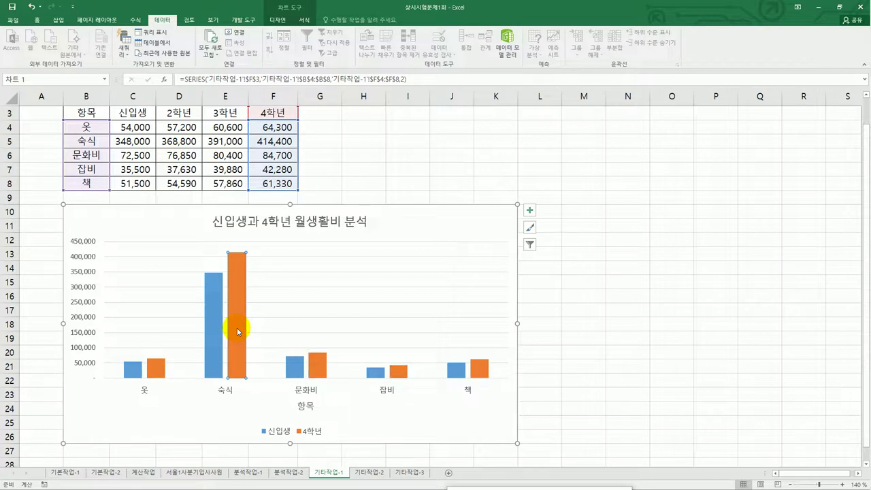
{"action": "right_click", "coordinate": [240, 283]}
{"action": "left_click", "coordinate": [293, 345]}
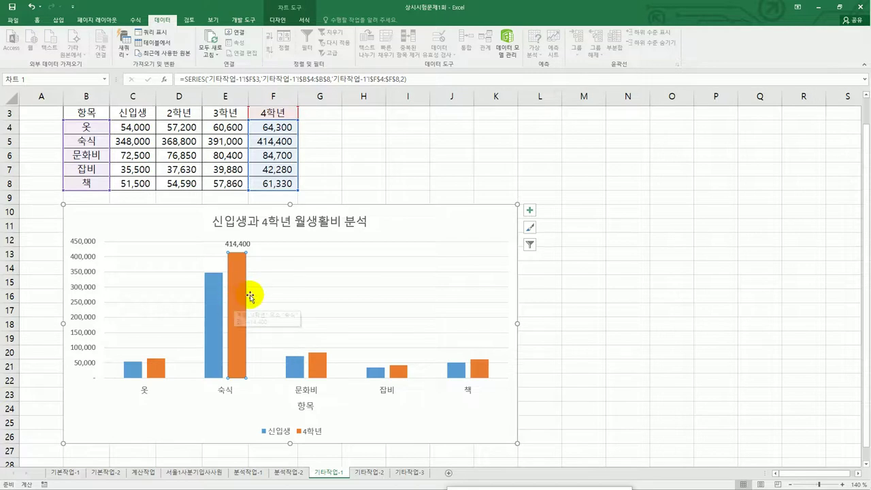
Step: Set the gap width (간격 너비) of the chart's data series to 70%
{"action": "left_click", "coordinate": [217, 302]}
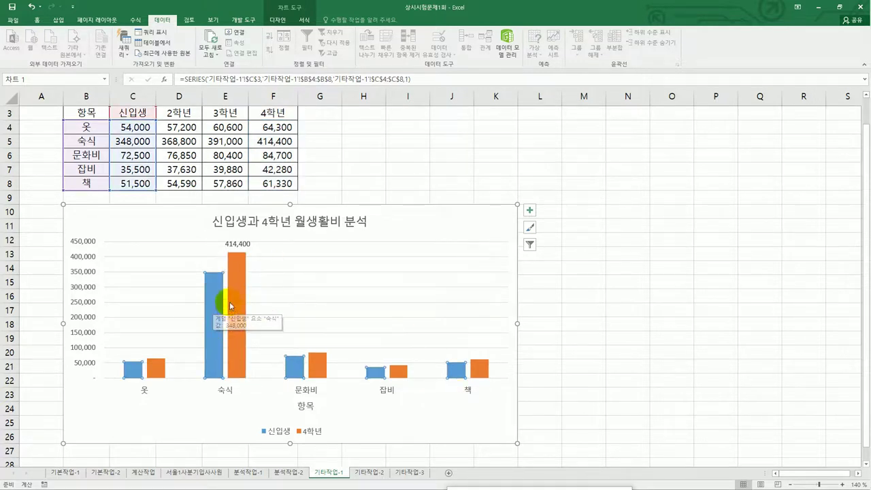
{"action": "right_click", "coordinate": [215, 290]}
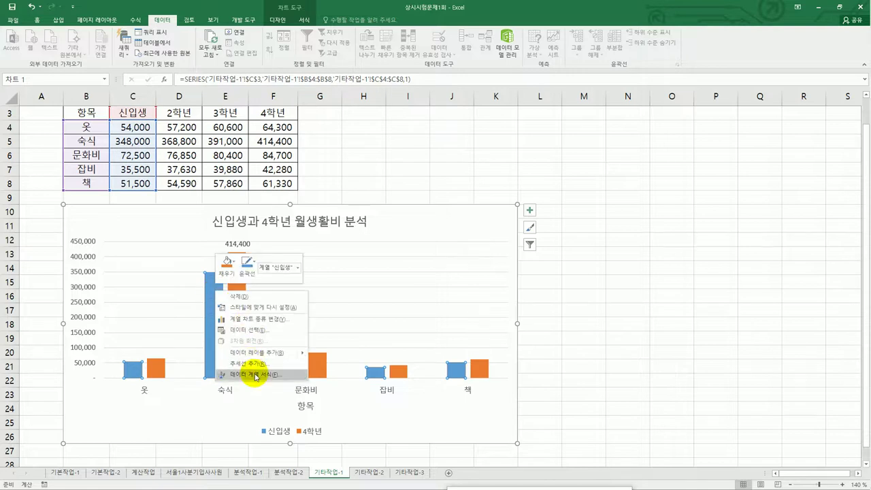
{"action": "left_click", "coordinate": [256, 375]}
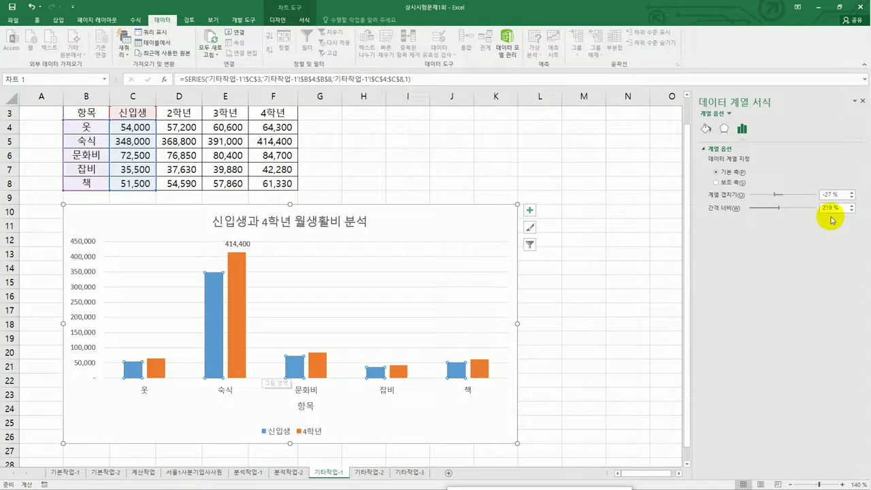
{"action": "left_click_drag", "start_coordinate": [843, 208], "coordinate": [811, 213]}
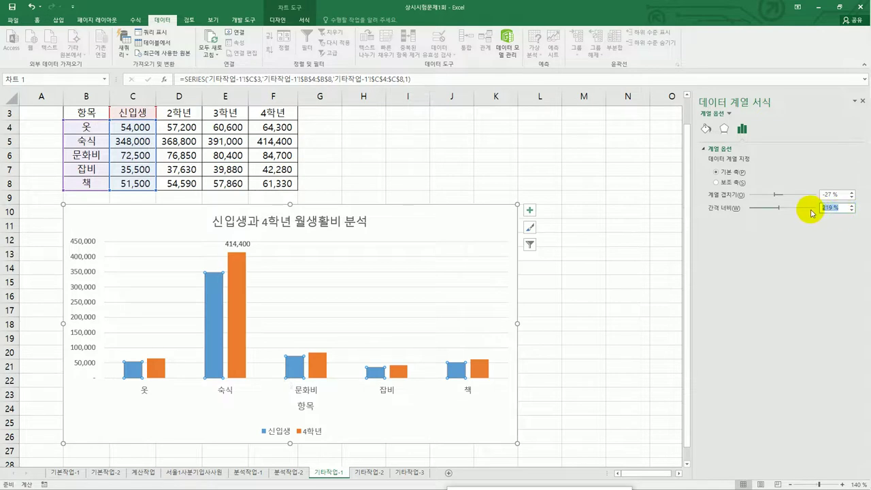
{"action": "type", "text": "70"}
{"action": "key", "text": "Return"}
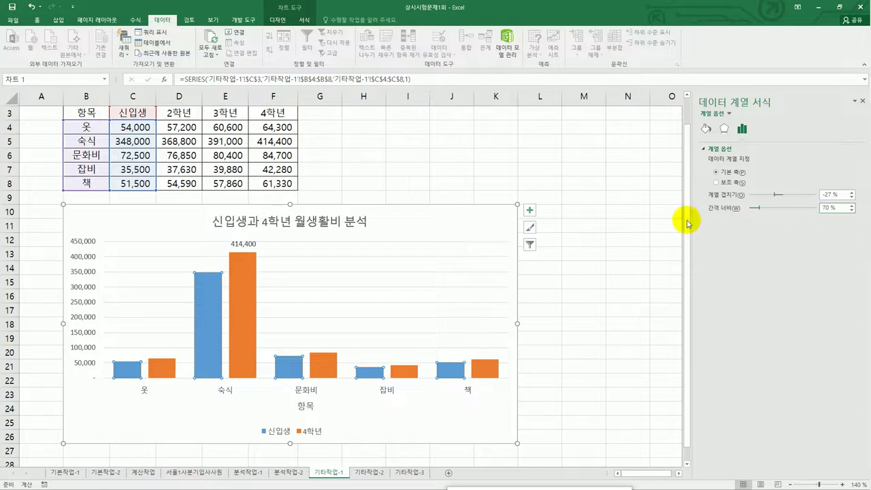
Step: Place the chart legend (범례) at the top (위쪽) of the chart
{"action": "left_click", "coordinate": [506, 218]}
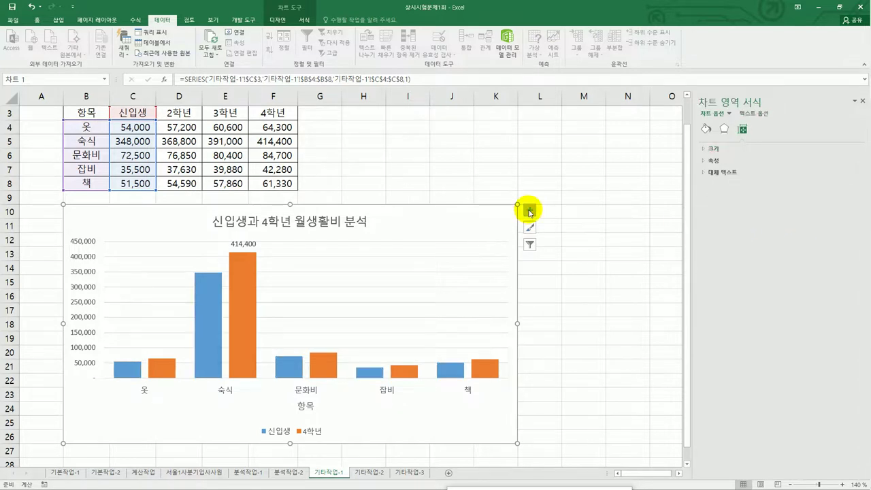
{"action": "left_click", "coordinate": [530, 210]}
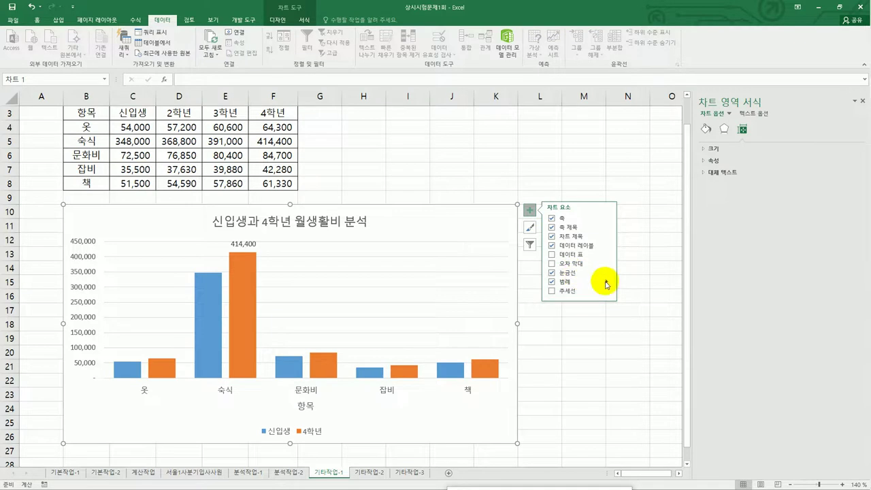
{"action": "mouse_move", "coordinate": [606, 282]}
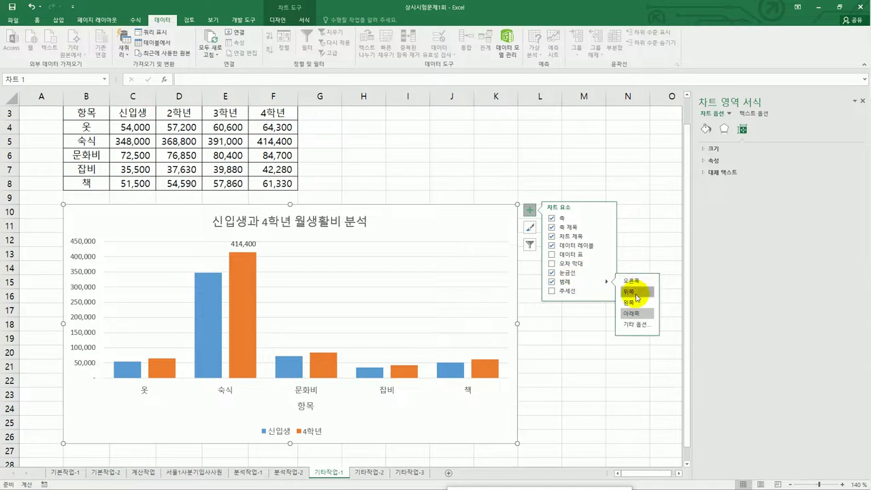
{"action": "left_click", "coordinate": [636, 291]}
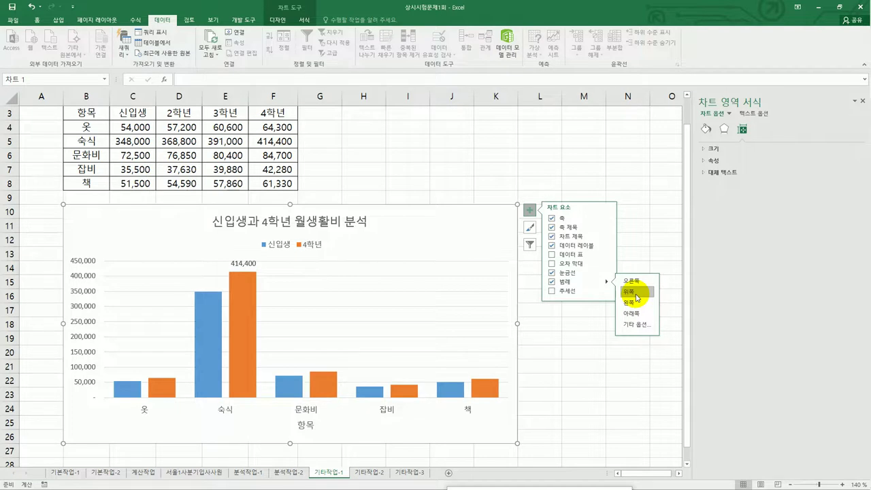
Step: Set the major unit (주 단위) of the chart's vertical value axis to 100000
{"action": "left_click", "coordinate": [91, 385]}
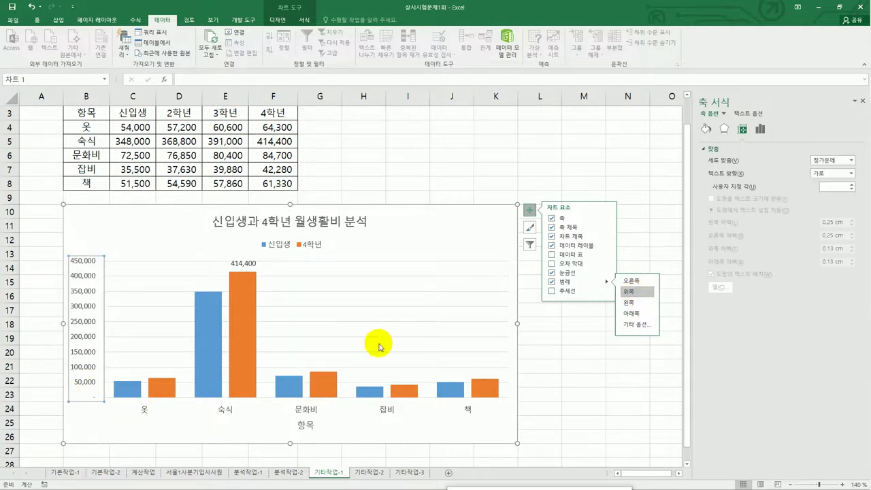
{"action": "left_click", "coordinate": [761, 132]}
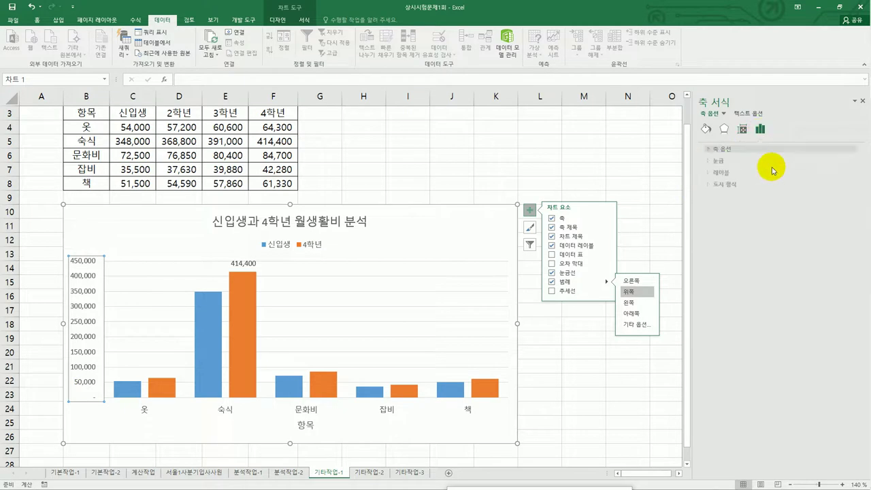
{"action": "left_click", "coordinate": [715, 149]}
{"action": "left_click_drag", "start_coordinate": [813, 208], "coordinate": [741, 207]}
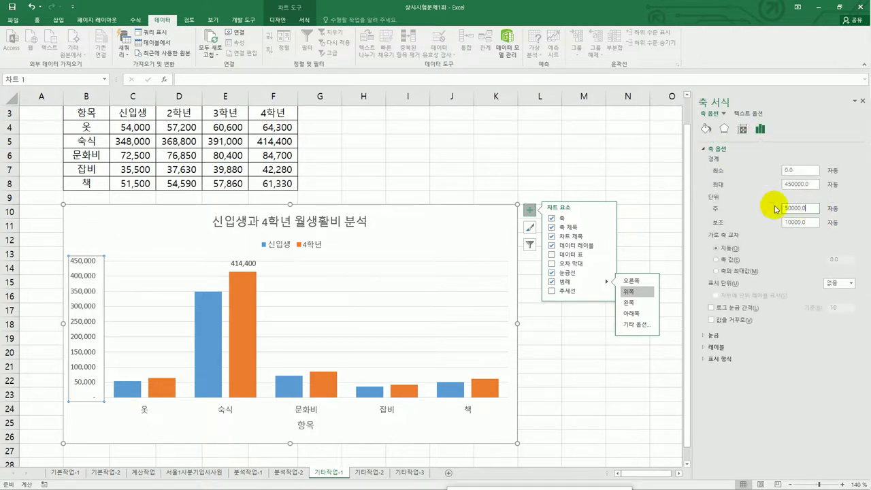
{"action": "type", "text": "10"}
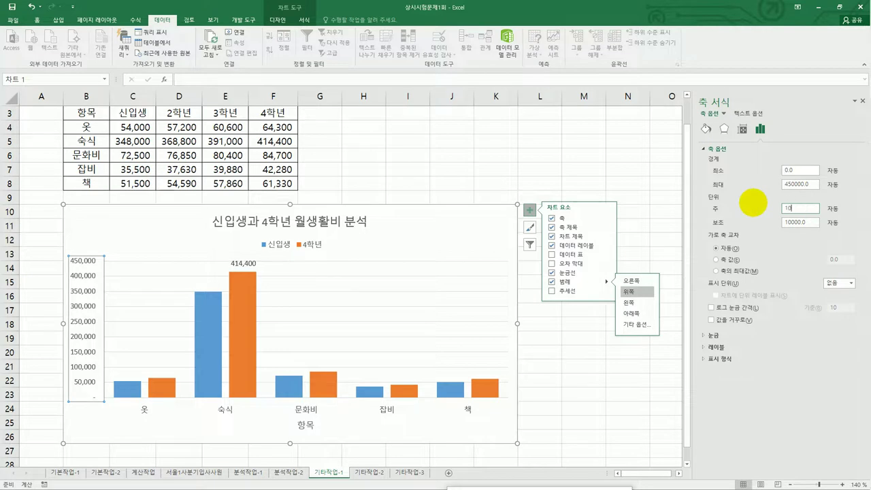
{"action": "type", "text": "0000"}
{"action": "left_click", "coordinate": [453, 184]}
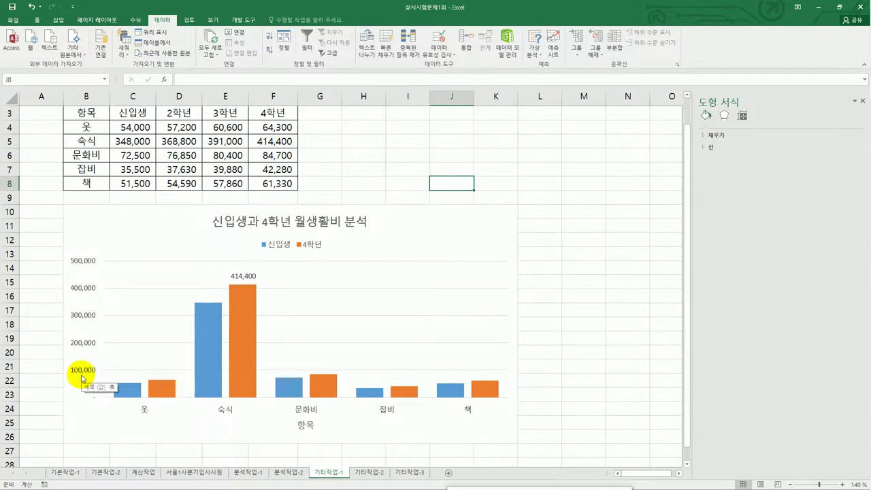
Step: Give the chart area border rounded corners (둥근 모서리) and apply the thinnest orange glow (네온) preset
{"action": "left_click", "coordinate": [480, 233]}
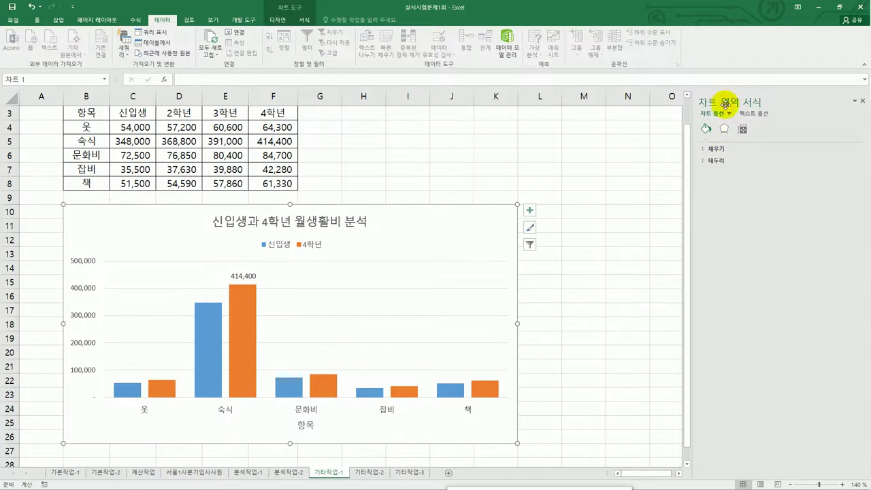
{"action": "left_click", "coordinate": [713, 161]}
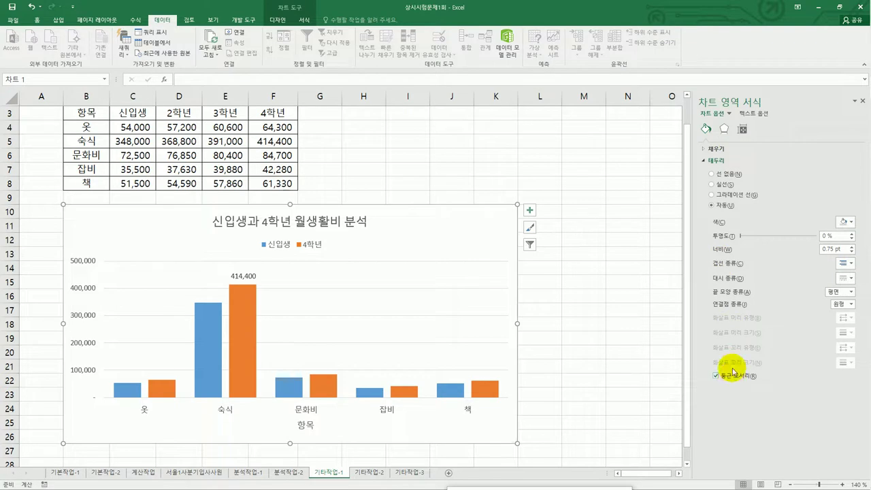
{"action": "left_click", "coordinate": [725, 129]}
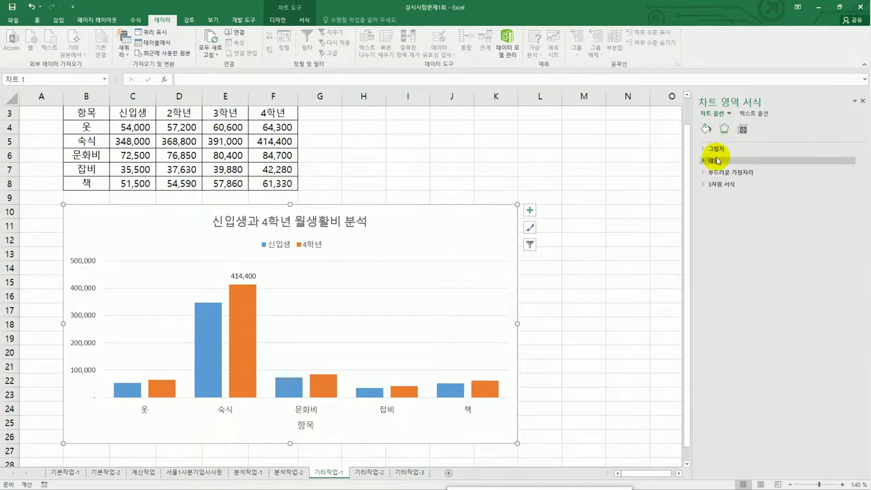
{"action": "left_click", "coordinate": [716, 161]}
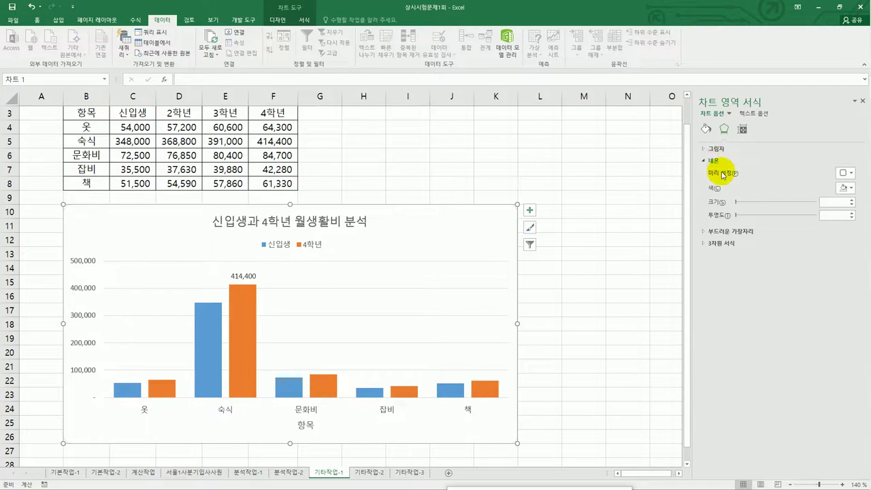
{"action": "left_click", "coordinate": [850, 174]}
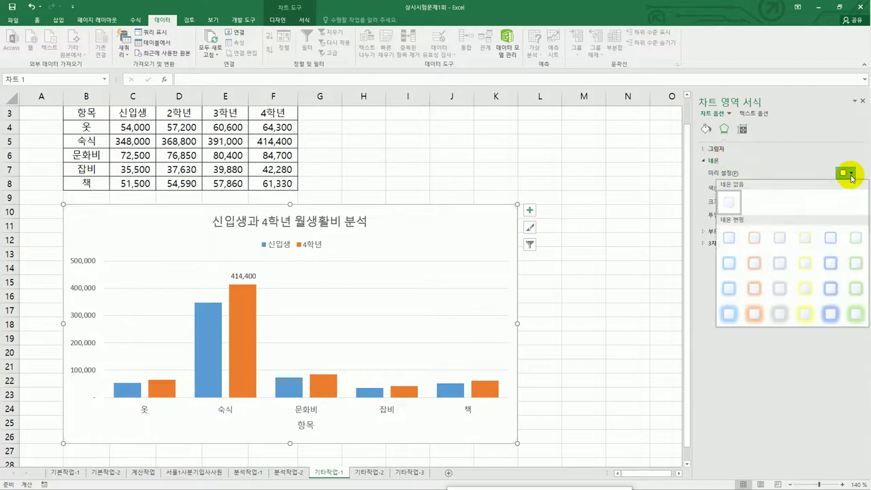
{"action": "left_click", "coordinate": [754, 239]}
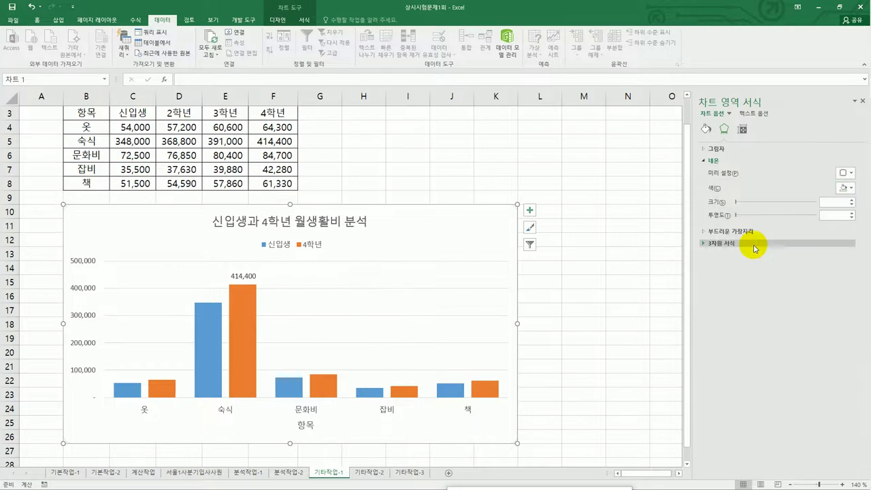
{"action": "left_click", "coordinate": [596, 387]}
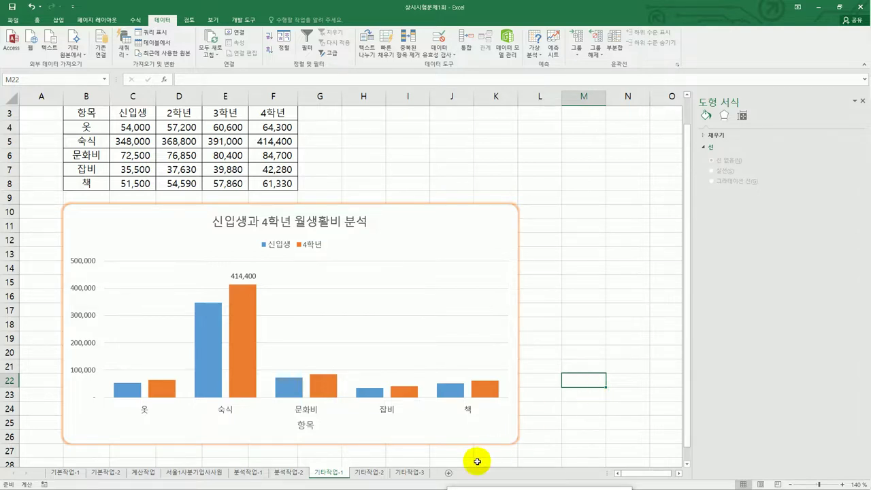
Step: Draw a form-control button over cells I2:J3 on the 기타작업-2 sheet
{"action": "left_click", "coordinate": [383, 473]}
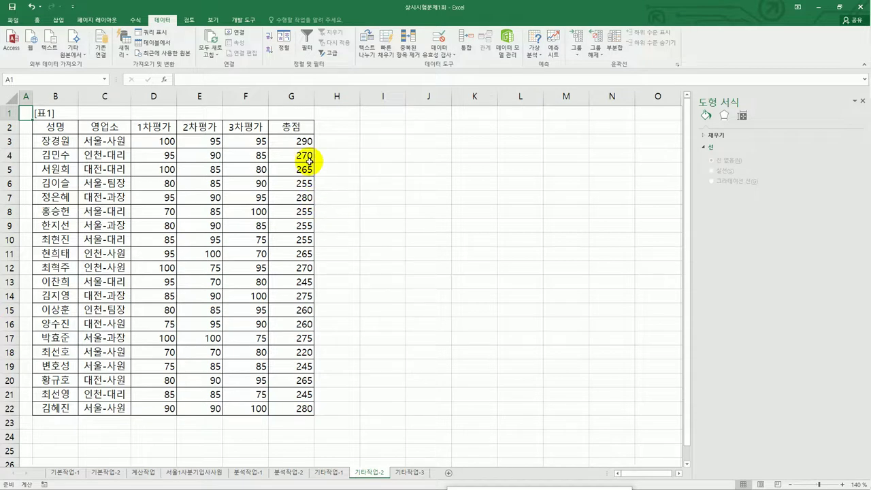
{"action": "left_click", "coordinate": [244, 20]}
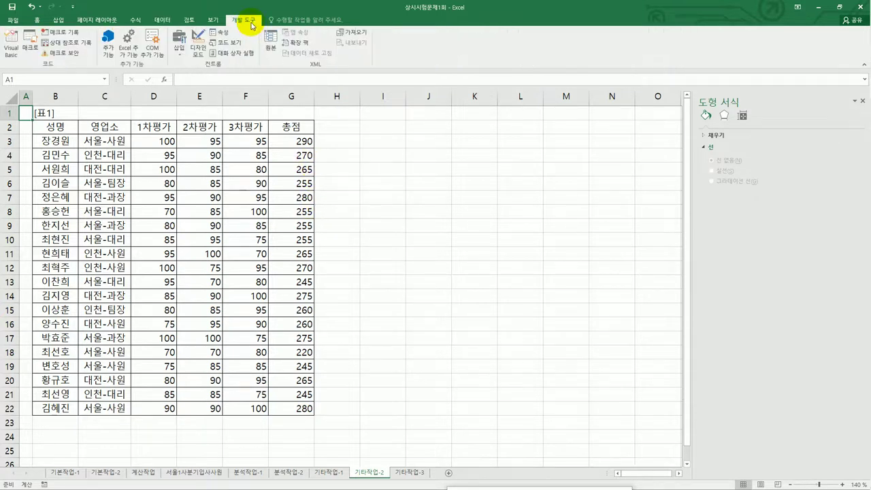
{"action": "left_click", "coordinate": [178, 49]}
{"action": "left_click", "coordinate": [175, 73]}
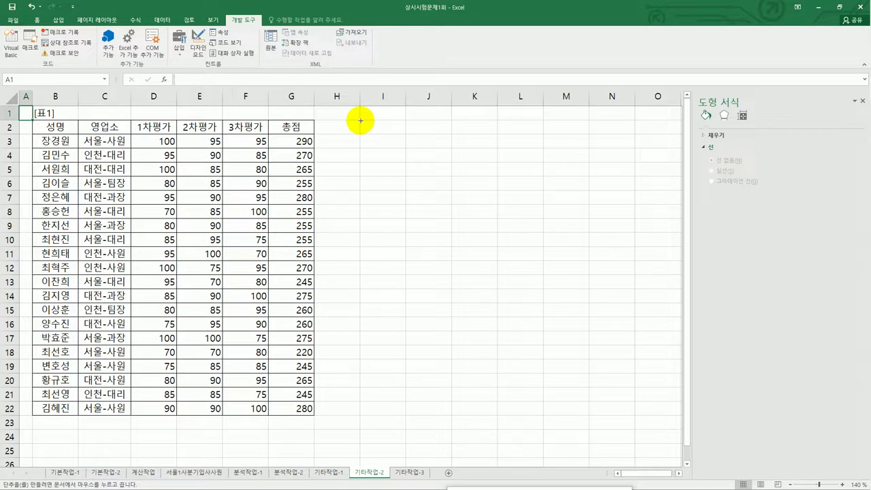
{"action": "left_click_drag", "start_coordinate": [361, 120], "coordinate": [446, 153]}
Step: Name the button's macro 총점서식 and start recording it
{"action": "left_click_drag", "start_coordinate": [599, 130], "coordinate": [486, 160]}
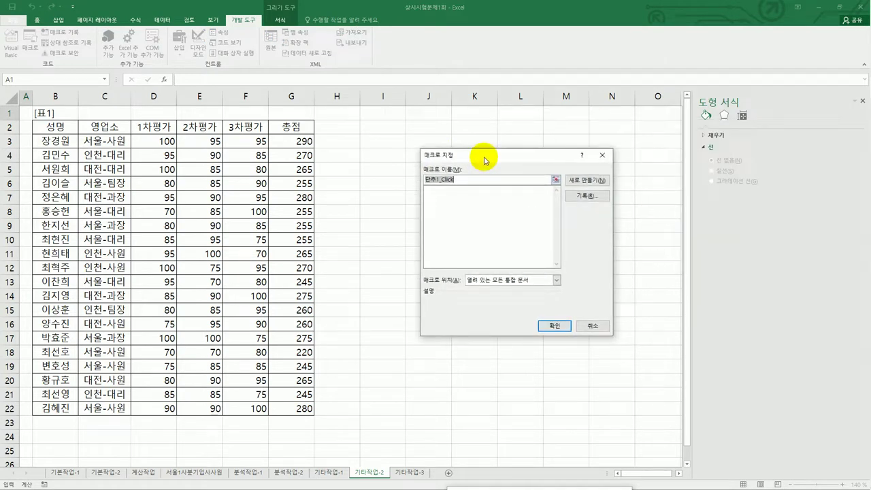
{"action": "type", "text": "총점서식"}
{"action": "left_click", "coordinate": [477, 180]}
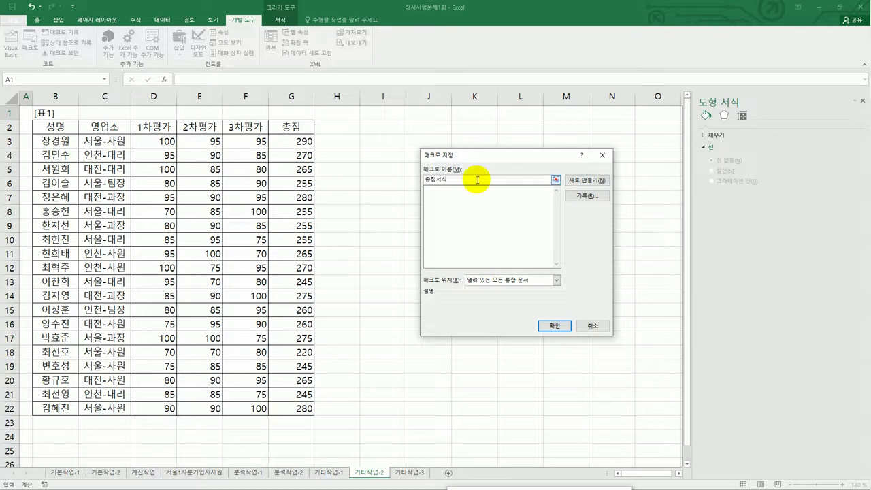
{"action": "left_click", "coordinate": [587, 196]}
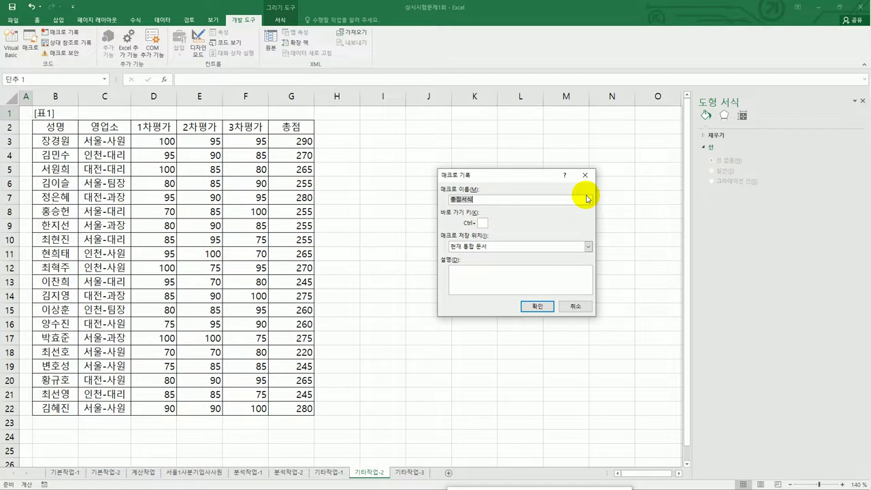
{"action": "left_click", "coordinate": [528, 306]}
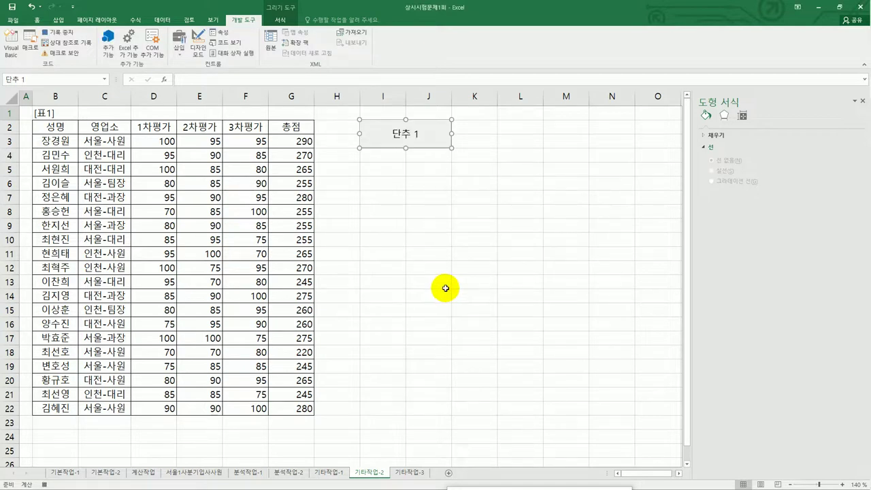
Step: Start a custom (사용자 지정) number format for the total scores in G3:G22 with the color and condition [파랑][>=280]
{"action": "left_click", "coordinate": [303, 141]}
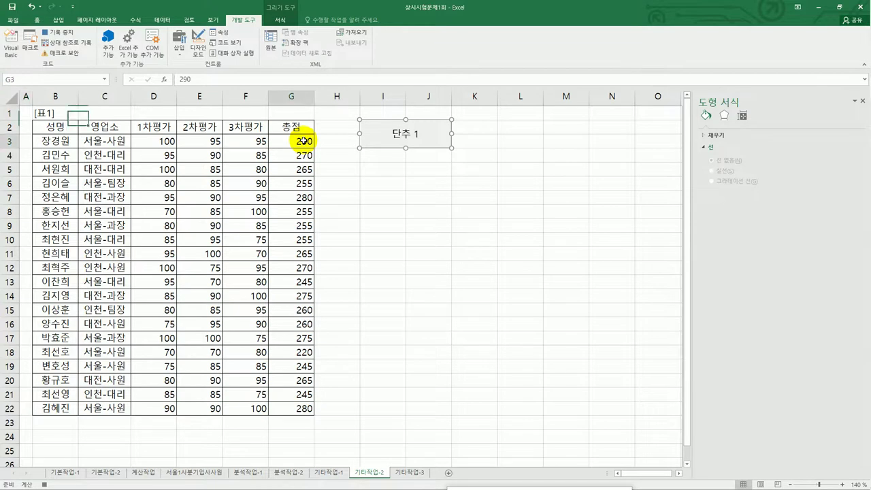
{"action": "left_click_drag", "start_coordinate": [303, 141], "coordinate": [302, 407]}
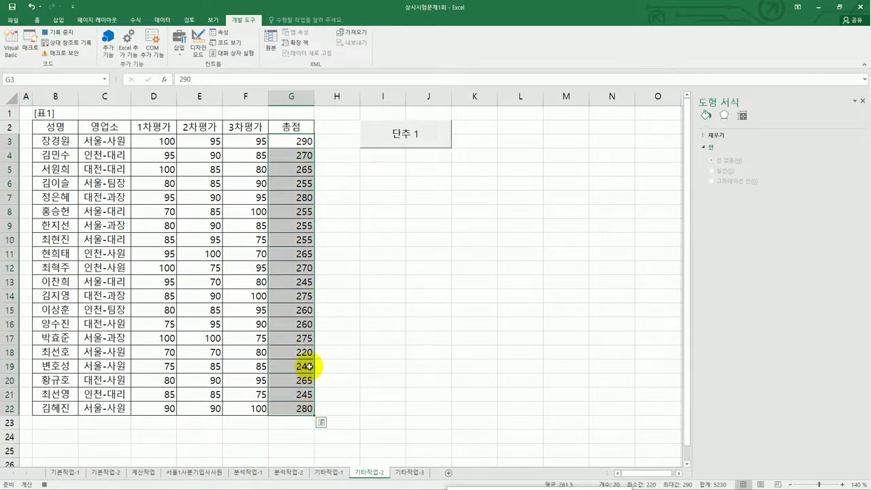
{"action": "right_click", "coordinate": [308, 151]}
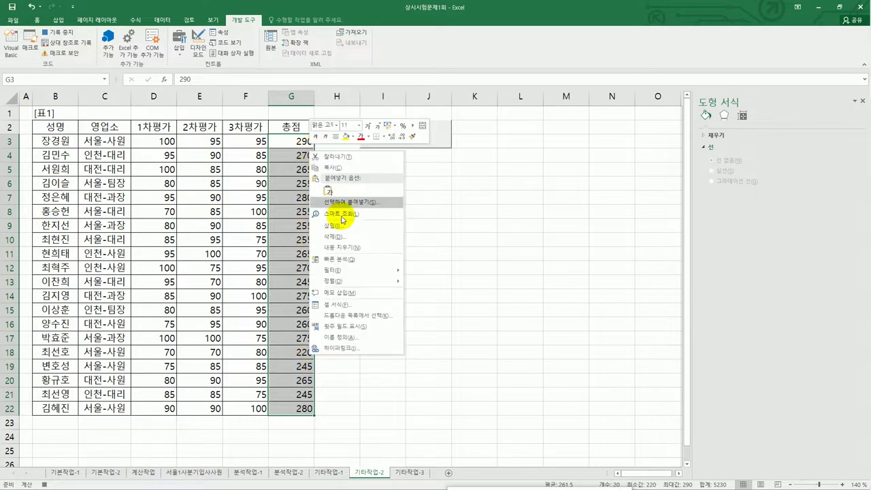
{"action": "left_click", "coordinate": [358, 308]}
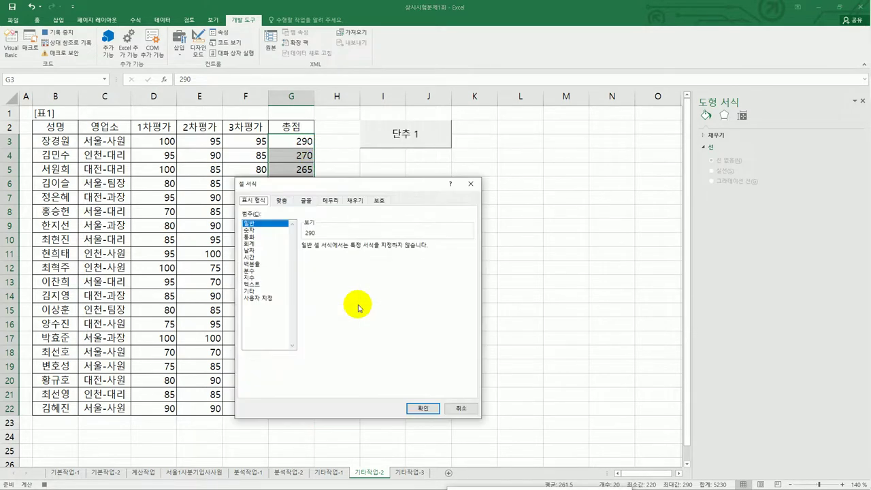
{"action": "left_click", "coordinate": [259, 297]}
{"action": "left_click_drag", "start_coordinate": [324, 256], "coordinate": [295, 256]}
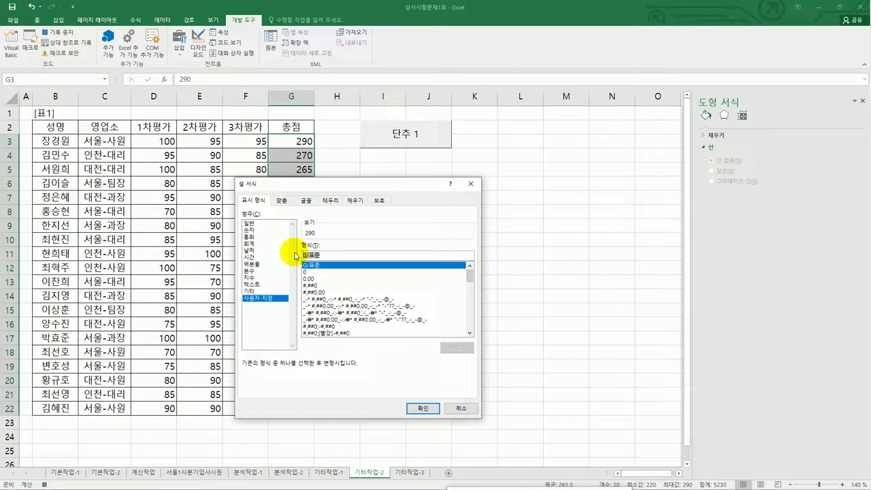
{"action": "key", "text": "Delete"}
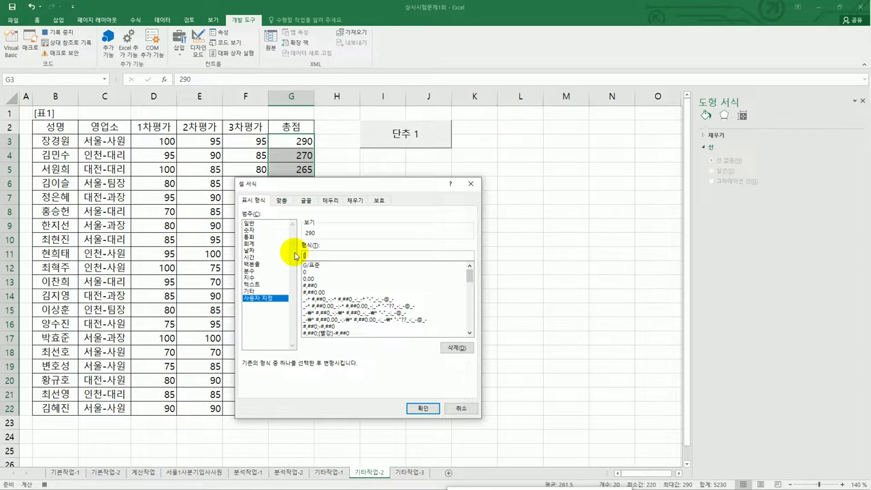
{"action": "type", "text": "[>=280]"}
{"action": "key", "text": "Left"}
{"action": "key", "text": "Left"}
{"action": "type", "text": "[파랑]"}
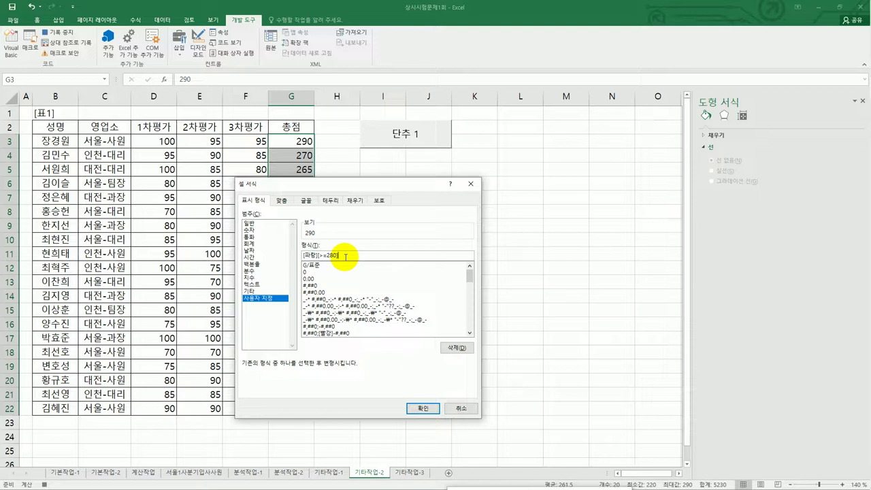
Step: Complete the format's first section with the quoted filled spade symbol and number code: "♠" 0;
{"action": "type", "text": "\"ㅁ"}
{"action": "key", "text": "Hangul_Hanja"}
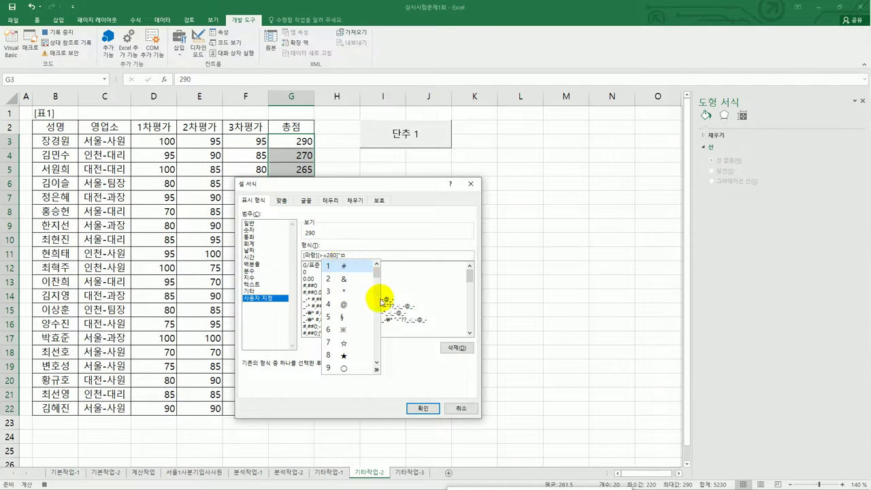
{"action": "left_click", "coordinate": [376, 369]}
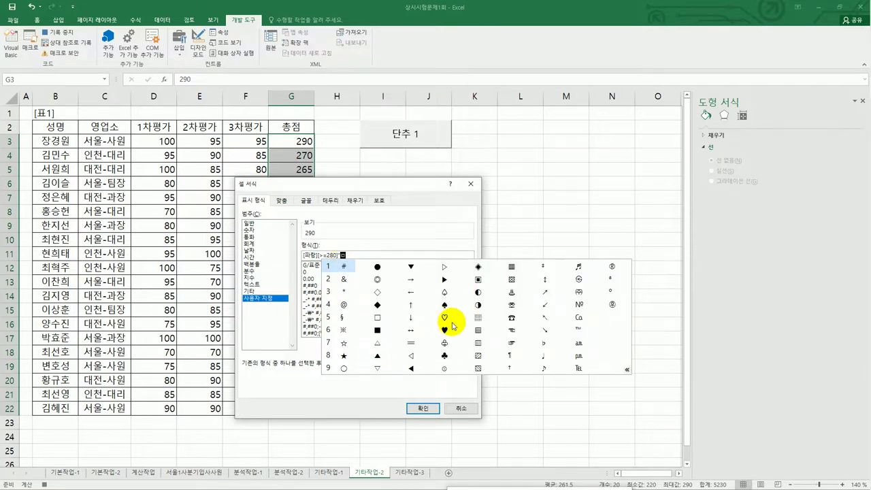
{"action": "left_click", "coordinate": [443, 307]}
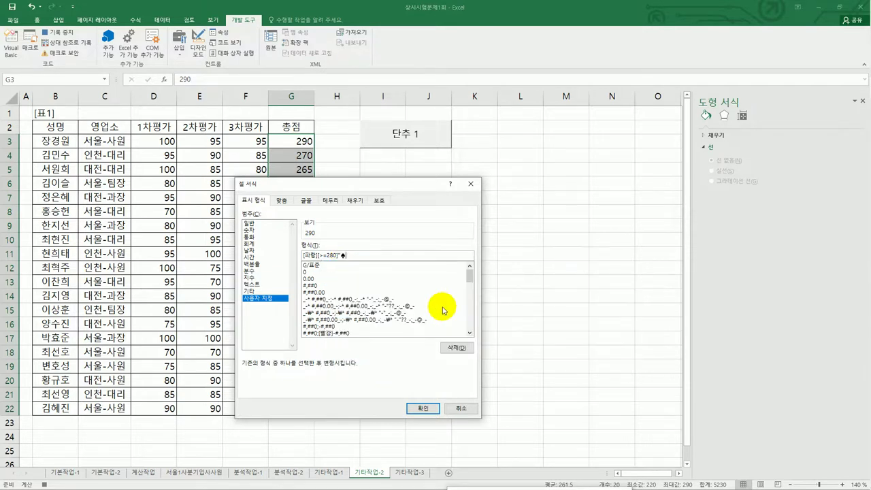
{"action": "type", "text": "\""}
{"action": "type", "text": "0;"}
Step: Add [빨강][<=250],"♤" 0 as the second section and 0 as the last section, and apply the custom format
{"action": "type", "text": "[빨강]"}
{"action": "type", "text": "[<=1"}
{"action": "type", "text": "50"}
{"action": "type", "text": "];"}
{"action": "type", "text": "\"ㅁ"}
{"action": "key", "text": "Hangul_Hanja"}
{"action": "left_click", "coordinate": [429, 369]}
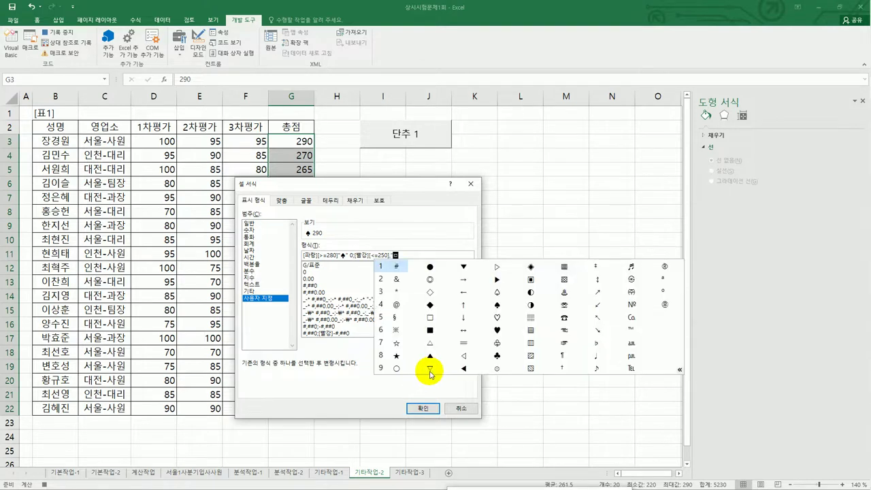
{"action": "left_click", "coordinate": [497, 292]}
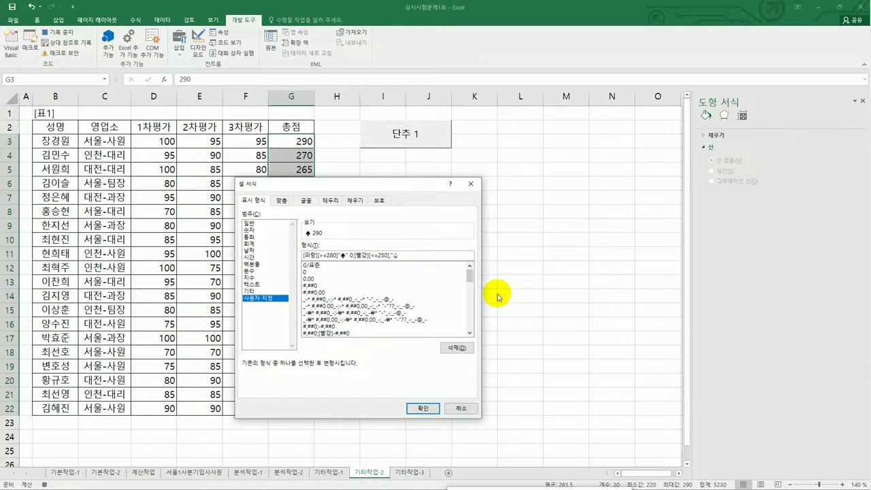
{"action": "type", "text": "\" 0;"}
{"action": "type", "text": ";0"}
{"action": "left_click", "coordinate": [423, 408]}
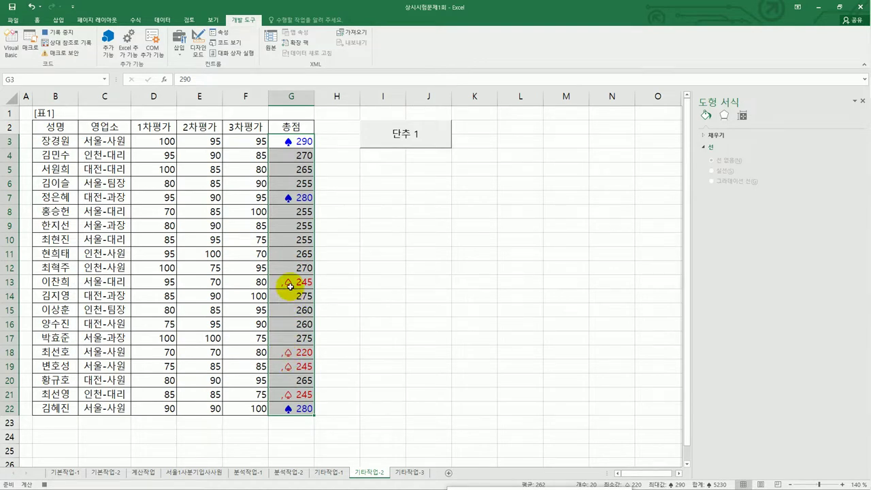
Step: Remove the stray comma after [<=250] from the custom format of G3:G22 and stop recording the macro
{"action": "right_click", "coordinate": [290, 287]}
{"action": "left_click", "coordinate": [354, 240]}
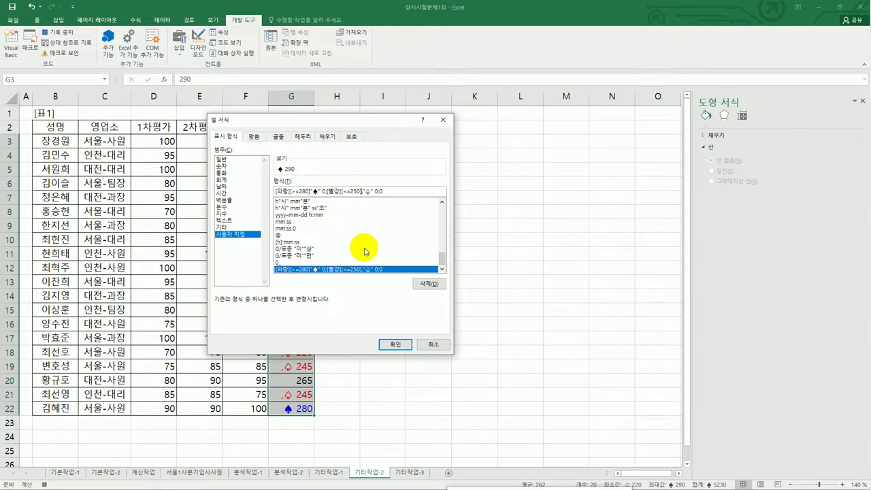
{"action": "key", "text": "BackSpace"}
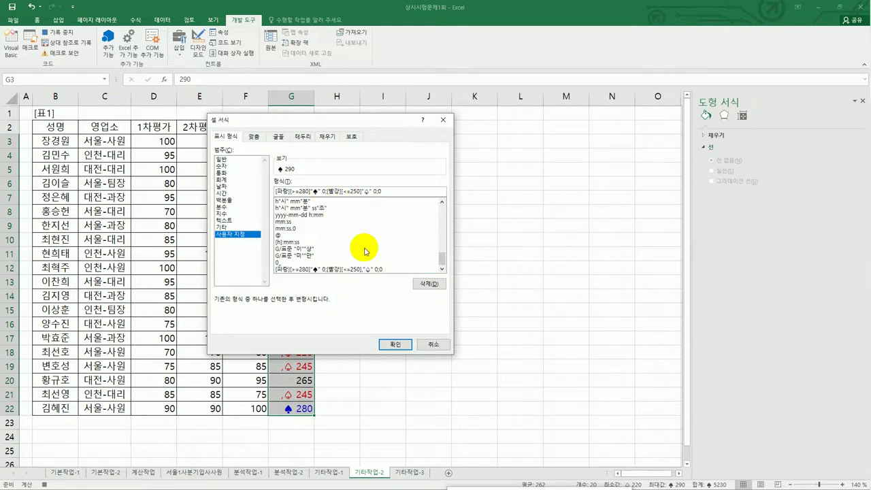
{"action": "left_click_drag", "start_coordinate": [347, 192], "coordinate": [361, 192]}
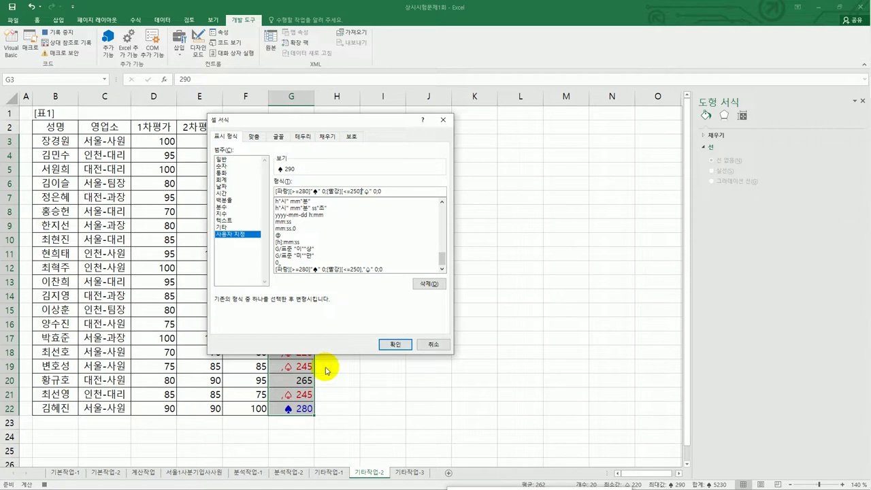
{"action": "left_click", "coordinate": [397, 345]}
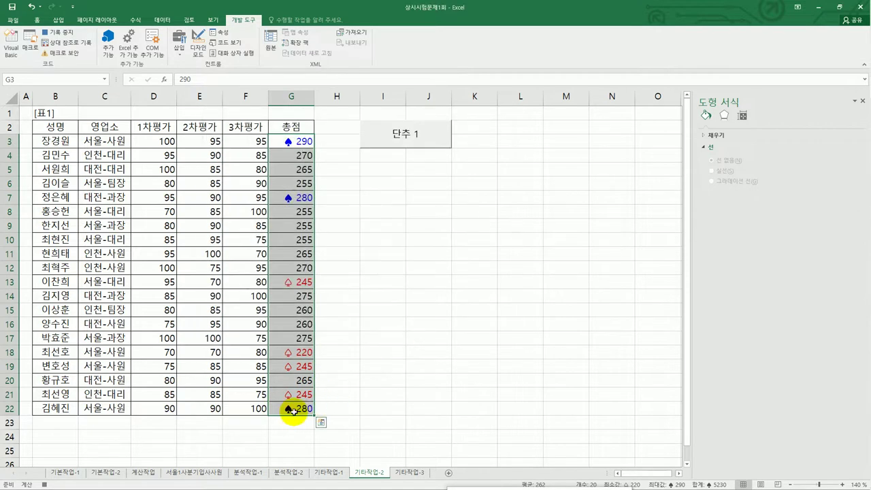
{"action": "left_click", "coordinate": [291, 410]}
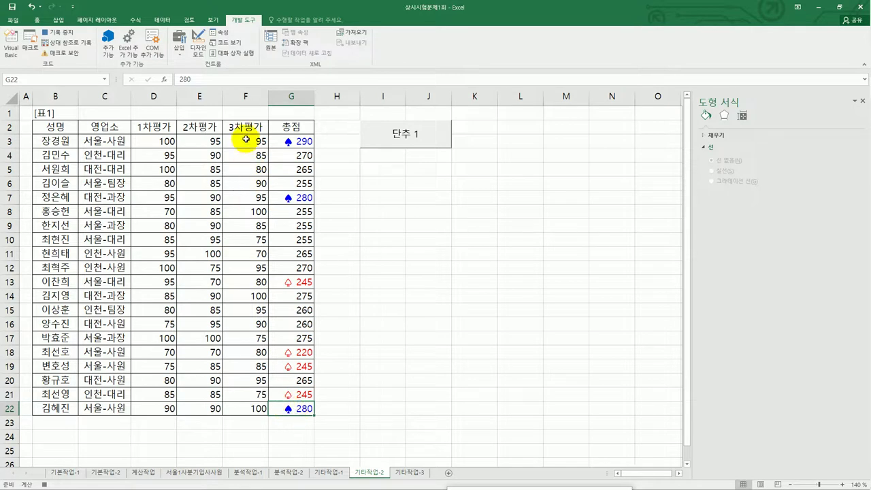
{"action": "left_click", "coordinate": [62, 33]}
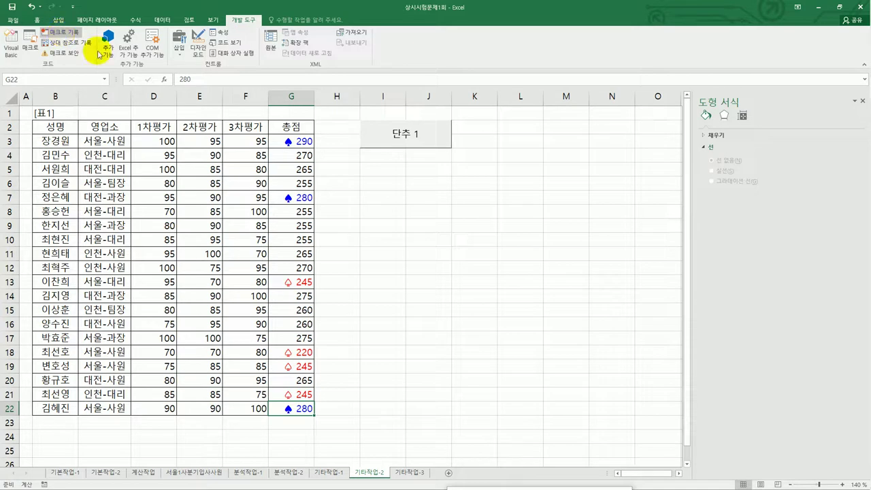
Step: Change the caption of the button over I2:J3 to 총점서식
{"action": "right_click", "coordinate": [418, 132]}
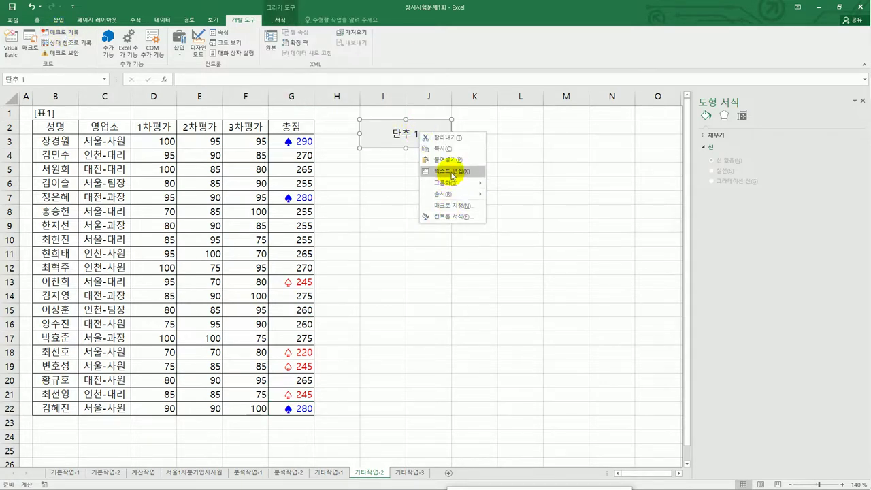
{"action": "left_click", "coordinate": [451, 171]}
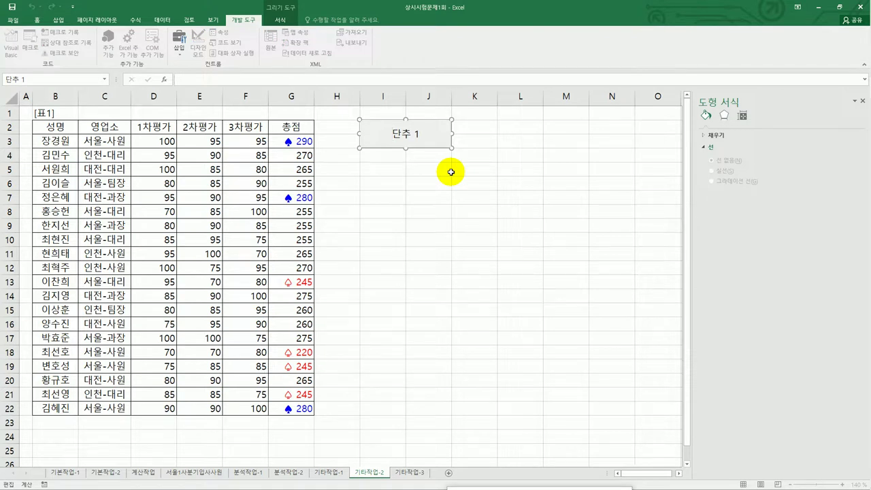
{"action": "type", "text": "ㅋㅋㅋ"}
{"action": "key", "text": "ctrl+a"}
{"action": "type", "text": "총점서식"}
{"action": "left_click", "coordinate": [451, 173]}
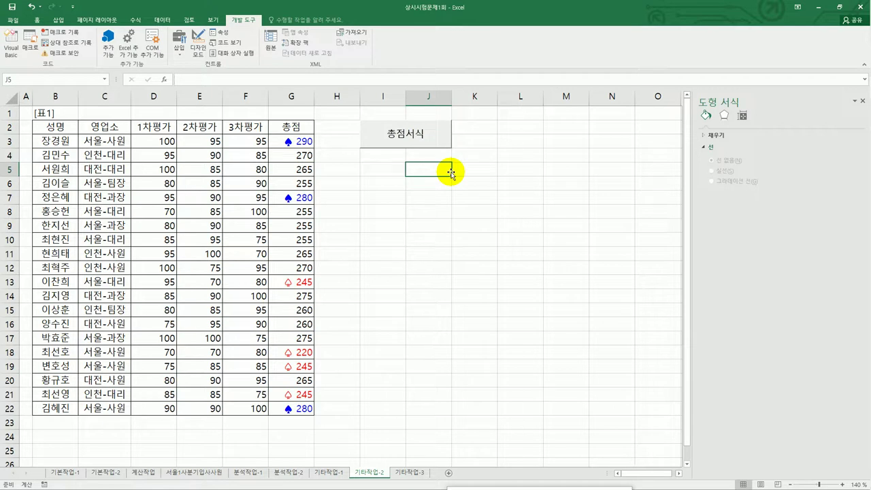
Step: Draw a second form-control button over cells I5:J6 and start recording a macro named 일반서식 for it
{"action": "left_click", "coordinate": [183, 57]}
{"action": "left_click", "coordinate": [174, 74]}
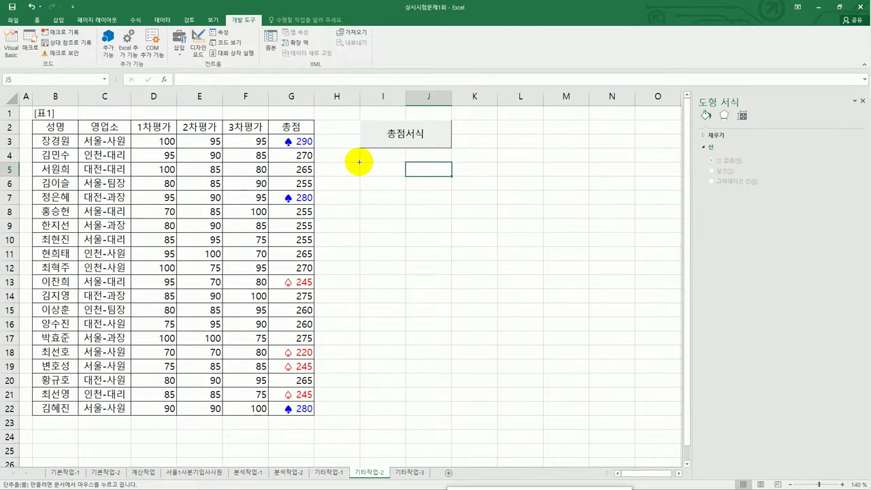
{"action": "left_click_drag", "start_coordinate": [359, 162], "coordinate": [442, 190]}
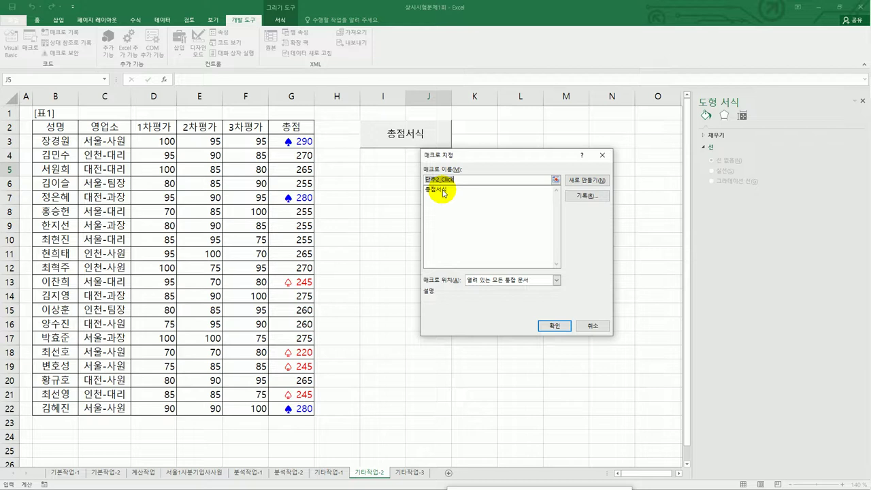
{"action": "type", "text": "일반서식"}
{"action": "left_click", "coordinate": [587, 196]}
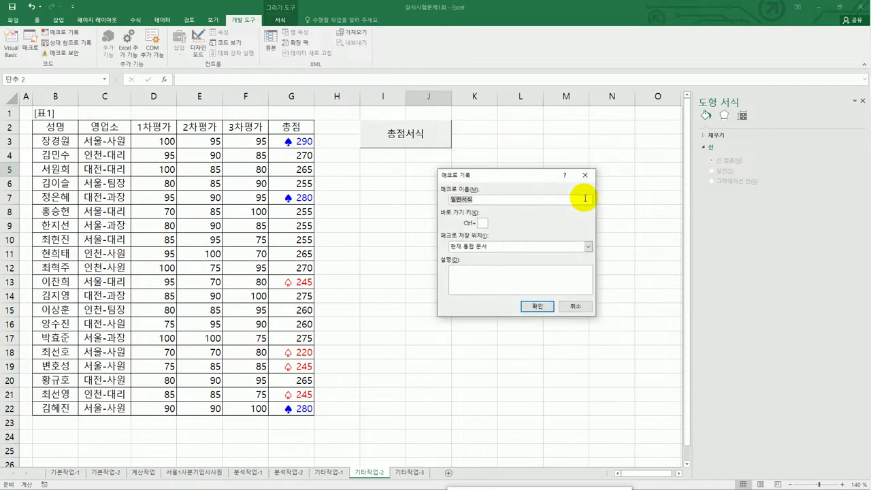
{"action": "left_click", "coordinate": [536, 306]}
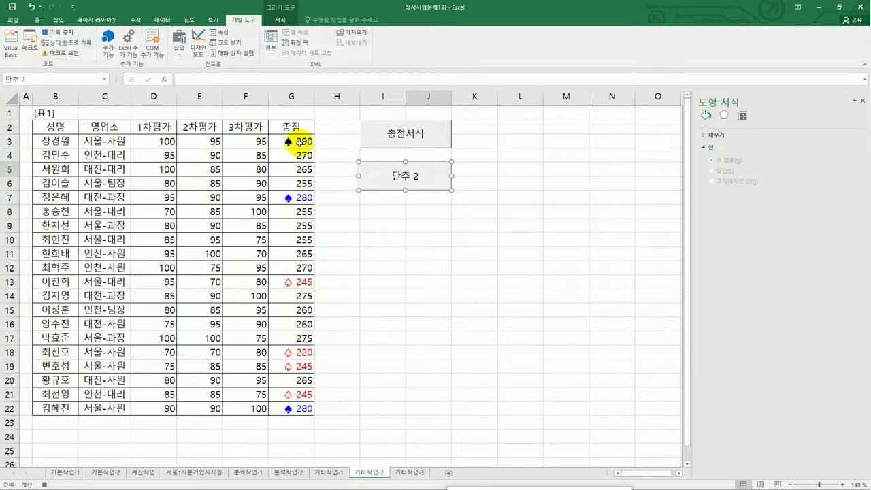
Step: Apply the 일반 number format to G3:G22 and stop recording the 일반서식 macro
{"action": "left_click_drag", "start_coordinate": [298, 142], "coordinate": [295, 407]}
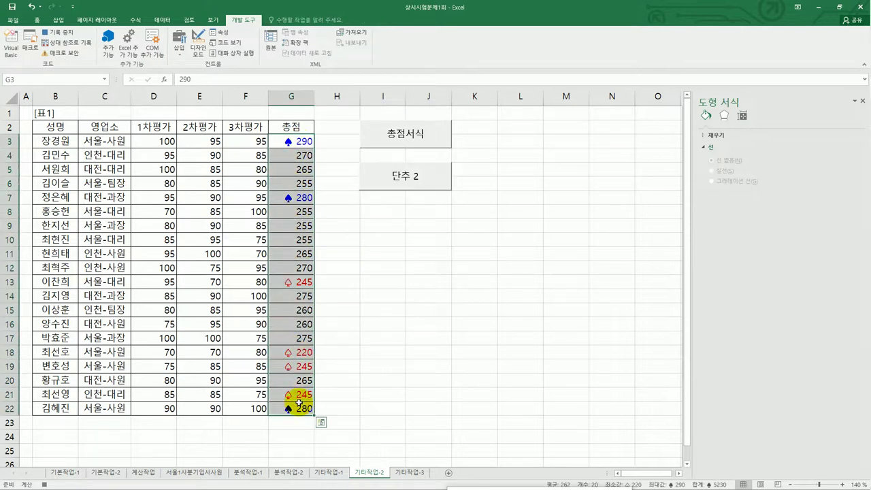
{"action": "right_click", "coordinate": [296, 156]}
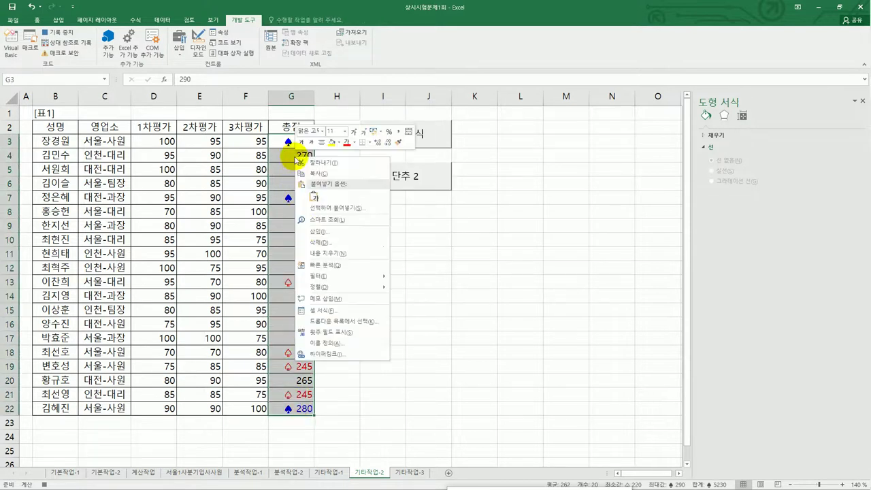
{"action": "left_click", "coordinate": [331, 310]}
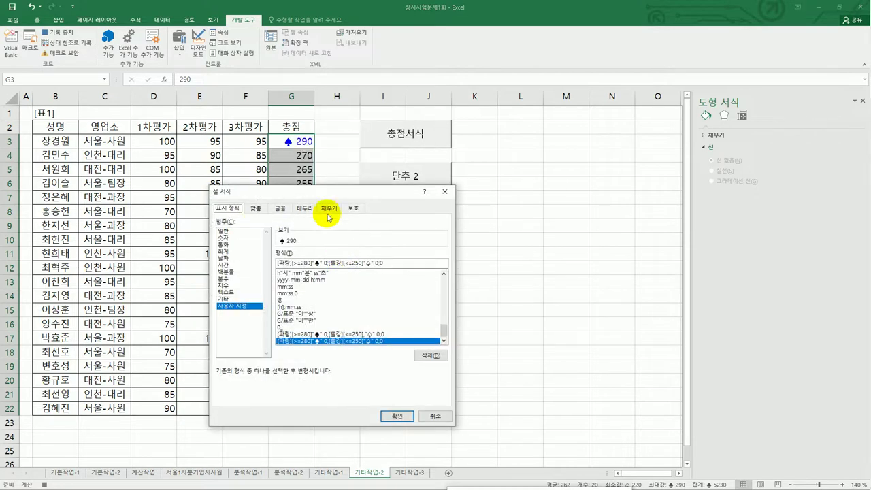
{"action": "left_click", "coordinate": [226, 232]}
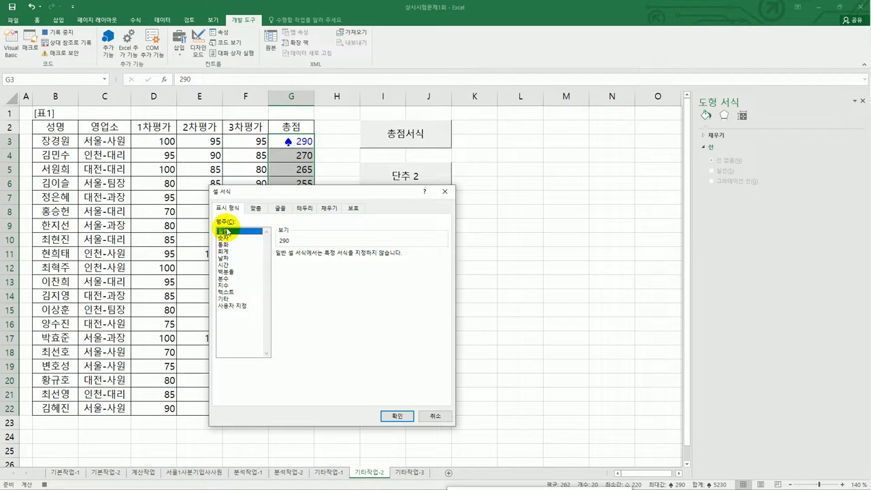
{"action": "left_click", "coordinate": [397, 415]}
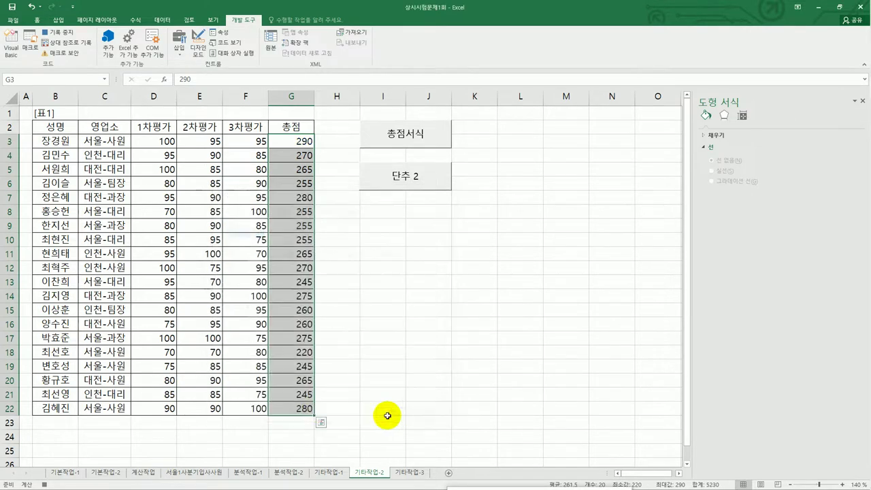
{"action": "left_click", "coordinate": [293, 407]}
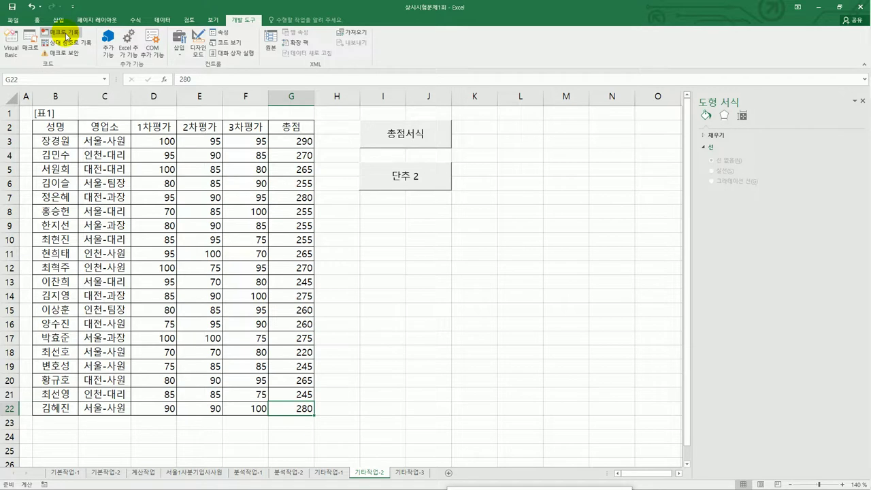
{"action": "left_click", "coordinate": [61, 32]}
Step: Change the caption of the button over I5:J6 to 일반서식, and run both the 총점서식 and 일반서식 buttons to test them
{"action": "right_click", "coordinate": [406, 176]}
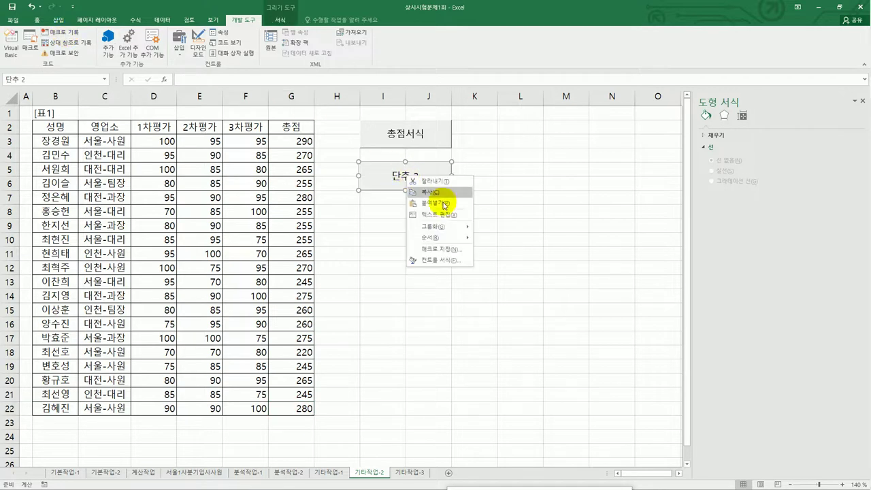
{"action": "left_click", "coordinate": [445, 219]}
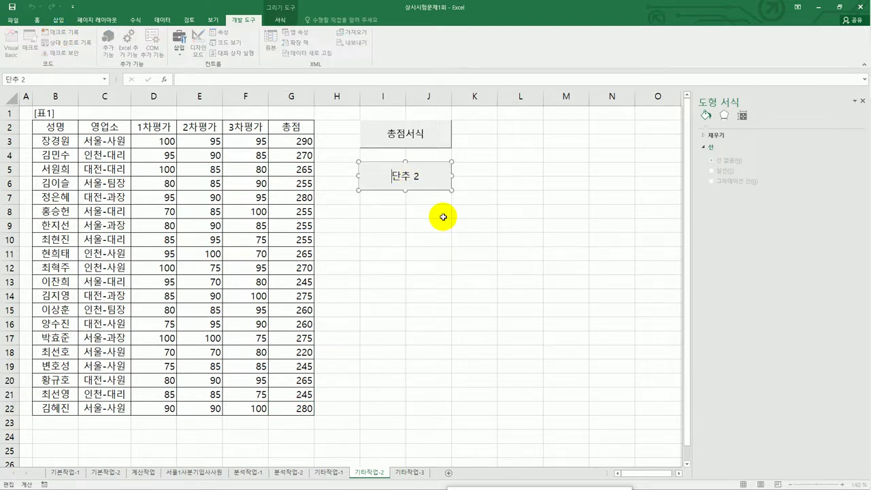
{"action": "key", "text": "ctrl+a"}
{"action": "type", "text": "일반서식"}
{"action": "left_click", "coordinate": [443, 216]}
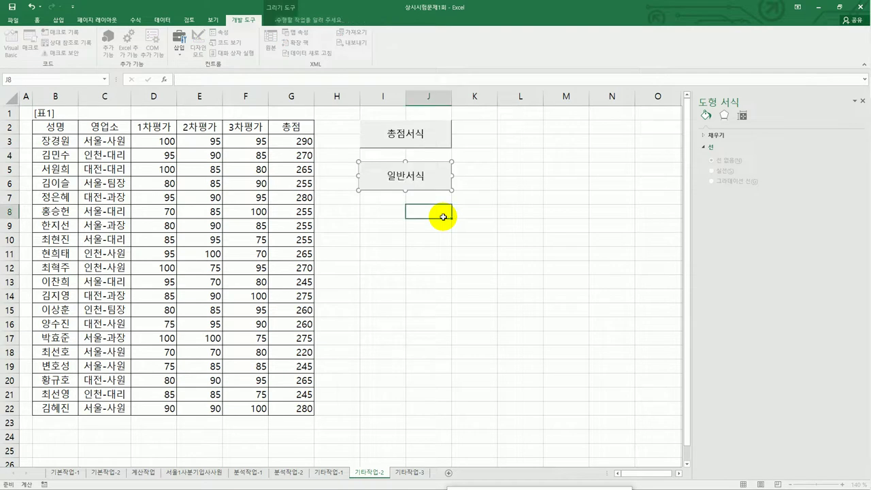
{"action": "left_click", "coordinate": [421, 144]}
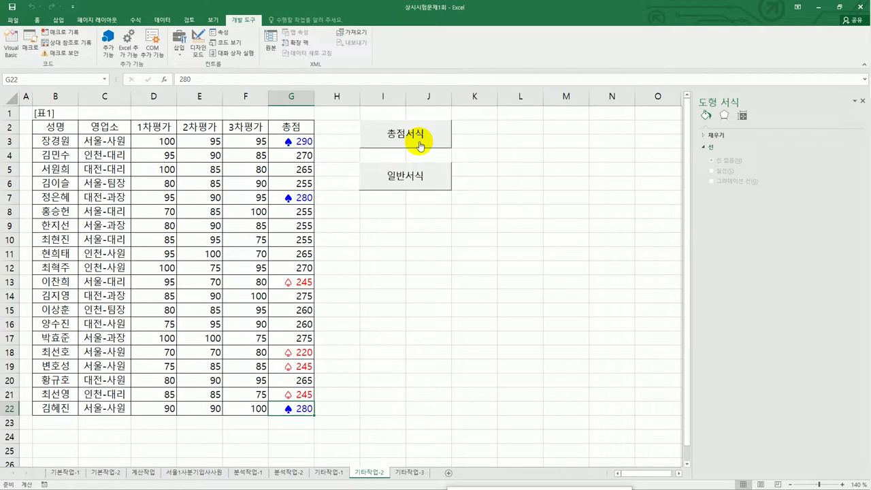
{"action": "left_click", "coordinate": [414, 190]}
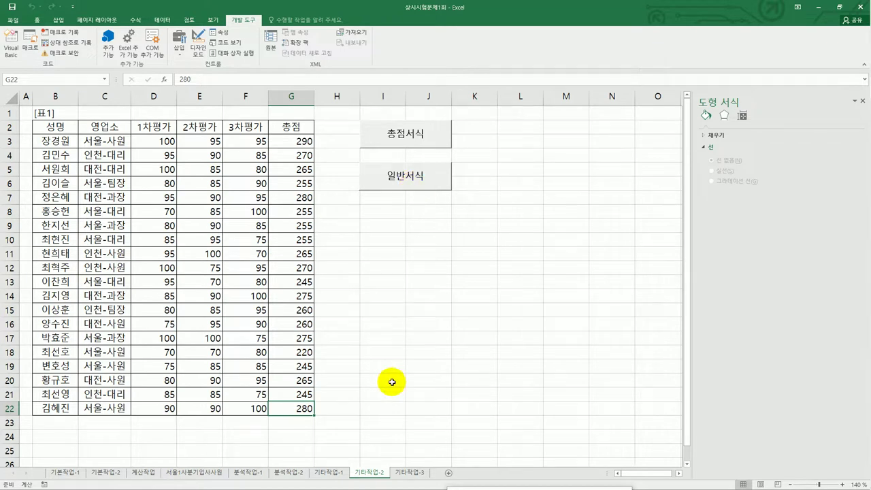
Step: On the 기타작업-3 sheet, enter design mode and add 근무평가.Show to the click procedure of the 평가등록 button
{"action": "left_click", "coordinate": [409, 472]}
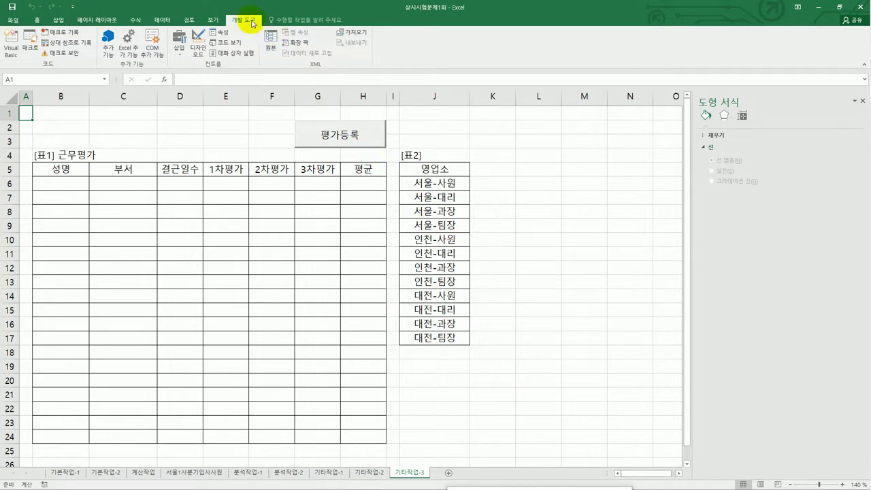
{"action": "left_click", "coordinate": [197, 45]}
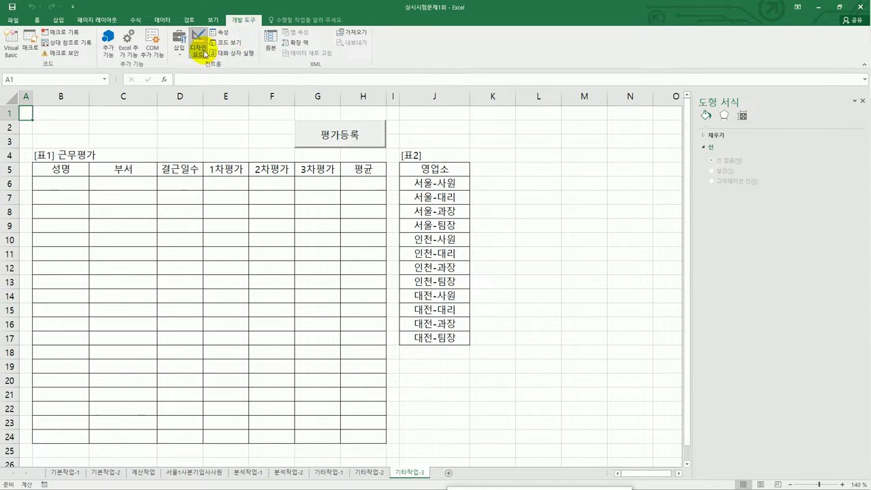
{"action": "left_click", "coordinate": [337, 140]}
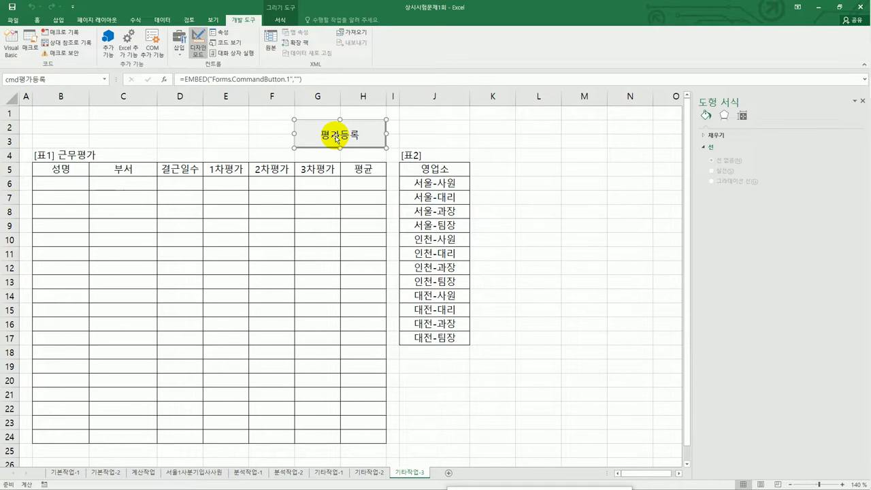
{"action": "double_click", "coordinate": [336, 139]}
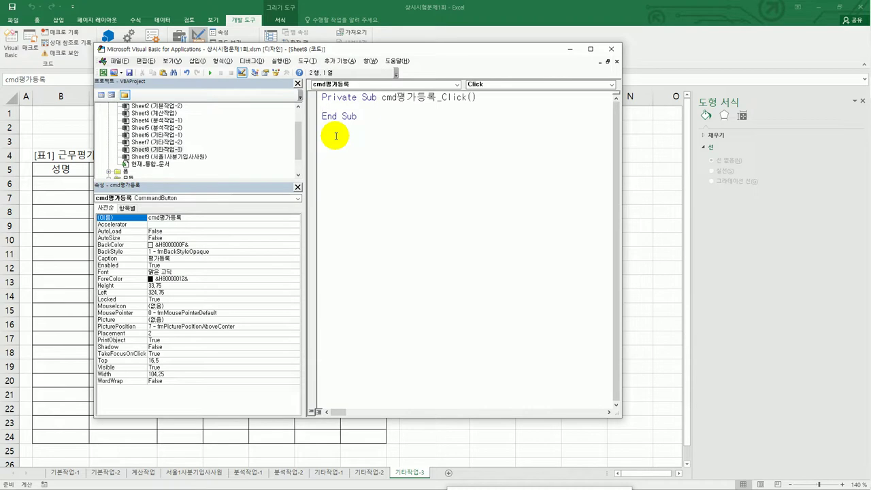
{"action": "type", "text": "ㄱ"}
{"action": "type", "text": "근무"}
{"action": "type", "text": "평가.sh"}
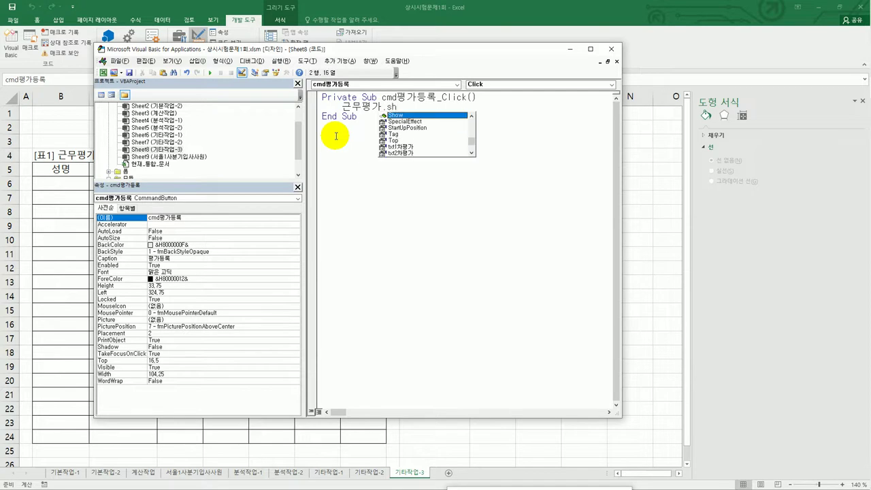
{"action": "key", "text": "Tab"}
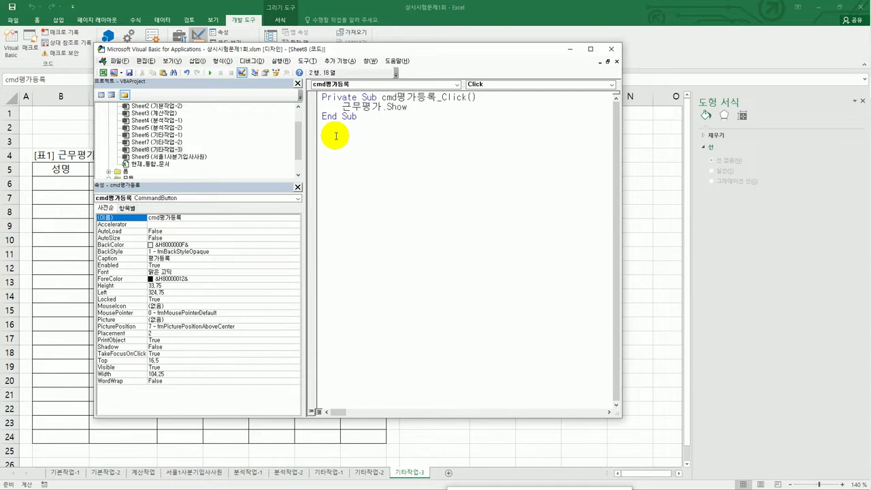
{"action": "left_click", "coordinate": [378, 160]}
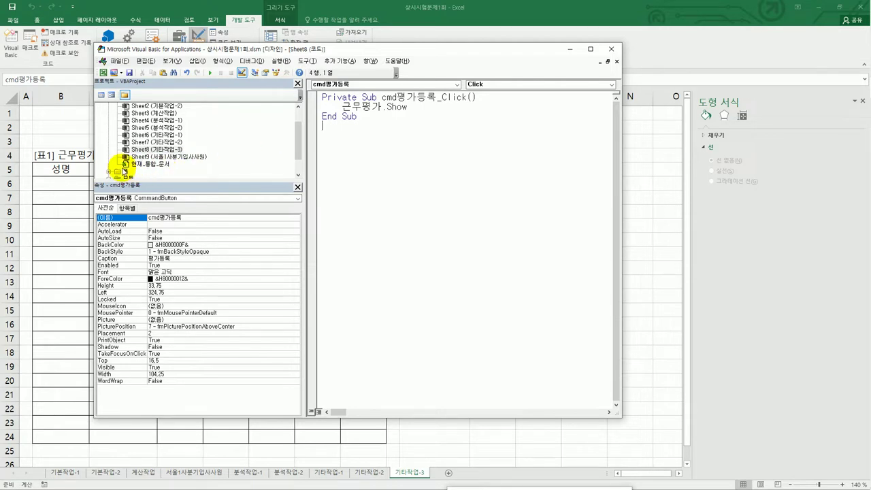
Step: Open the 근무평가 form in the form designer and check the names of its 성명, 영업소 and 결근일수 controls
{"action": "left_click", "coordinate": [125, 171]}
{"action": "double_click", "coordinate": [125, 171]}
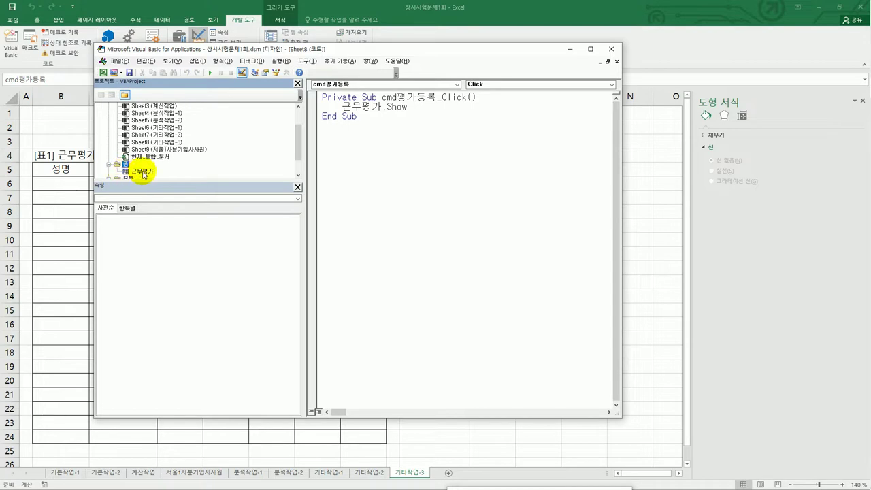
{"action": "left_click", "coordinate": [142, 171]}
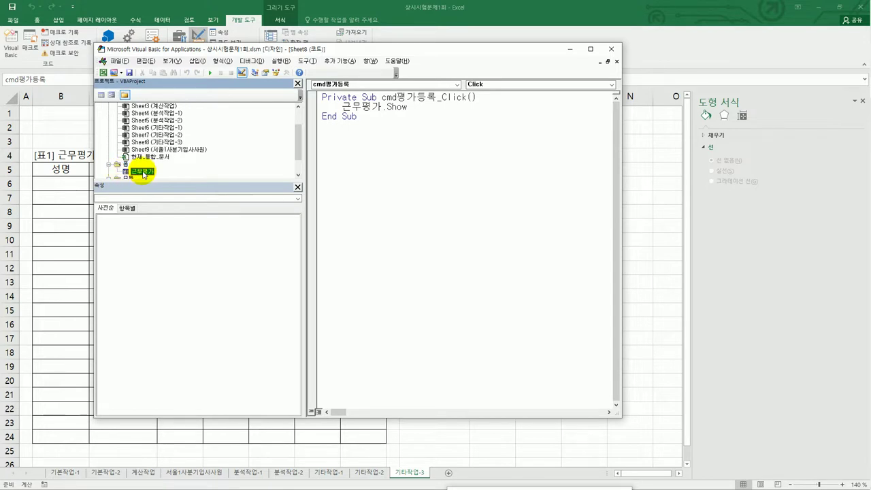
{"action": "left_click", "coordinate": [112, 98]}
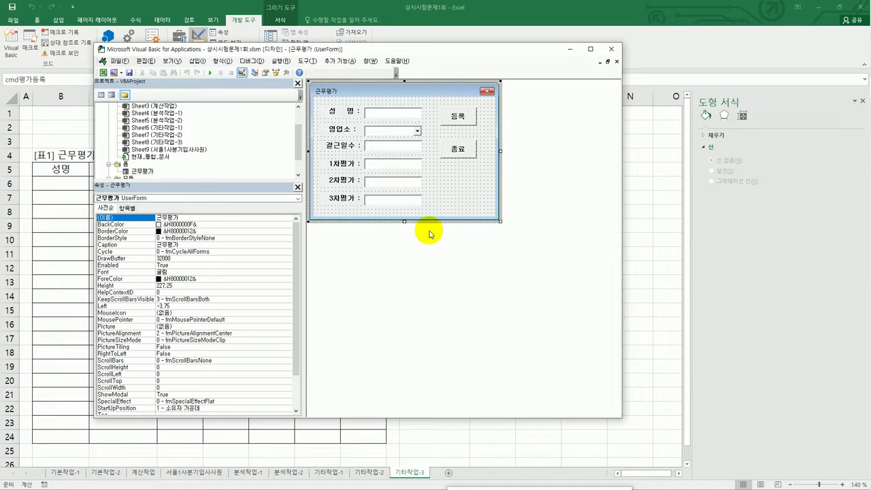
{"action": "left_click", "coordinate": [391, 117]}
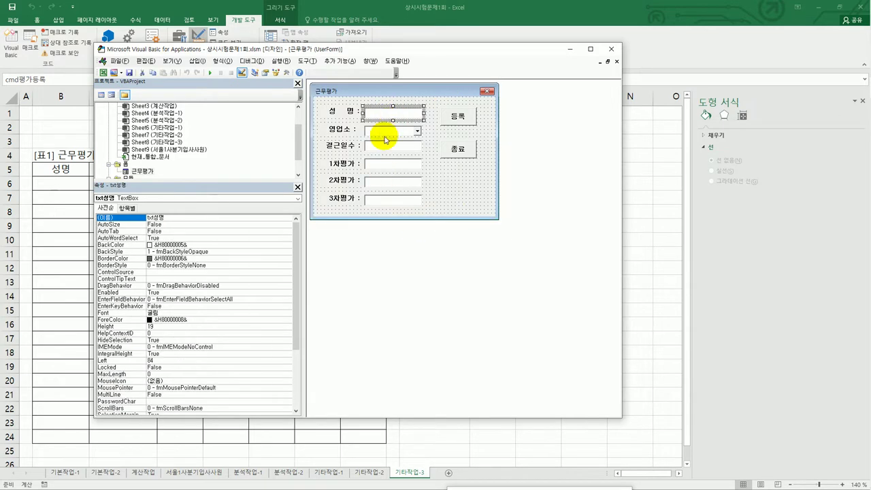
{"action": "left_click", "coordinate": [384, 132]}
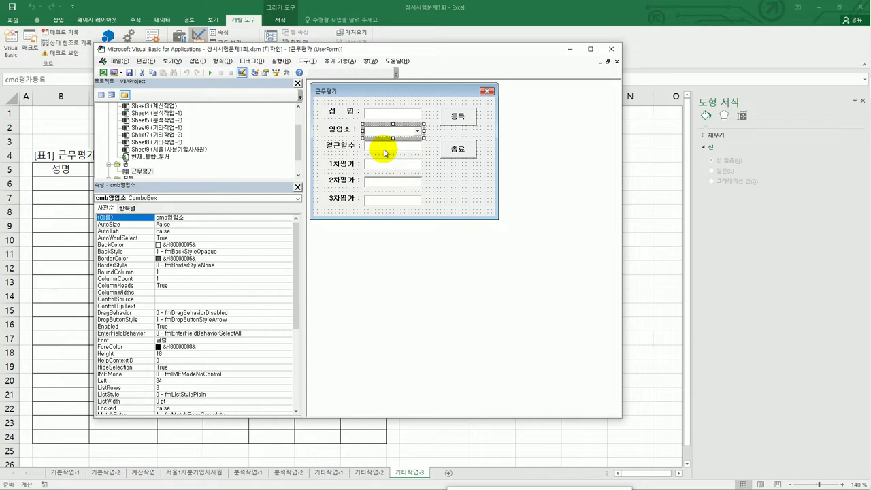
{"action": "left_click", "coordinate": [385, 153]}
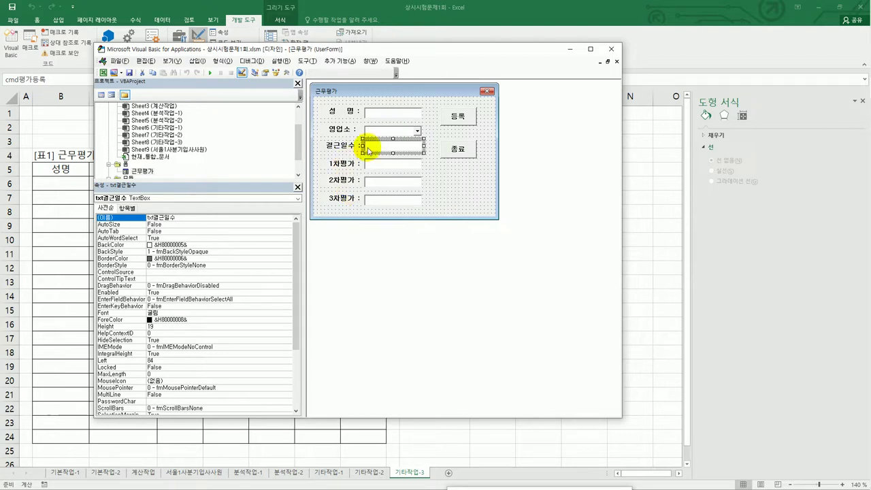
{"action": "left_click", "coordinate": [392, 132]}
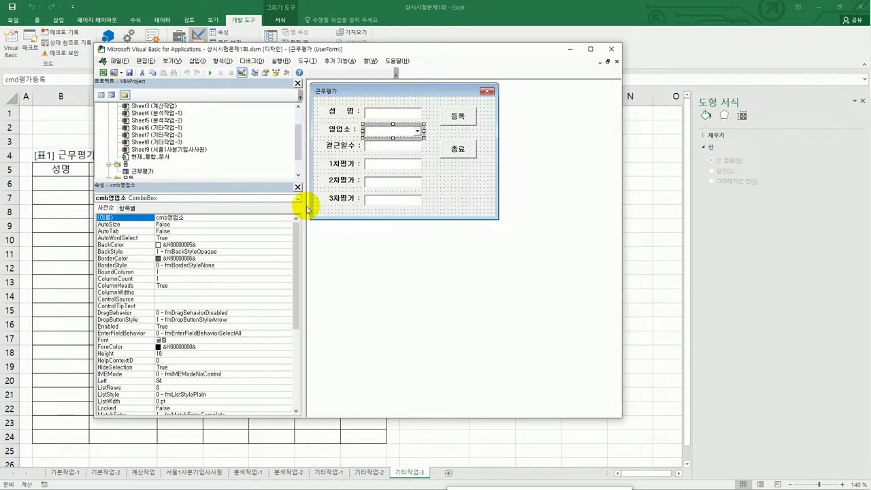
Step: Add an Initialize procedure to the 근무평가 form containing cmb영업소.RowSource = "J6:J17"
{"action": "left_click", "coordinate": [359, 91]}
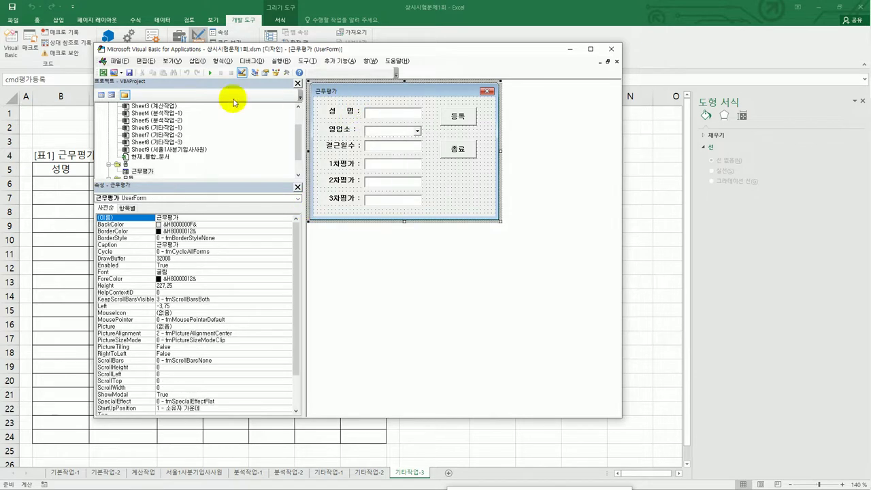
{"action": "left_click", "coordinate": [101, 95]}
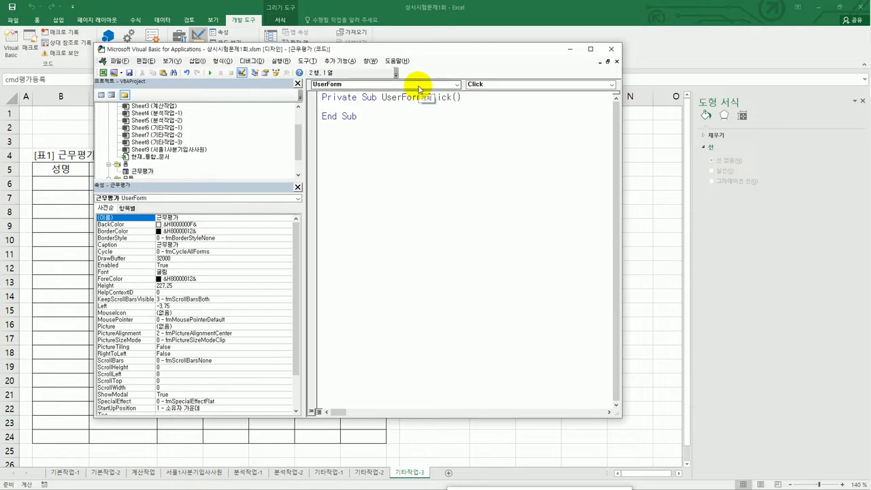
{"action": "left_click", "coordinate": [538, 85]}
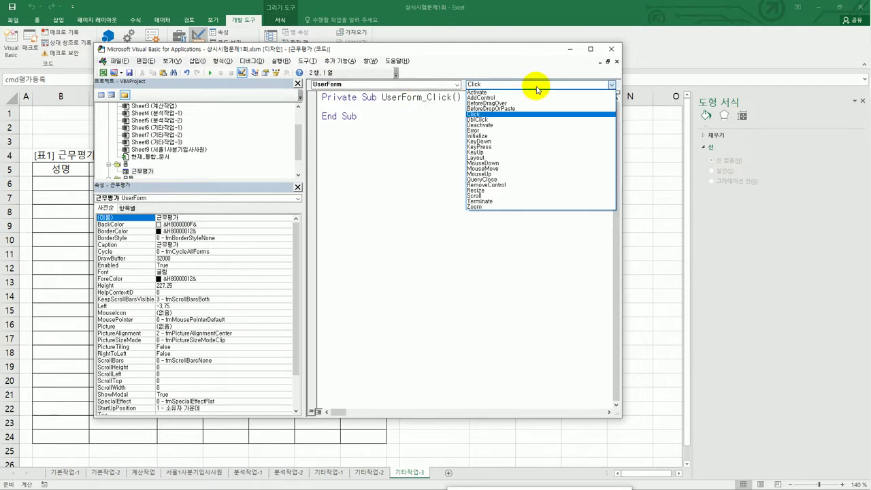
{"action": "left_click", "coordinate": [524, 137]}
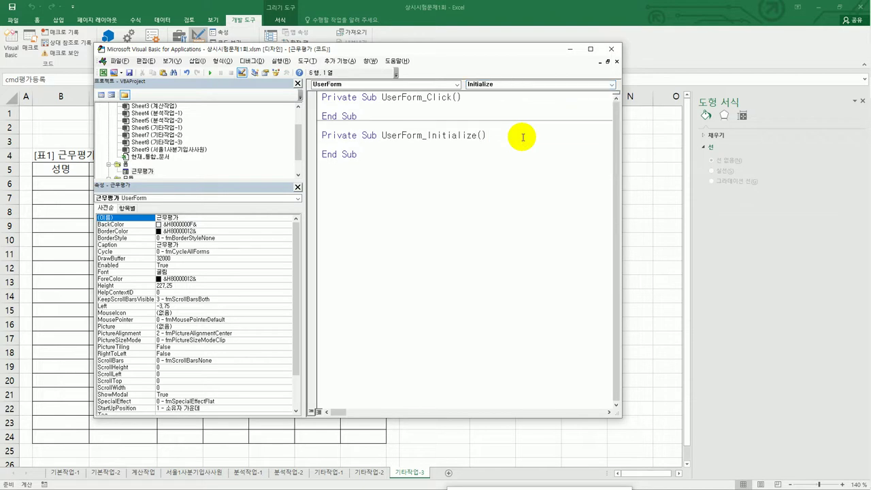
{"action": "key", "text": "Tab"}
{"action": "type", "text": "cmb영업소."}
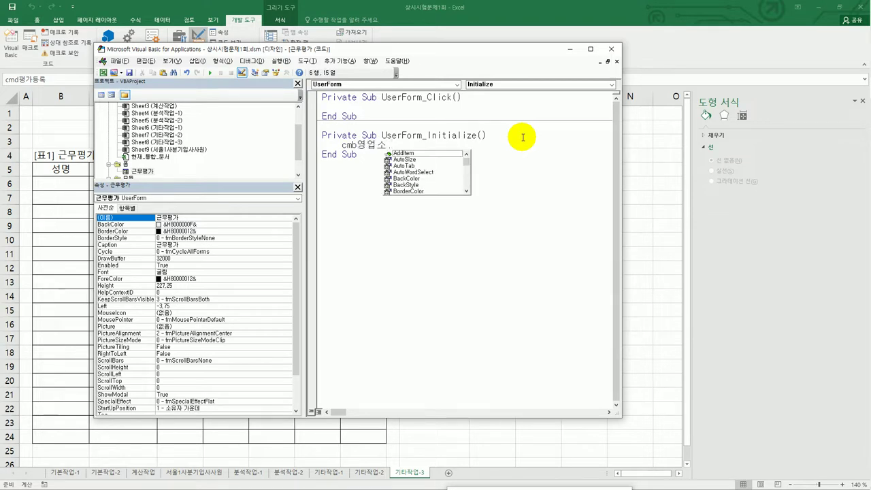
{"action": "type", "text": "RowSource "}
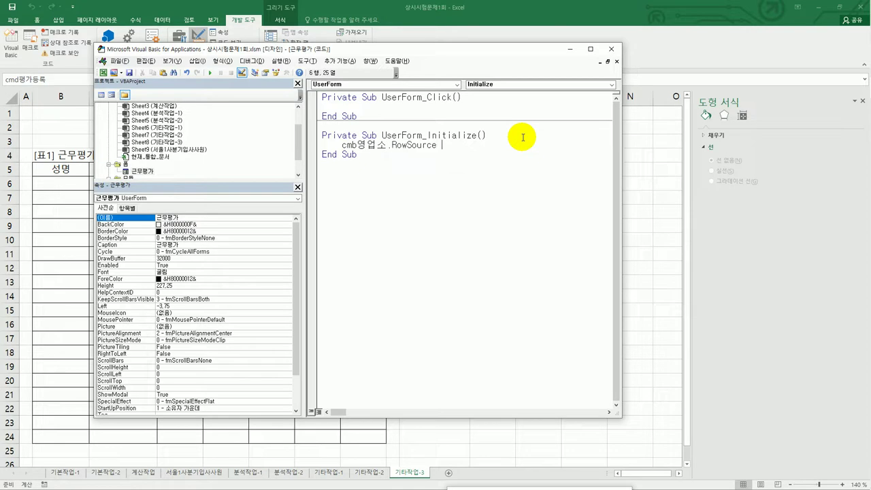
{"action": "type", "text": "= \"J6:J17\""}
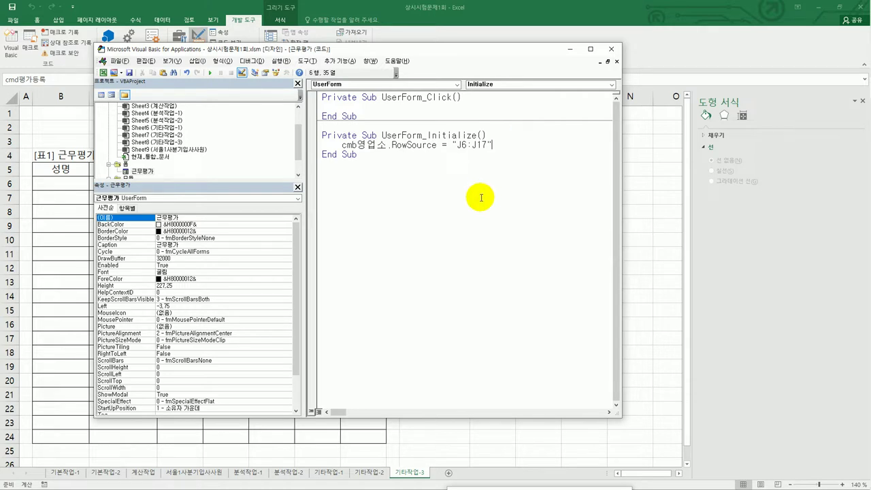
{"action": "left_click", "coordinate": [451, 234]}
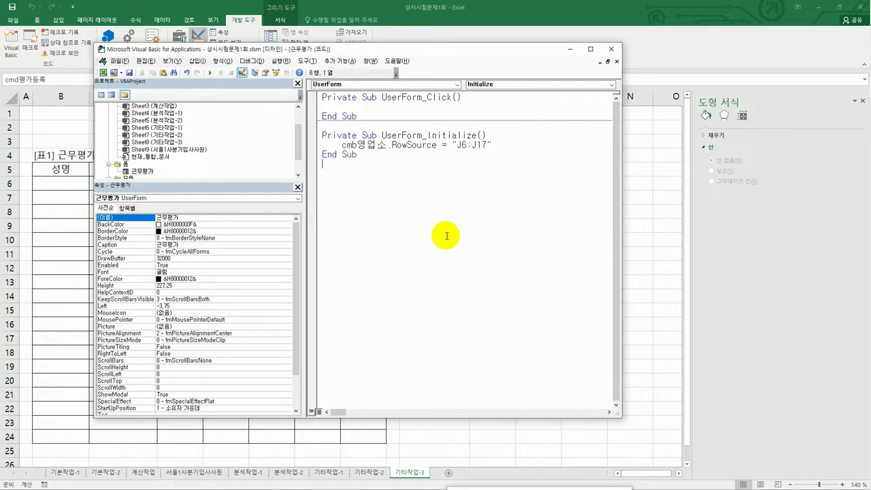
Step: Add MsgBox Time, vbOKOnly, "폼닫기" and Unload Me to the click procedure of the 종료 button on the 근무평가 form
{"action": "double_click", "coordinate": [136, 170]}
{"action": "left_click", "coordinate": [460, 160]}
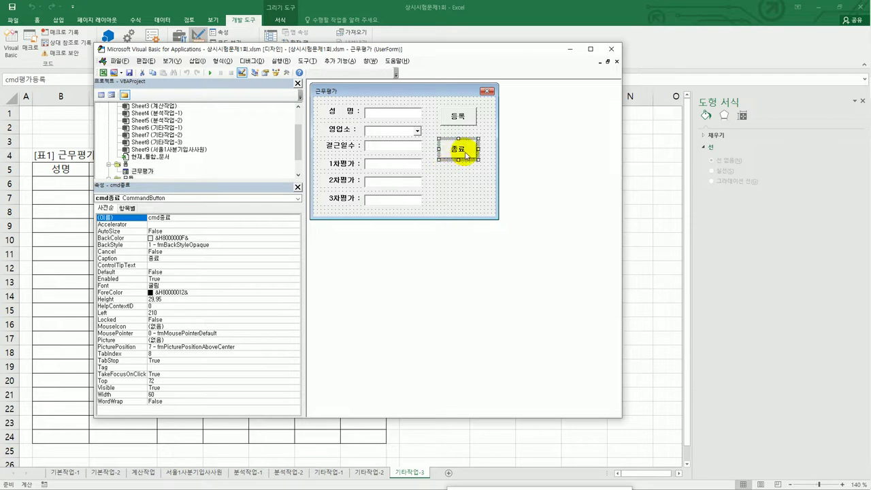
{"action": "double_click", "coordinate": [465, 153]}
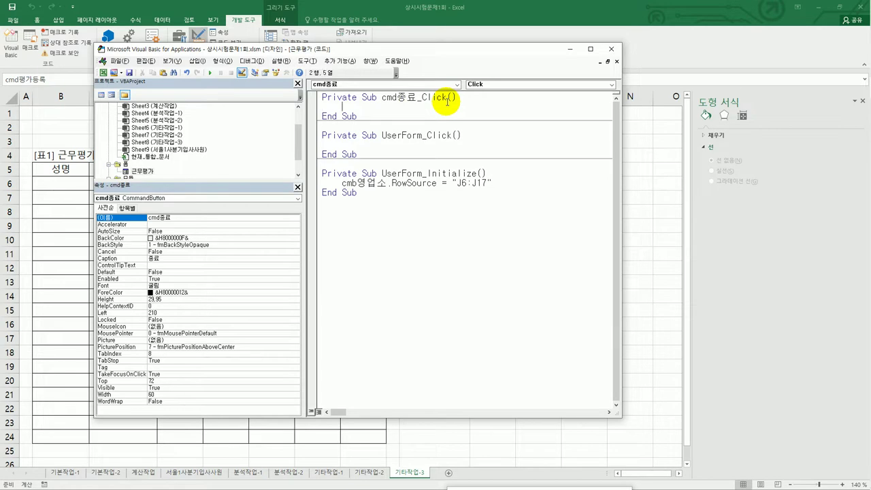
{"action": "type", "text": "msgbox "}
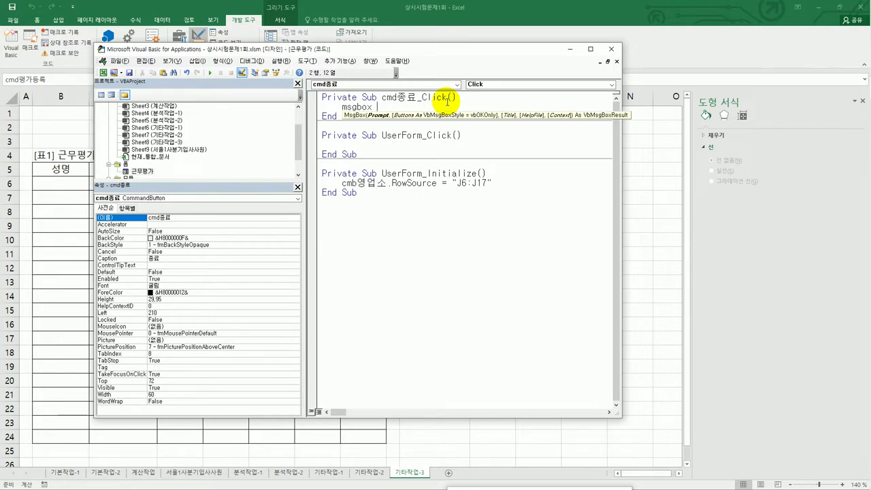
{"action": "type", "text": "time,vb"}
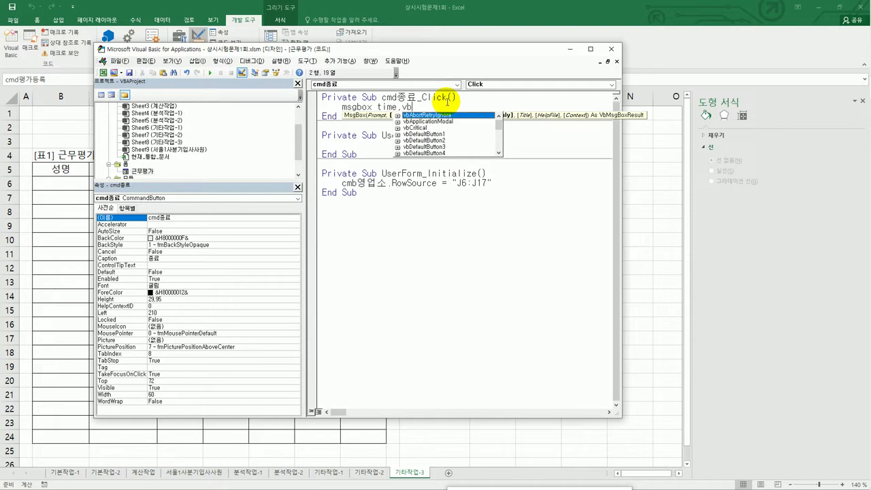
{"action": "type", "text": "okon"}
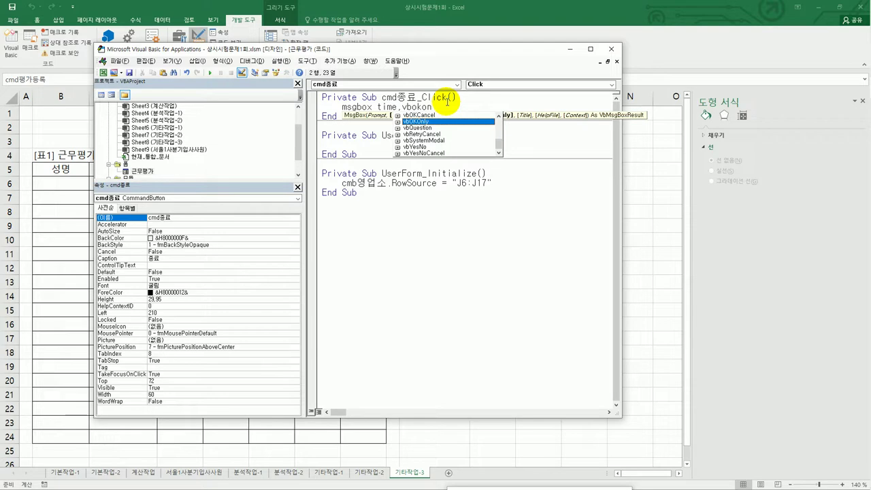
{"action": "type", "text": ","}
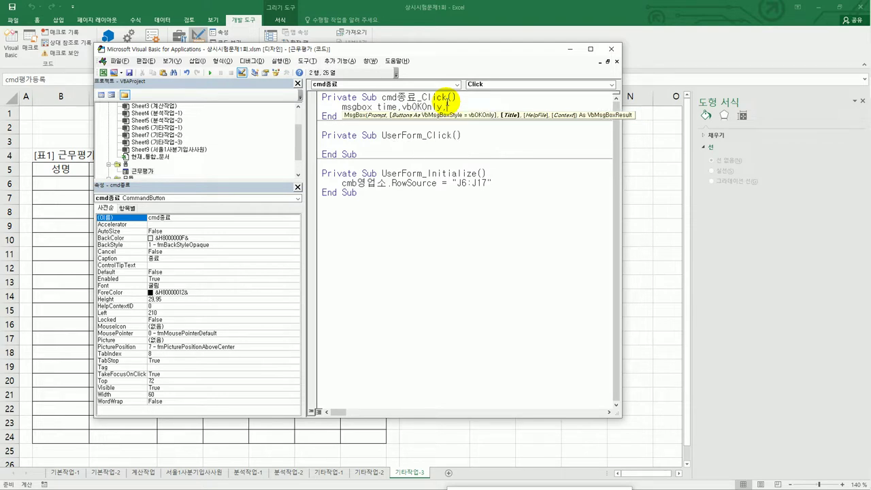
{"action": "type", "text": "\" 폼닫기\""}
{"action": "key", "text": "Return"}
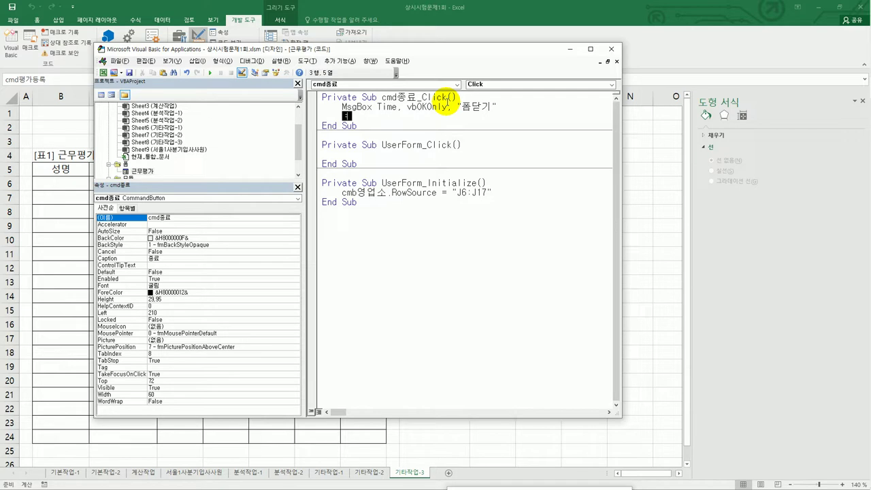
{"action": "type", "text": "load me"}
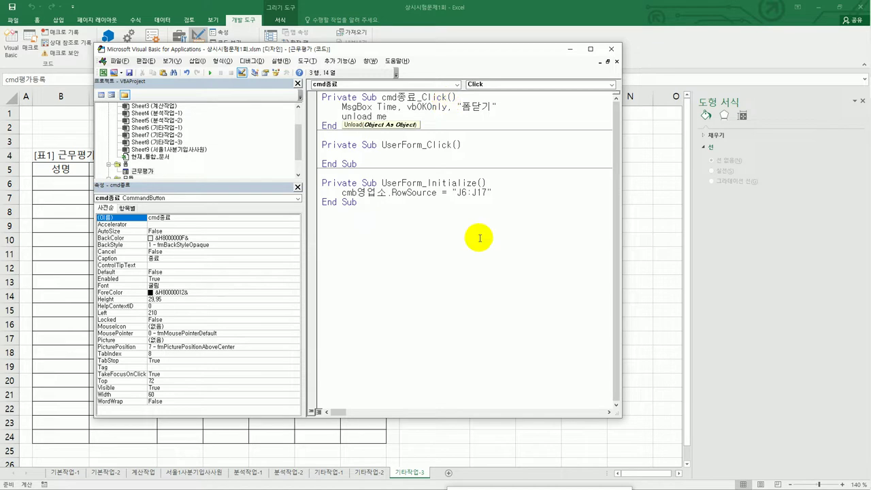
{"action": "left_click", "coordinate": [486, 269]}
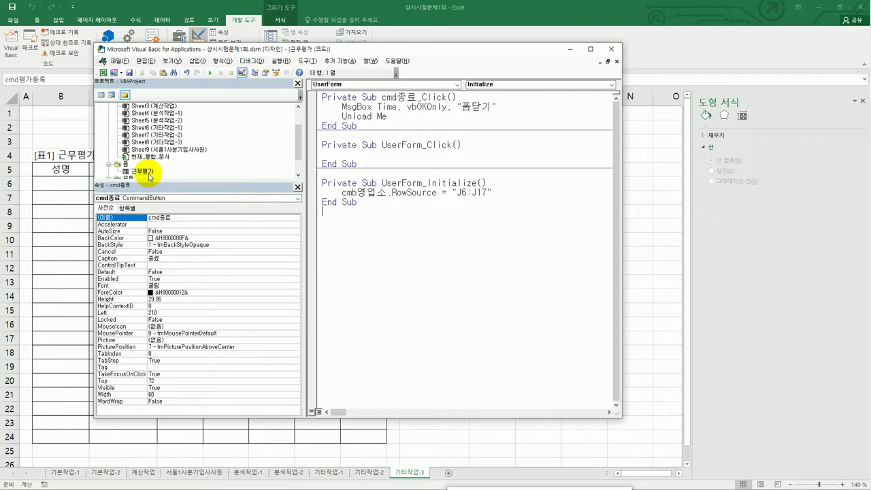
Step: Move the code editor window off the sheet's 근무평가 table and open the click procedure of the form's 등록 button
{"action": "left_click", "coordinate": [146, 172]}
{"action": "double_click", "coordinate": [149, 172]}
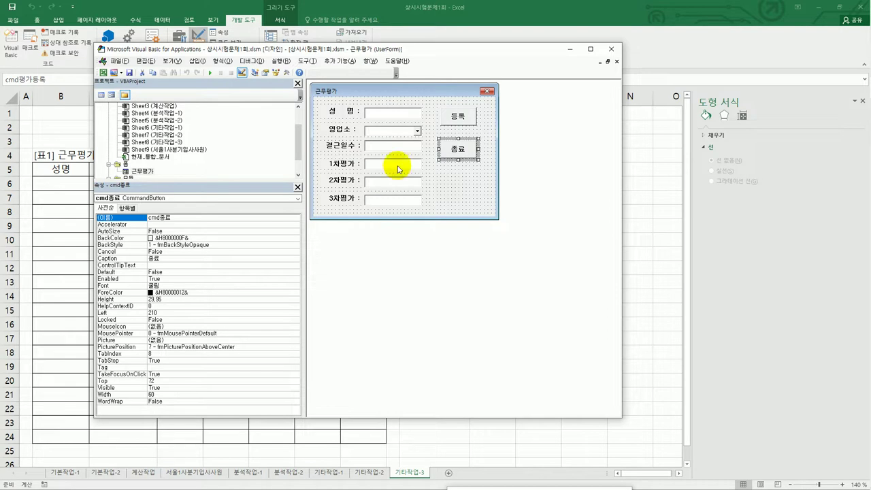
{"action": "left_click", "coordinate": [460, 119]}
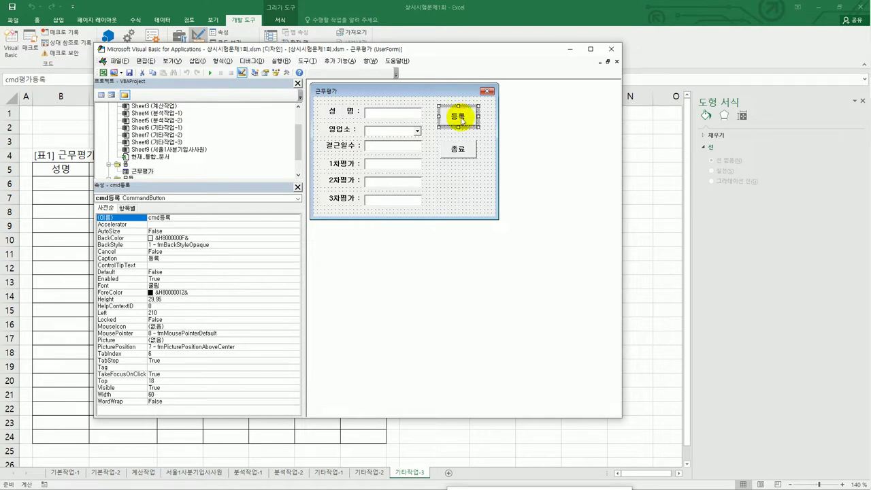
{"action": "left_click_drag", "start_coordinate": [398, 49], "coordinate": [520, 49]}
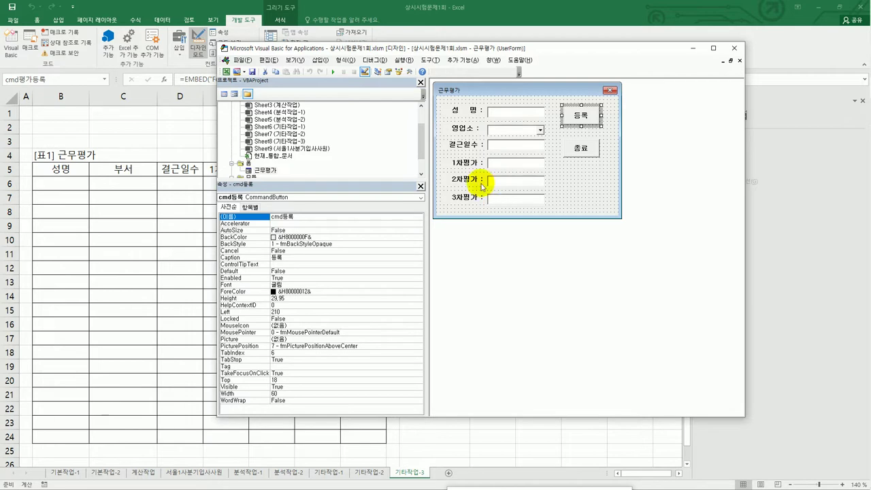
{"action": "left_click_drag", "start_coordinate": [369, 51], "coordinate": [384, 182]}
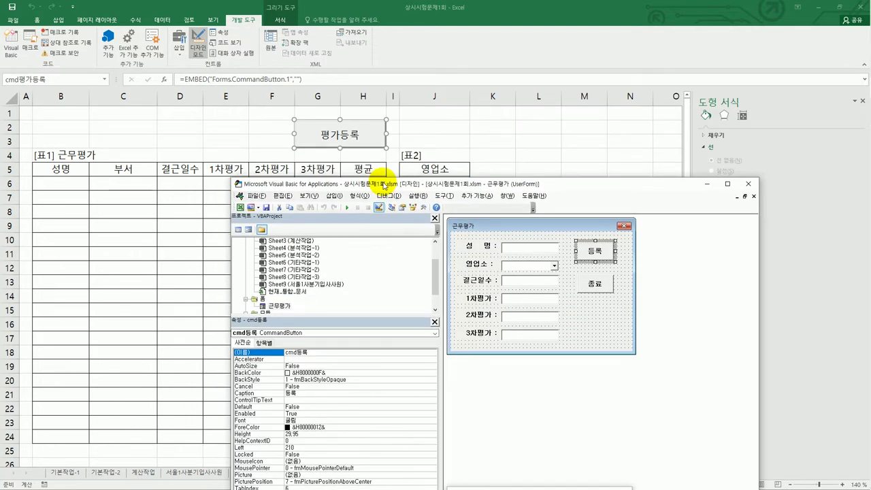
{"action": "left_click_drag", "start_coordinate": [384, 185], "coordinate": [394, 83]}
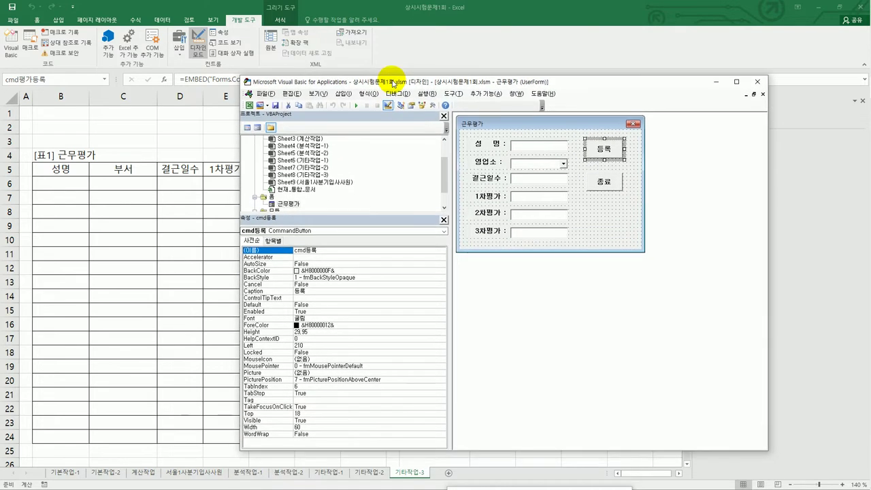
{"action": "double_click", "coordinate": [611, 151]}
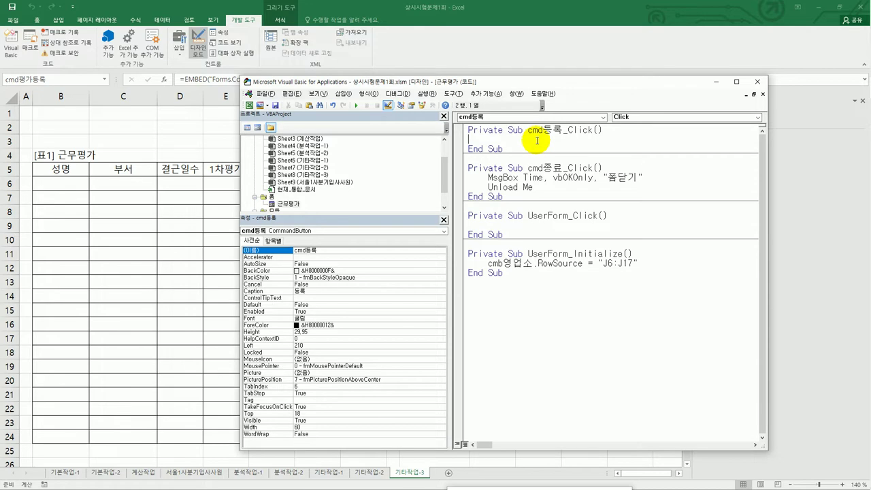
{"action": "type", "text": "lqf"}
{"action": "key", "text": "BackSpace"}
{"action": "key", "text": "BackSpace"}
{"action": "key", "text": "BackSpace"}
{"action": "key", "text": "BackSpace"}
{"action": "type", "text": "입력행"}
{"action": "key", "text": "BackSpace"}
{"action": "key", "text": "BackSpace"}
{"action": "key", "text": "BackSpace"}
Step: Add the line i = Range("B5").CurrentRegion.Rows.Count + 4 to the cmd등록_Click procedure
{"action": "type", "text": "i = range(\""}
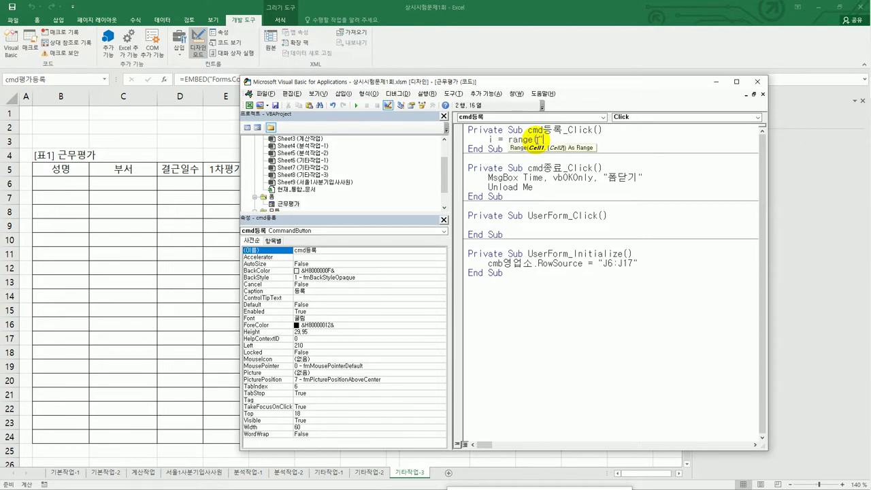
{"action": "type", "text": "B5\").CurrentRegion"}
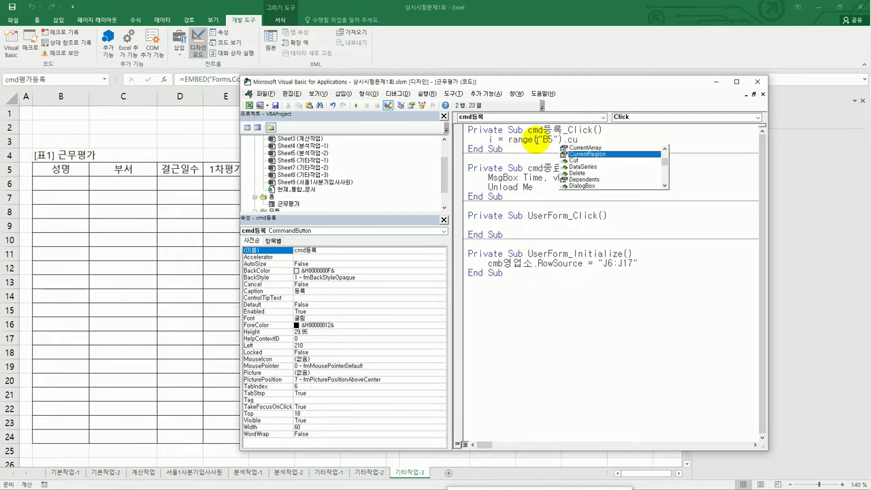
{"action": "key", "text": "Tab"}
{"action": "type", "text": ".Rows.co"}
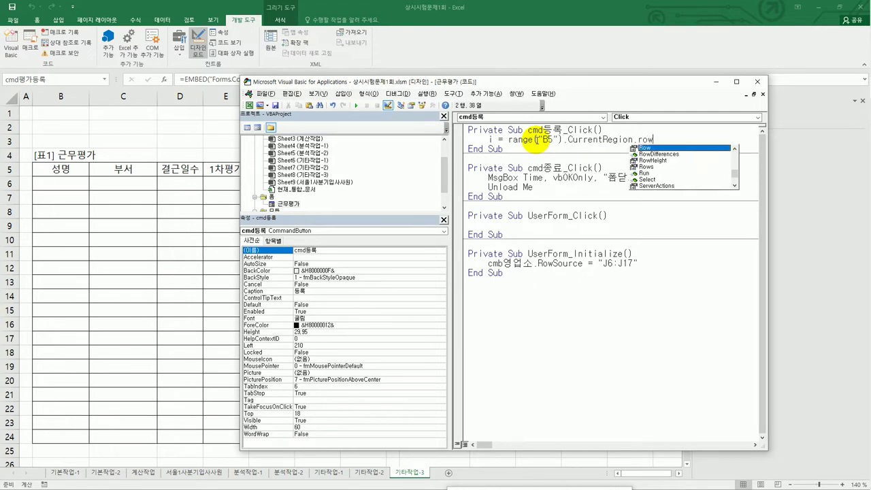
{"action": "type", "text": "un"}
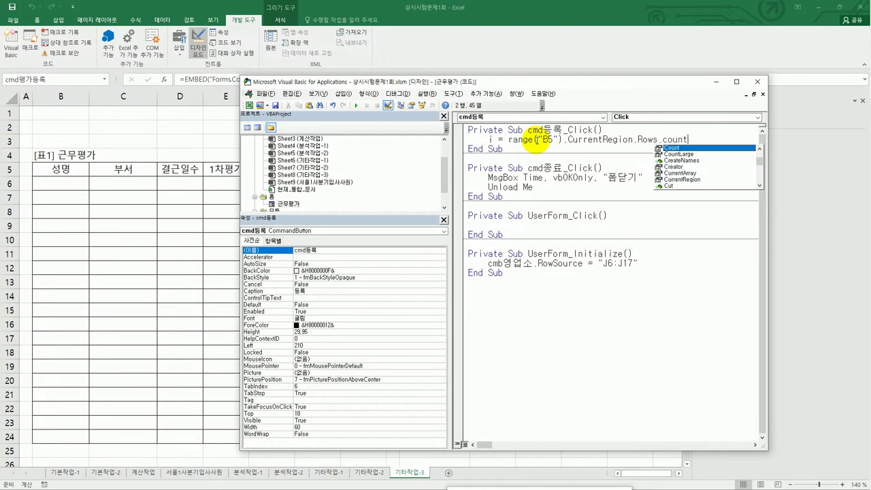
{"action": "type", "text": "t"}
{"action": "key", "text": "Tab"}
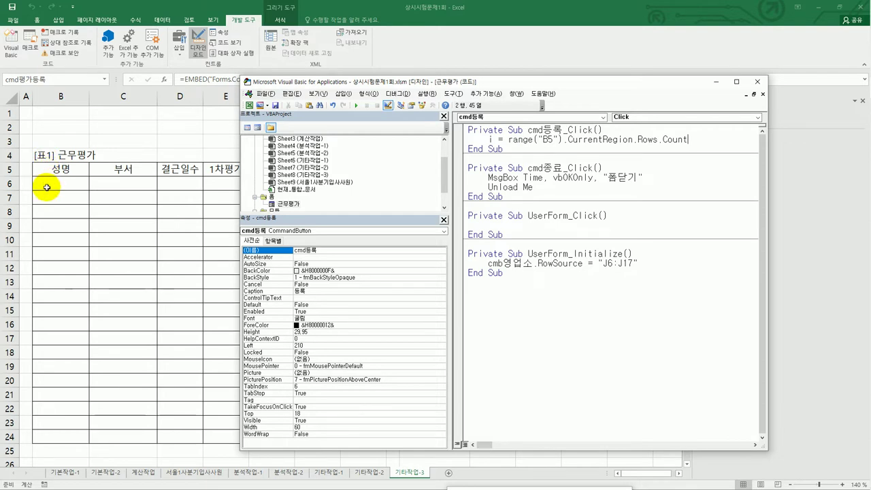
{"action": "left_click", "coordinate": [697, 144]}
{"action": "left_click", "coordinate": [696, 139]}
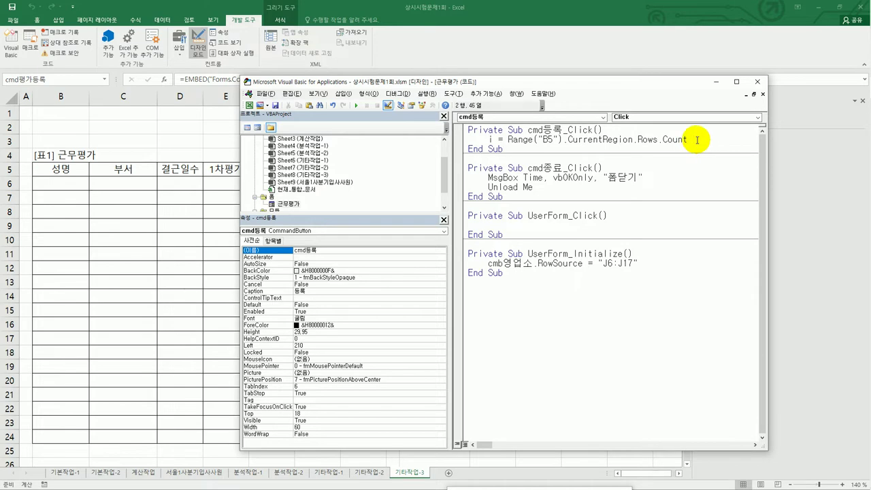
{"action": "type", "text": "+1"}
{"action": "key", "text": "Return"}
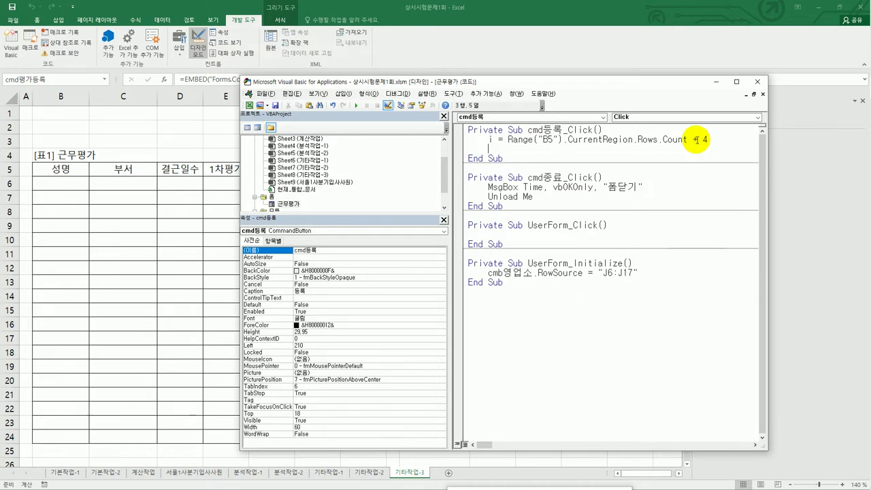
Step: After a blank line, add Cells(i, 2) = txt성명.Value to the cmd등록_Click procedure
{"action": "key", "text": "Return"}
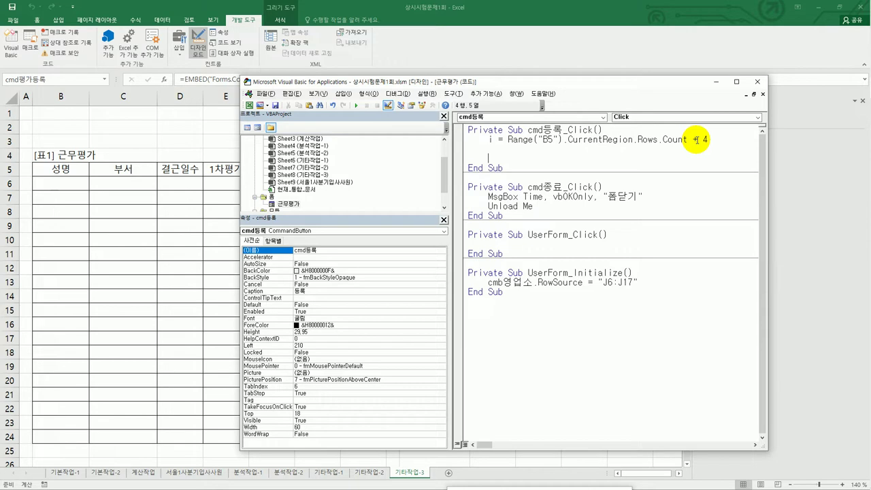
{"action": "type", "text": "cells(i,2) = txt성명.va"}
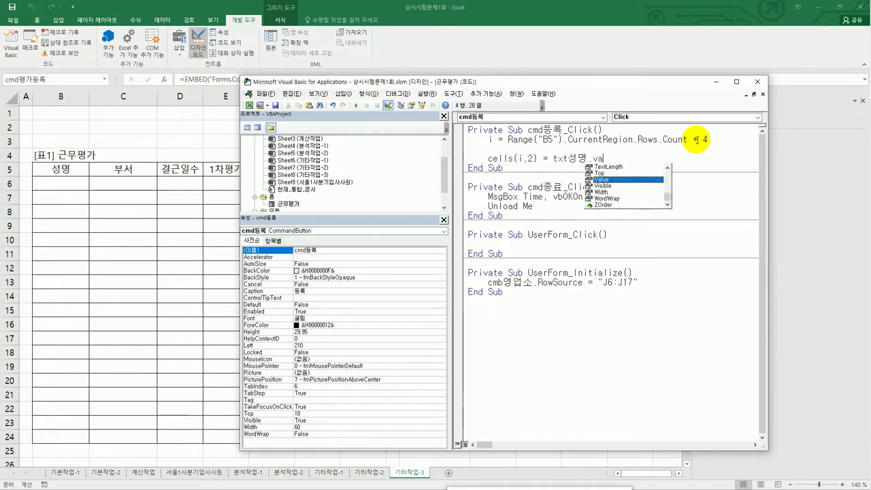
{"action": "key", "text": "Tab"}
{"action": "key", "text": "Return"}
Step: Duplicate the txt성명 assignment line and change the copy to Cells(i, 3) = cmb영업소.Value
{"action": "key", "text": "Up"}
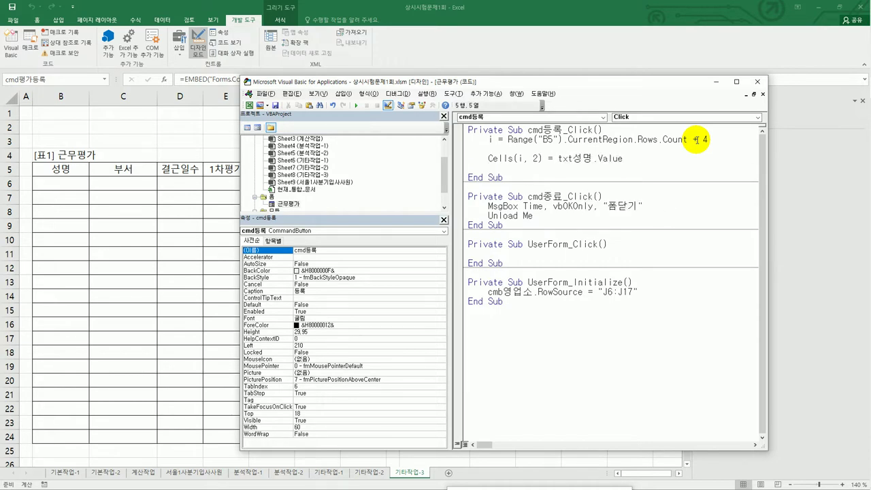
{"action": "key", "text": "shift+End"}
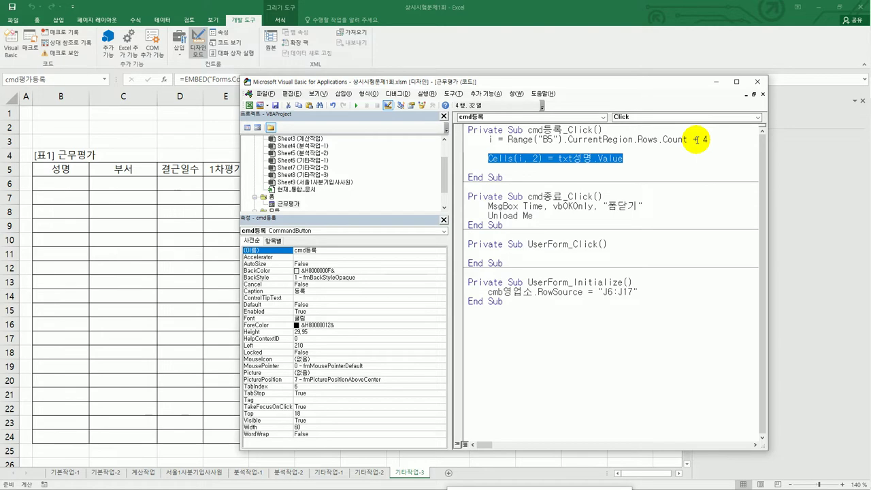
{"action": "key", "text": "ctrl+c"}
{"action": "key", "text": "Down"}
{"action": "key", "text": "ctrl+v"}
{"action": "key", "text": "Return"}
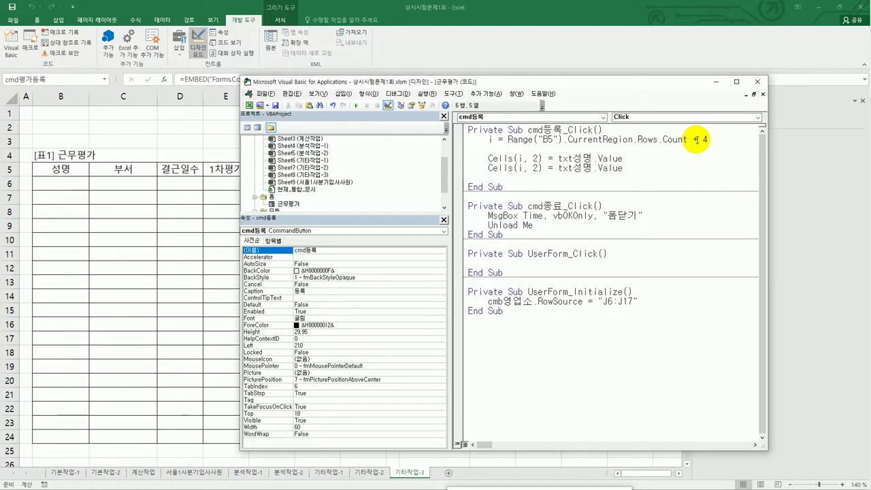
{"action": "double_click", "coordinate": [537, 169]}
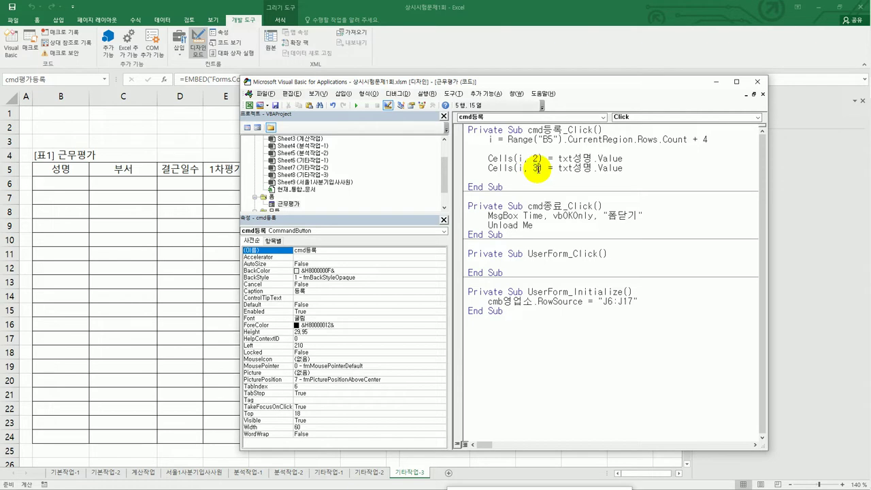
{"action": "type", "text": "3"}
{"action": "left_click_drag", "start_coordinate": [558, 168], "coordinate": [589, 169]}
{"action": "type", "text": "ㅊ"}
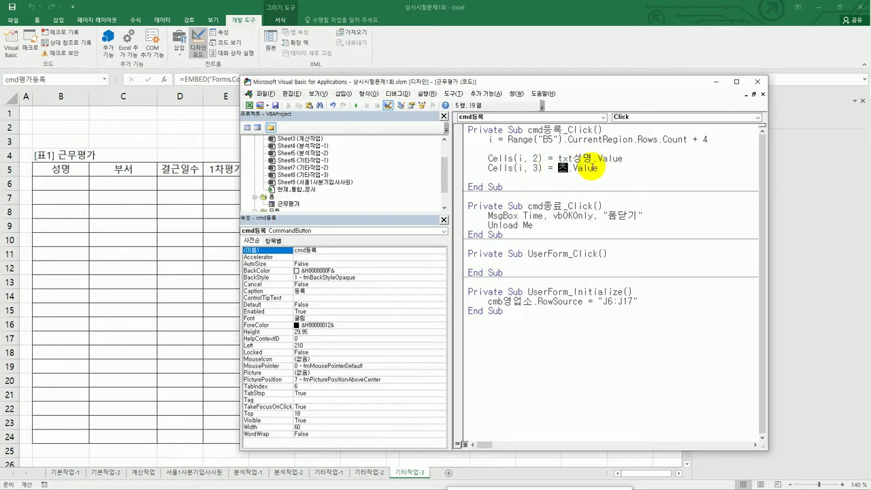
{"action": "key", "text": "BackSpace"}
{"action": "type", "text": "cmb영ㅇ"}
{"action": "type", "text": "ㅓㅂ소"}
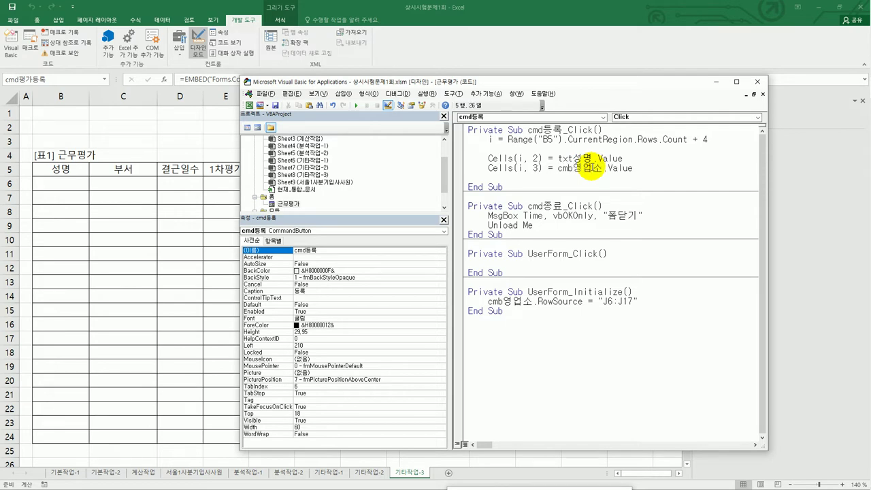
Step: Add a copy of the txt성명 assignment below the cmb영업소 line and change it to Cells(i, 4) = txt결근일수.Value
{"action": "key", "text": "Return"}
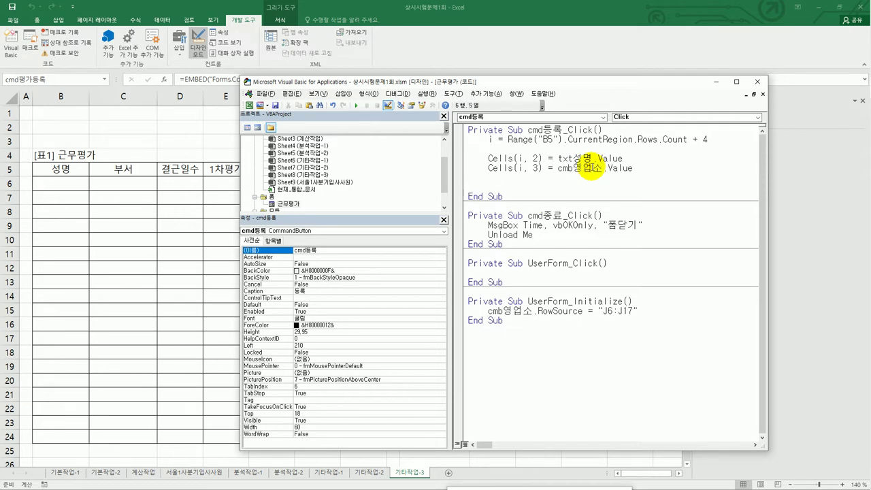
{"action": "key", "text": "ctrl+v"}
{"action": "double_click", "coordinate": [535, 177]}
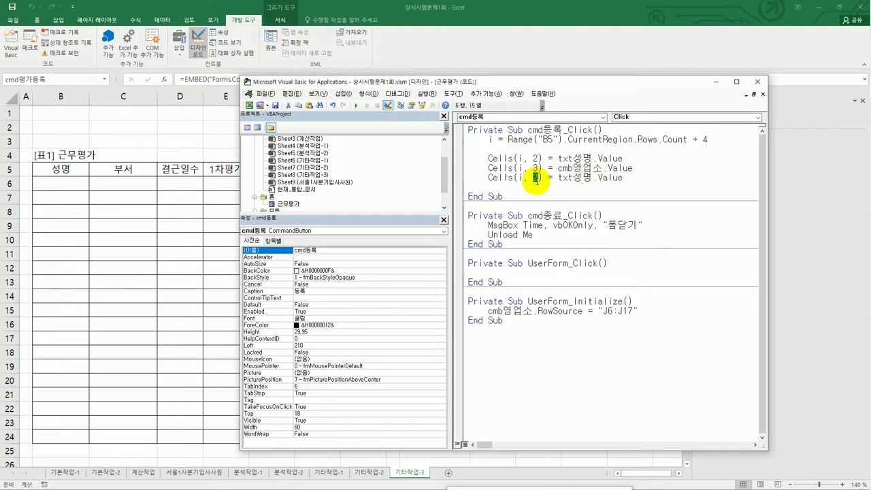
{"action": "type", "text": "4"}
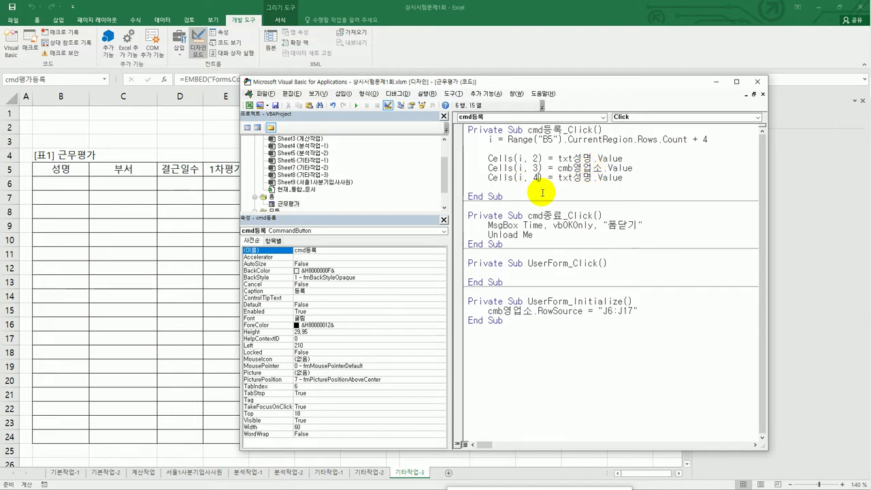
{"action": "left_click_drag", "start_coordinate": [573, 178], "coordinate": [583, 178]}
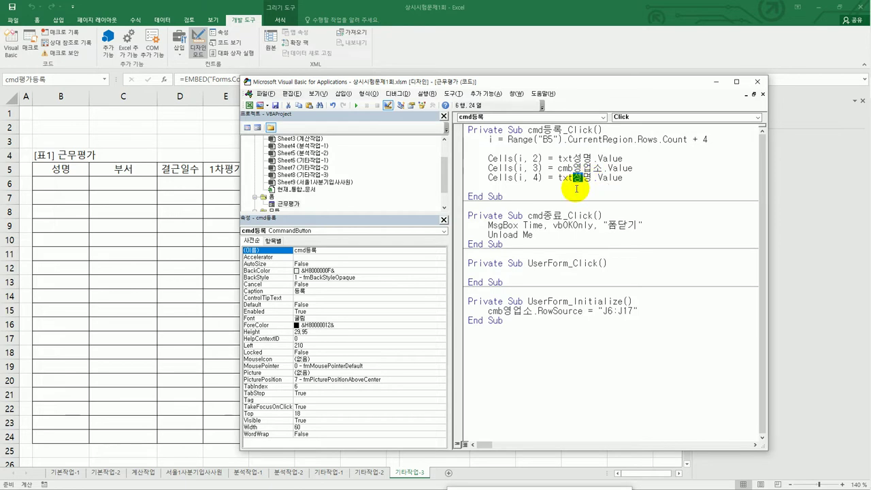
{"action": "type", "text": "거결근일"}
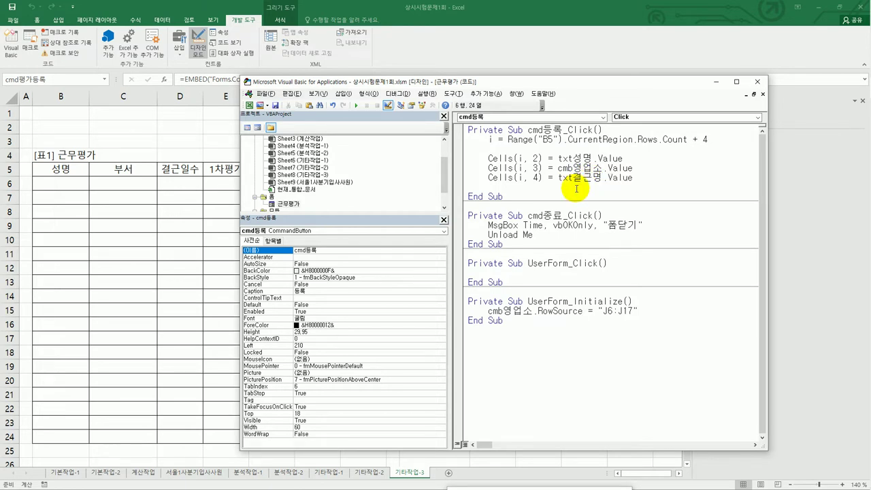
{"action": "type", "text": "수"}
{"action": "key", "text": "Delete"}
Step: Below the 결근일수 line, add another copy of the txt성명 assignment and change it to Cells(i, 5) = txt1차평가.Value
{"action": "key", "text": "Return"}
{"action": "key", "text": "ctrl+v"}
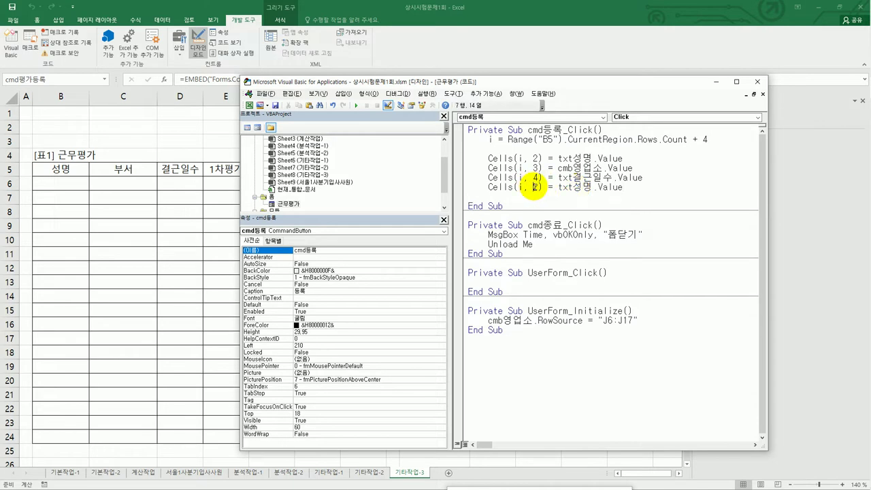
{"action": "double_click", "coordinate": [536, 186]}
{"action": "type", "text": "5"}
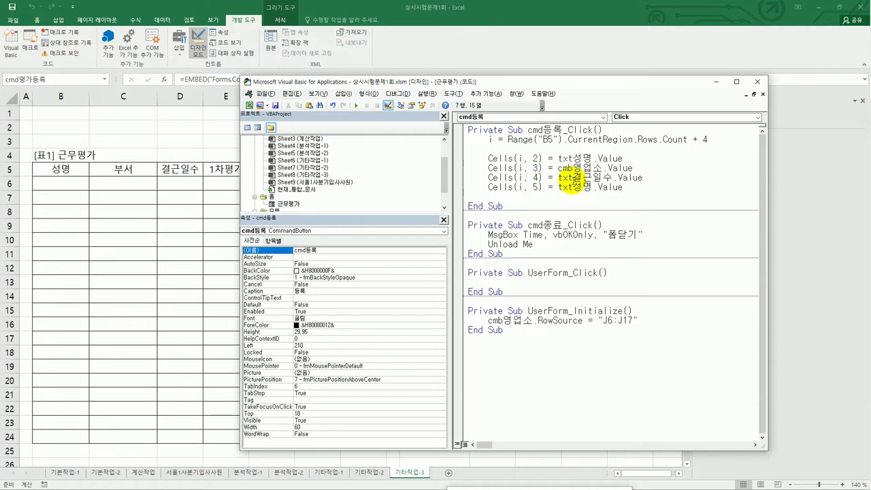
{"action": "left_click", "coordinate": [559, 187]}
{"action": "left_click_drag", "start_coordinate": [574, 188], "coordinate": [589, 189]}
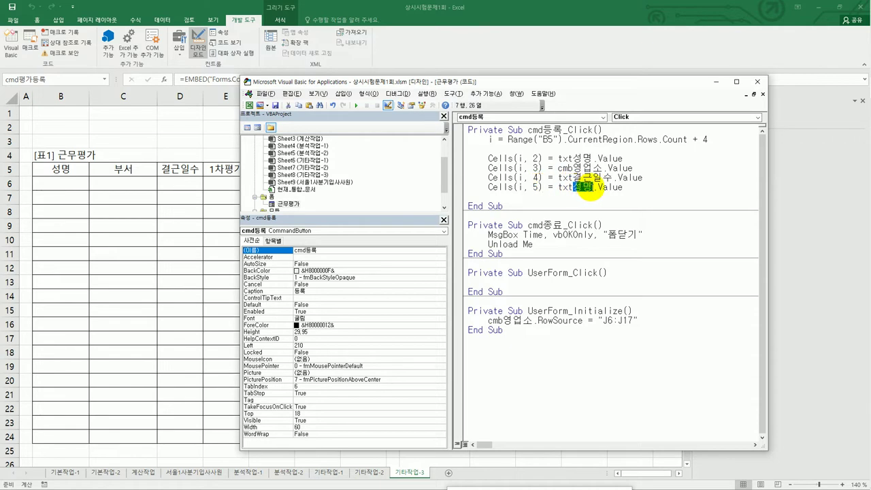
{"action": "type", "text": "1차평가"}
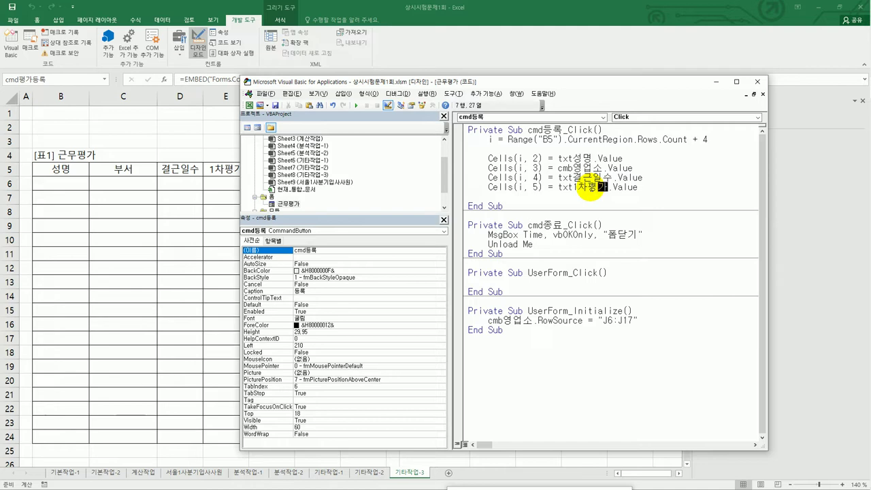
Step: Duplicate the txt1차평가 assignment line and change the copy to Cells(i, 6) = txt2차평가.Value
{"action": "key", "text": "Home"}
{"action": "key", "text": "shift+End"}
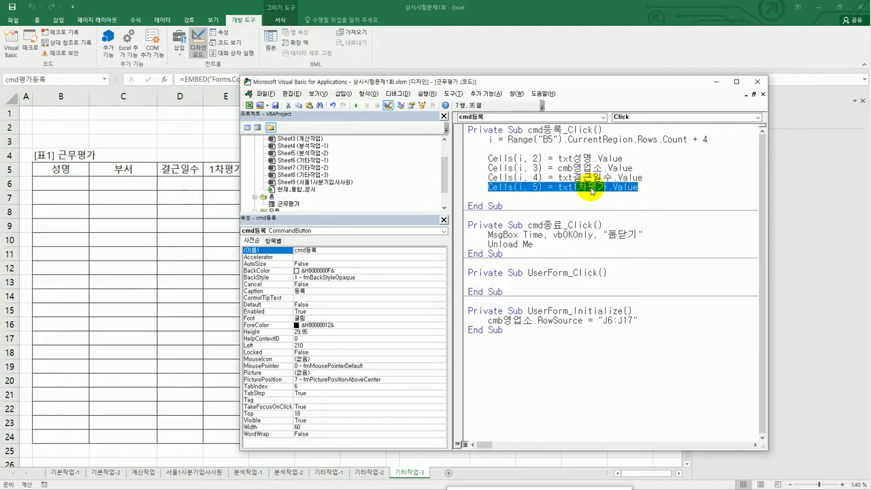
{"action": "key", "text": "ctrl+c"}
{"action": "key", "text": "End"}
{"action": "key", "text": "Return"}
{"action": "key", "text": "ctrl+v"}
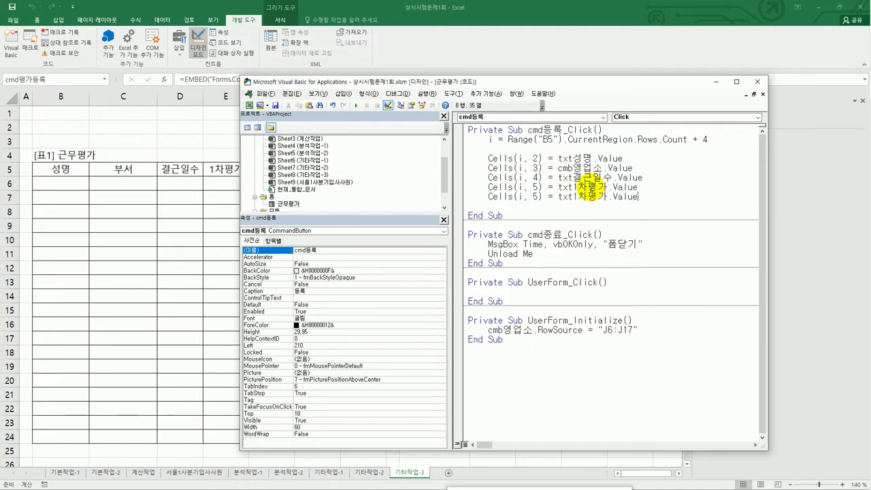
{"action": "left_click", "coordinate": [539, 195]}
{"action": "key", "text": "BackSpace"}
{"action": "type", "text": "6"}
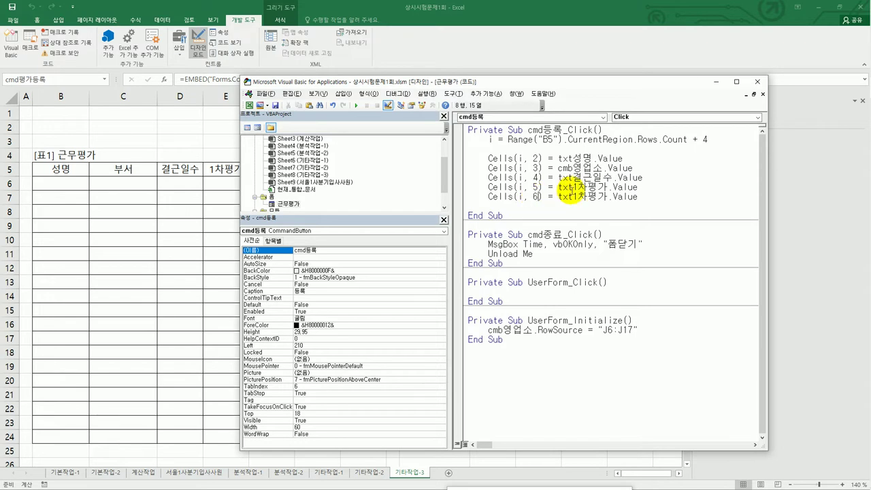
{"action": "left_click_drag", "start_coordinate": [577, 197], "coordinate": [573, 197]}
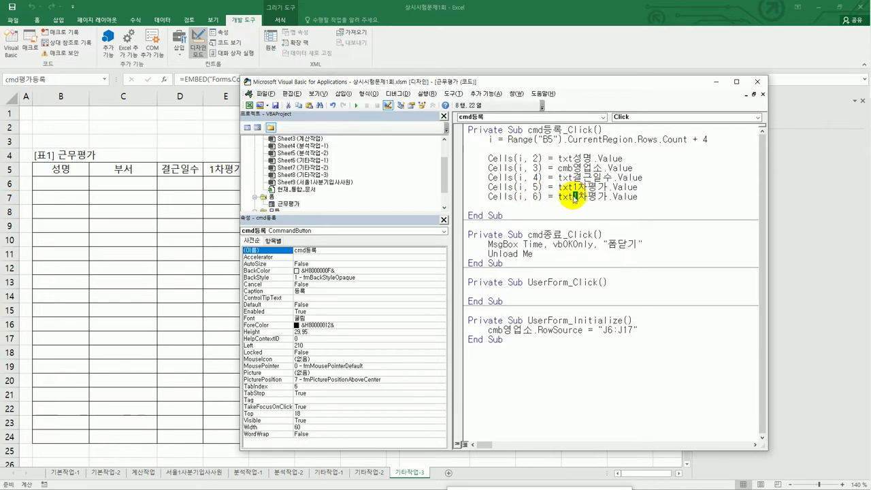
{"action": "type", "text": "2"}
Step: Add another copy of the txt1차평가 assignment below the 2차평가 line and change it to Cells(i, 7) = txt3차평가.Value
{"action": "key", "text": "Down"}
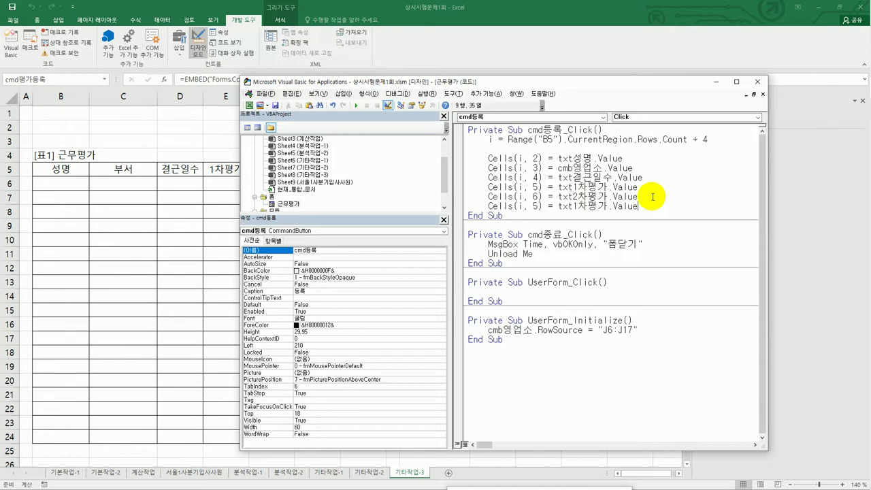
{"action": "key", "text": "ctrl+v"}
{"action": "double_click", "coordinate": [537, 205]}
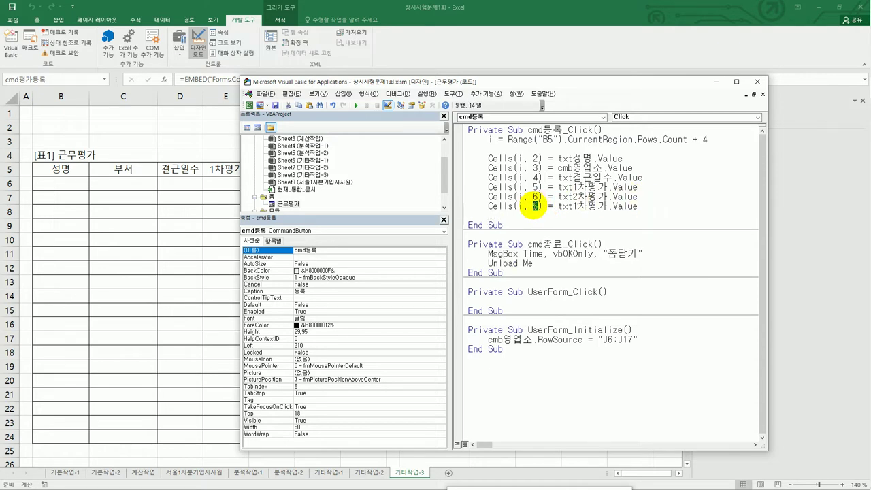
{"action": "type", "text": "7"}
{"action": "left_click_drag", "start_coordinate": [579, 206], "coordinate": [572, 206]}
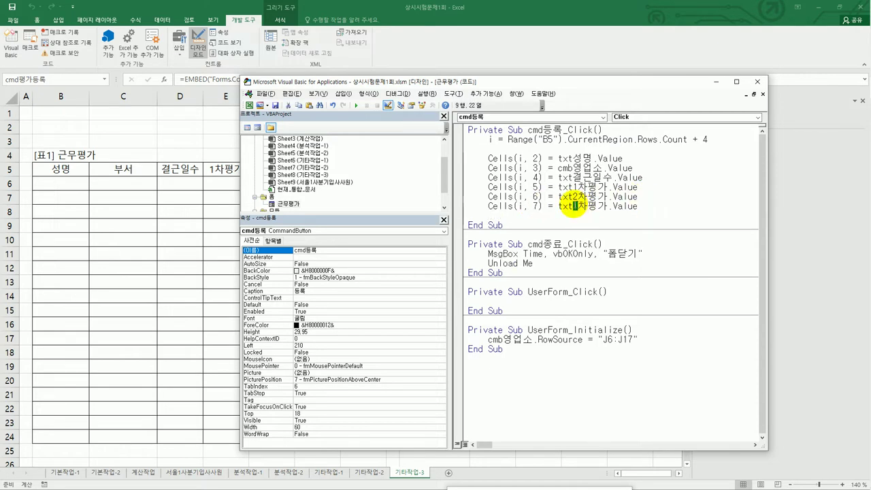
{"action": "type", "text": "7"}
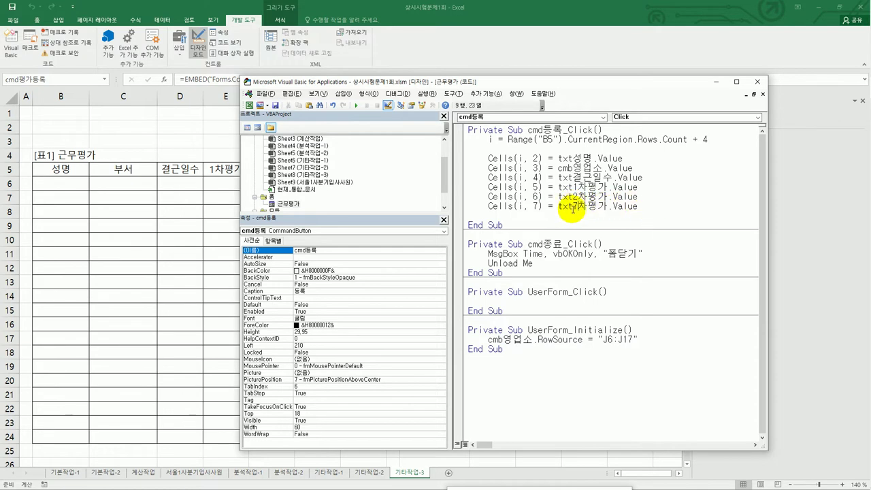
{"action": "left_click_drag", "start_coordinate": [573, 206], "coordinate": [577, 206]}
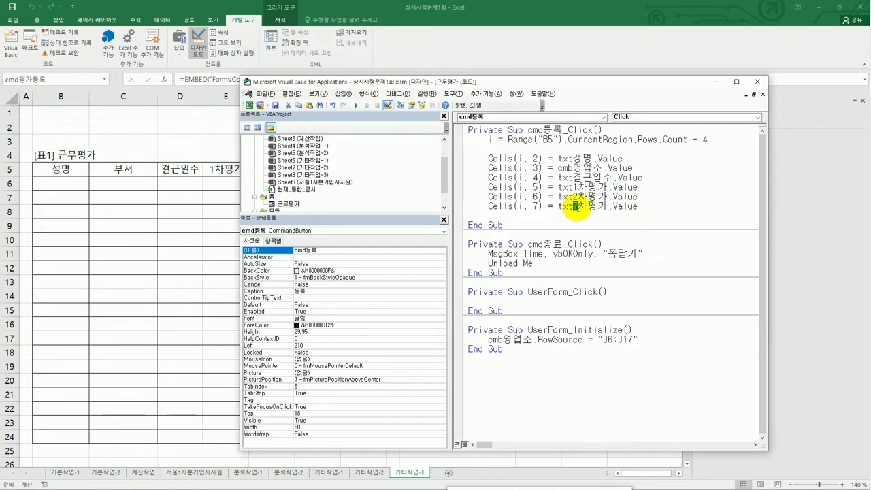
{"action": "type", "text": "3"}
Step: Below the 3차평가 line, add a copy of the txt1차평가 assignment, retarget it to Cells(i, 8) and clear its right-hand side
{"action": "left_click", "coordinate": [645, 206]}
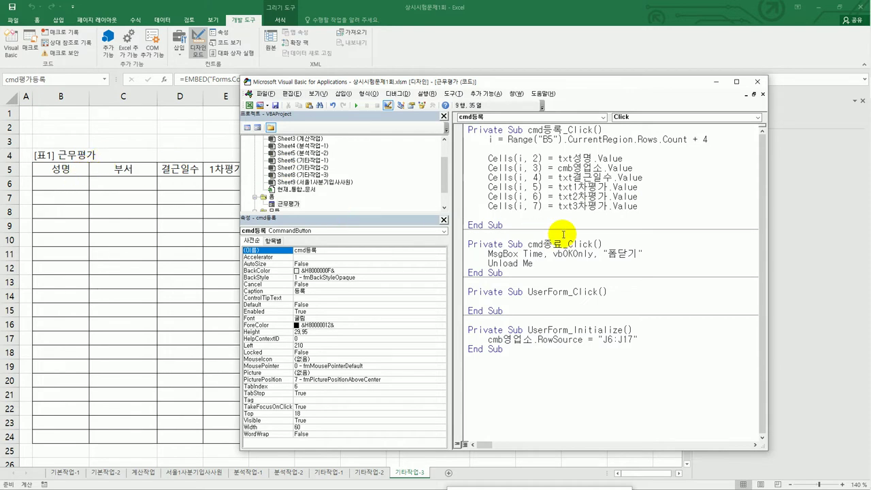
{"action": "key", "text": "Return"}
{"action": "key", "text": "ctrl+v"}
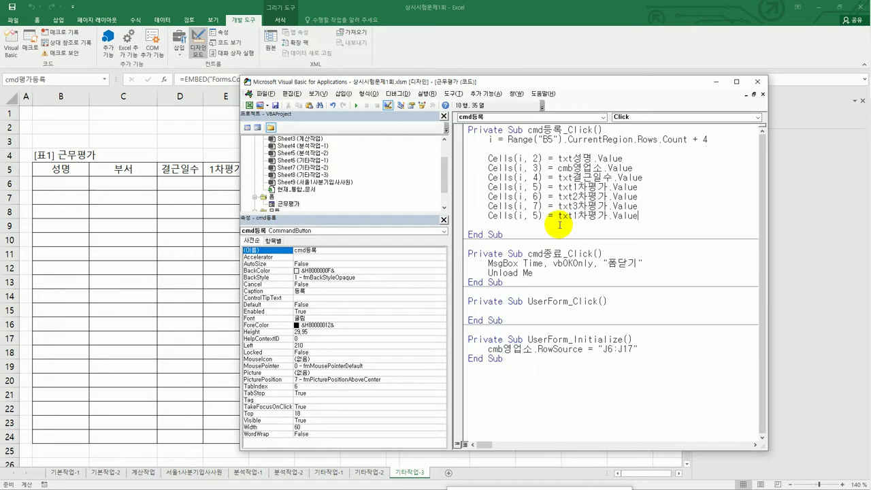
{"action": "double_click", "coordinate": [535, 215]}
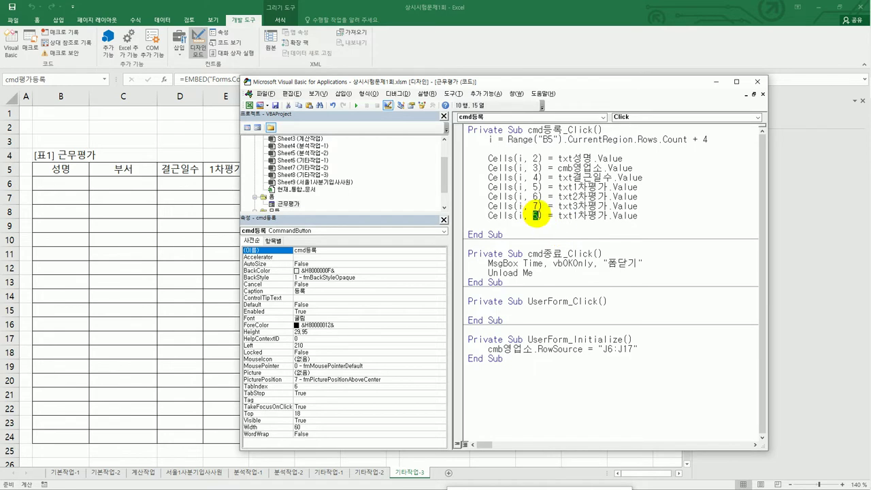
{"action": "type", "text": "8"}
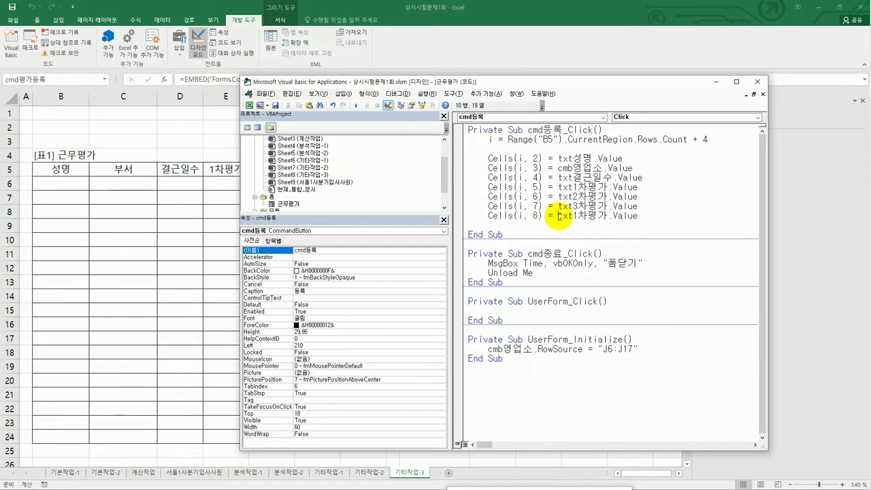
{"action": "left_click_drag", "start_coordinate": [558, 215], "coordinate": [659, 219]}
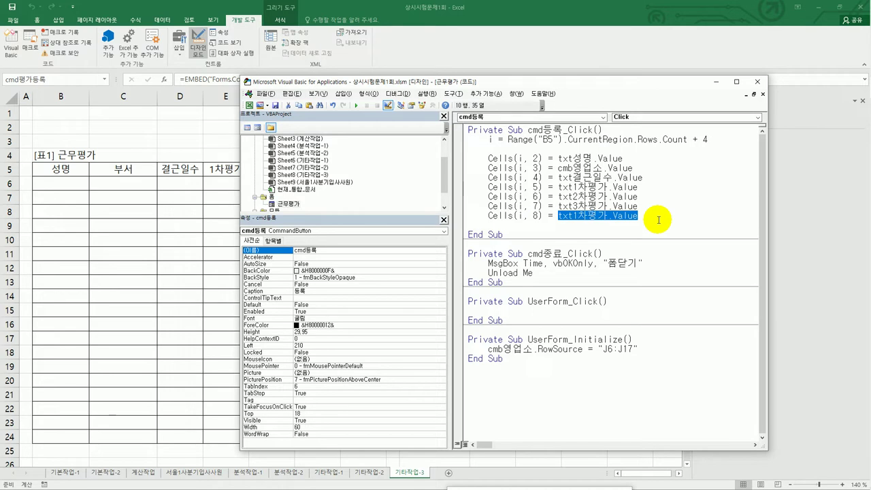
{"action": "key", "text": "BackSpace"}
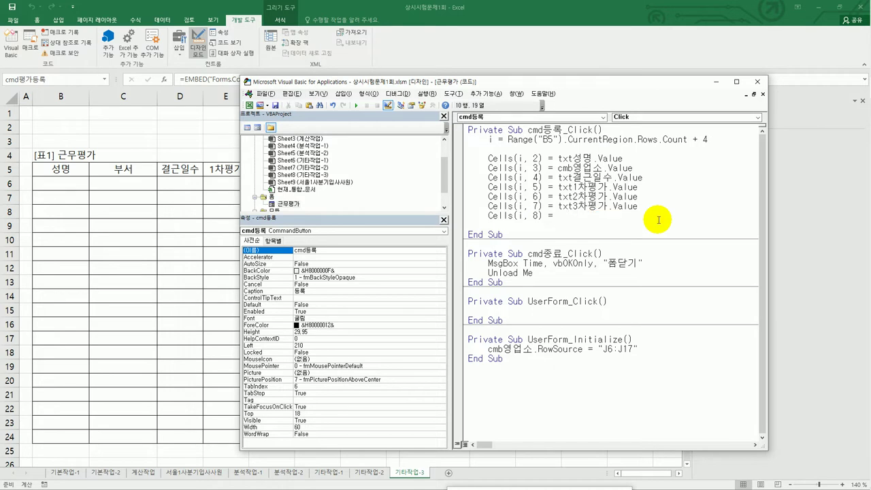
Step: Complete the Cells(i, 8) assignment with int(cells(i,5) + cells(i,6) + cells(i,7))
{"action": "type", "text": "int(cells(i,"}
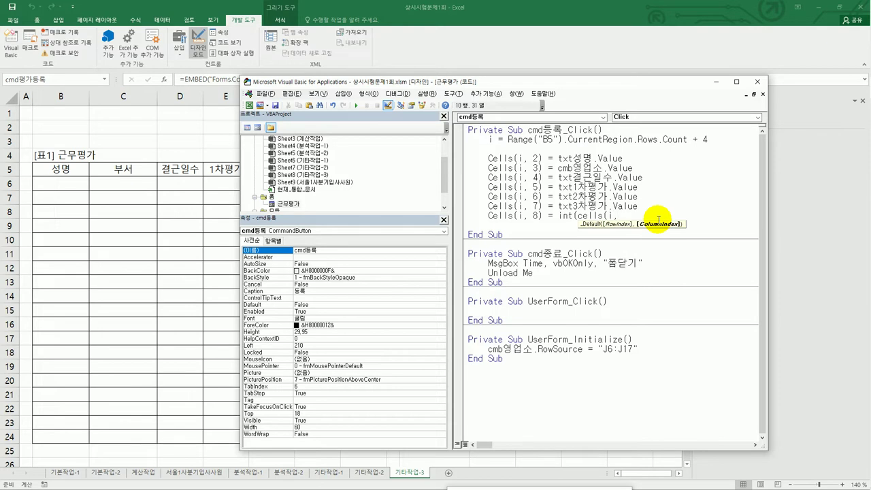
{"action": "type", "text": "5) +"}
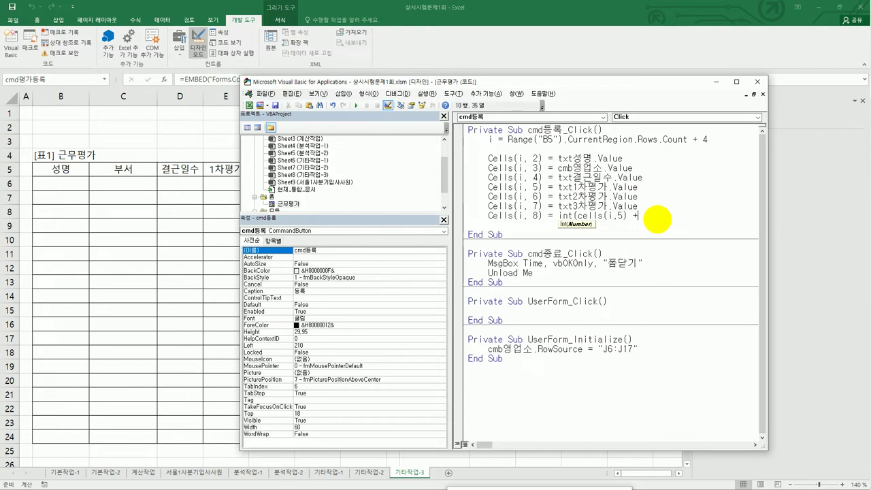
{"action": "type", "text": " cells(i,"}
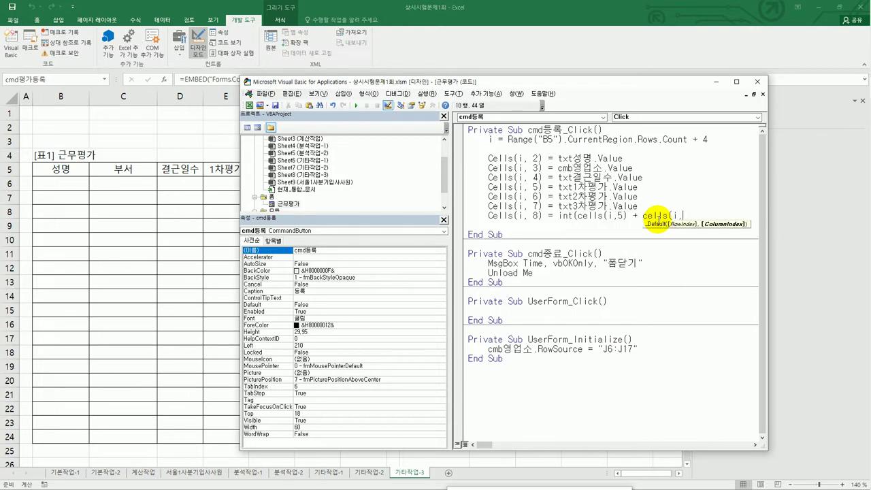
{"action": "type", "text": "6) "}
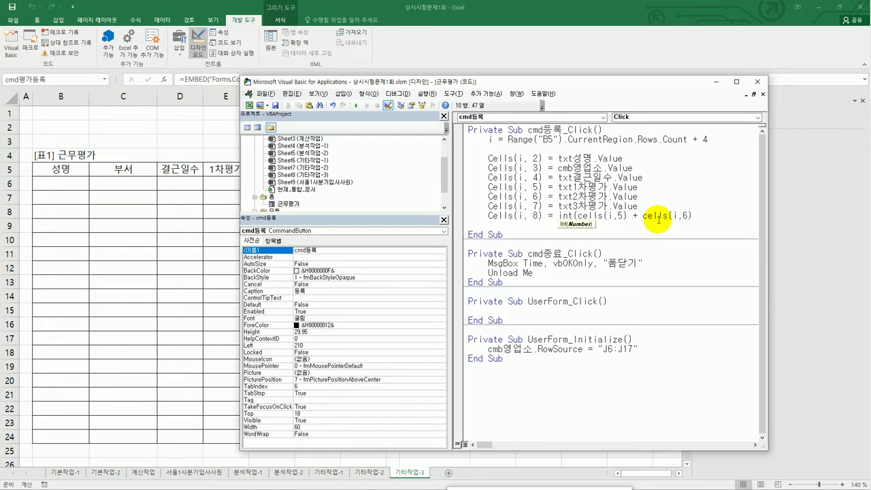
{"action": "type", "text": "+ cells("}
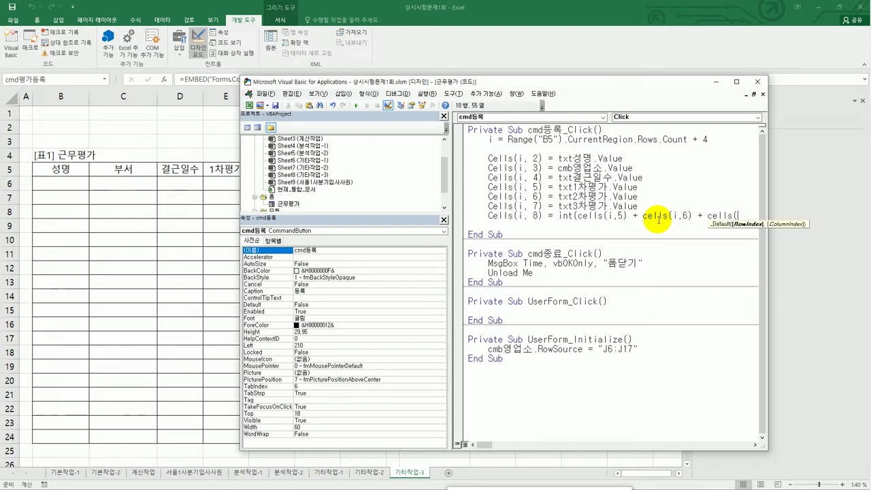
{"action": "type", "text": "i,7)"}
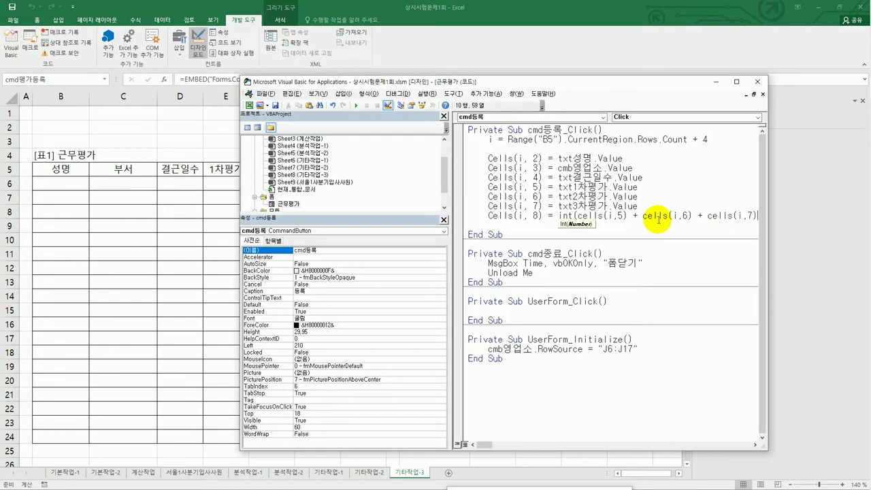
{"action": "type", "text": ")"}
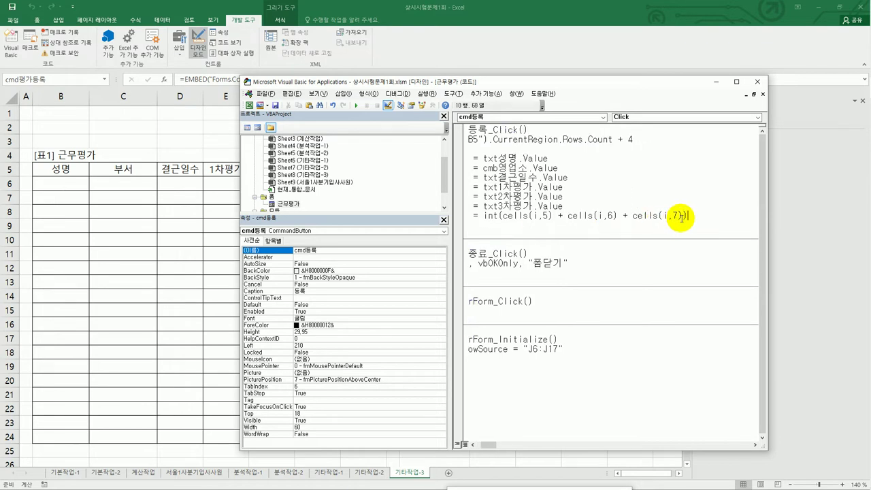
Step: Turn the Cells(i, 8) sum into an average by changing it to int((cells(i,5) + cells(i,6) + cells(i,7))/3)
{"action": "left_click", "coordinate": [504, 216]}
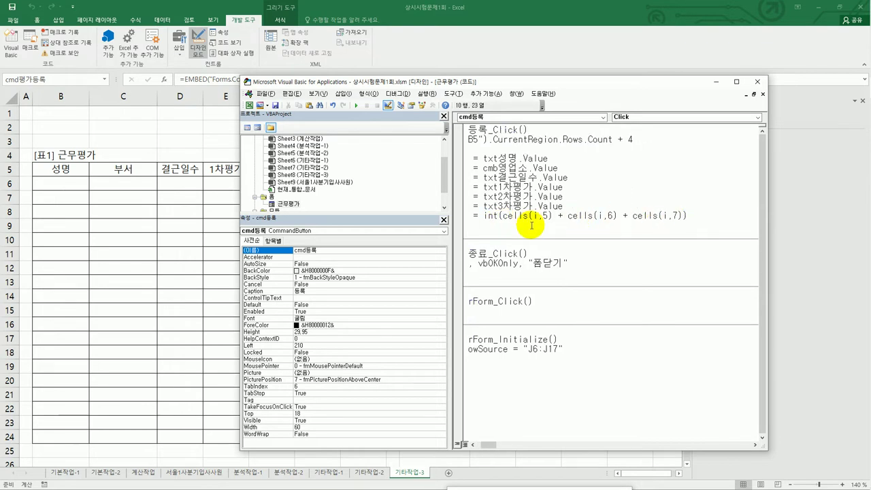
{"action": "type", "text": "("}
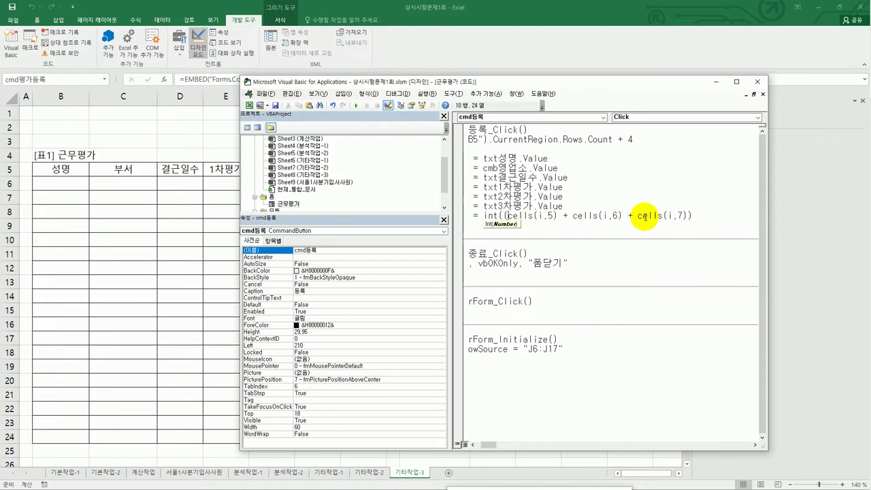
{"action": "left_click", "coordinate": [692, 218]}
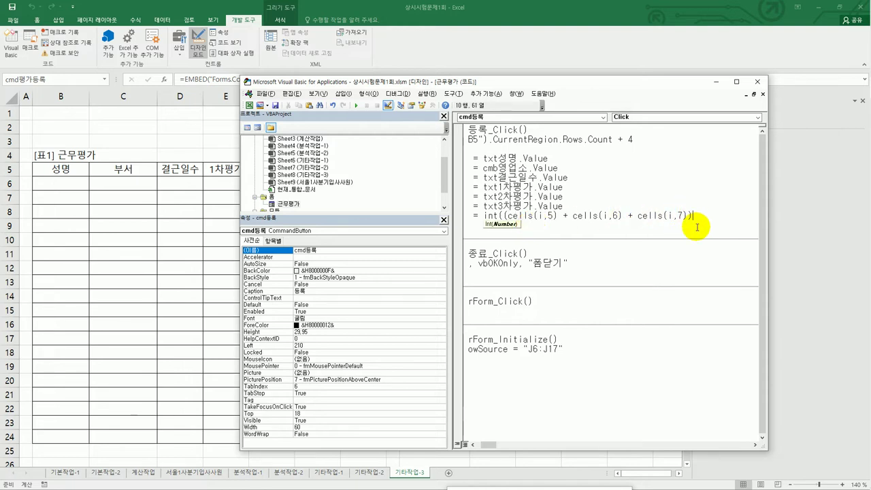
{"action": "type", "text": "/3)"}
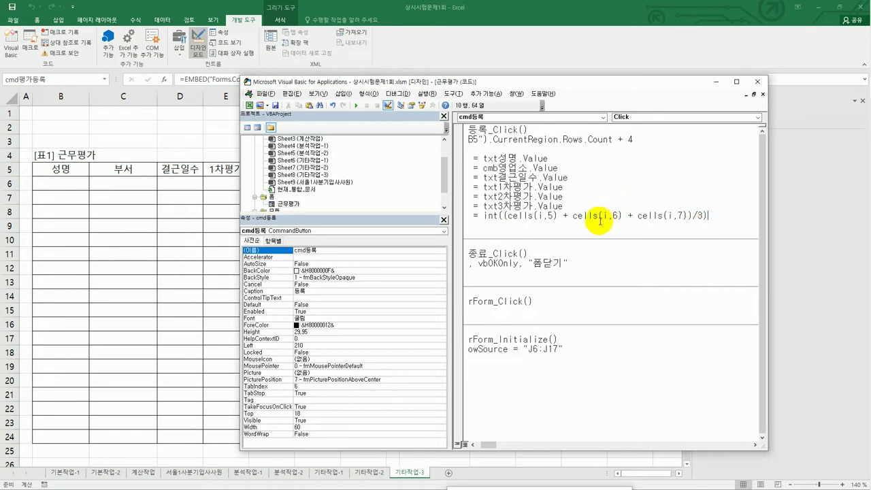
Step: Widen the code pane and check the parentheses of the Cells(i, 8) average expression in the 등록 procedure
{"action": "left_click", "coordinate": [504, 216]}
{"action": "left_click_drag", "start_coordinate": [506, 218], "coordinate": [749, 216]}
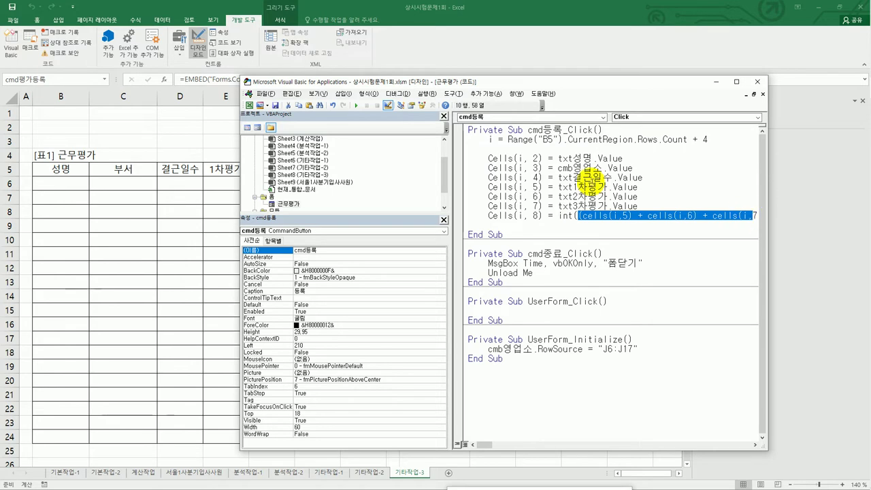
{"action": "left_click_drag", "start_coordinate": [425, 198], "coordinate": [380, 200]}
{"action": "left_click", "coordinate": [567, 231]}
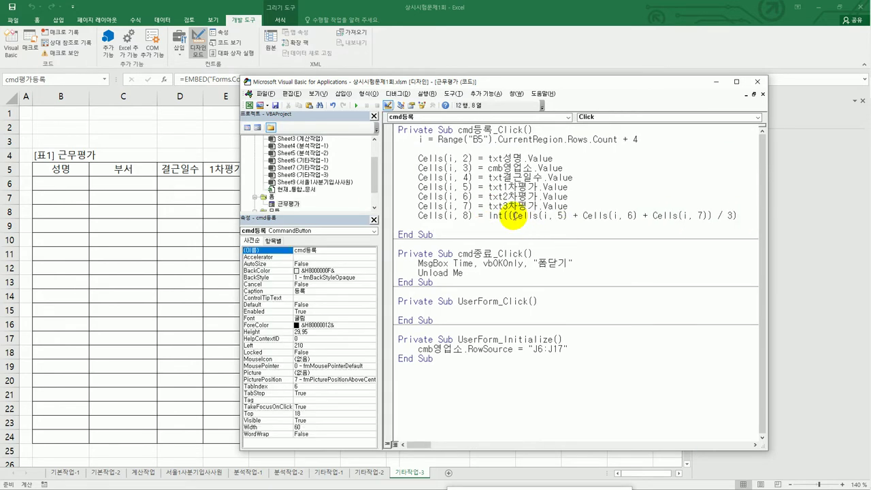
{"action": "left_click_drag", "start_coordinate": [508, 215], "coordinate": [714, 217]}
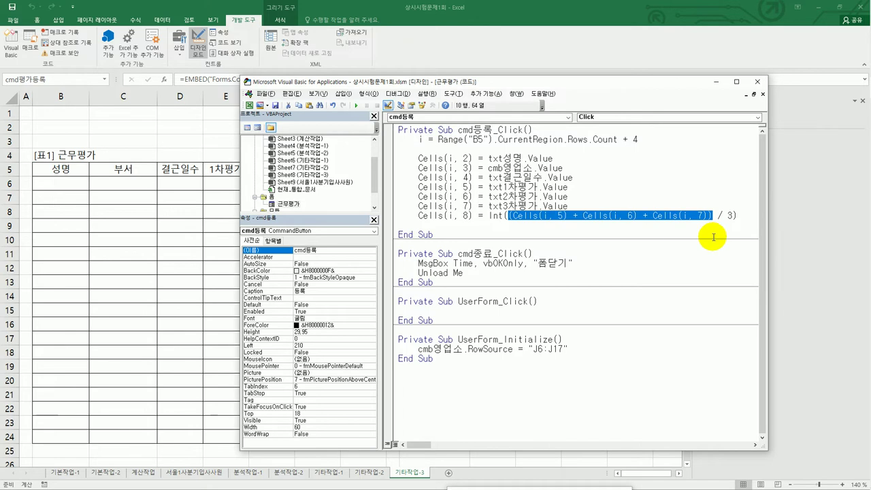
{"action": "left_click", "coordinate": [518, 226]}
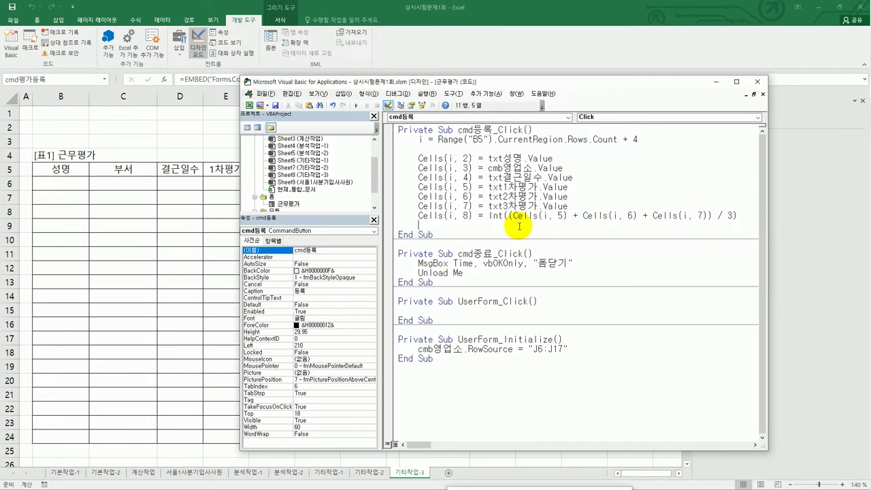
{"action": "left_click", "coordinate": [493, 215]}
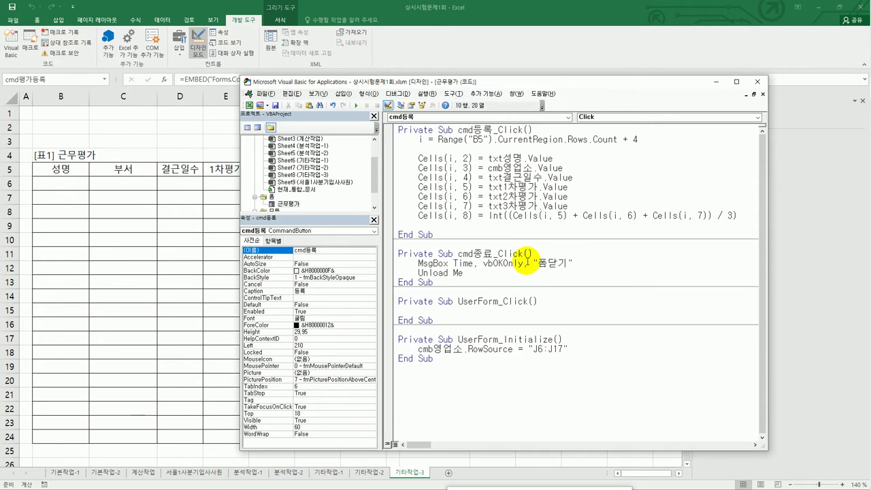
Step: Return to the 기타작업-3 sheet with design mode turned off and open the 근무평가 form through 평가등록
{"action": "left_click", "coordinate": [756, 81]}
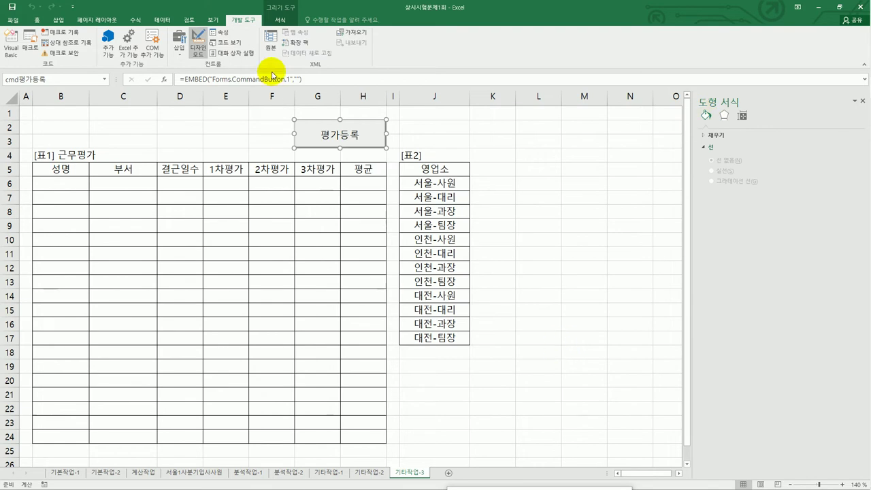
{"action": "left_click", "coordinate": [198, 52]}
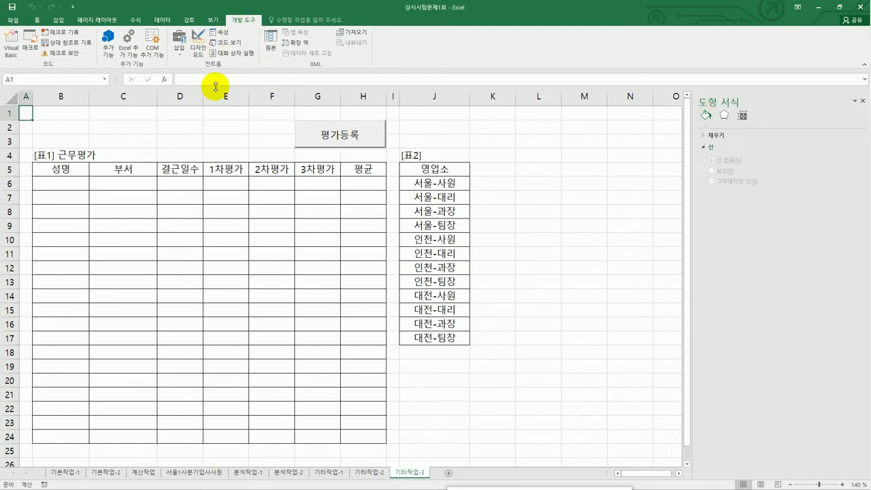
{"action": "left_click", "coordinate": [326, 140]}
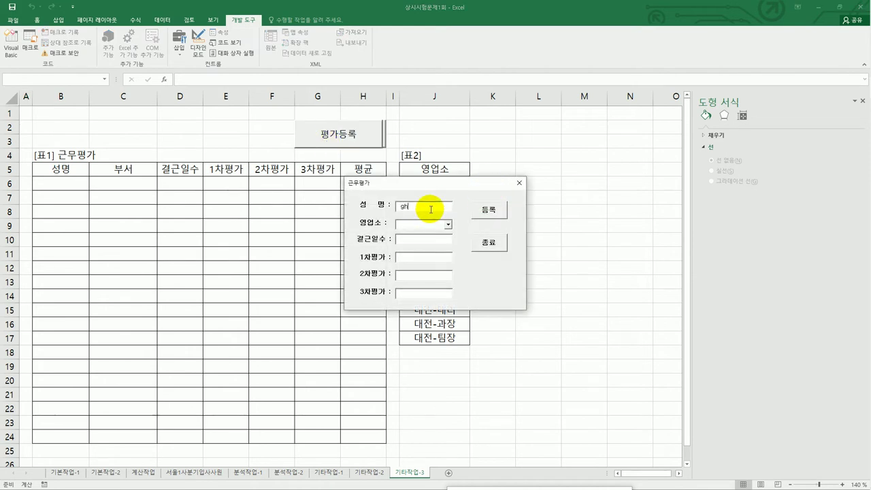
Step: Fill in the employee's name on the form, choose 서울-사원 as the 영업소 and set 결근일수 to 1
{"action": "type", "text": "홍길ㄷ"}
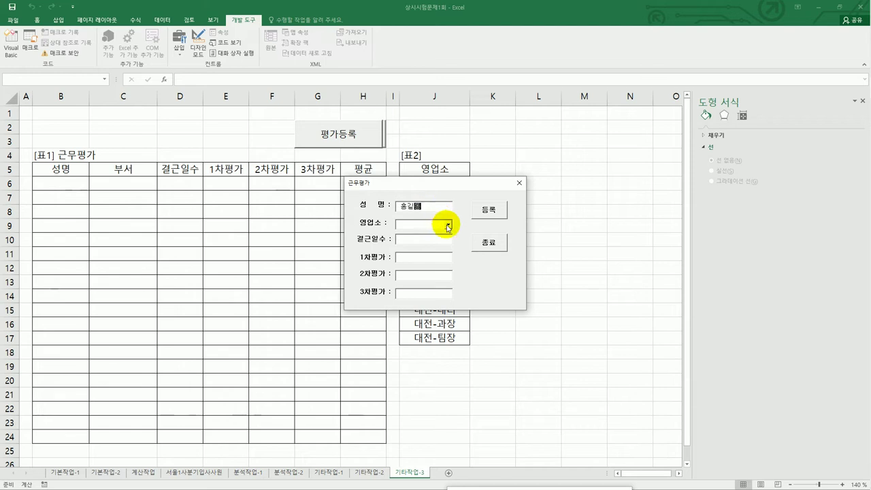
{"action": "left_click", "coordinate": [447, 224]}
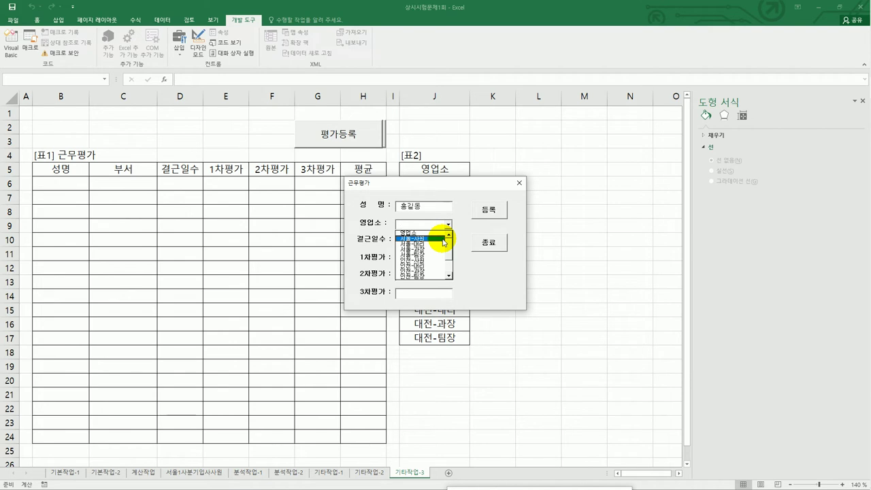
{"action": "left_click", "coordinate": [442, 239]}
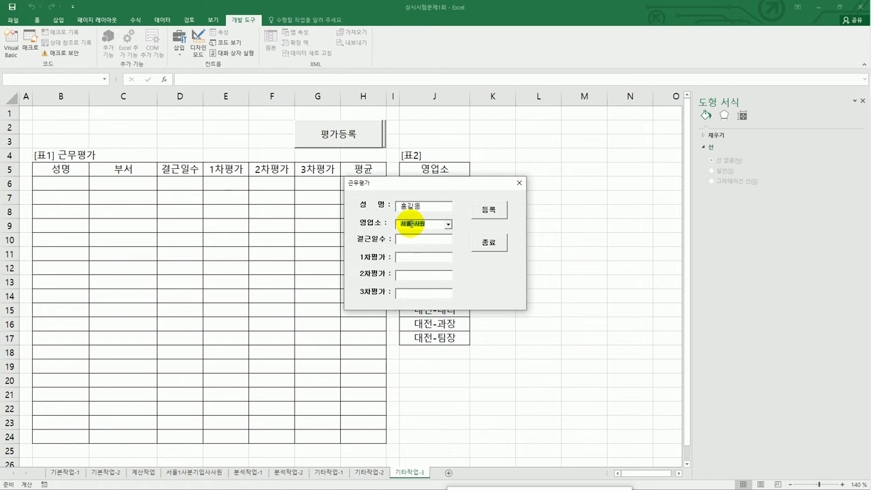
{"action": "left_click", "coordinate": [435, 241]}
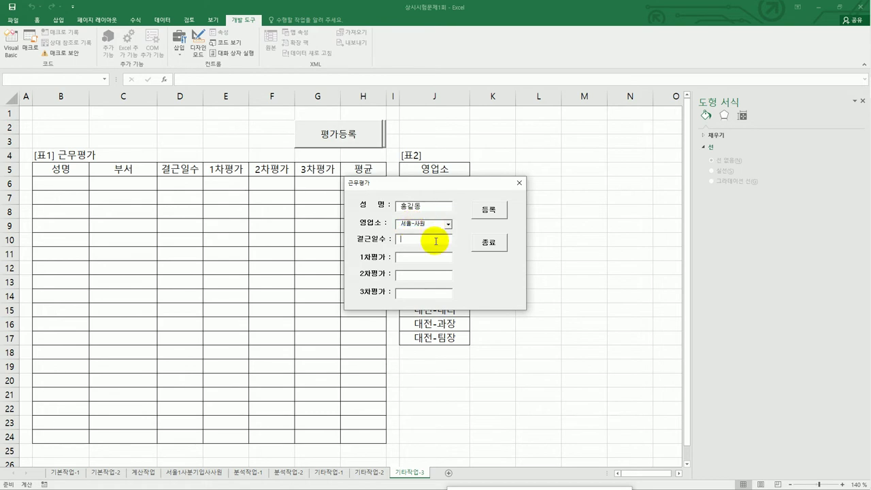
{"action": "type", "text": "1"}
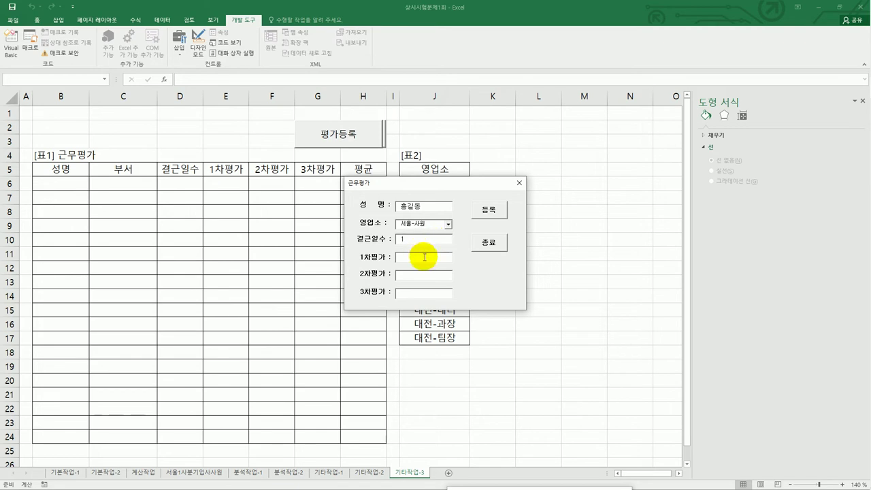
Step: Enter 85, 80 and 90 for 1차평가, 2차평가 and 3차평가 and register the entry in the table
{"action": "left_click", "coordinate": [424, 257]}
{"action": "type", "text": "85"}
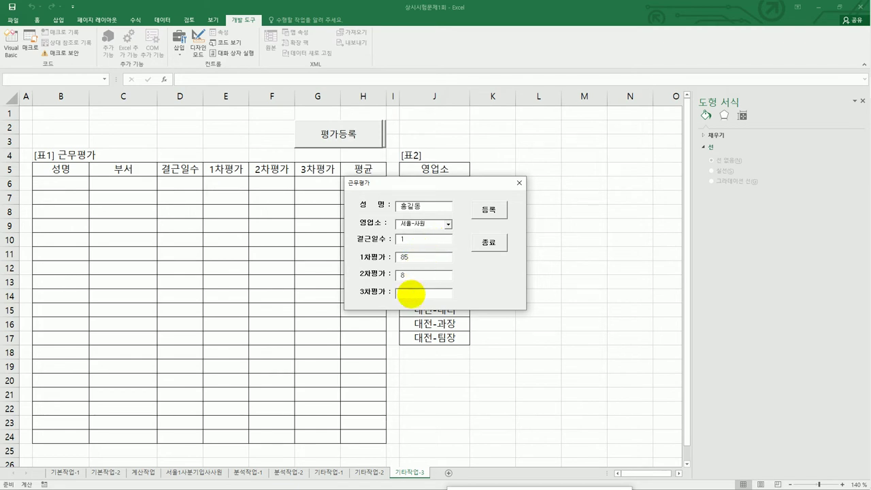
{"action": "left_click", "coordinate": [406, 295]}
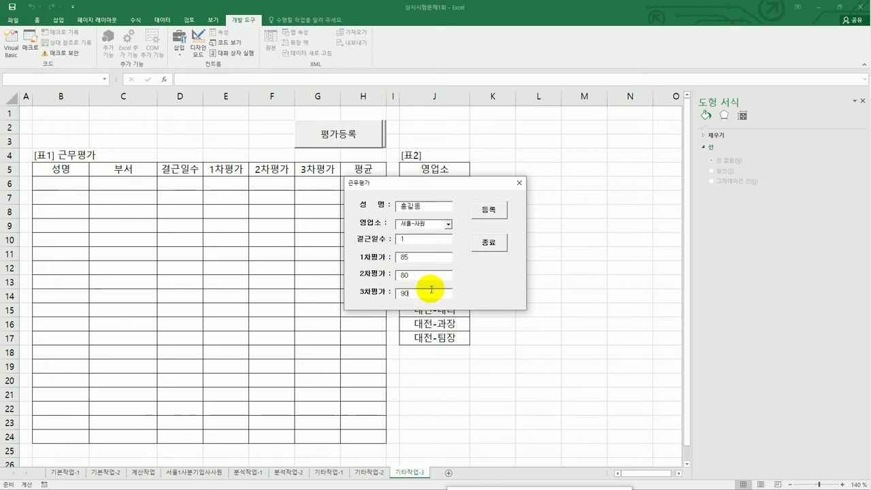
{"action": "left_click", "coordinate": [488, 210]}
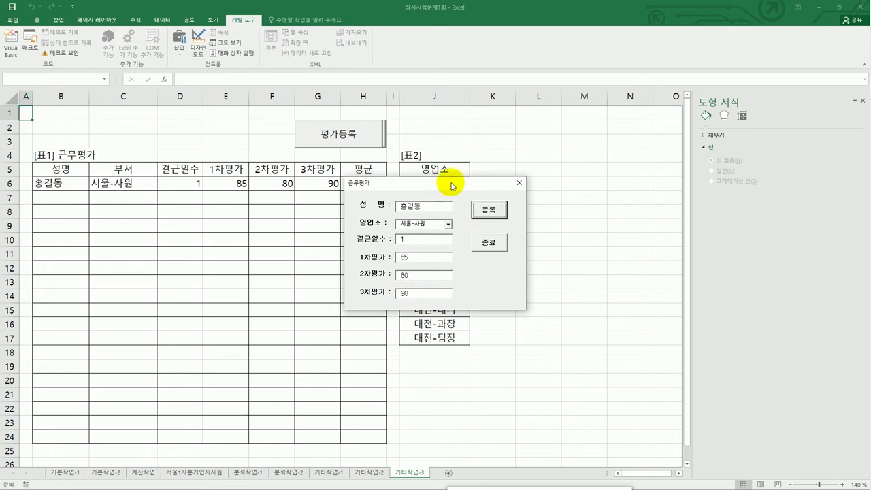
Step: Move the form off the registered row to check its values, and close the form with 종료, dismissing the 폼닫기 message
{"action": "left_click_drag", "start_coordinate": [451, 183], "coordinate": [209, 246]}
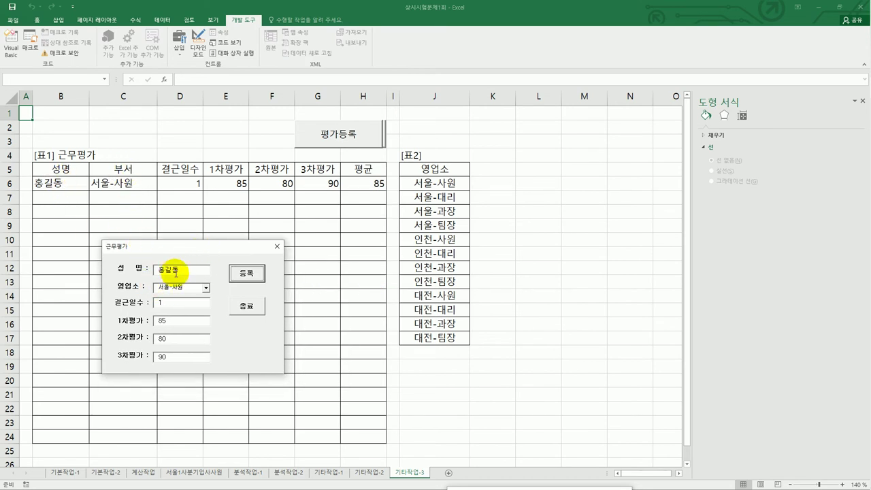
{"action": "left_click", "coordinate": [174, 304]}
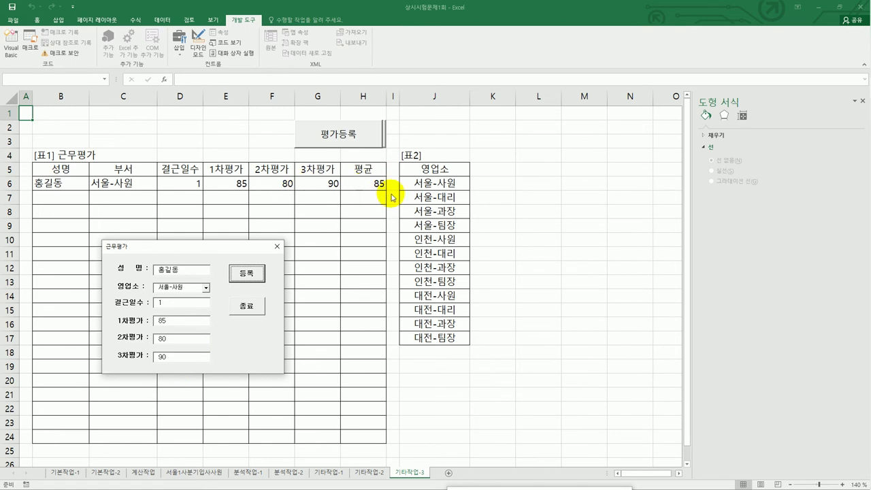
{"action": "left_click", "coordinate": [246, 308]}
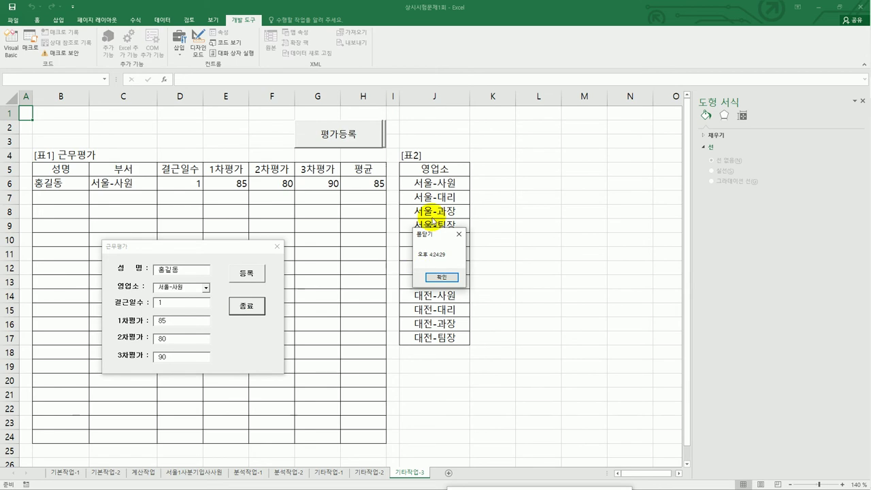
{"action": "left_click", "coordinate": [449, 277]}
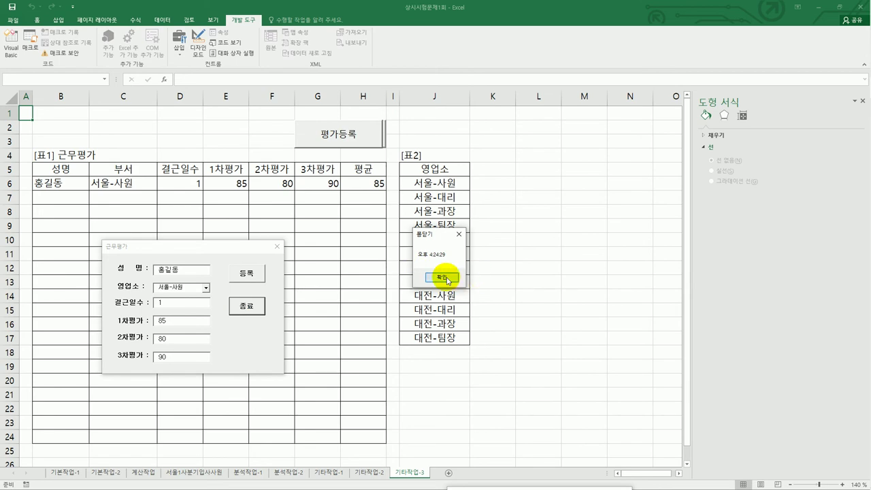
{"action": "left_click", "coordinate": [501, 284]}
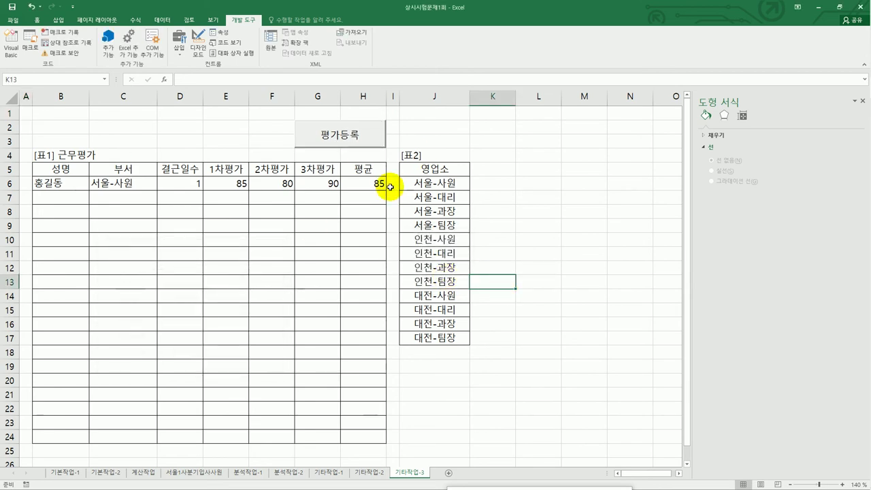
Step: Review the finished 근무평가 form code in the Visual Basic editor and return to the 기타작업-3 sheet
{"action": "left_click", "coordinate": [11, 54]}
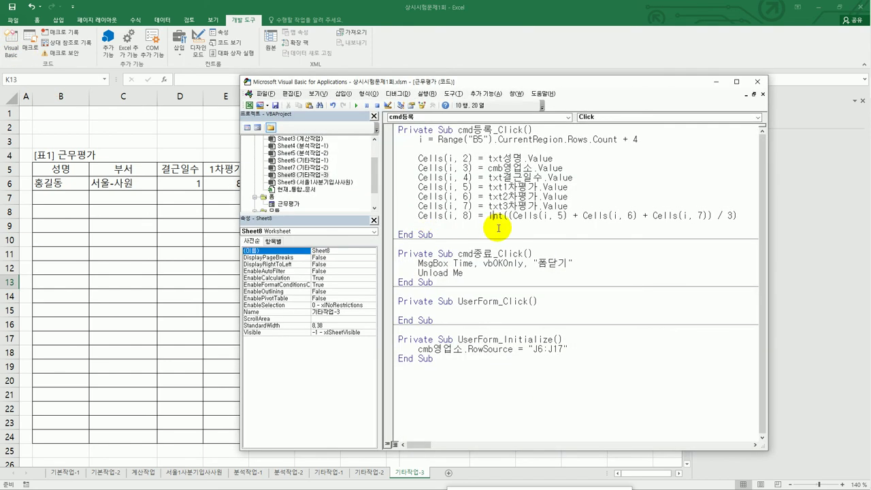
{"action": "left_click", "coordinate": [543, 356]}
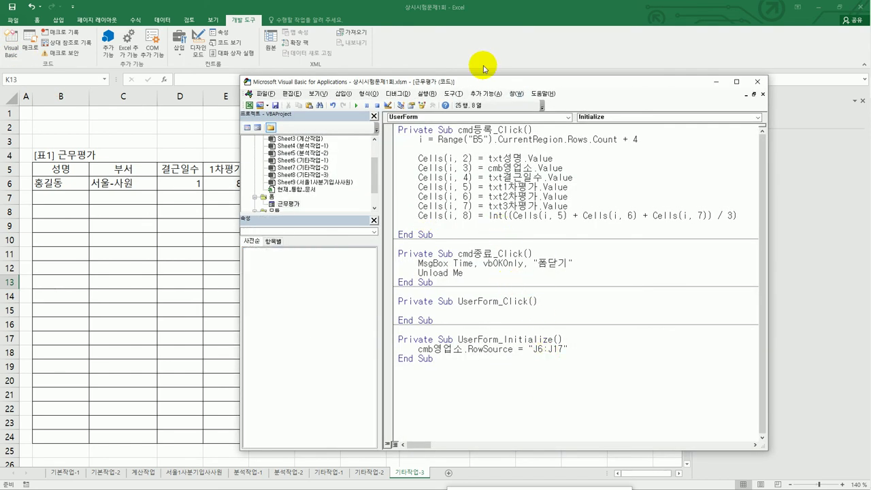
{"action": "left_click_drag", "start_coordinate": [481, 83], "coordinate": [445, 63]}
{"action": "key", "text": "Return"}
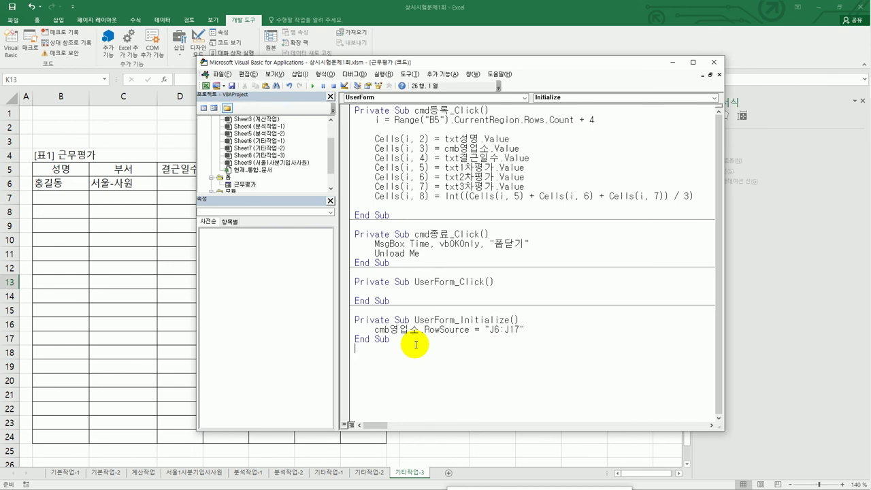
{"action": "left_click", "coordinate": [712, 65]}
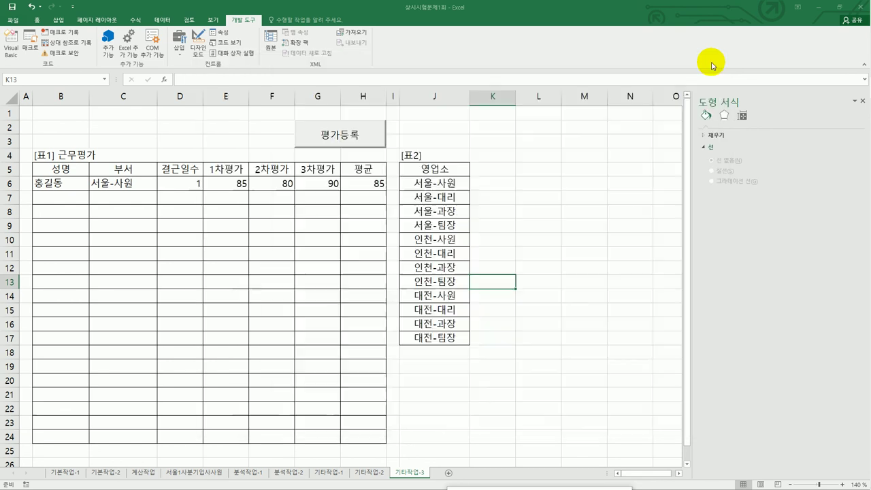
{"action": "left_click", "coordinate": [538, 211]}
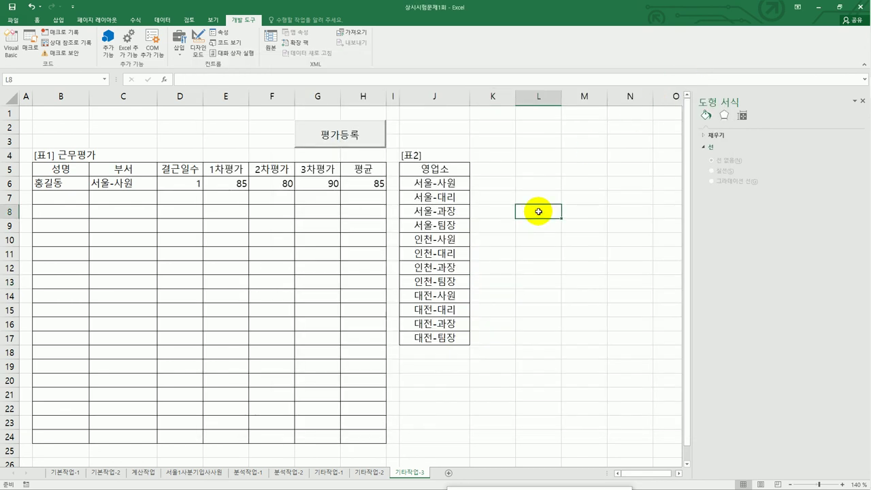